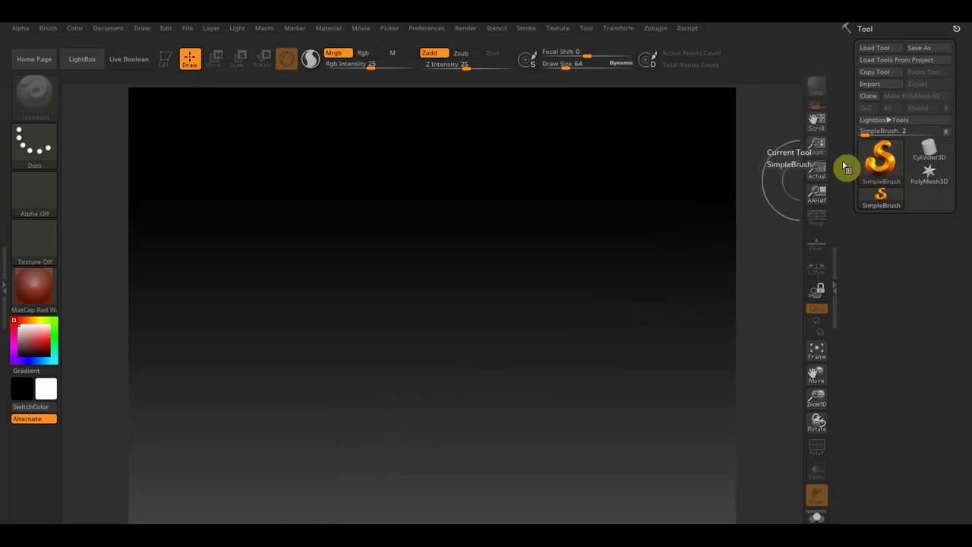
Step: Draw a Cube3D tool so it fills most of the canvas
left_click(876, 163)
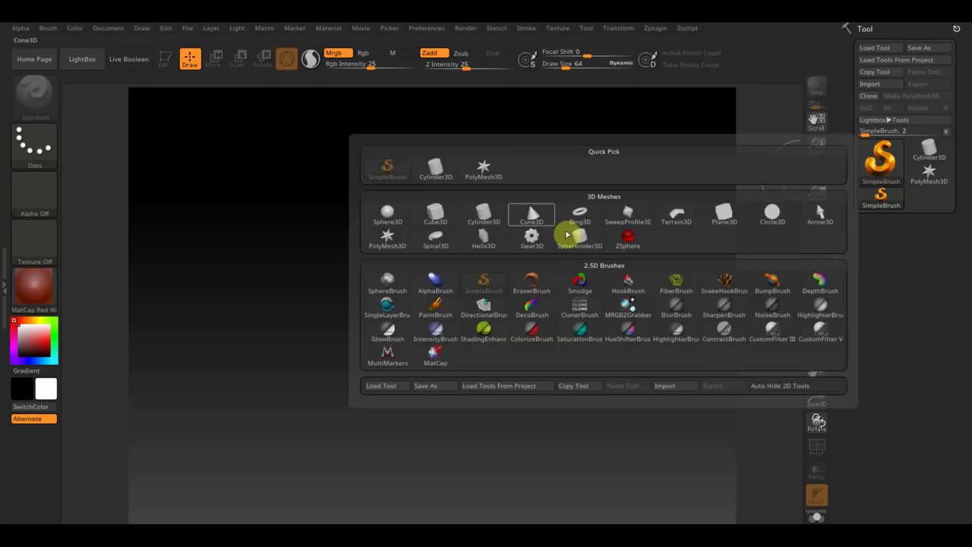
left_click(436, 218)
left_click_drag(423, 281, 440, 448)
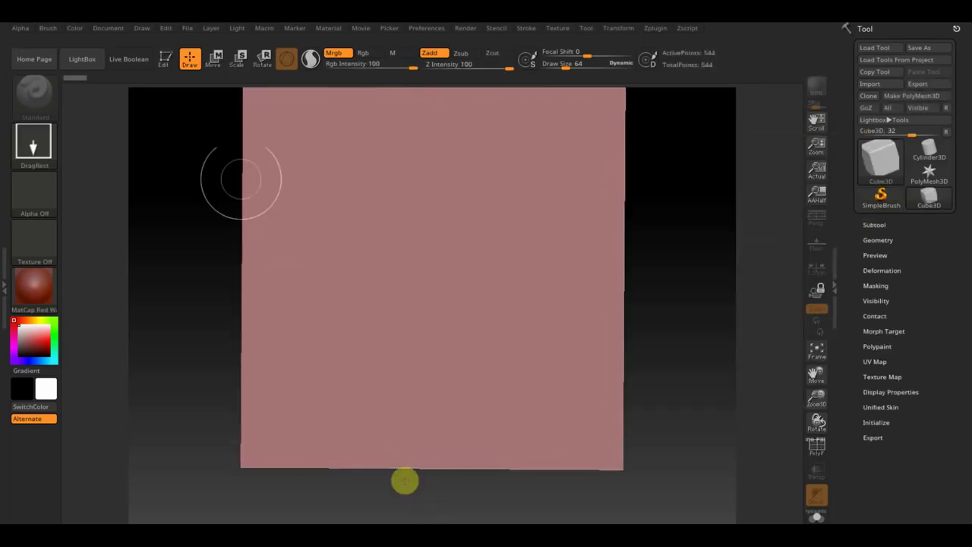
Step: Convert the cube to an editable PolyMesh3D, recentre it, and sculpt a small test stroke on its front
left_click(164, 61)
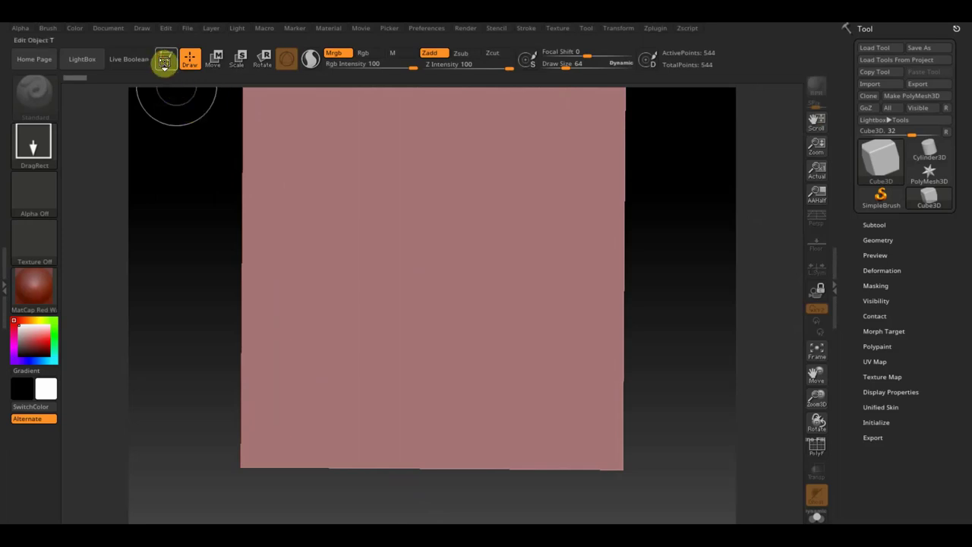
left_click(913, 97)
mouse_move(697, 373)
left_mouse_down()
mouse_move(658, 309)
mouse_move(620, 270)
mouse_move(642, 311)
left_mouse_up()
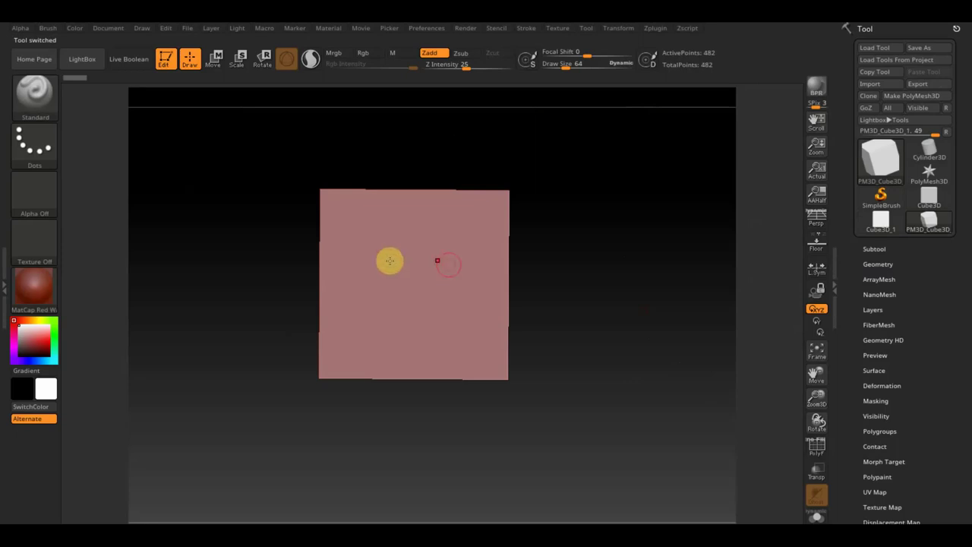
left_click_drag(433, 269, 463, 291)
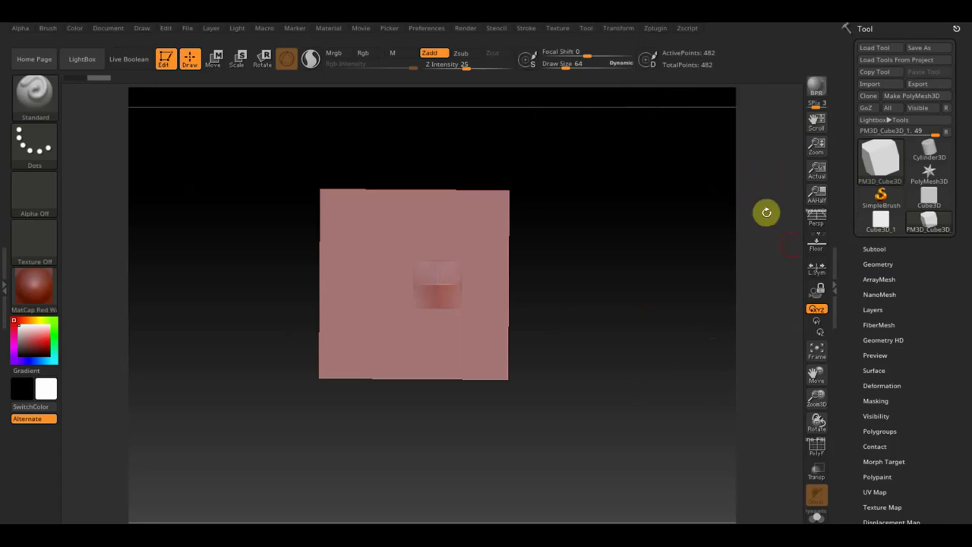
Step: DynaMesh the cube at resolution 280, raising it from 482 to 470,332 points
left_click(880, 262)
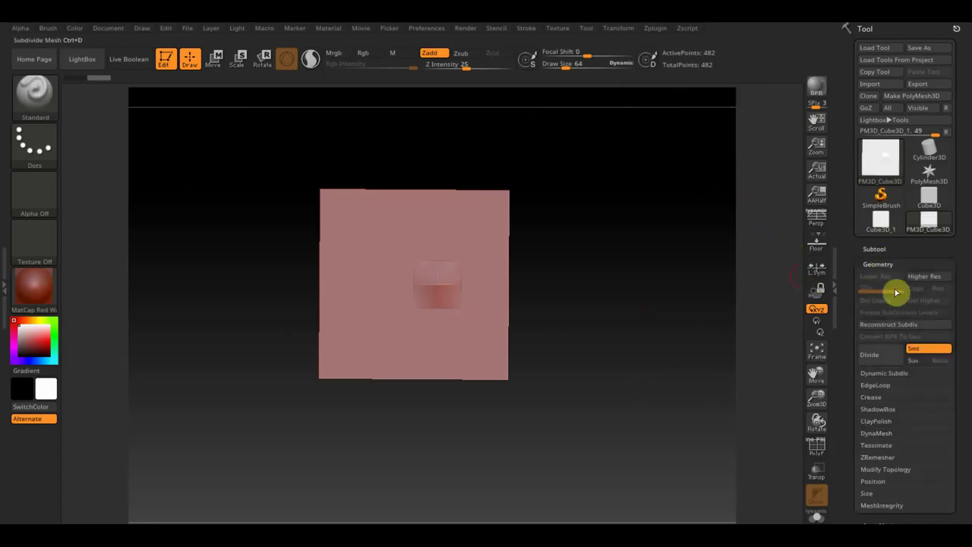
left_click(880, 435)
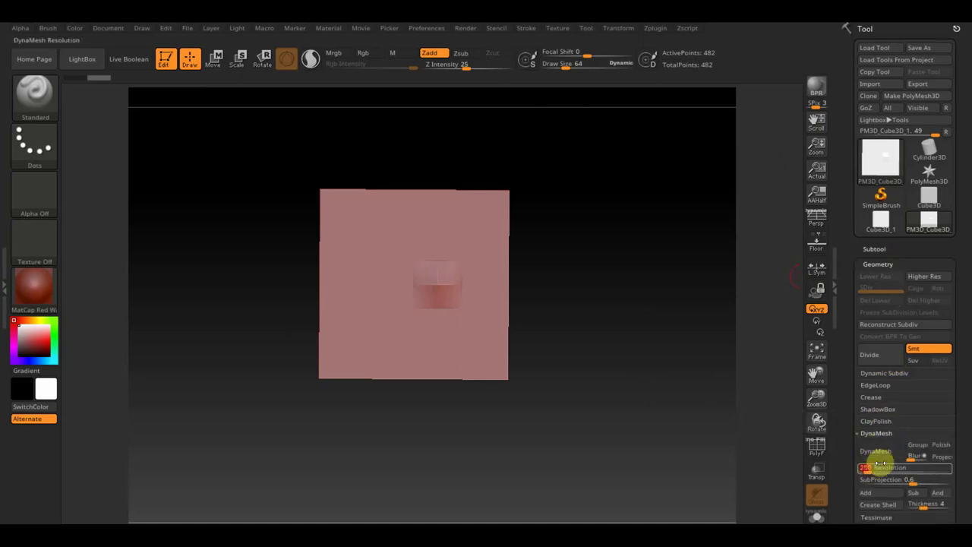
left_click(878, 452)
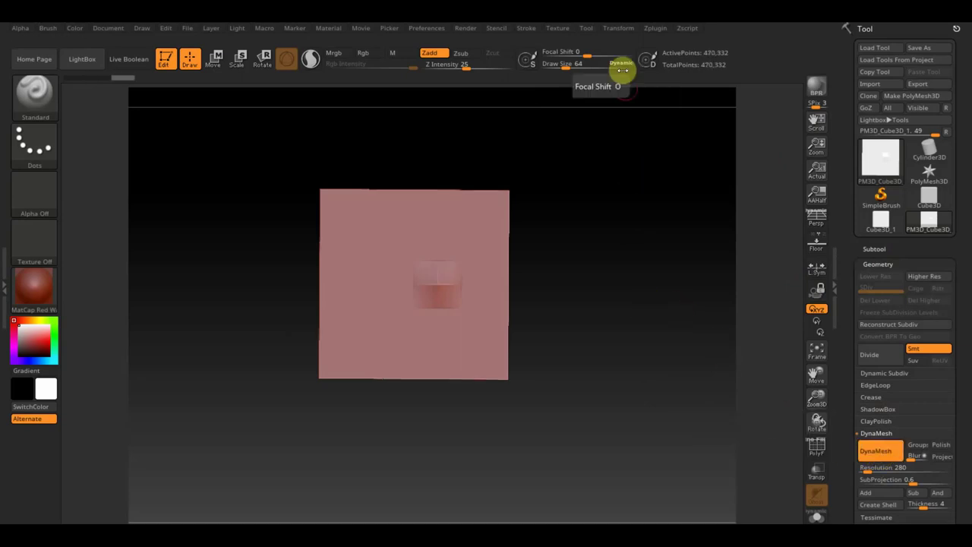
left_click(562, 31)
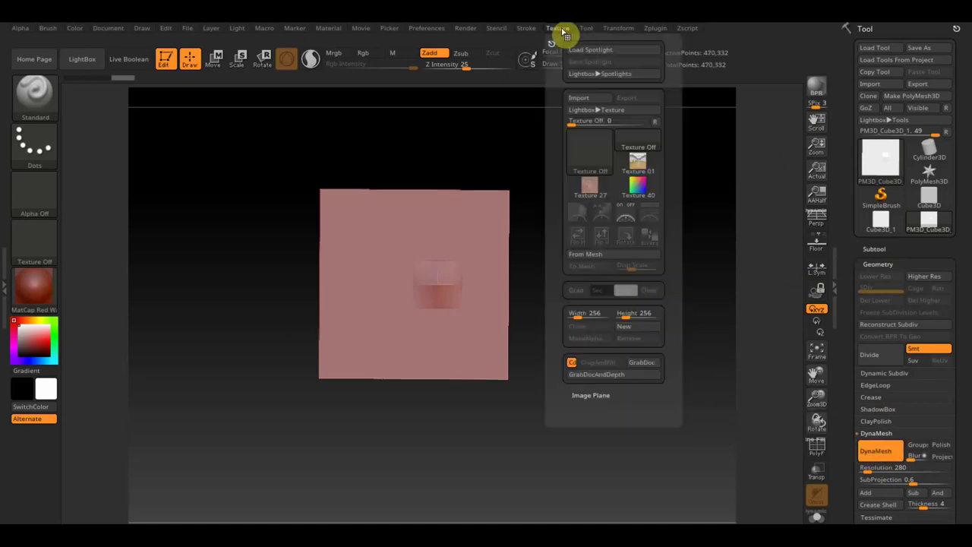
Step: Import the 455×704 dog screenshot from the Desktop and make it the current texture
left_click(584, 100)
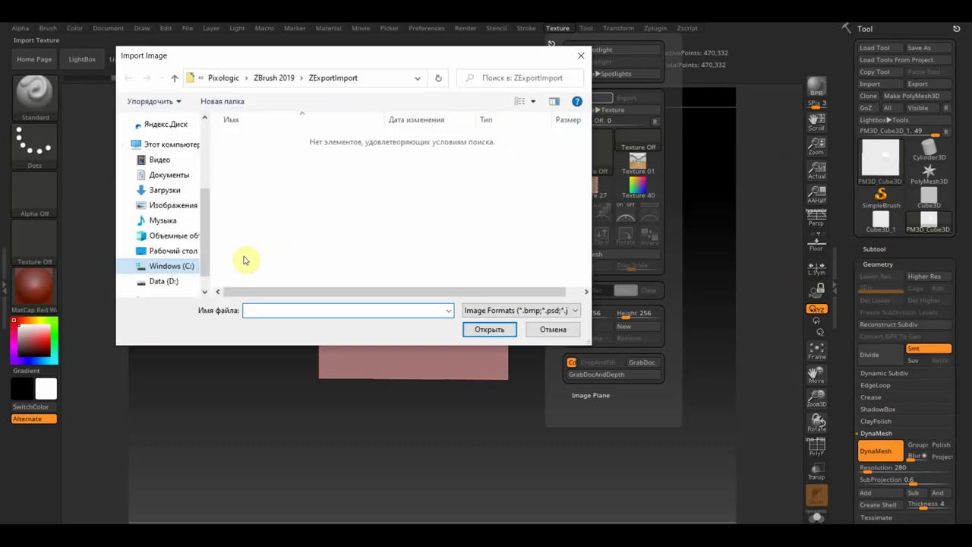
left_click(162, 251)
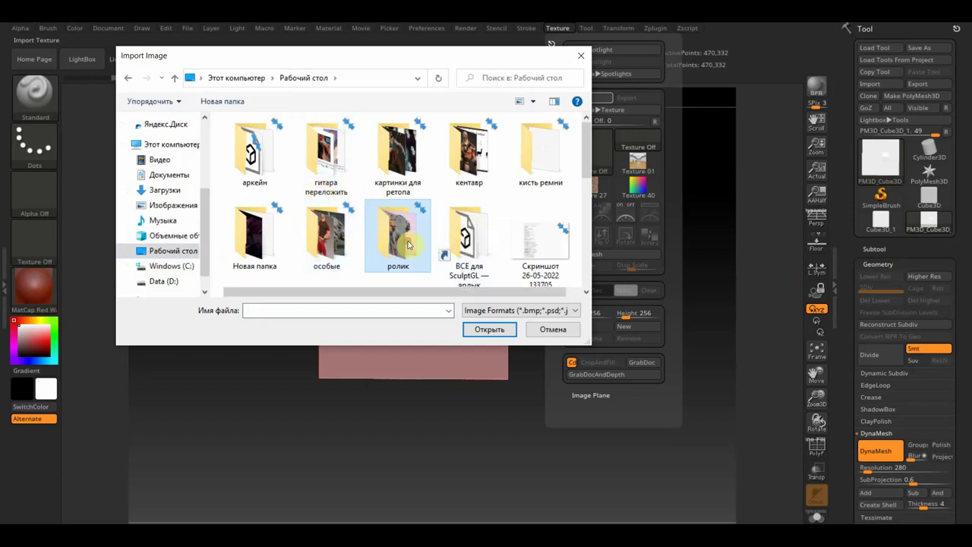
left_click(179, 266)
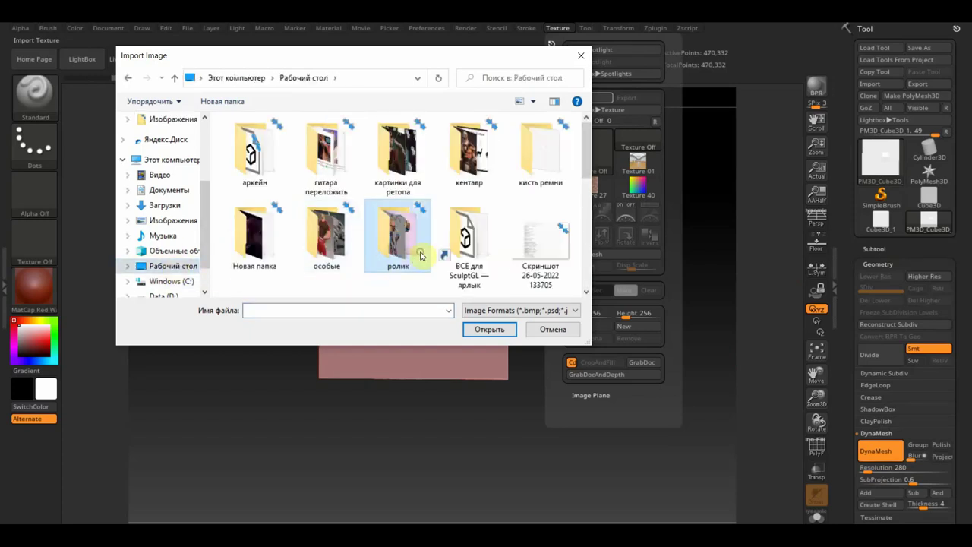
scroll(422, 255, "down", 3)
scroll(443, 258, "down", 1)
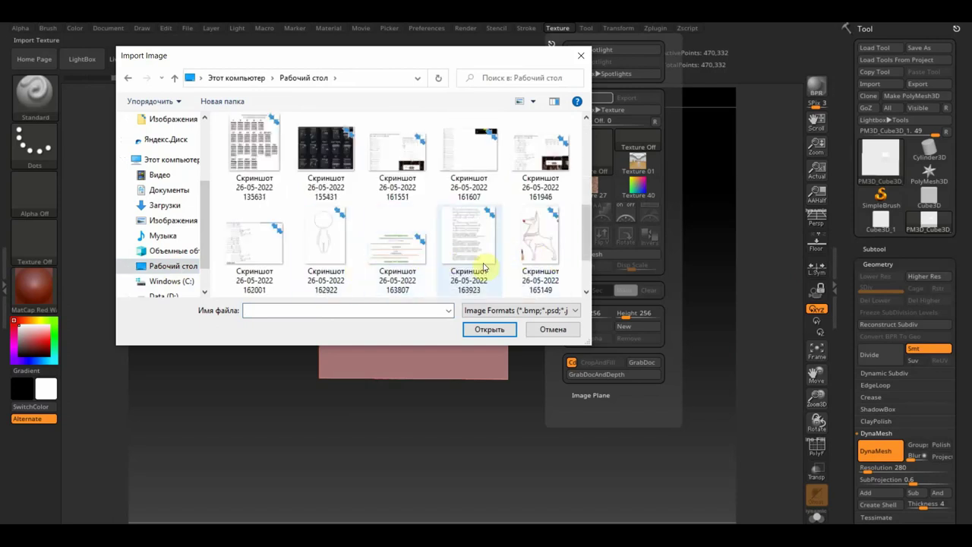
left_click(541, 249)
left_click(490, 328)
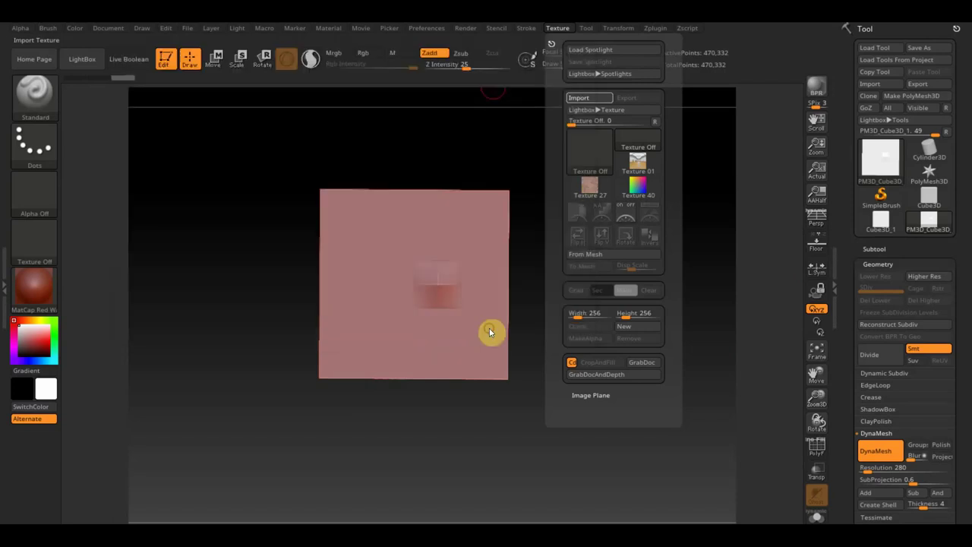
left_click(560, 30)
left_click(590, 207)
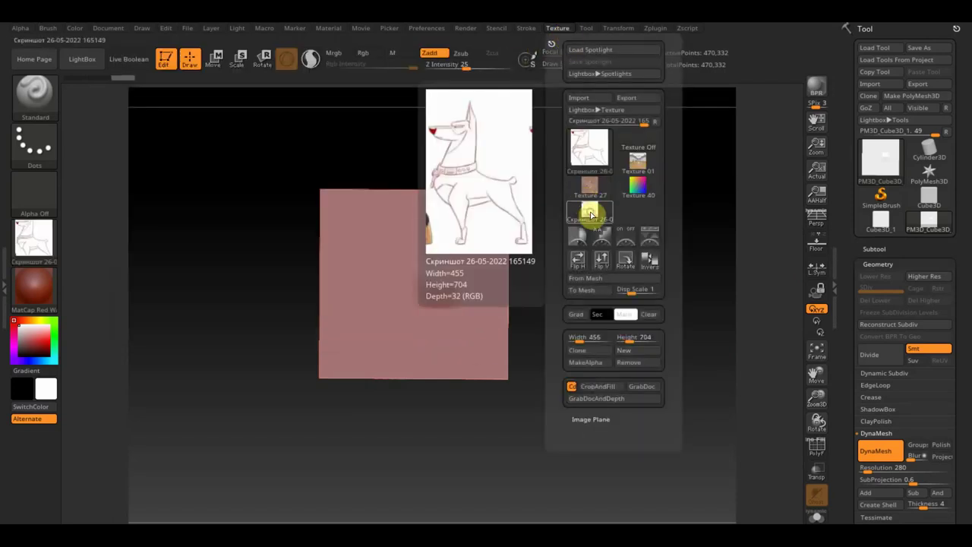
Step: Add the dog image to Spotlight, scale it to the canvas height, rotate the view and show subtools
left_click(650, 241)
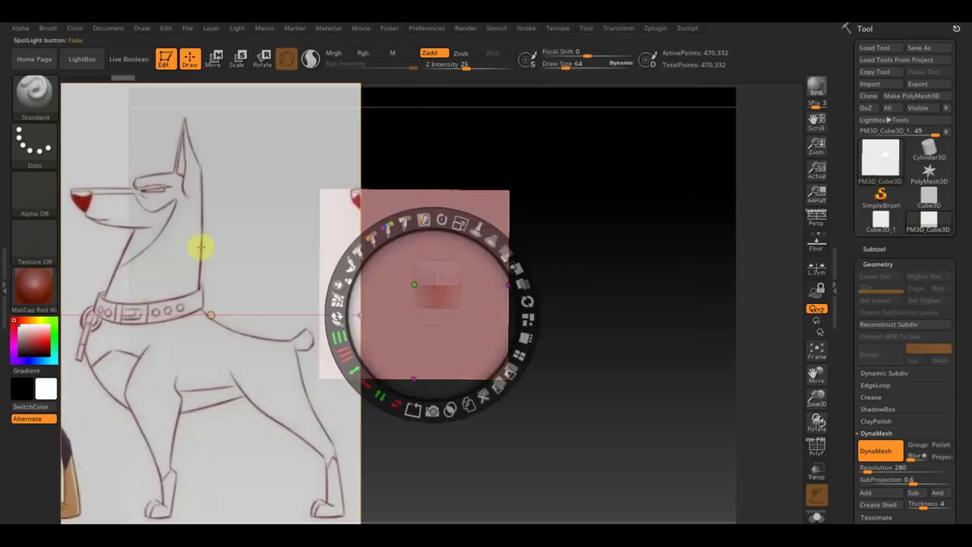
left_click_drag(459, 224, 430, 212)
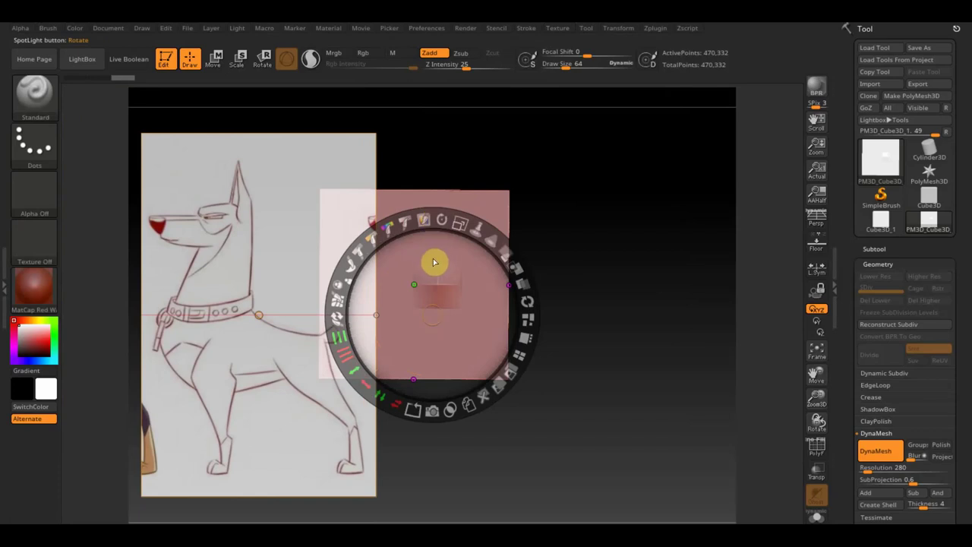
key("z")
mouse_move(613, 287)
left_mouse_down()
mouse_move(616, 297)
mouse_move(566, 297)
mouse_move(697, 306)
mouse_move(582, 299)
mouse_move(621, 360)
mouse_move(674, 337)
mouse_move(623, 323)
left_mouse_up()
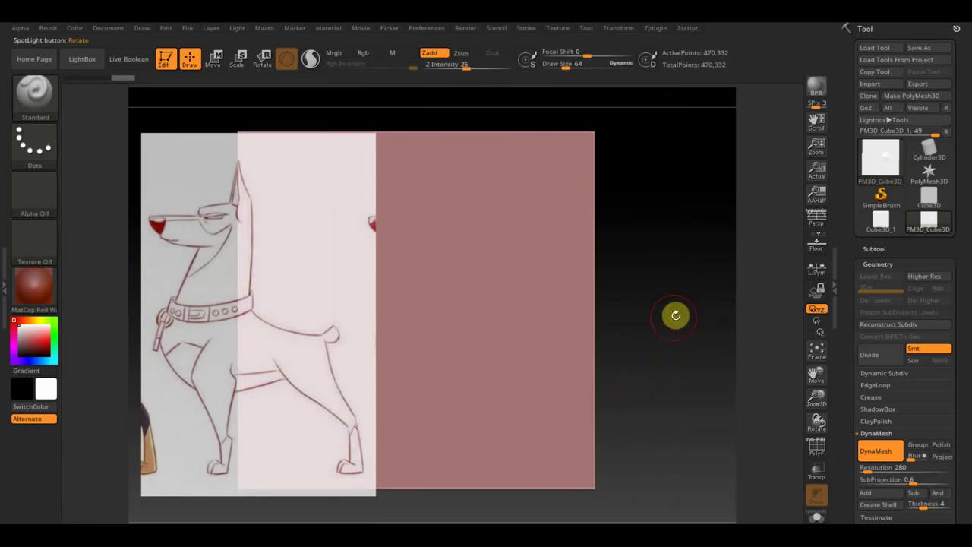
left_click(872, 249)
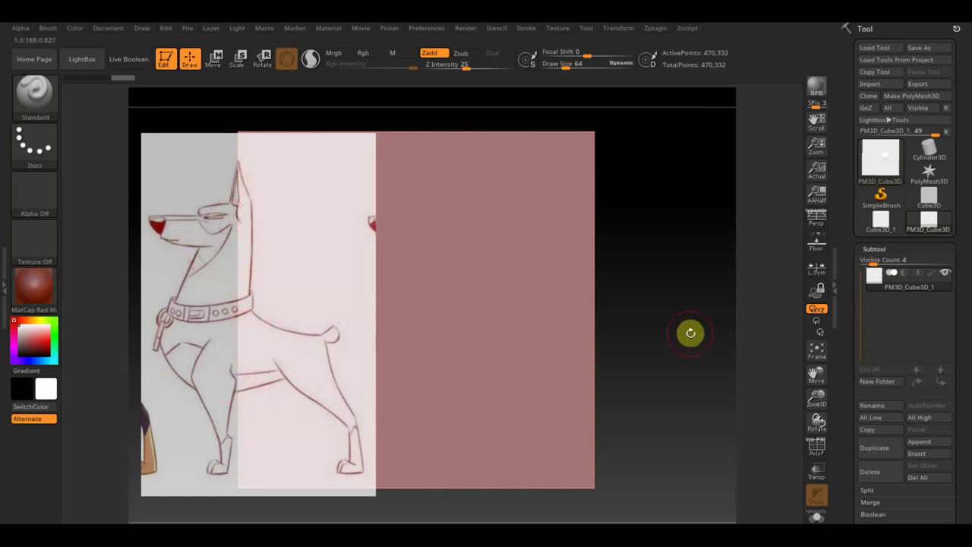
Step: Duplicate the cube into subtools PM3D_Cube3D_1 to _4 and centre the dog reference over them
left_click(879, 450)
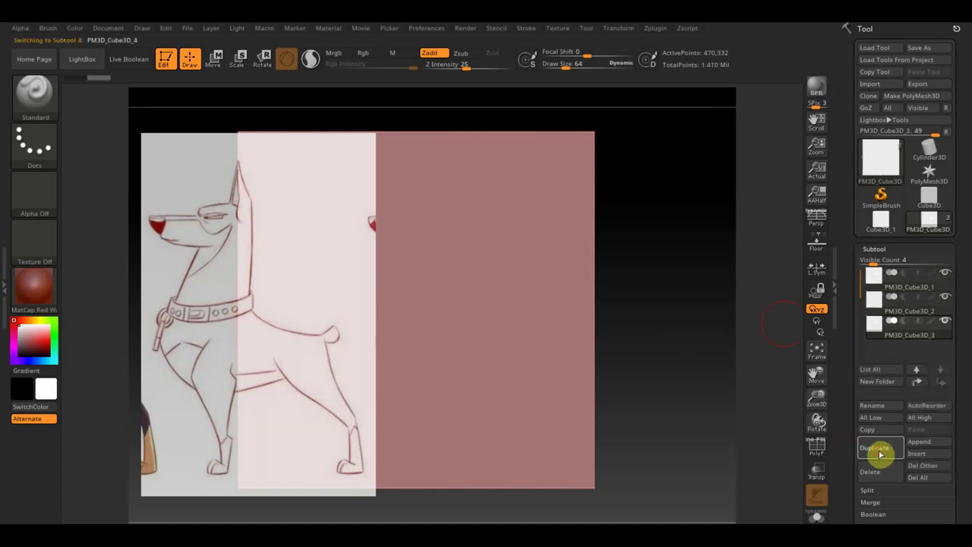
left_click(879, 450)
left_click(880, 287)
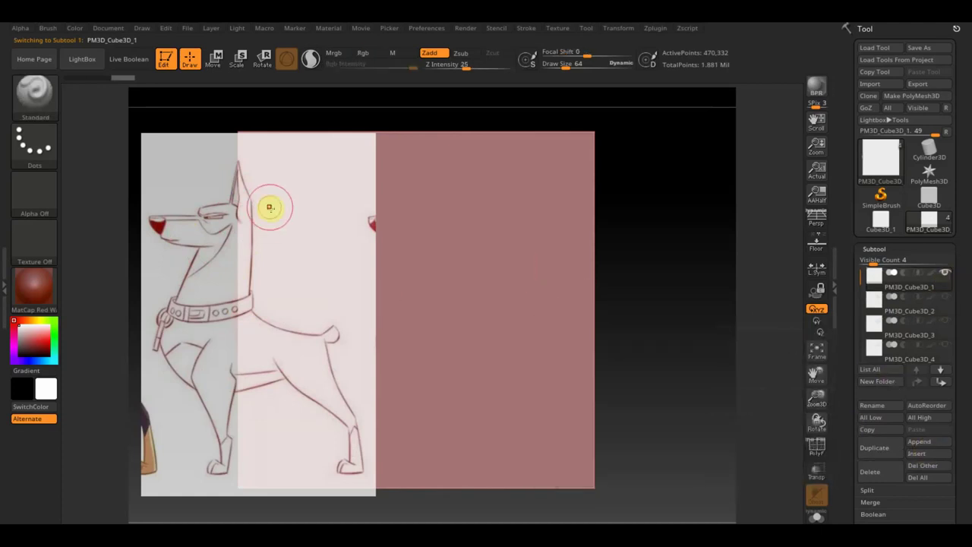
key("space")
left_click_drag(412, 278, 575, 265)
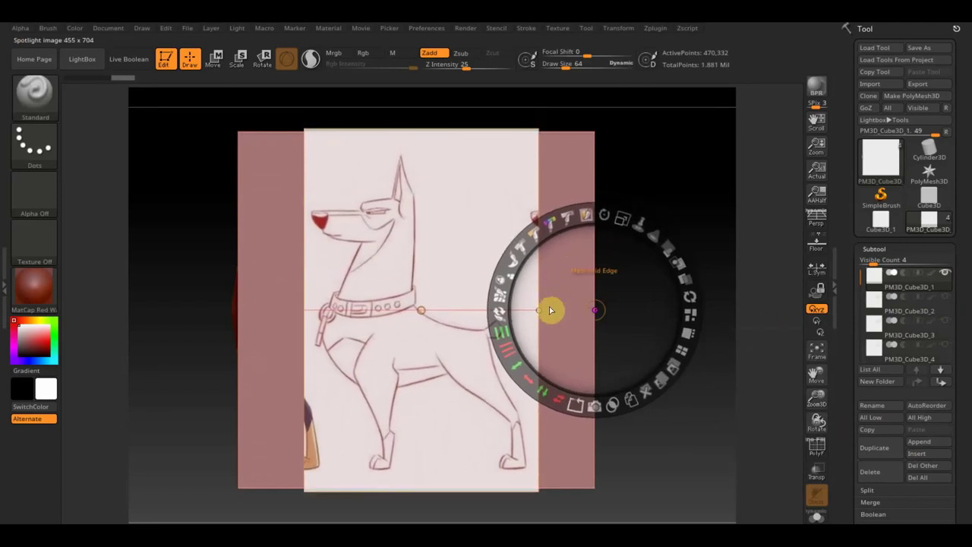
Step: Lower the reference opacity, pin Spotlight, and switch to a size-28 freehand MaskPen
mouse_move(658, 244)
left_mouse_down()
mouse_move(667, 249)
mouse_move(644, 218)
left_mouse_up()
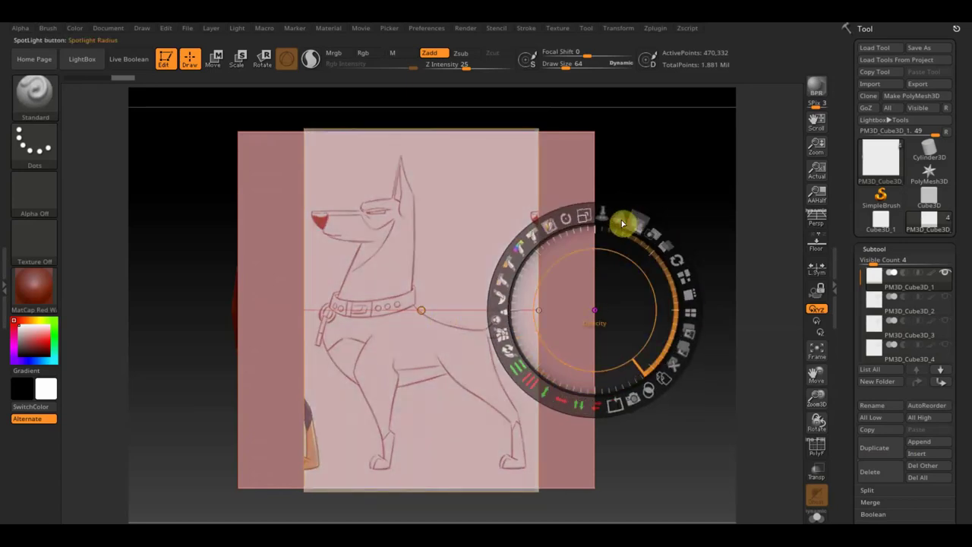
key("z")
left_click_drag(573, 65, 560, 63)
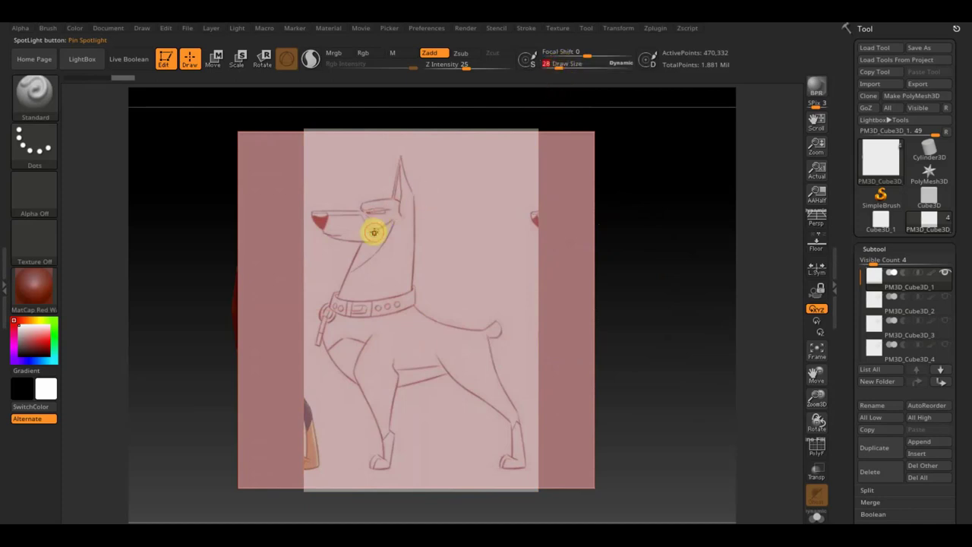
key("ctrl")
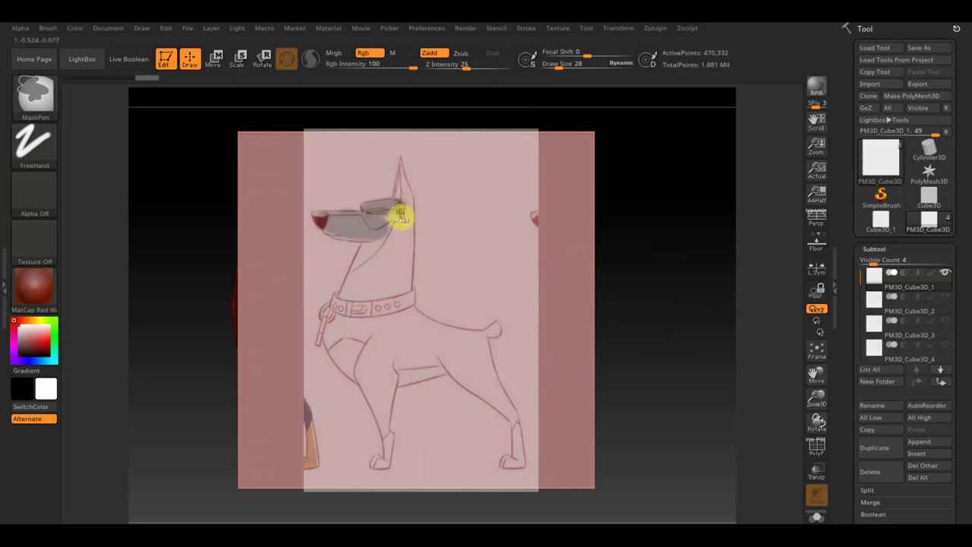
Step: Mask the ear, back, neck, chest, ear tip and muzzle on PM3D_Cube3D_1 following the reference
left_click_drag(402, 165, 408, 257)
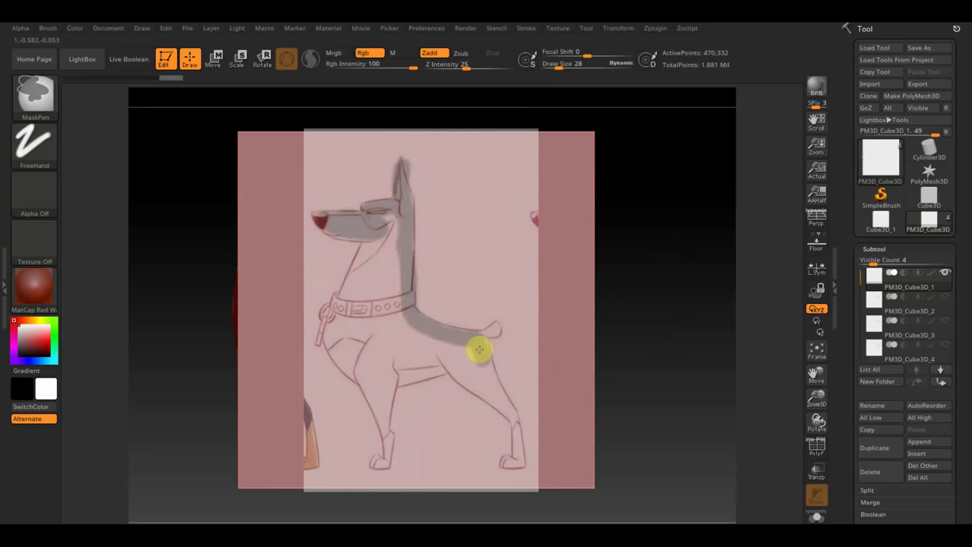
mouse_move(484, 370)
left_mouse_down()
mouse_move(433, 351)
mouse_move(461, 360)
mouse_move(486, 347)
mouse_move(449, 371)
mouse_move(414, 376)
mouse_move(352, 364)
left_mouse_up()
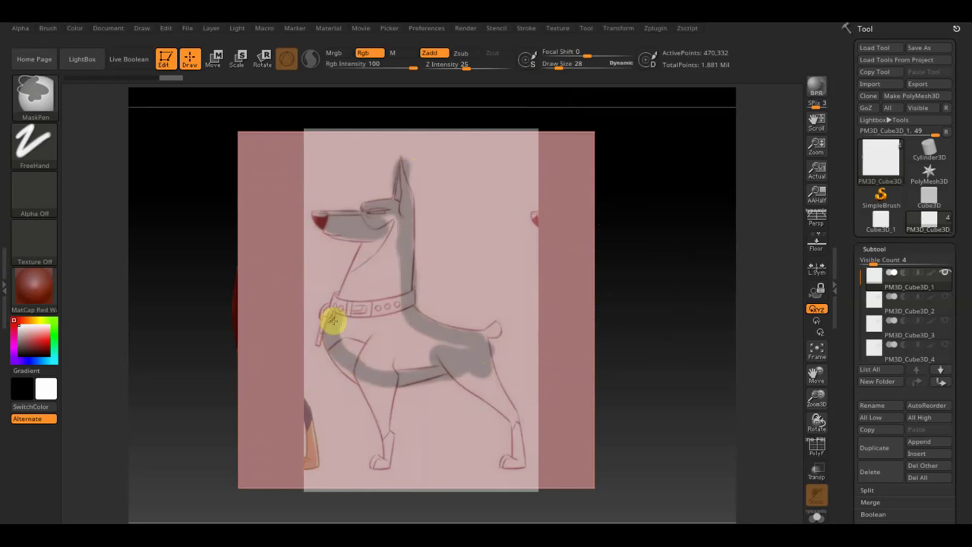
mouse_move(369, 246)
left_mouse_down()
mouse_move(384, 217)
mouse_move(380, 254)
mouse_move(390, 233)
mouse_move(401, 315)
mouse_move(364, 271)
mouse_move(371, 293)
mouse_move(351, 325)
mouse_move(375, 365)
mouse_move(348, 357)
left_mouse_up()
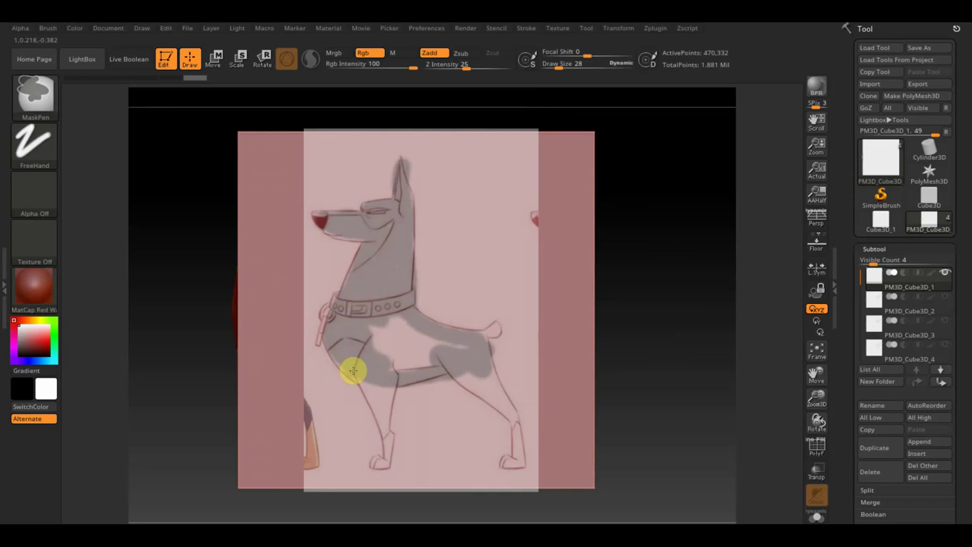
mouse_move(343, 355)
left_mouse_down()
mouse_move(371, 354)
mouse_move(359, 372)
mouse_move(457, 358)
mouse_move(393, 319)
mouse_move(373, 332)
mouse_move(402, 352)
mouse_move(469, 347)
left_mouse_up()
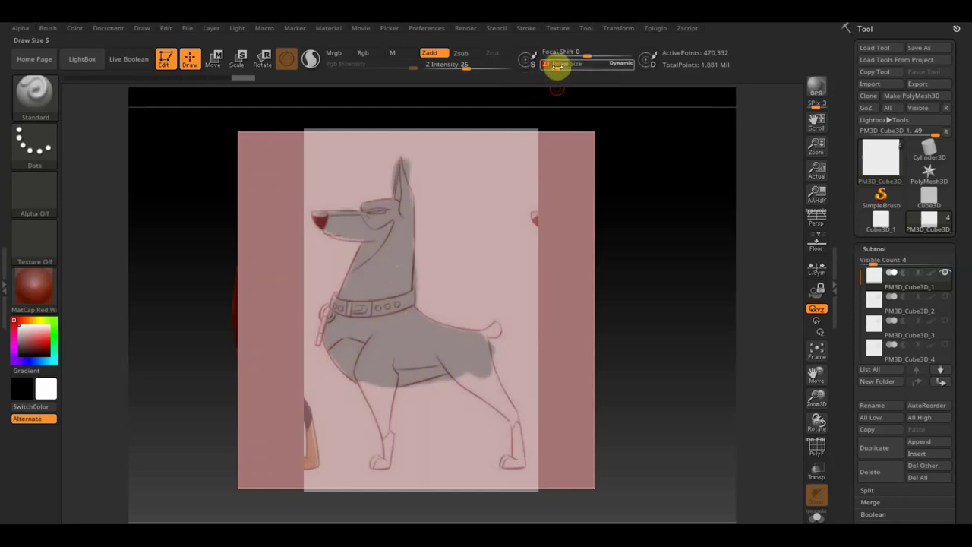
key("ctrl")
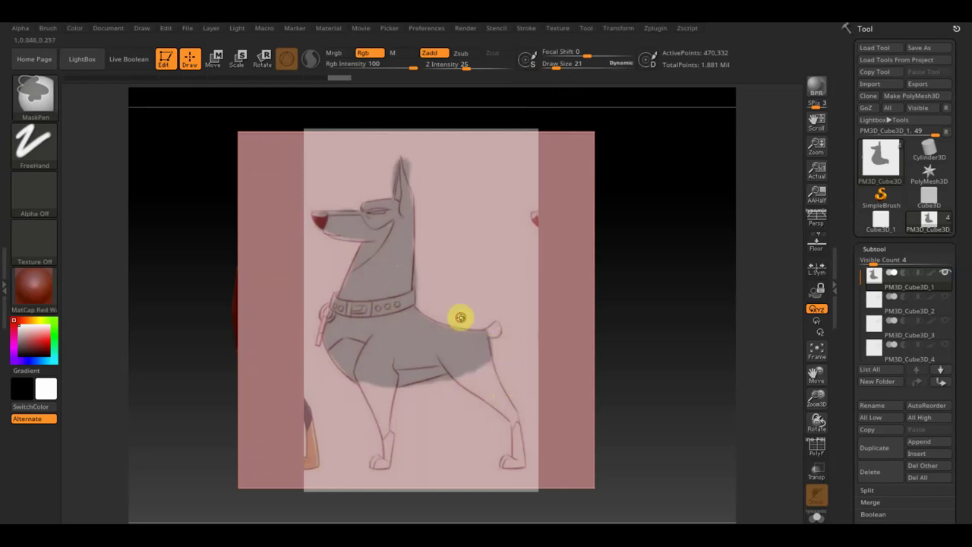
mouse_move(411, 162)
left_mouse_down()
mouse_move(392, 162)
mouse_move(373, 196)
mouse_move(417, 206)
mouse_move(403, 197)
mouse_move(401, 233)
mouse_move(319, 219)
left_mouse_up()
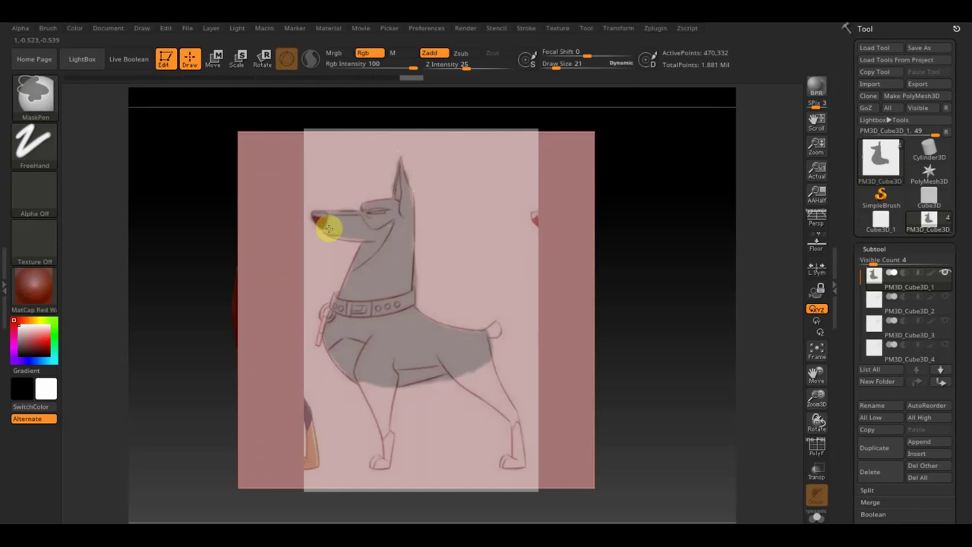
mouse_move(360, 235)
left_mouse_down("ctrl")
mouse_move(373, 232)
mouse_move(337, 252)
mouse_move(352, 253)
mouse_move(325, 245)
left_mouse_up("ctrl")
Step: On PM3D_Cube3D_2, mask the front leg down to the paw with Draw Size 23
left_click(547, 293)
left_click(879, 313)
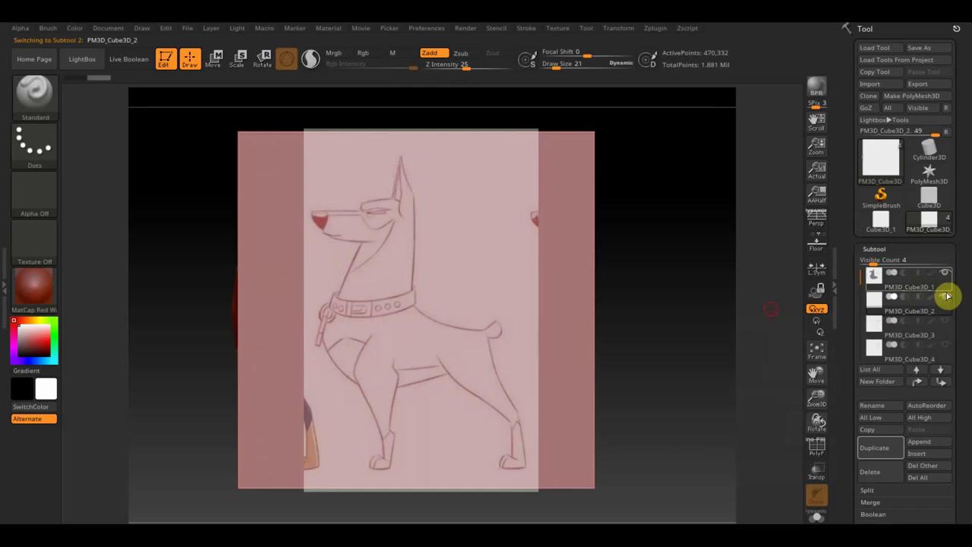
key("ctrl")
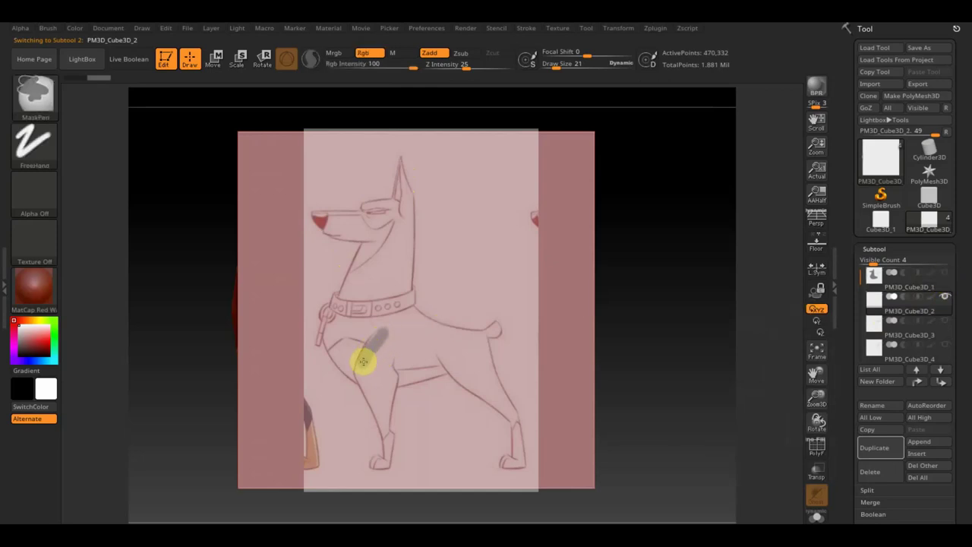
mouse_move(382, 410)
left_mouse_down()
mouse_move(396, 351)
mouse_move(373, 354)
mouse_move(373, 402)
mouse_move(362, 380)
mouse_move(392, 343)
left_mouse_up()
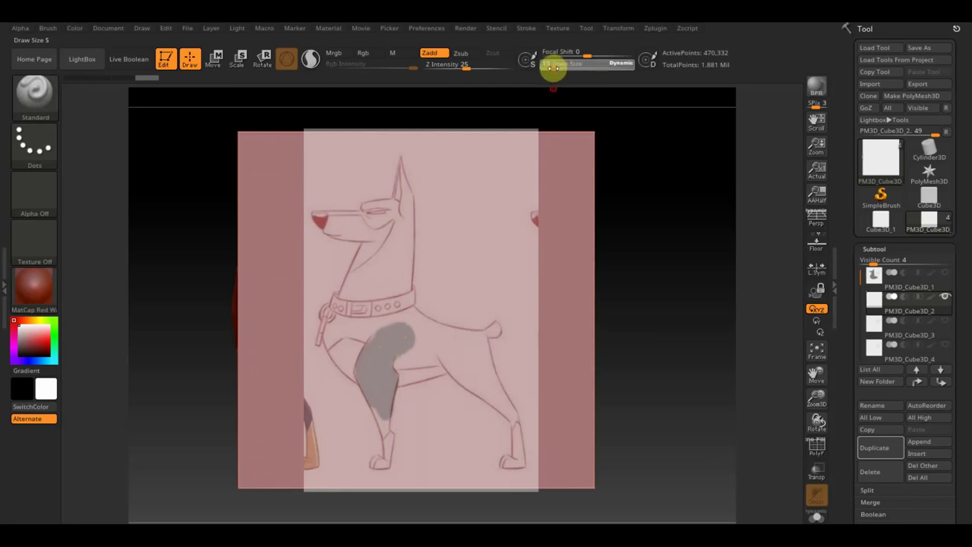
key("ctrl")
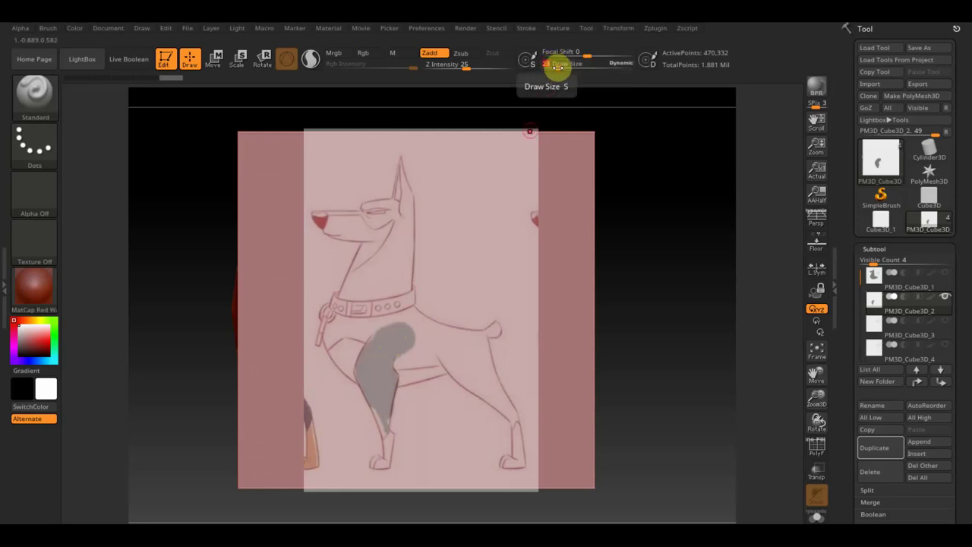
key("ctrl")
left_click_drag(374, 402, 382, 419, "ctrl")
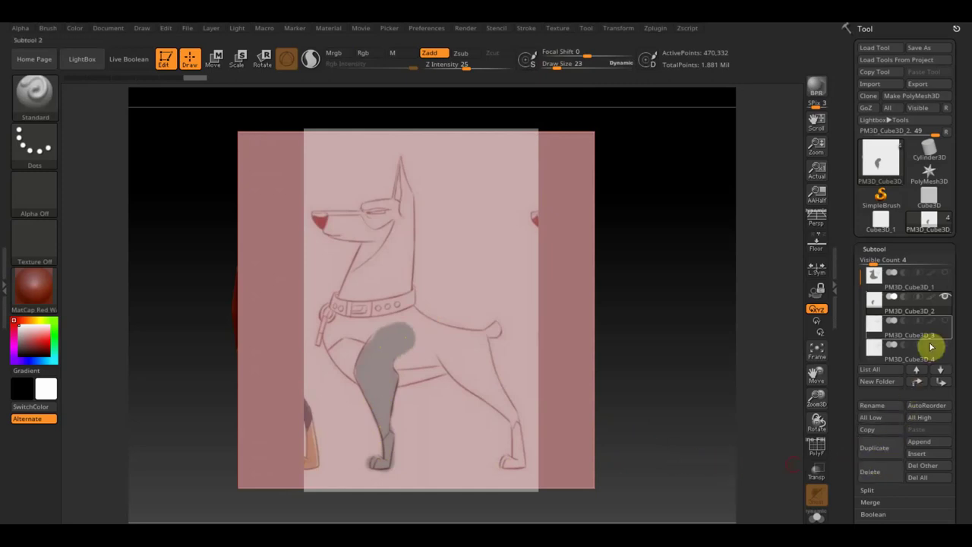
left_click(908, 328)
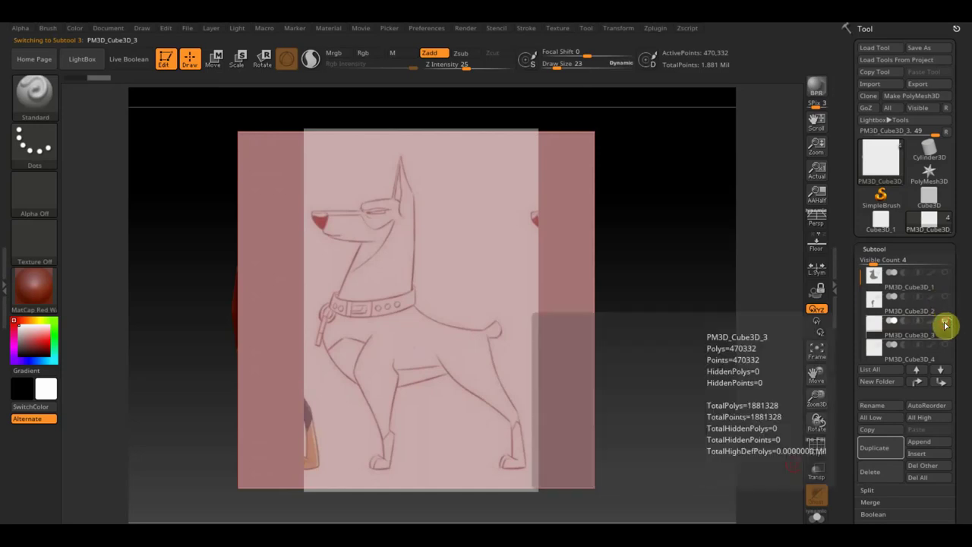
Step: Mask the lower hind leg, foot and thigh on PM3D_Cube3D_3
key("ctrl")
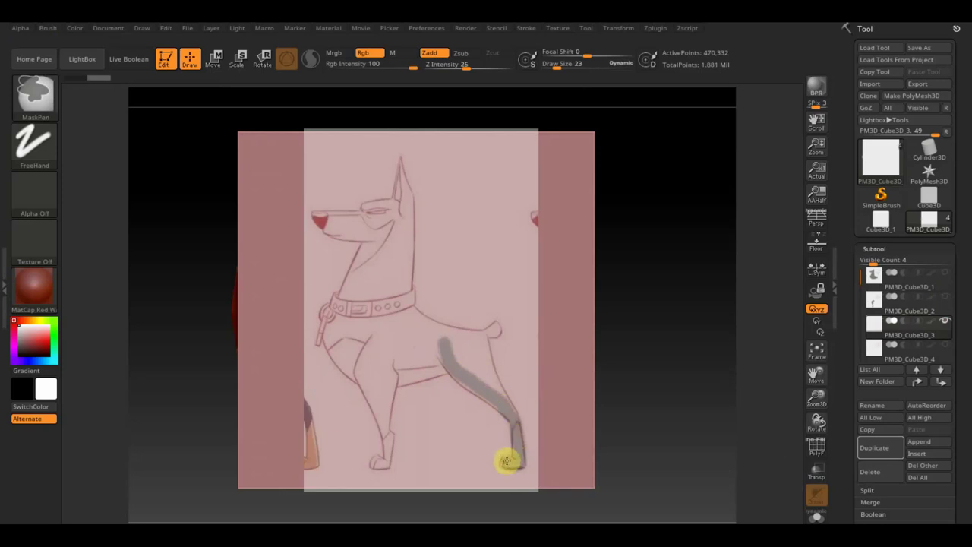
left_click_drag(507, 460, 511, 408)
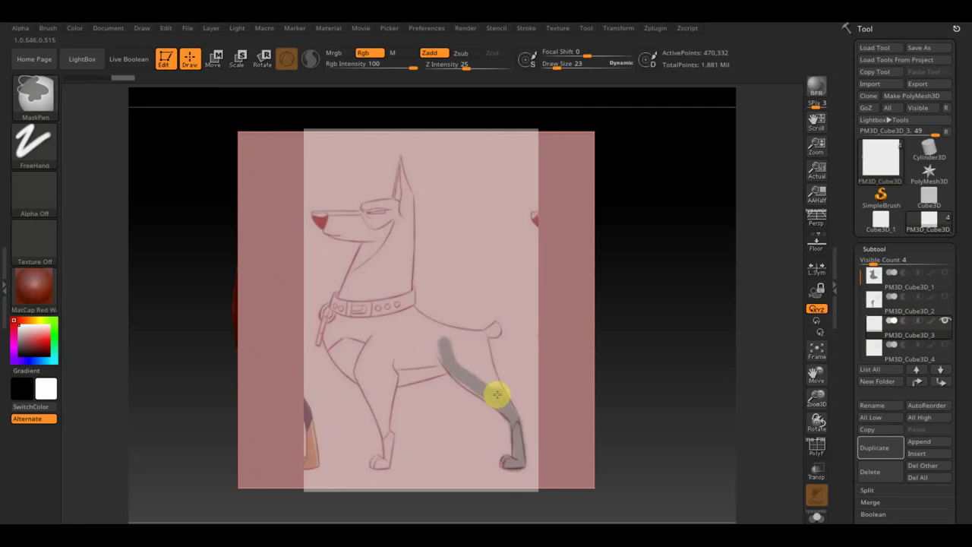
left_click_drag(489, 376, 479, 351)
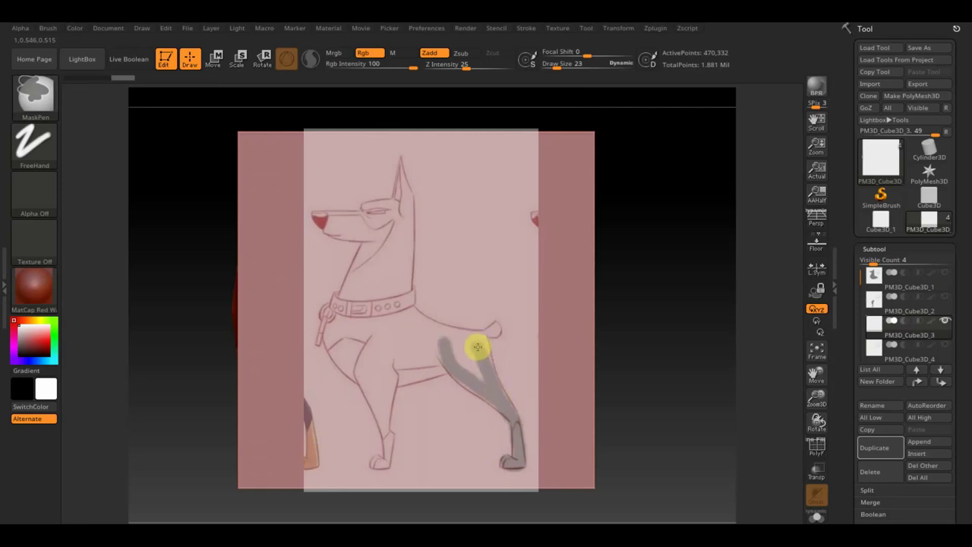
mouse_move(486, 368)
left_mouse_down()
mouse_move(488, 384)
mouse_move(478, 357)
mouse_move(445, 341)
mouse_move(484, 382)
mouse_move(449, 365)
mouse_move(502, 399)
mouse_move(481, 364)
mouse_move(514, 438)
left_mouse_up()
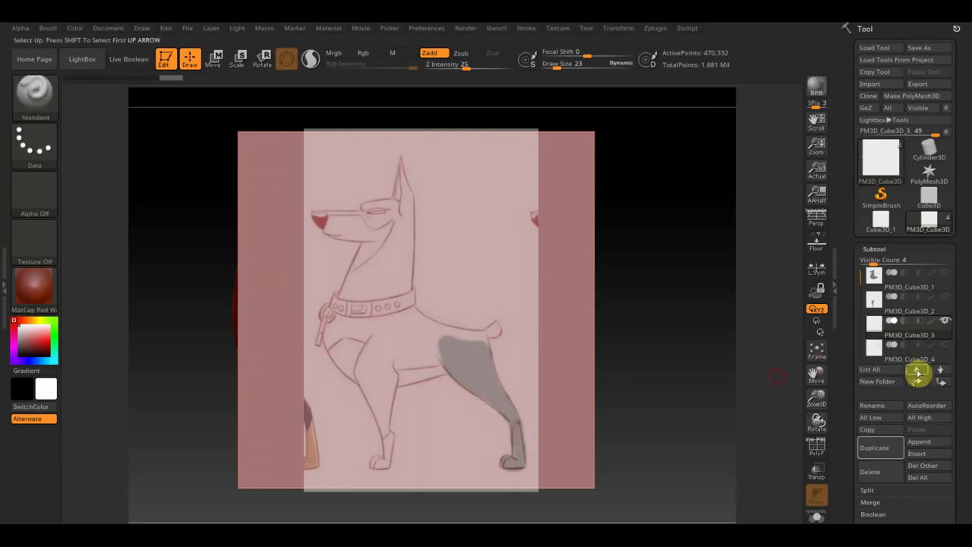
Step: Select PM3D_Cube3D_4 and place a small mask on the dog's tail tip
left_click(888, 356)
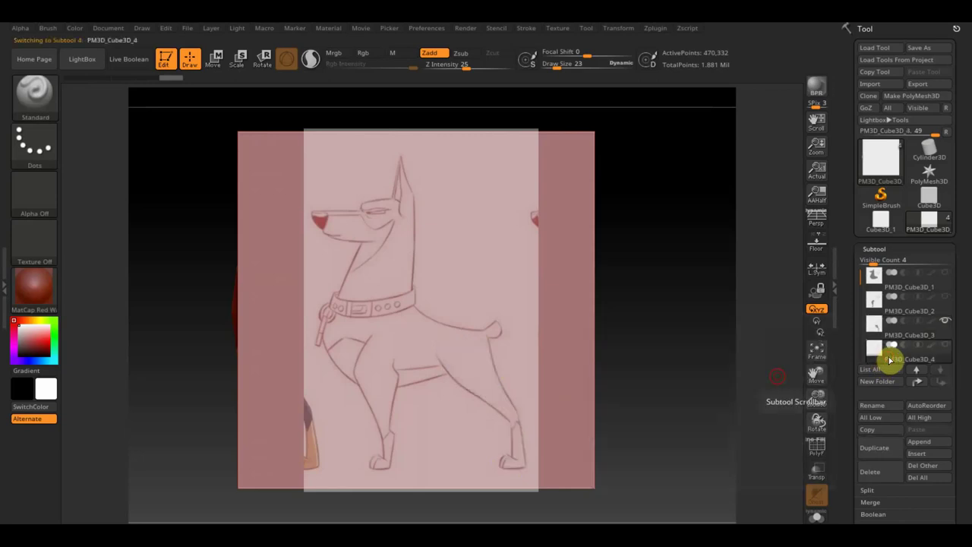
key("ctrl")
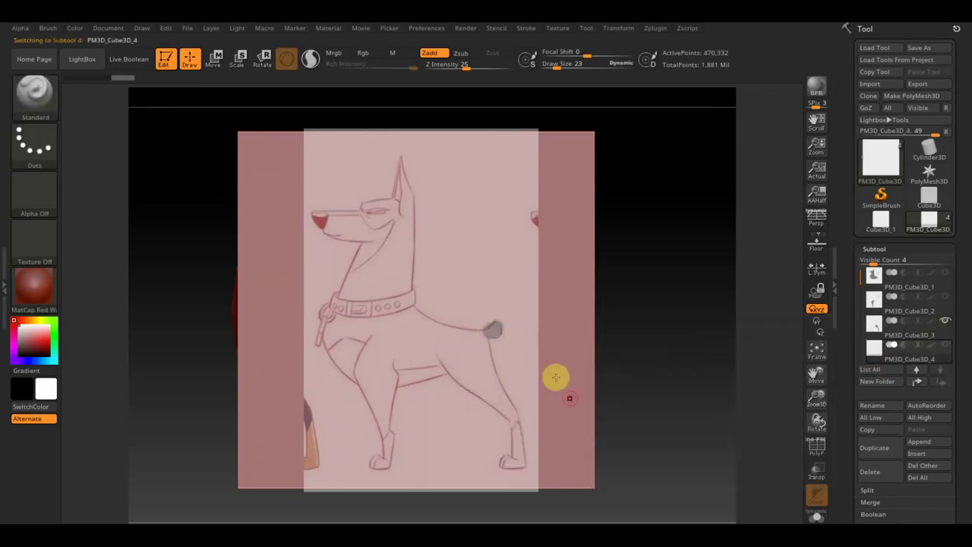
key("ctrl")
left_click(491, 333, "ctrl")
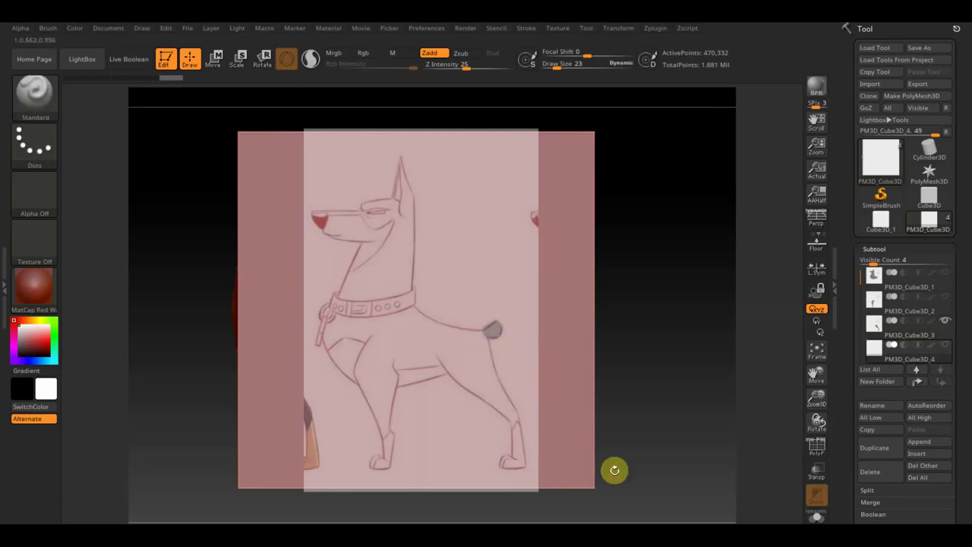
Step: Select subtool PM3D_Cube3D_3 and set the mask stroke to Curve
left_click(873, 325)
key("ctrl")
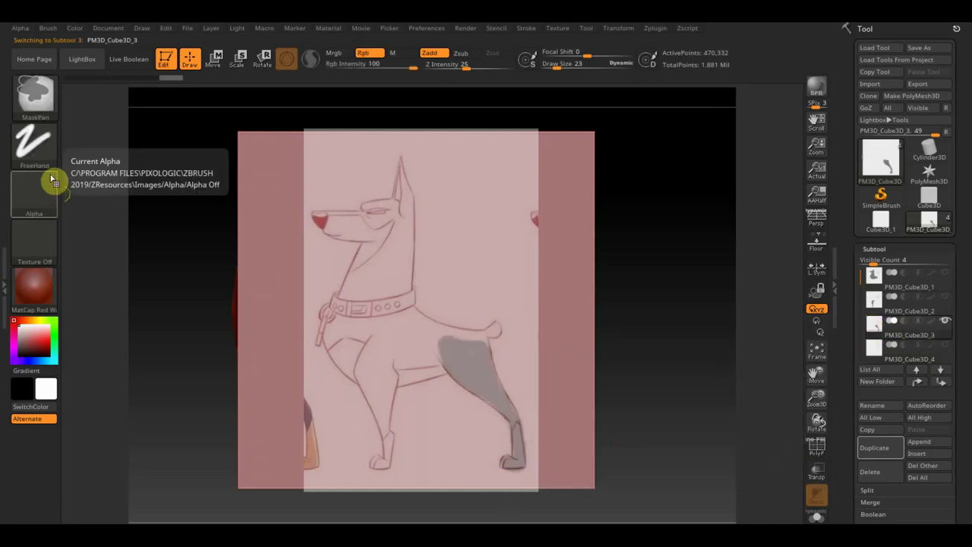
left_click(34, 156)
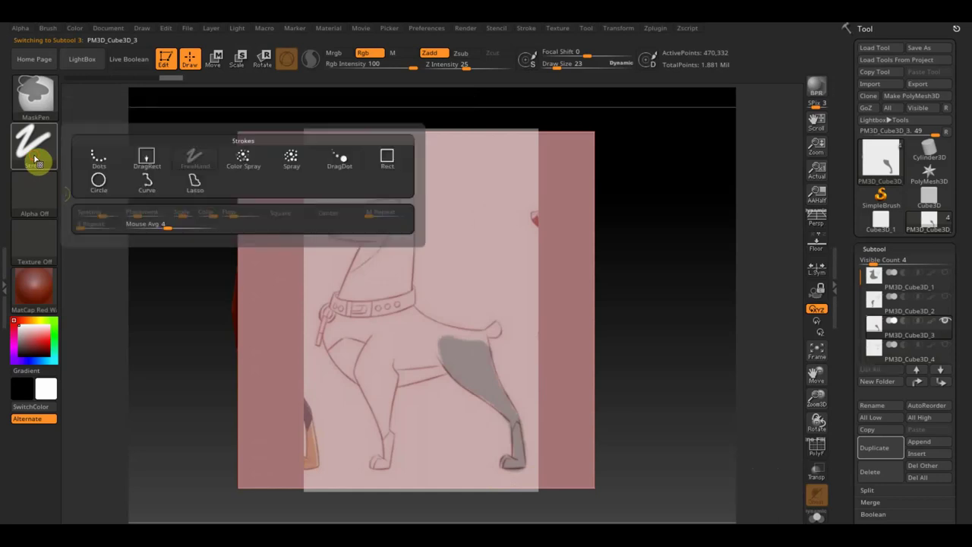
left_click(147, 182)
Step: Draw curve mask strokes along the hind leg's back edge, undoing the stray one
mouse_move(620, 479)
left_mouse_down()
mouse_move(437, 478)
mouse_move(431, 471)
left_mouse_up()
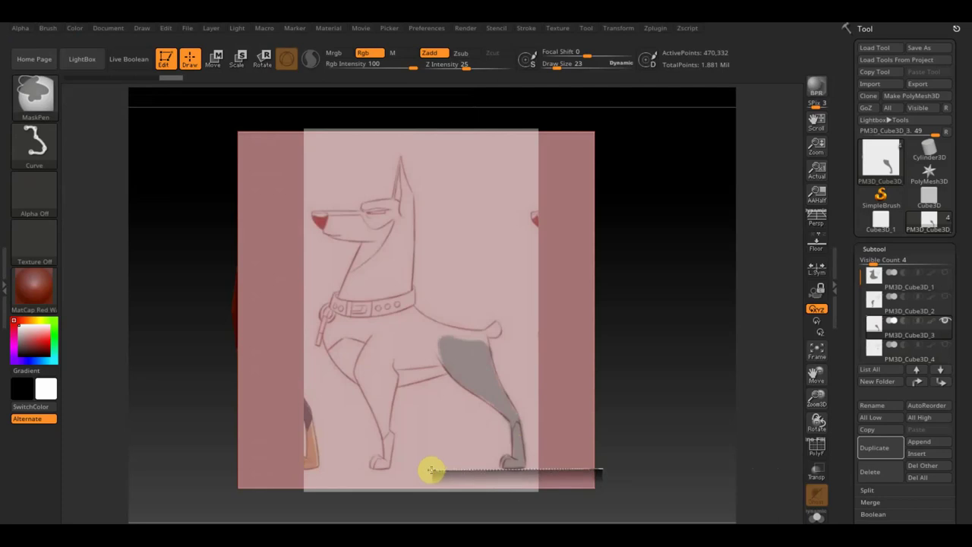
left_click_drag(430, 470, 430, 467)
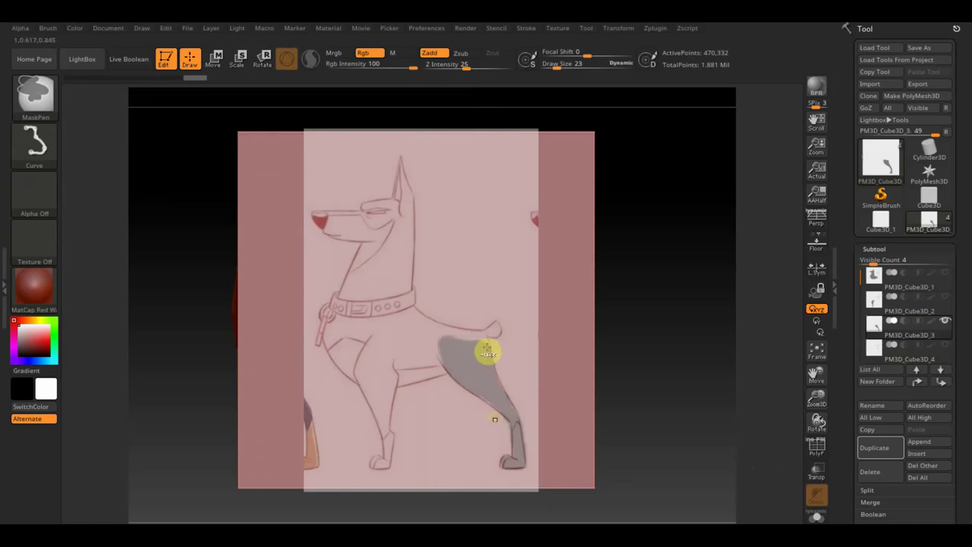
left_click_drag(505, 319, 530, 486)
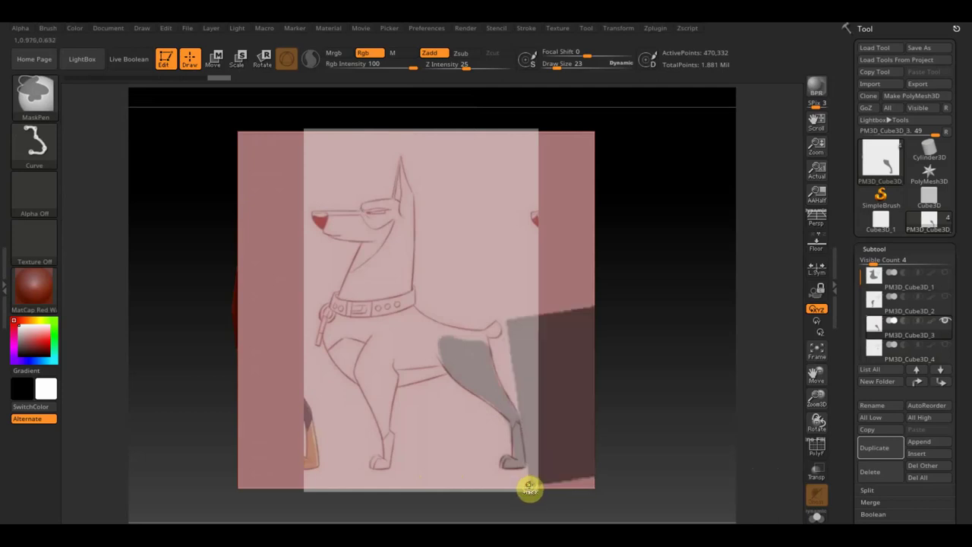
key("ctrl+z")
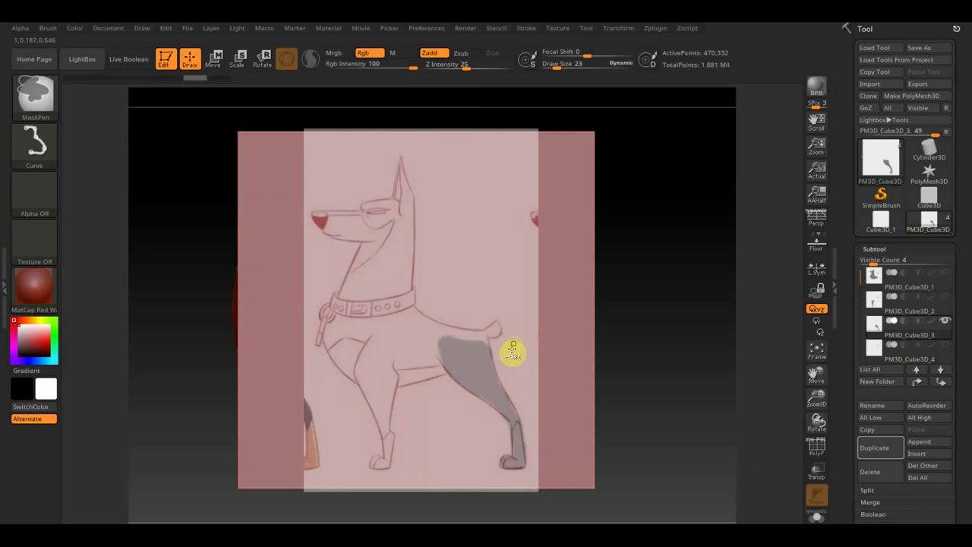
left_click_drag(511, 322, 531, 496, "ctrl")
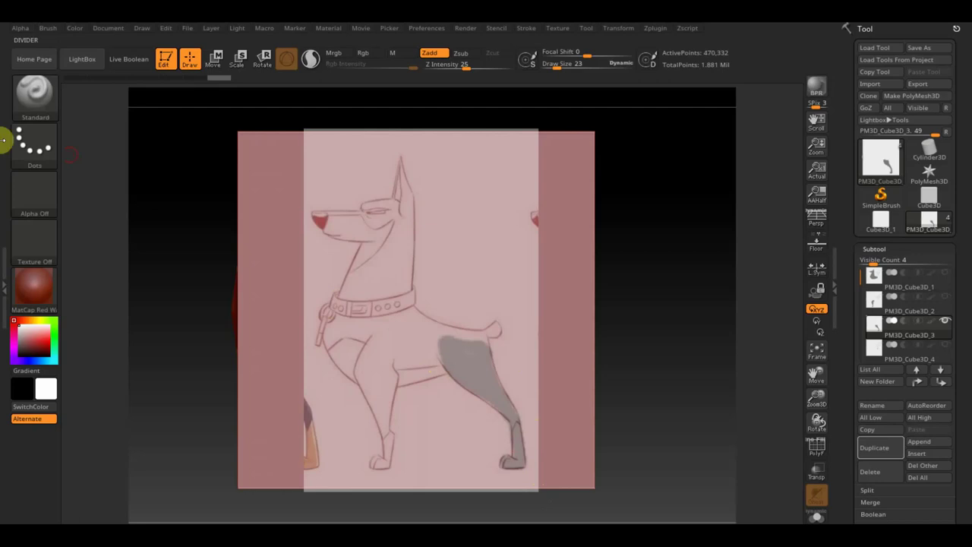
Step: Set the mask stroke to Lasso and lasso-mask around the hind leg down to the paw
left_click(35, 145, "ctrl")
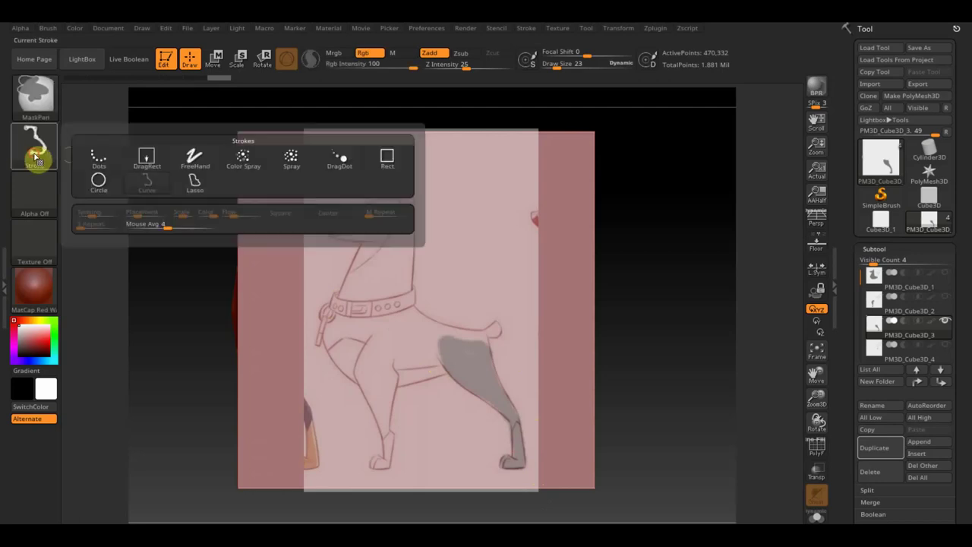
left_click(194, 181)
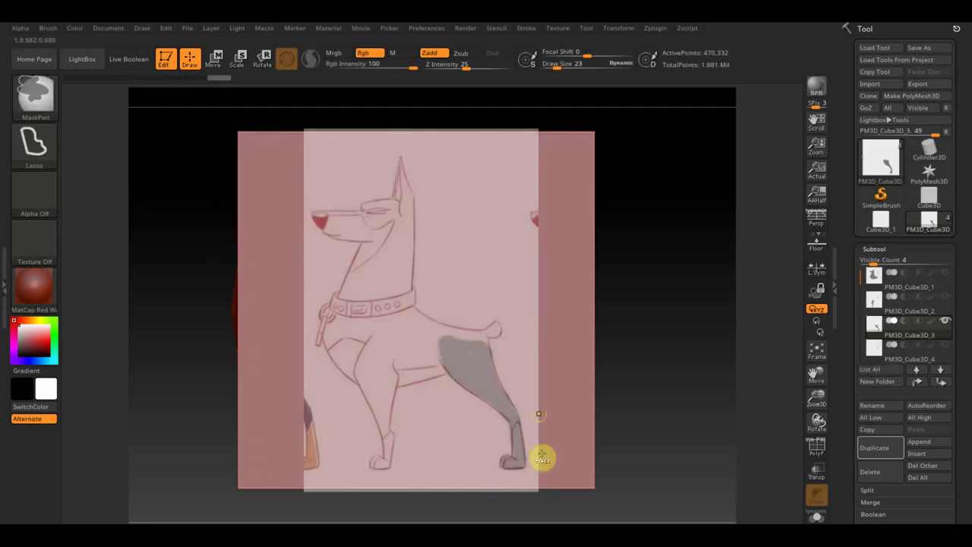
mouse_move(533, 281)
left_mouse_down("ctrl")
mouse_move(491, 325)
mouse_move(518, 411)
left_mouse_up("ctrl")
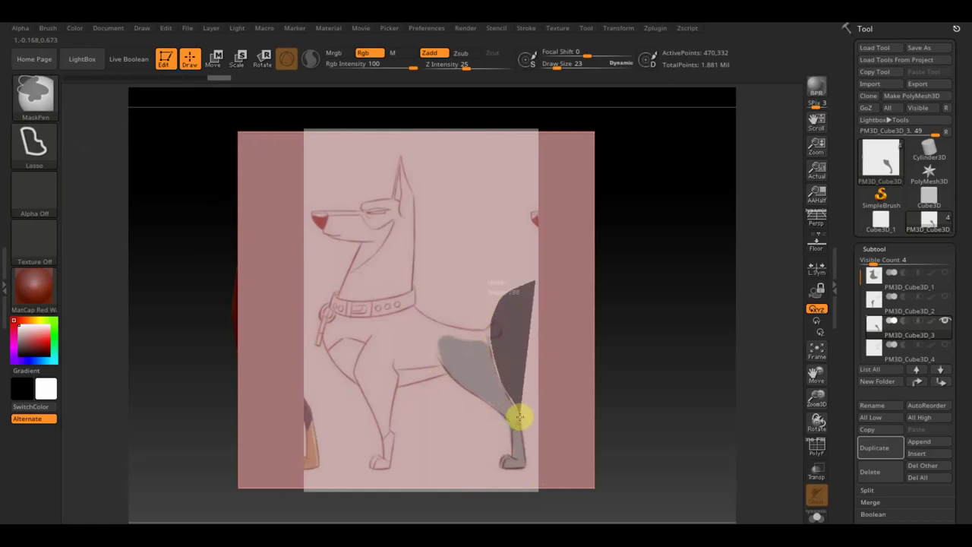
mouse_move(524, 451)
left_mouse_down("ctrl")
mouse_move(525, 473)
mouse_move(540, 488)
mouse_move(571, 495)
left_mouse_up("ctrl")
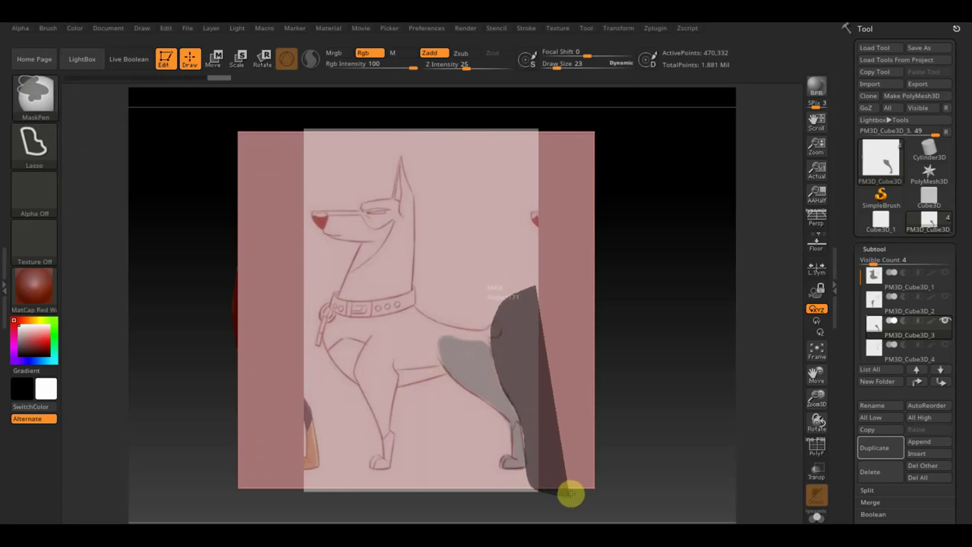
left_click_drag(571, 495, 571, 495, "ctrl")
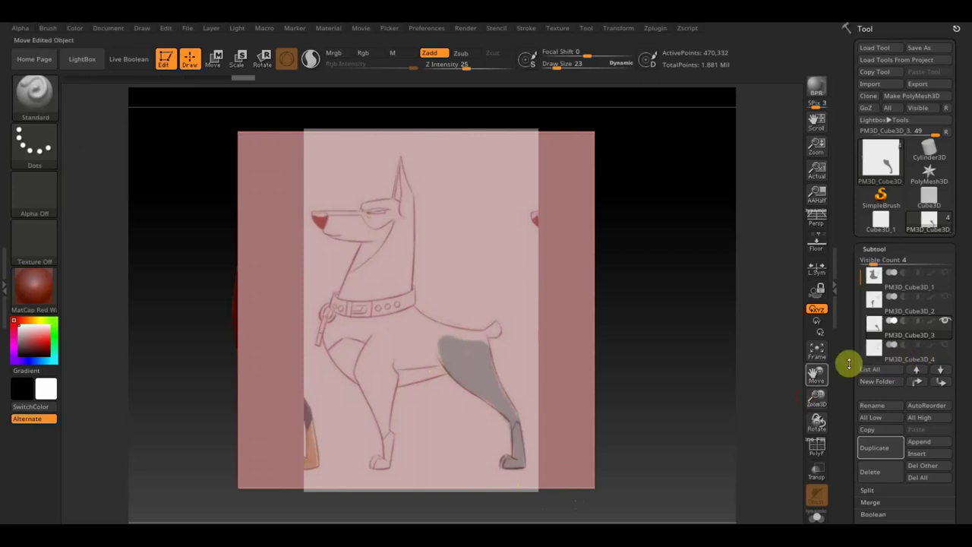
Step: Hide the dog reference image, then clear and restore the leg mask to check it
key("shift+z")
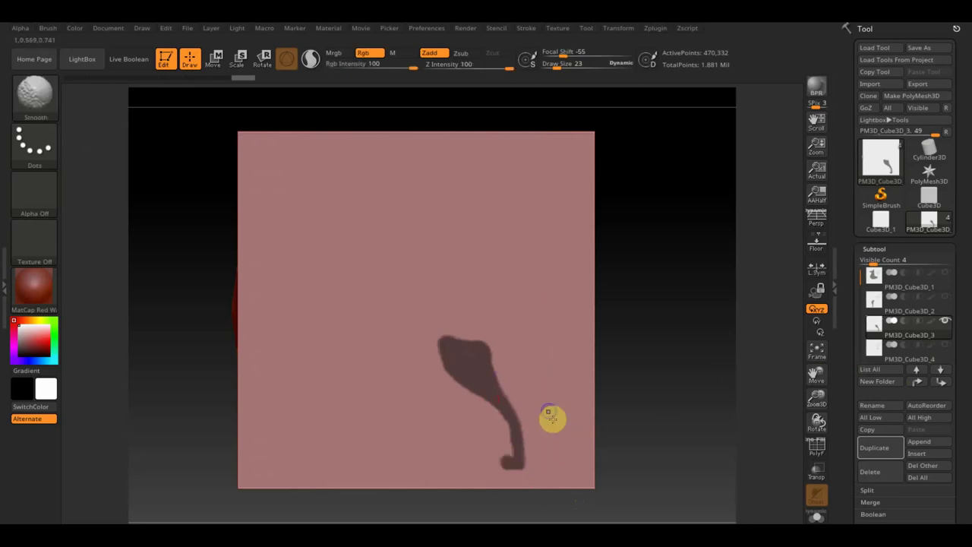
key("ctrl")
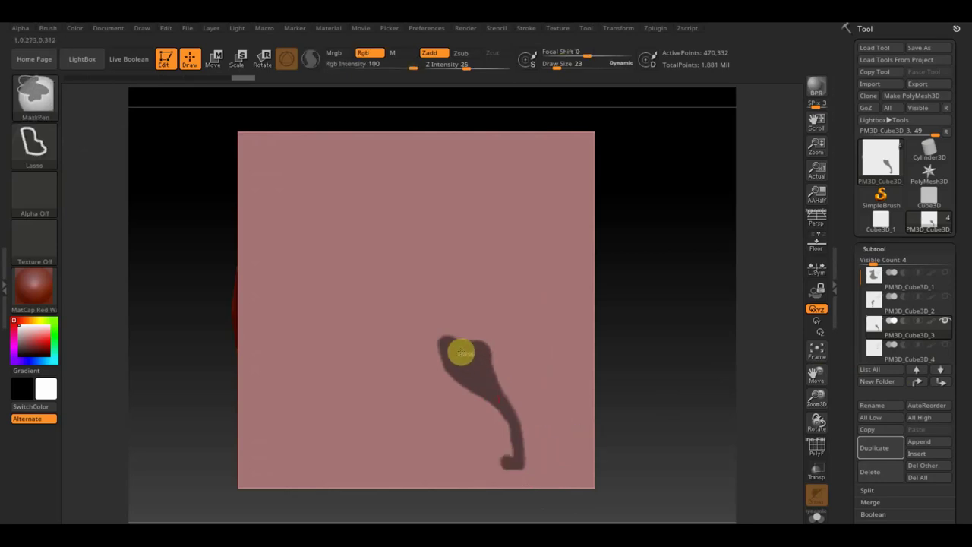
left_click(461, 351, "ctrl")
key("ctrl+z")
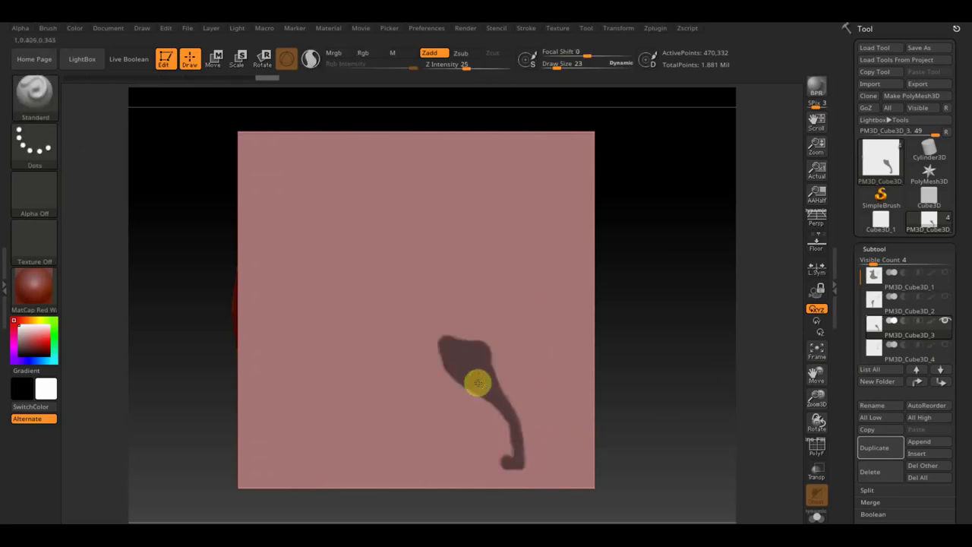
left_click(31, 149, "ctrl")
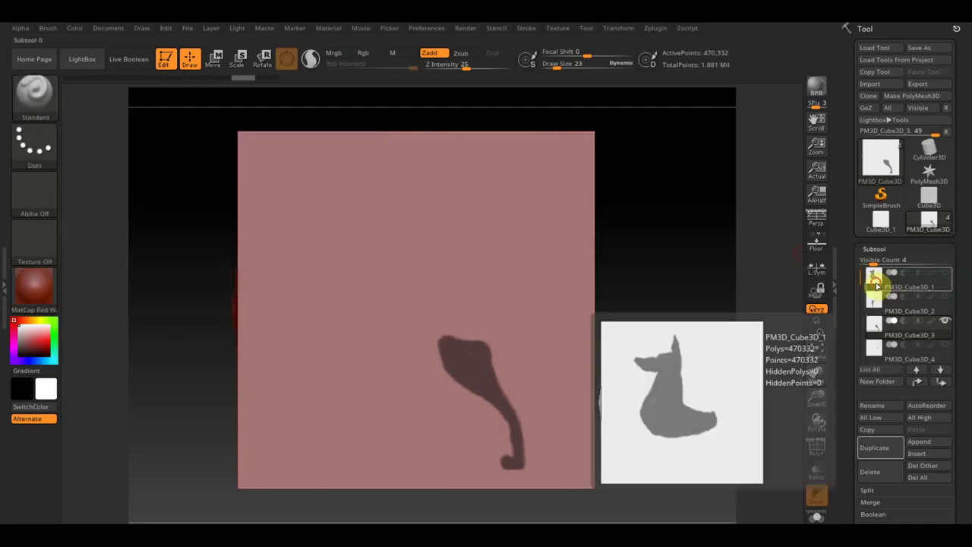
Step: Select PM3D_Cube3D_1 and lasso-mask the dog's head and neck over the reference image
left_click(877, 279)
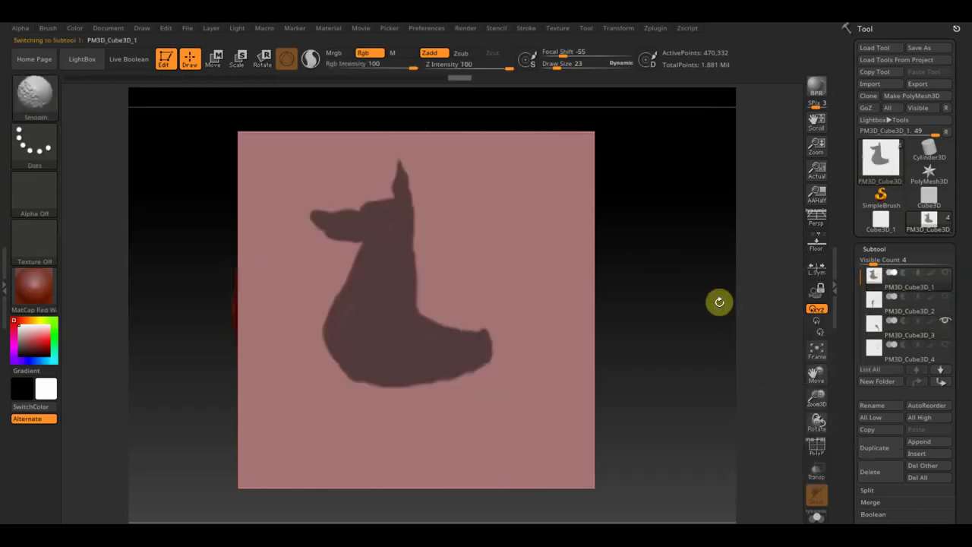
key("shift+z")
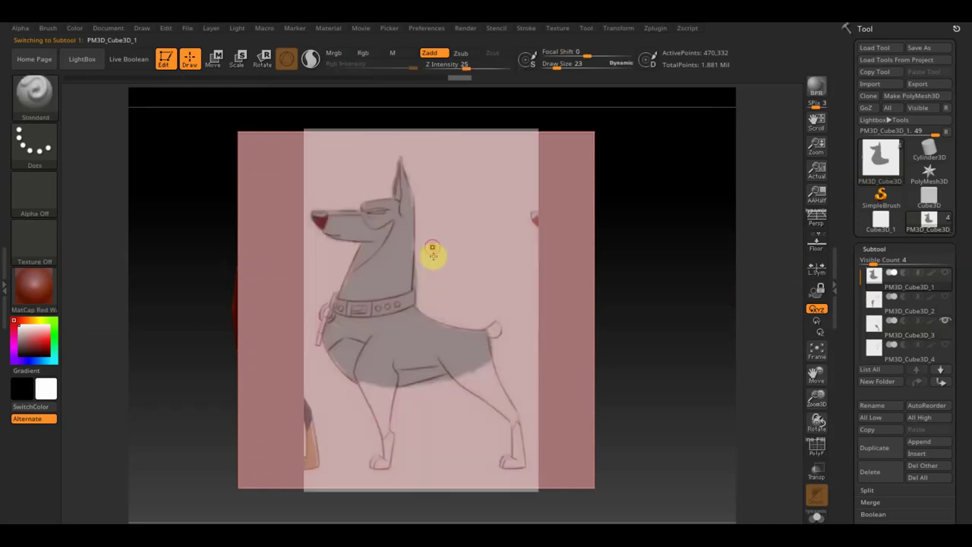
key("ctrl")
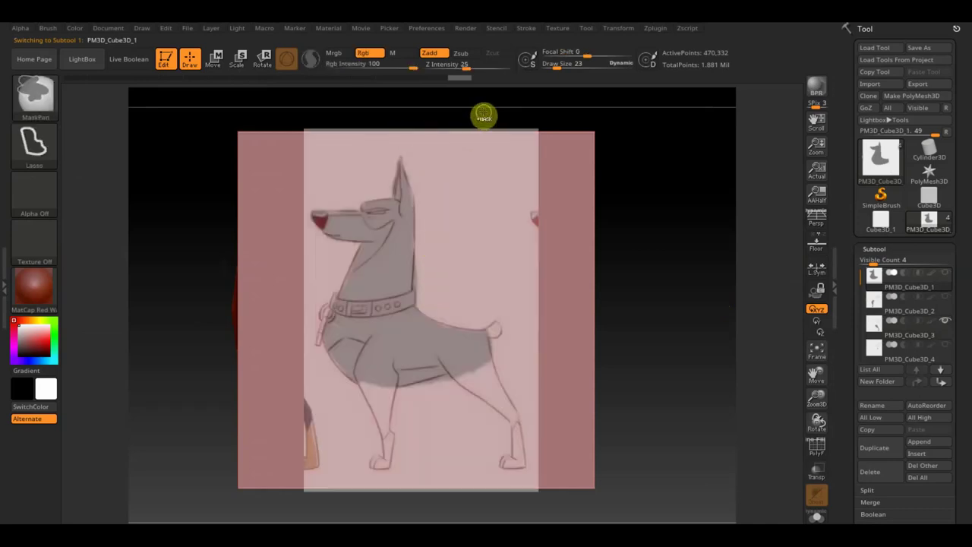
mouse_move(438, 115)
left_mouse_down("ctrl")
mouse_move(399, 157)
mouse_move(411, 189)
mouse_move(413, 293)
mouse_move(428, 316)
left_mouse_up("ctrl")
left_click_drag(435, 320, 467, 331)
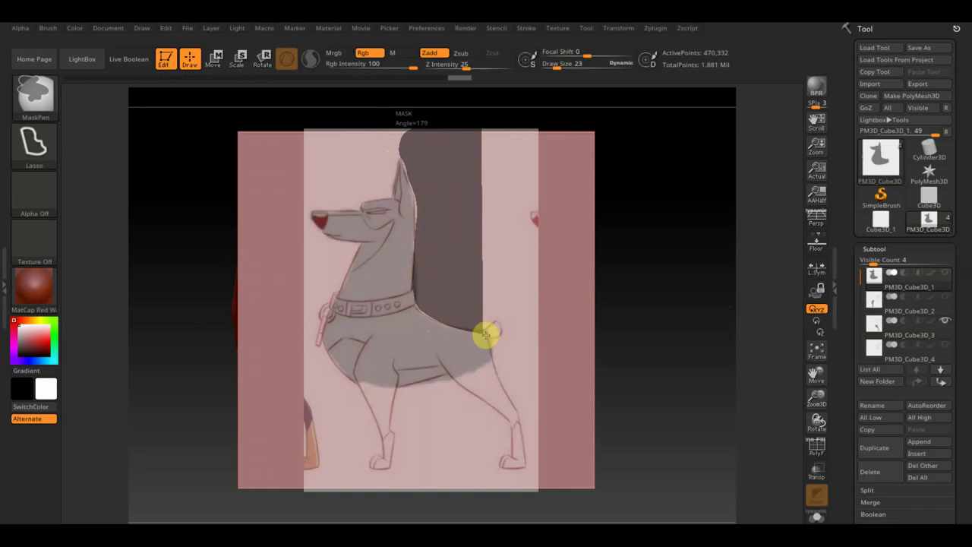
left_click_drag(475, 331, 550, 330)
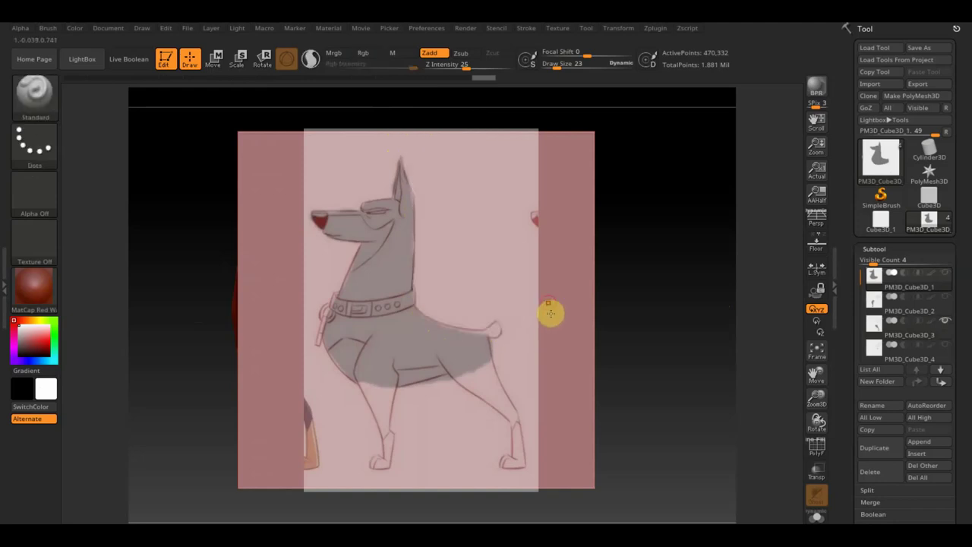
key("shift+z")
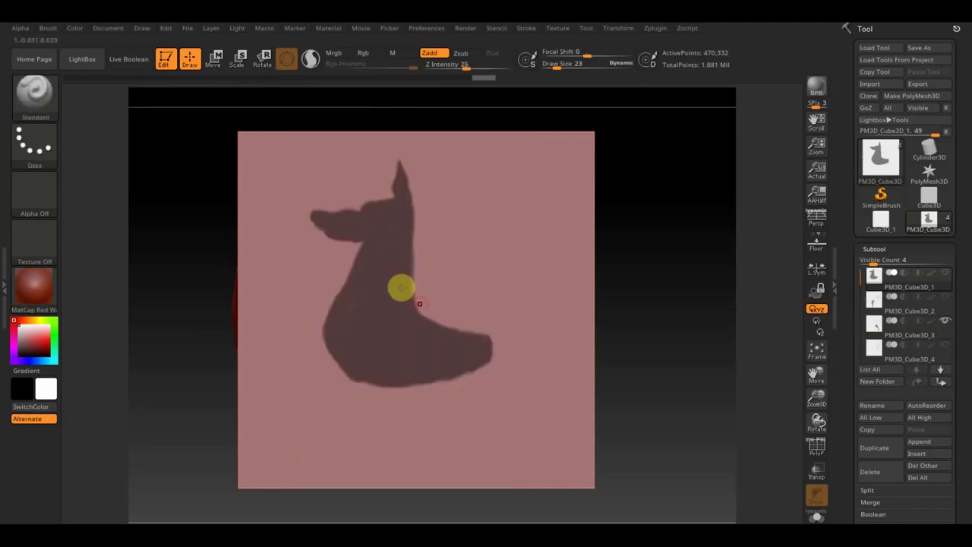
Step: Extend the lasso mask from the chest up toward the neck, then hide the reference
key("shift")
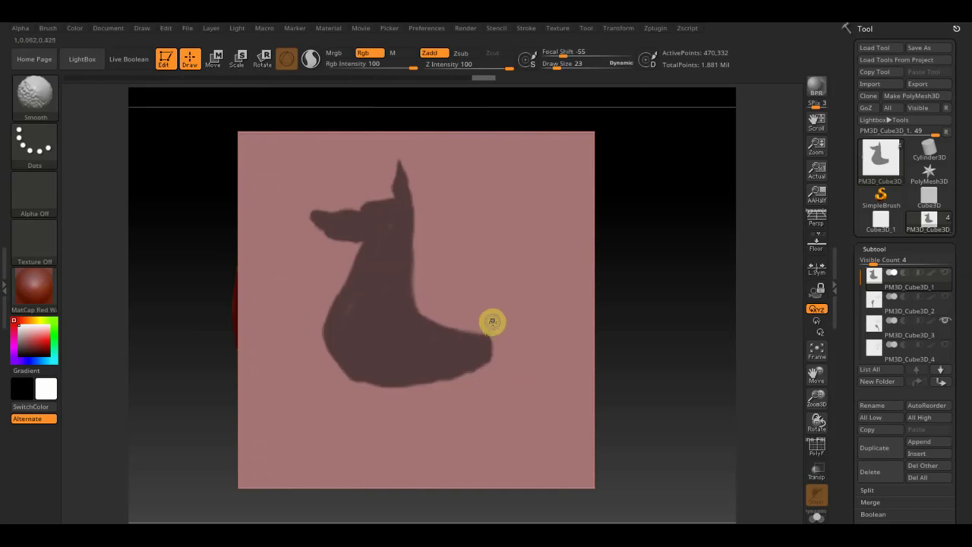
key("shift+z")
key("ctrl")
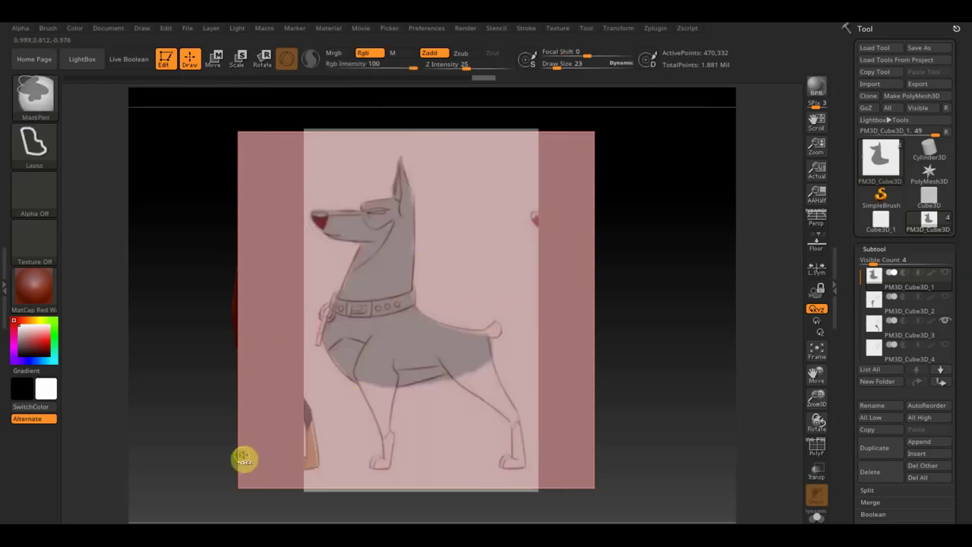
mouse_move(236, 429)
left_mouse_down()
mouse_move(355, 393)
mouse_move(321, 334)
left_mouse_up()
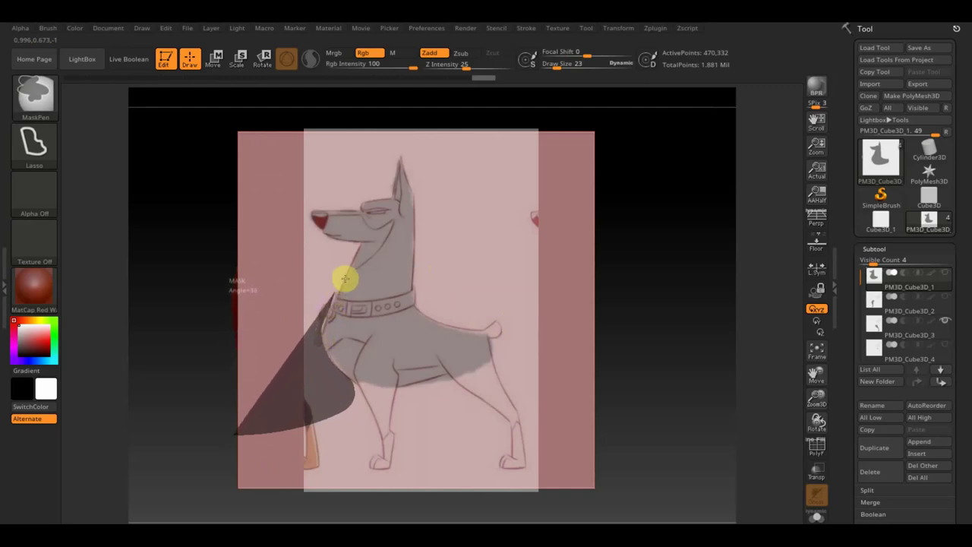
mouse_move(345, 279)
left_mouse_down()
mouse_move(357, 245)
mouse_move(327, 242)
mouse_move(290, 202)
left_mouse_up()
key("shift+z")
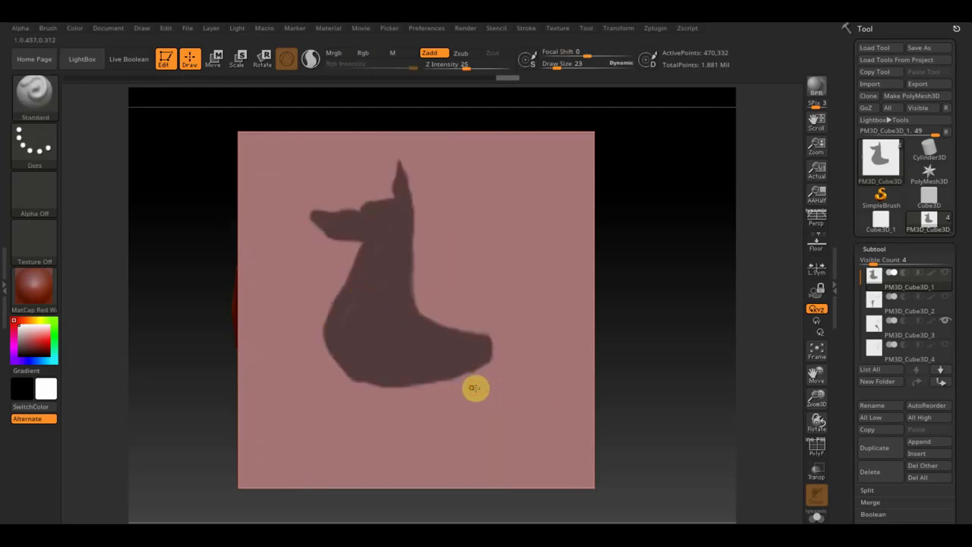
Step: Lasso-mask along the dog's rump and belly over the reference, then hide it
key("shift+z")
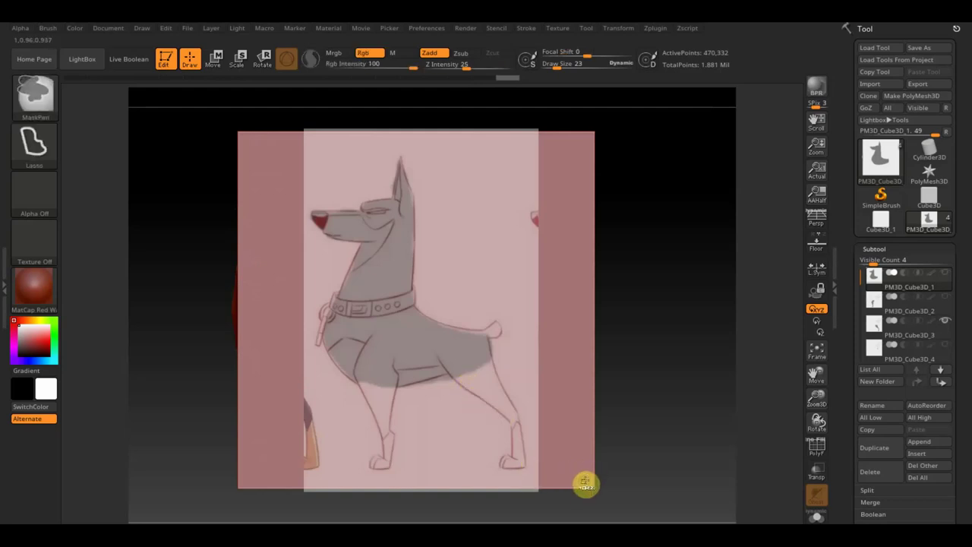
mouse_move(584, 489)
left_mouse_down("ctrl")
mouse_move(483, 362)
mouse_move(449, 380)
mouse_move(382, 388)
left_mouse_up("ctrl")
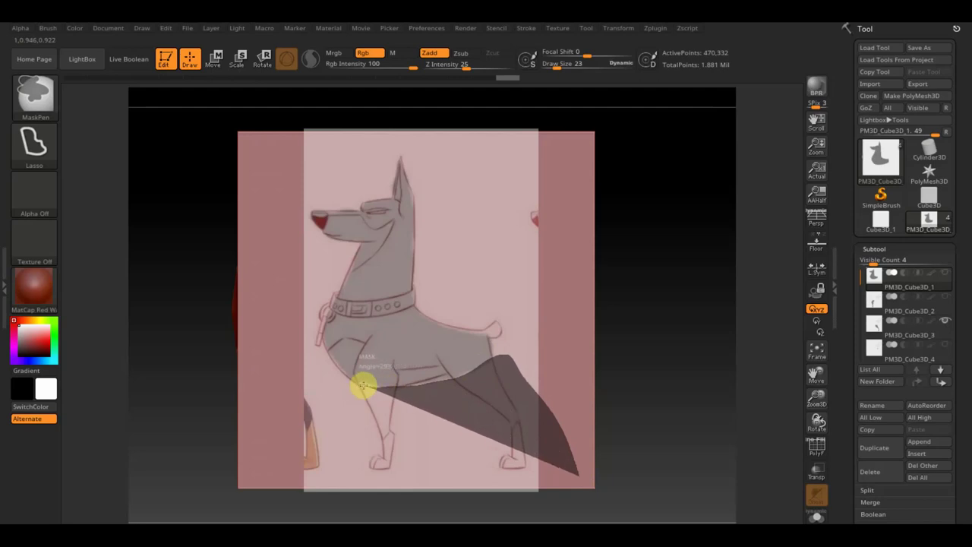
left_click_drag(341, 377, 316, 447, "ctrl")
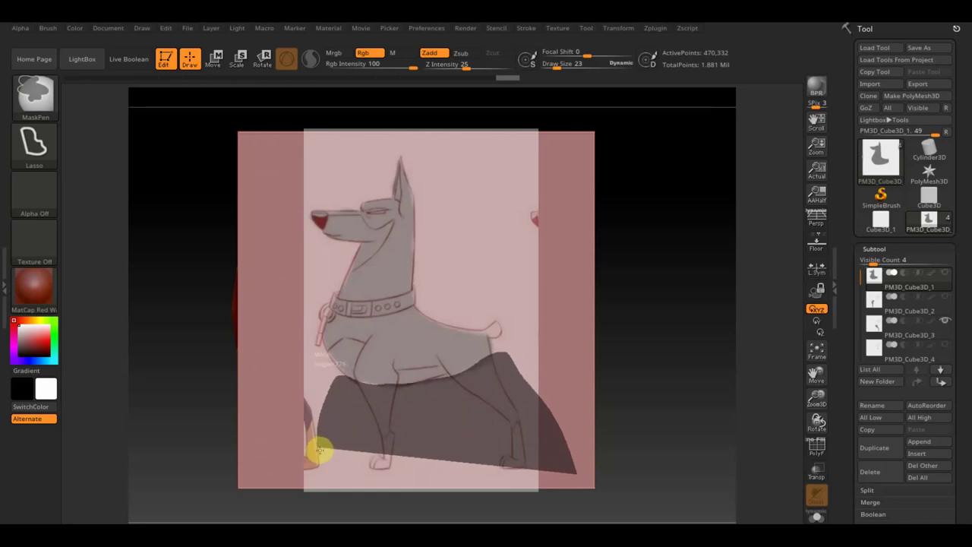
left_click_drag(320, 451, 321, 454, "ctrl")
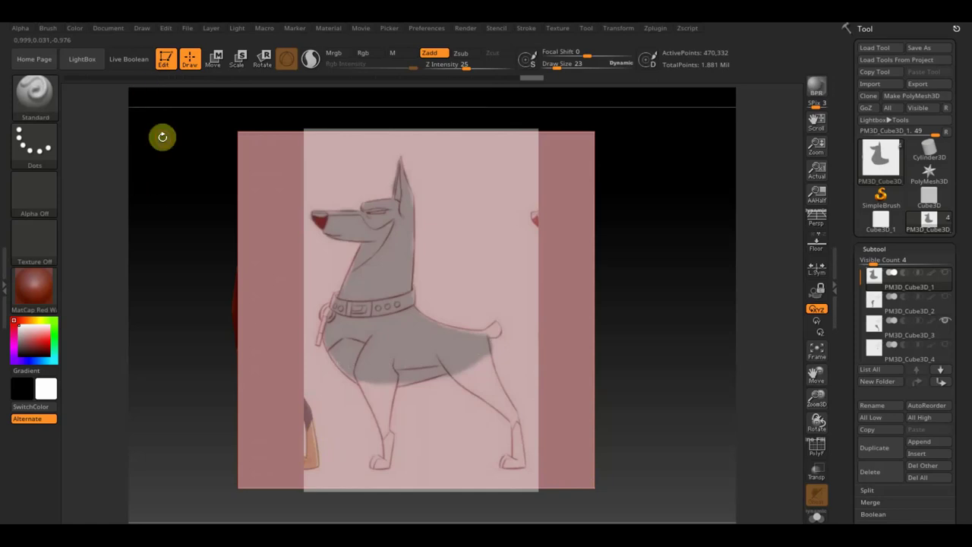
key("shift+z")
key("shift+z")
key("shift+z")
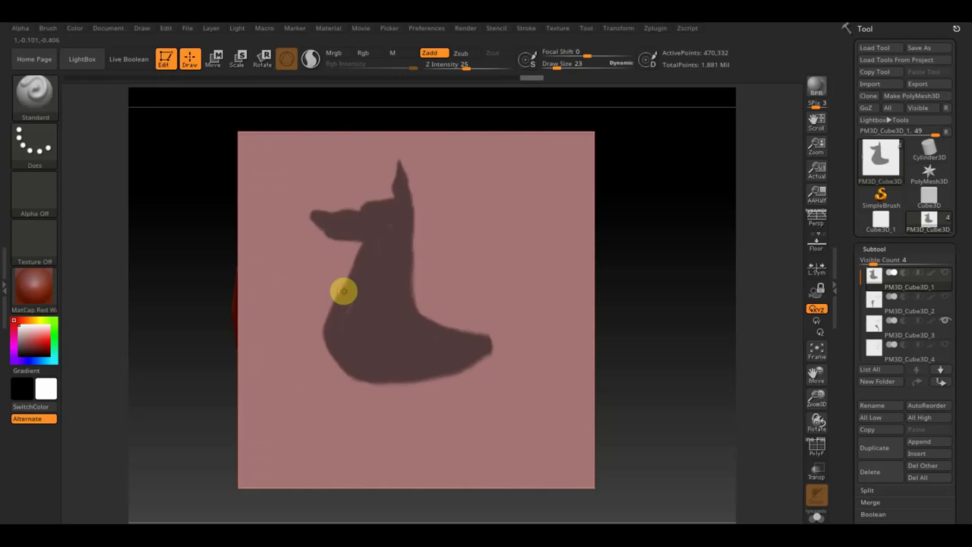
Step: Change the MaskPen stroke from Lasso to FreeHand
key("ctrl")
left_click(33, 169)
left_click(194, 158)
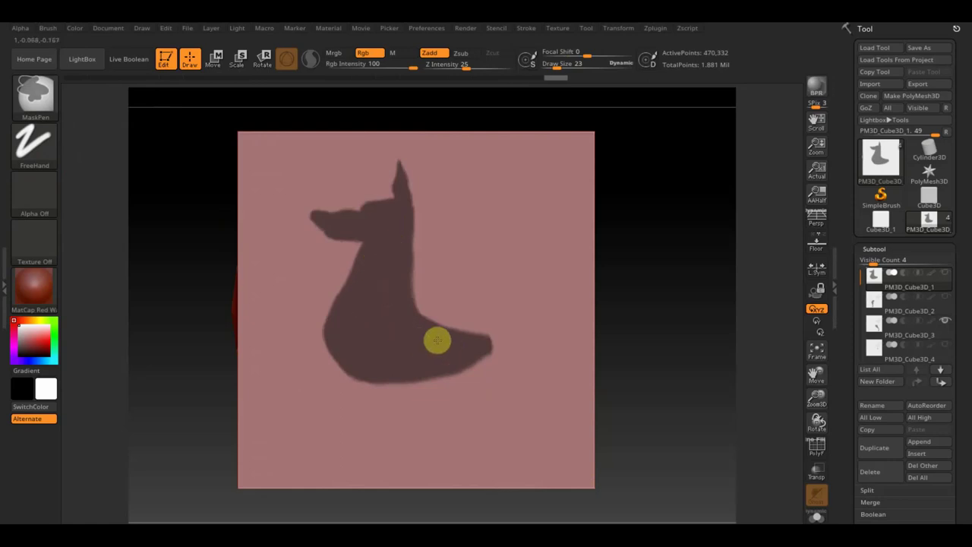
key("ctrl")
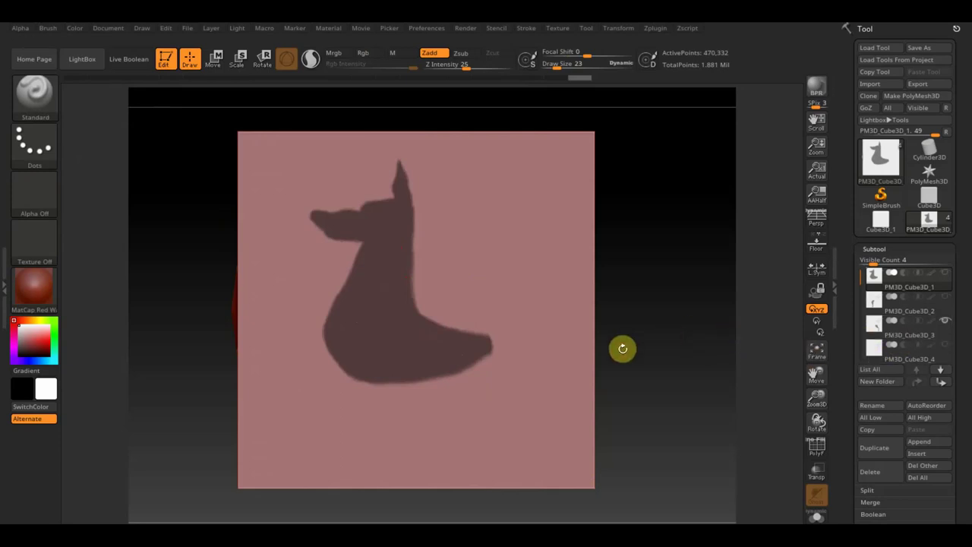
Step: Invert the mask on PM3D_Cube3D_1 and move the unmasked part right along the X axis
mouse_move(630, 349)
left_mouse_down()
mouse_move(679, 356)
mouse_move(658, 362)
left_mouse_up()
key("ctrl")
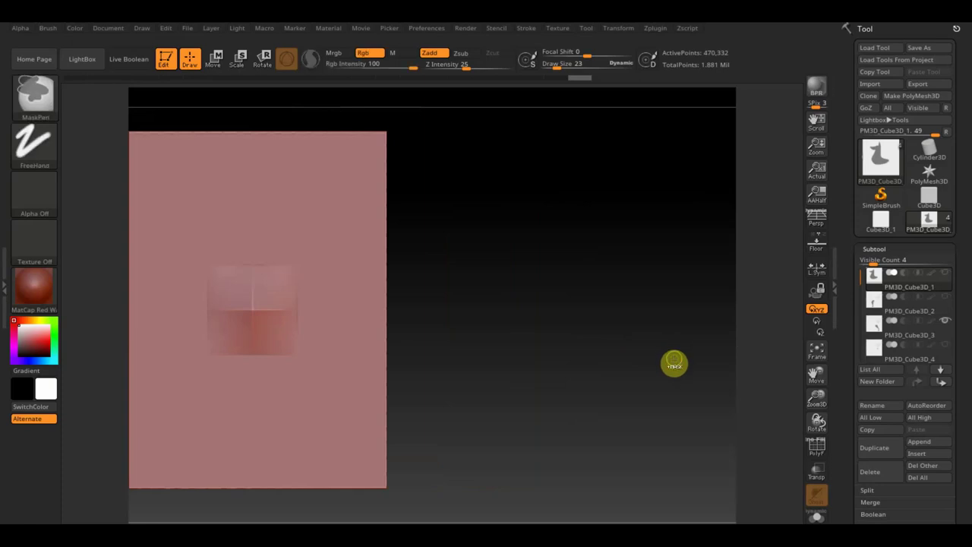
left_click(674, 366, "ctrl")
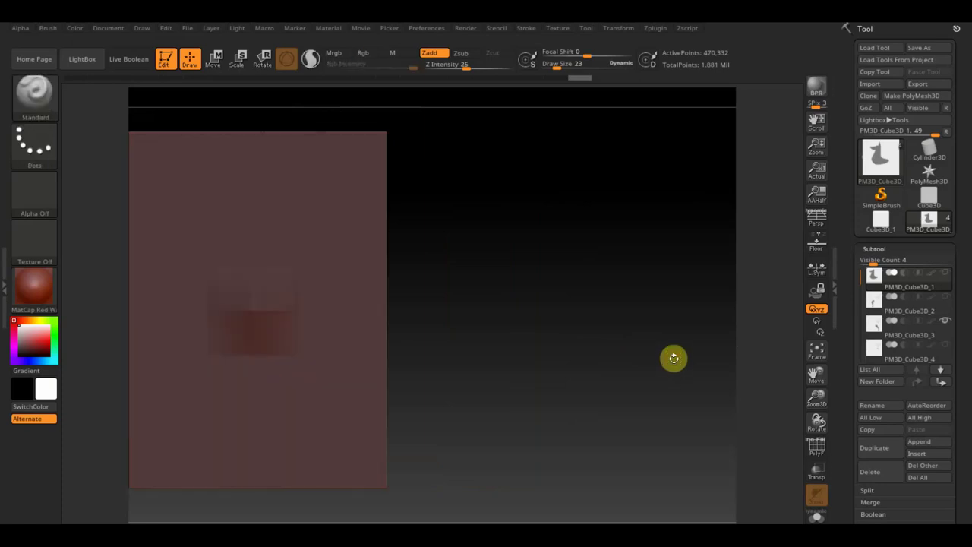
left_click(213, 60)
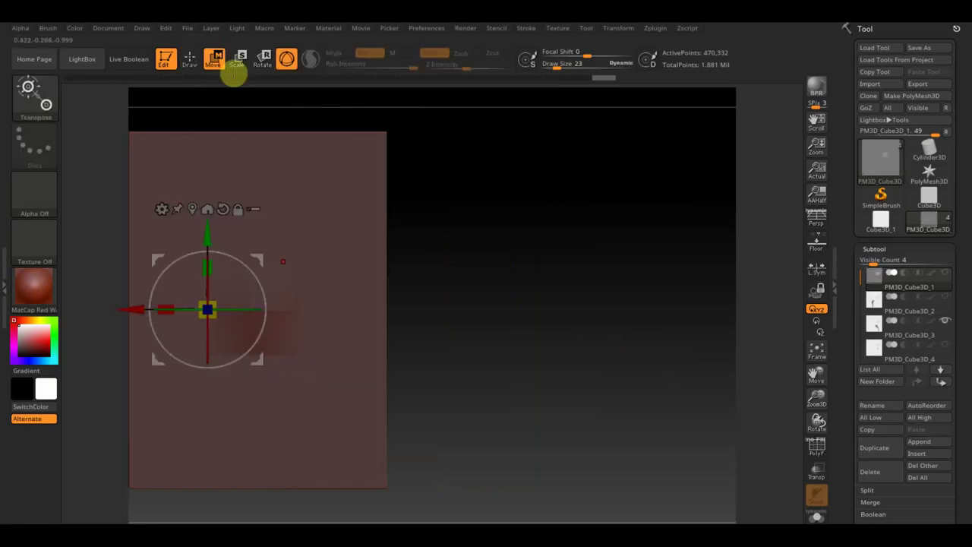
left_click_drag(144, 305, 406, 302)
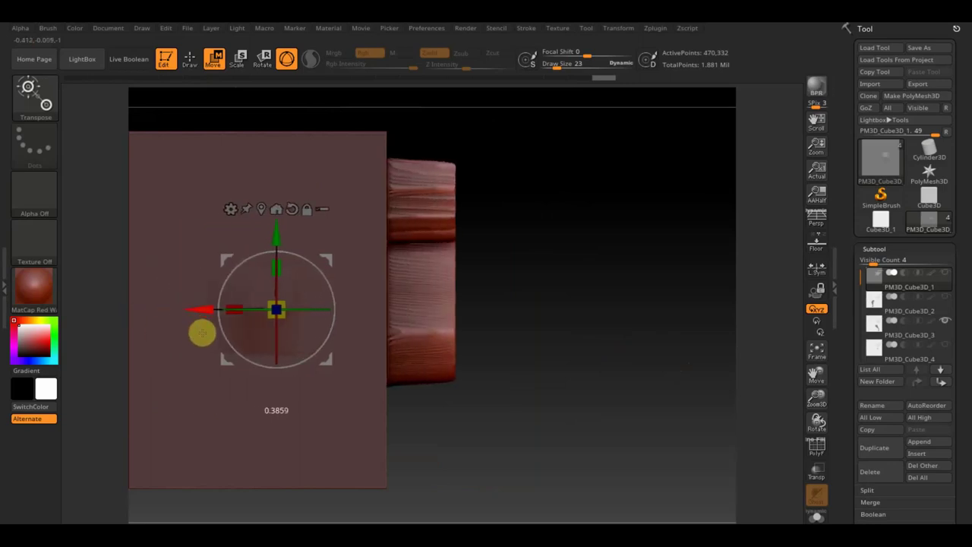
left_click(190, 59)
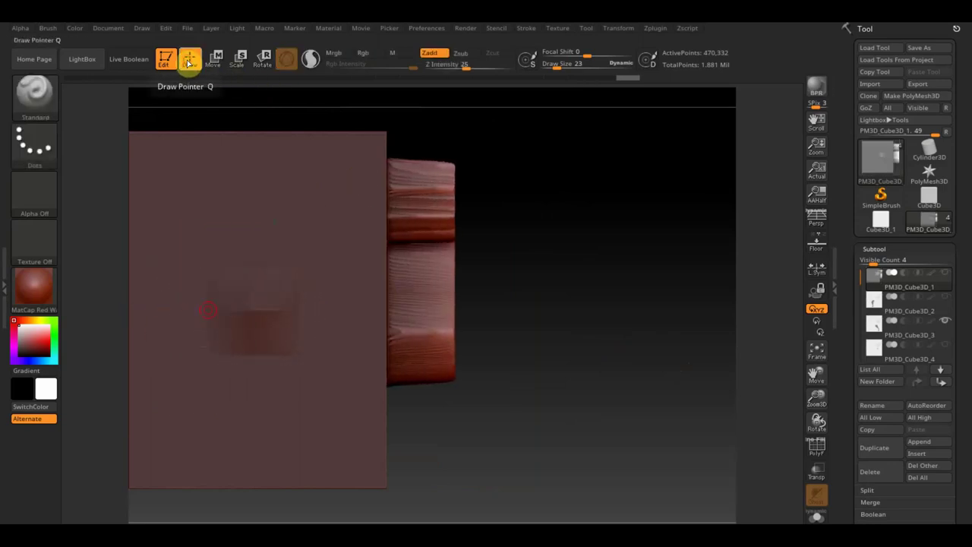
Step: Clear the mask, then box-mask the extruded piece and invert the mask
left_click_drag(518, 249, 571, 278, "ctrl")
mouse_move(537, 193)
left_mouse_down("ctrl")
mouse_move(599, 303)
mouse_move(525, 301)
mouse_move(543, 314)
mouse_move(610, 309)
left_mouse_up("ctrl")
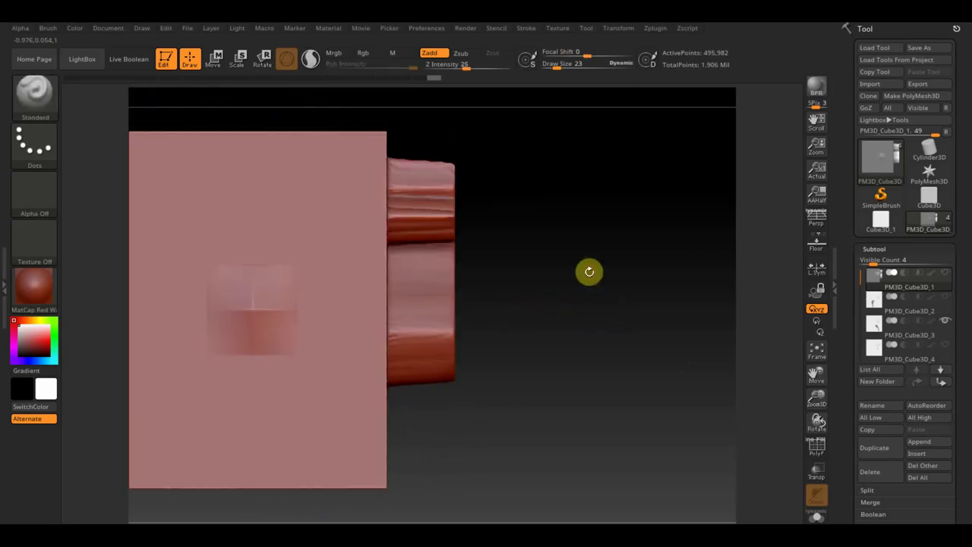
key("ctrl")
left_click_drag(543, 426, 401, 139, "ctrl")
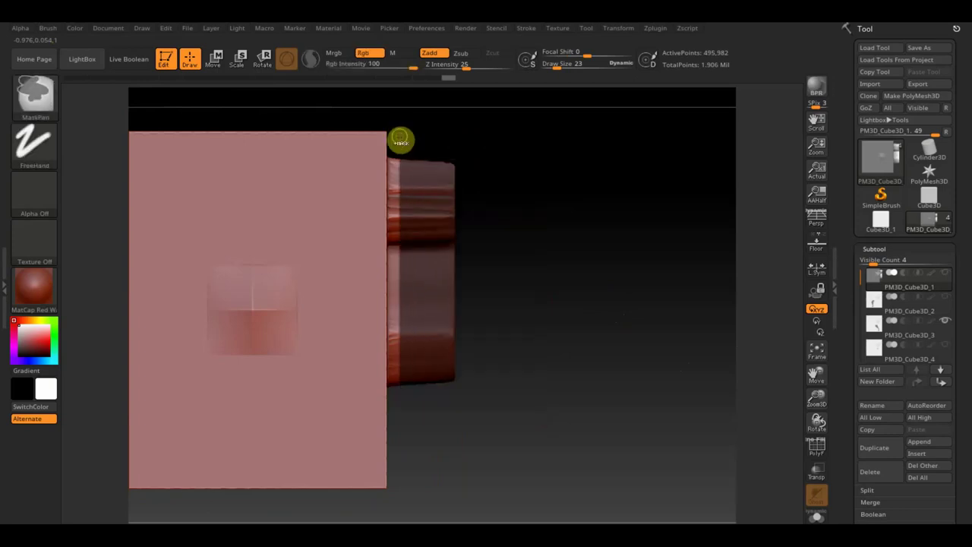
left_click(400, 139, "ctrl")
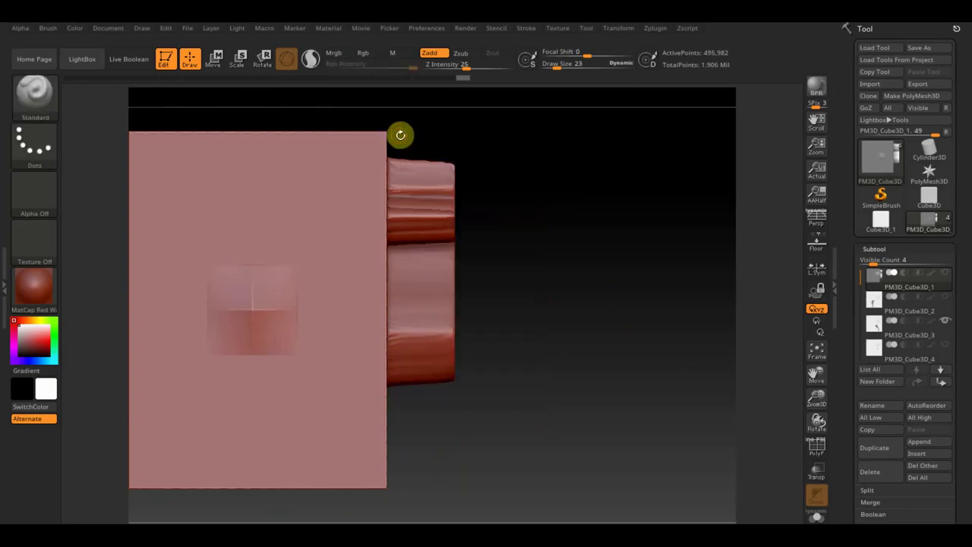
Step: Toggle the pink box subtool's visibility off and on to check the extrusion
left_click(430, 247, "ctrl+shift")
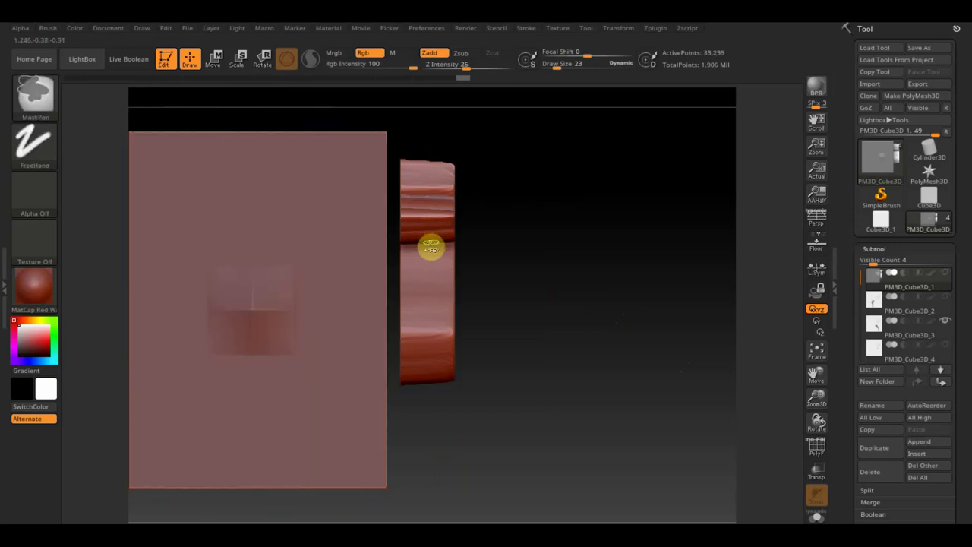
left_click(944, 320)
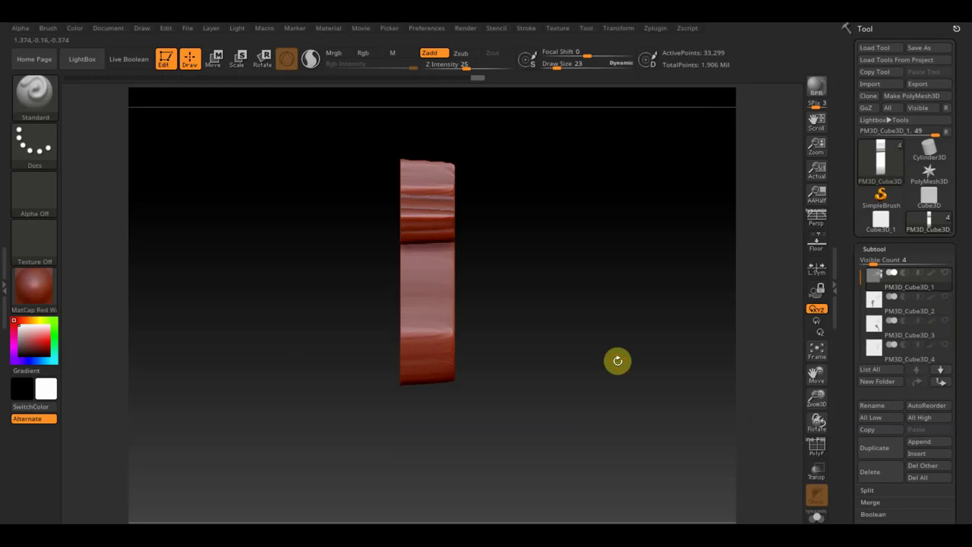
left_click(617, 360, "ctrl+shift")
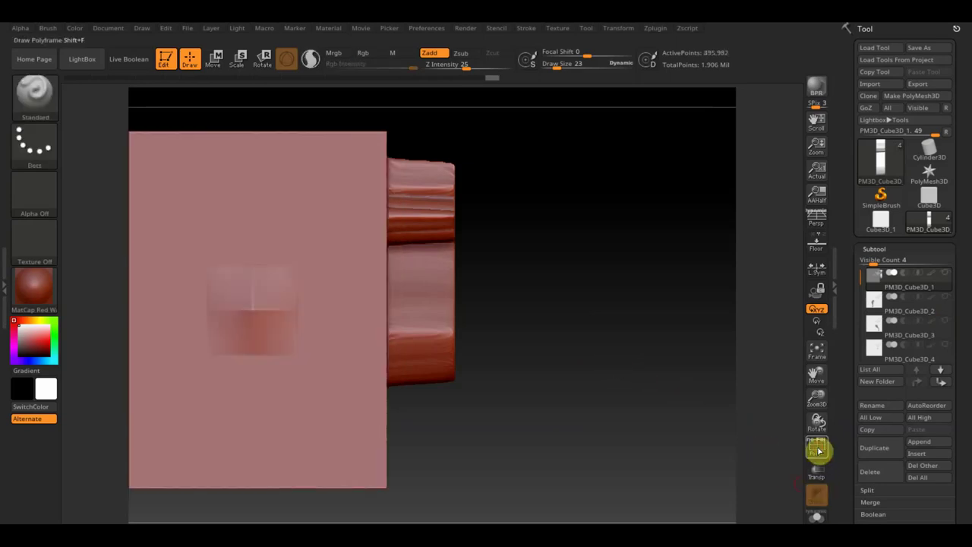
Step: Turn on the PolyF wireframe and hide the box, isolating the extruded slab
left_click(818, 451)
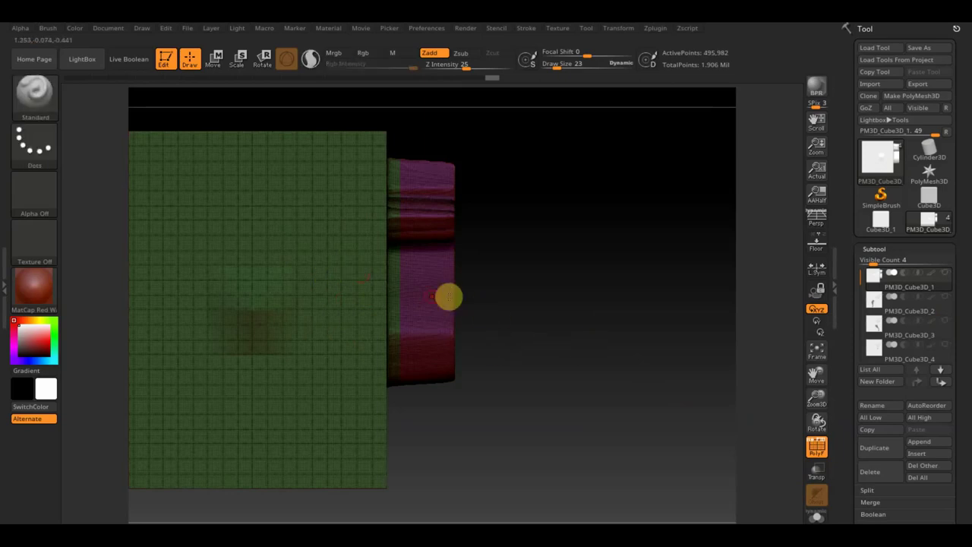
left_click(423, 296, "ctrl+shift")
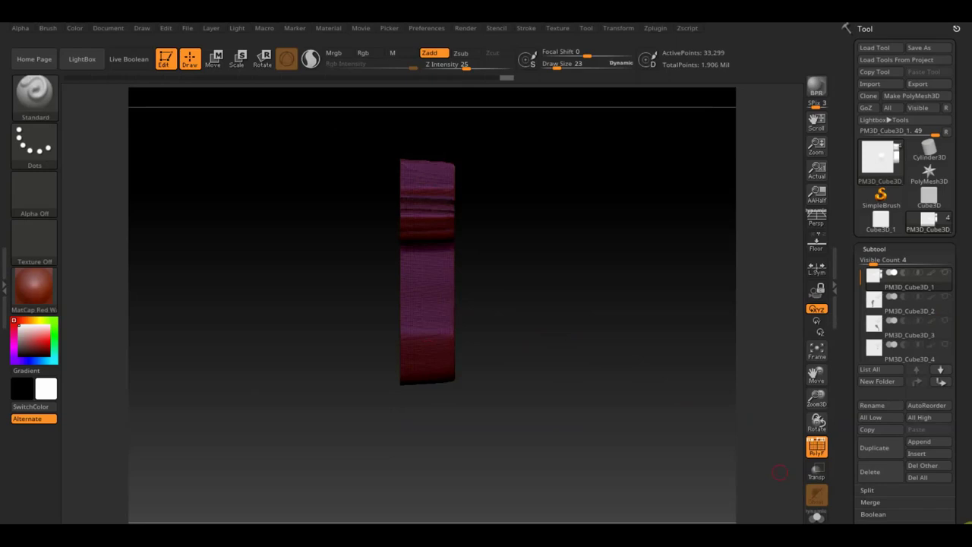
left_click_drag(964, 499, 962, 449)
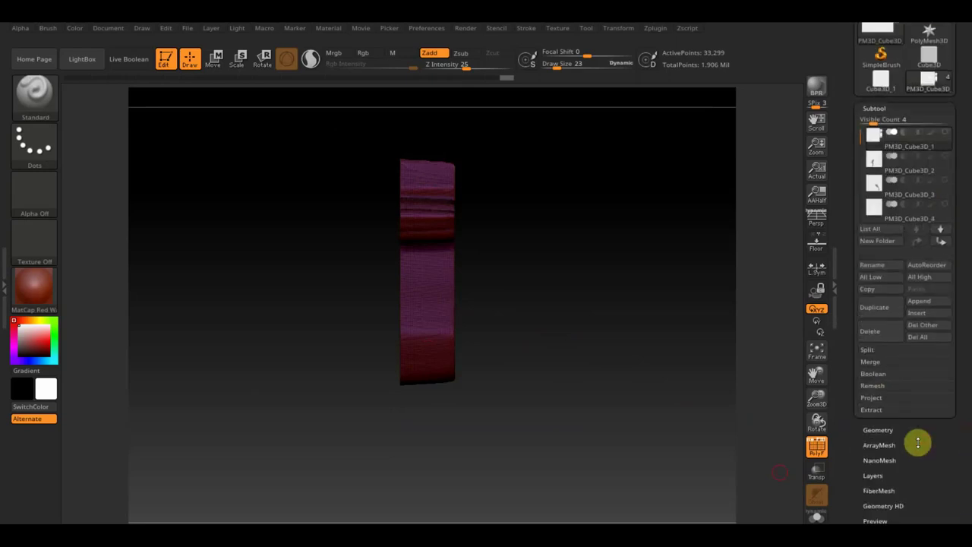
Step: Delete the hidden geometry and show the dog reference over the side-on slab
left_click(886, 432)
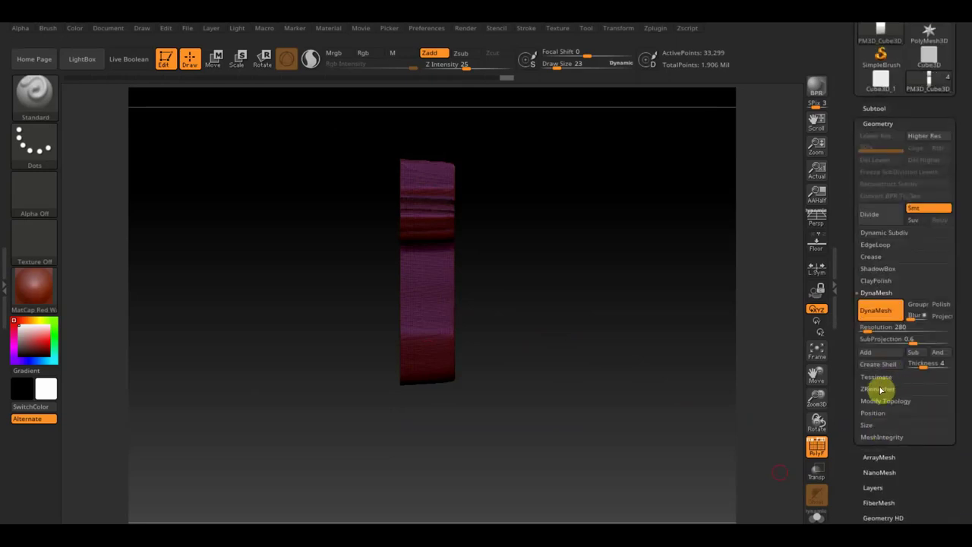
left_click(895, 401)
left_click(883, 380)
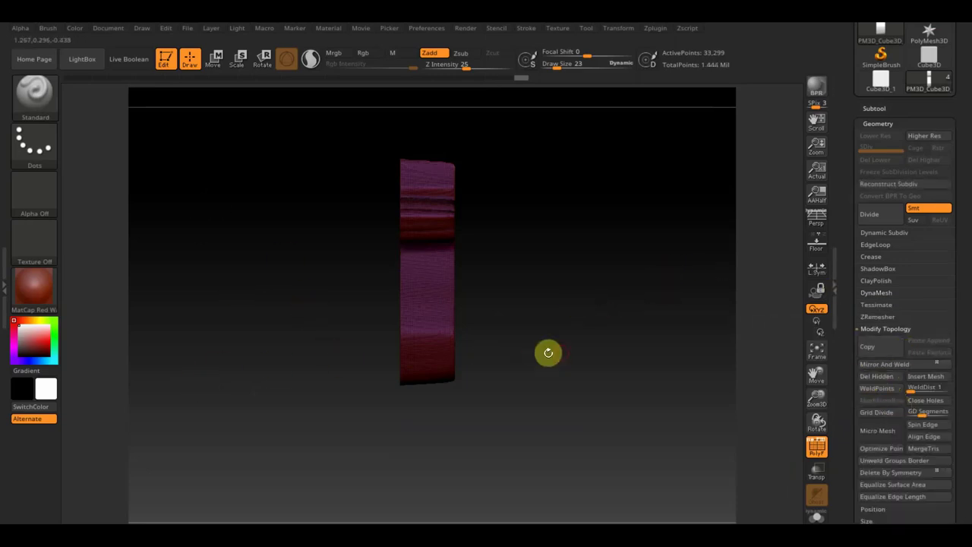
left_click_drag(536, 297, 534, 354)
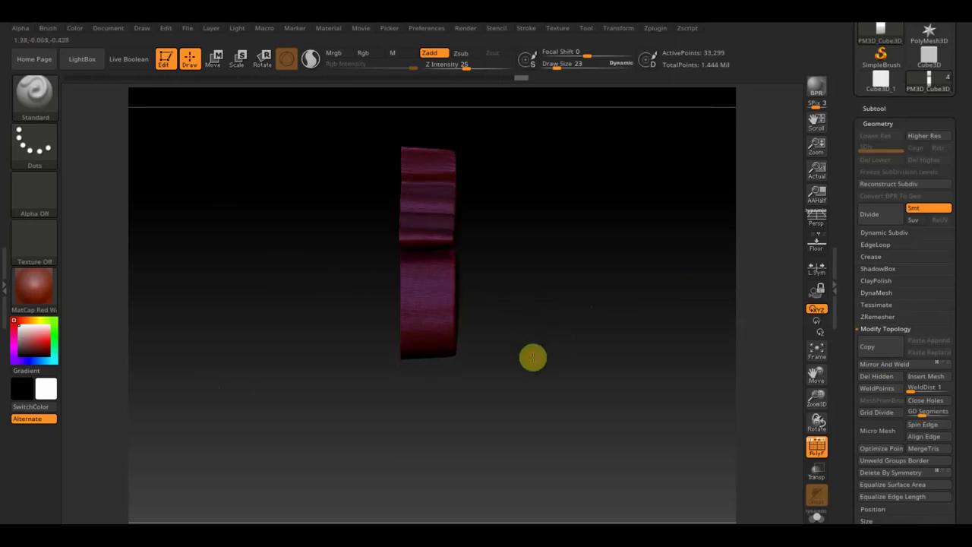
key("shift+z")
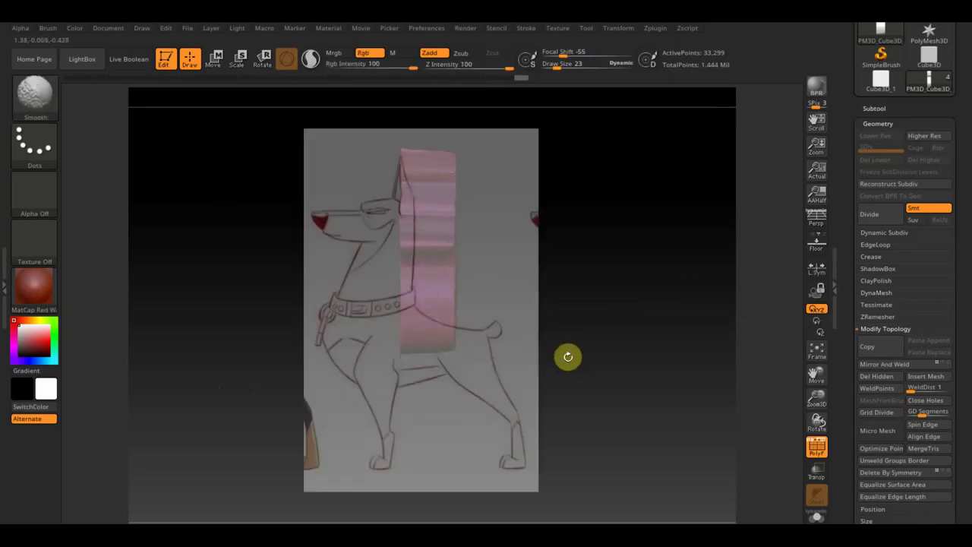
Step: Align the slab side-on and test Flip V and Flip H on the reference, restoring it
mouse_move(568, 357)
left_mouse_down("shift")
mouse_move(575, 365)
mouse_move(570, 348)
left_mouse_up("shift")
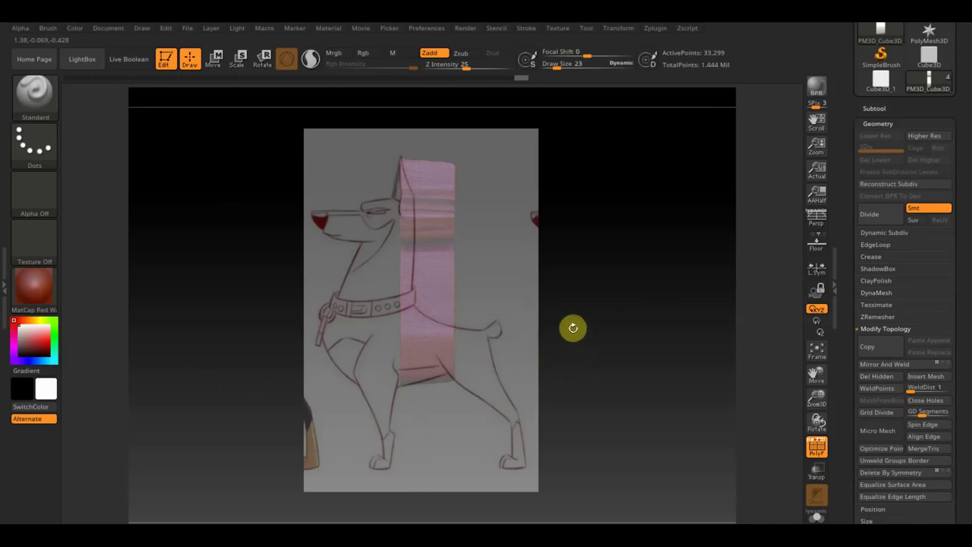
key("shift+z")
key("shift+z")
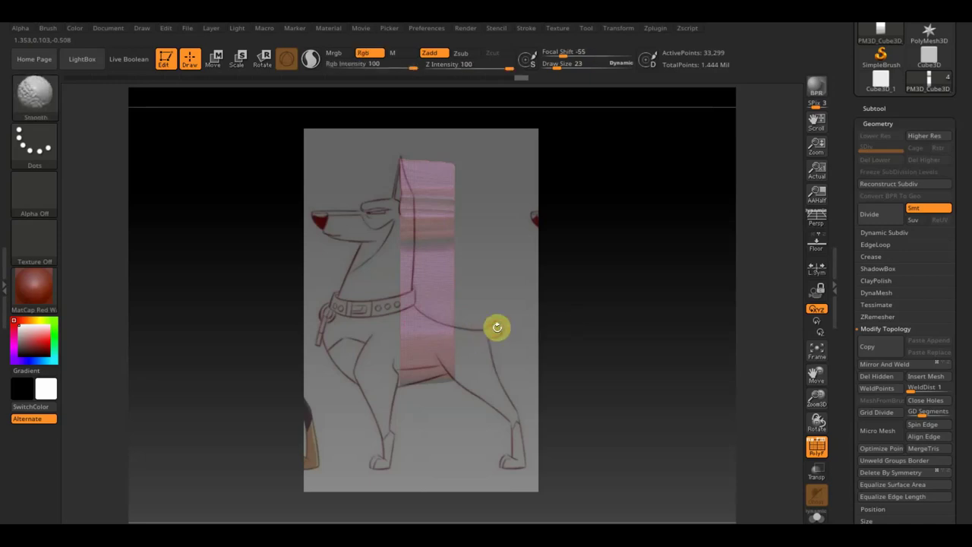
key("shift+z")
key("shift+z")
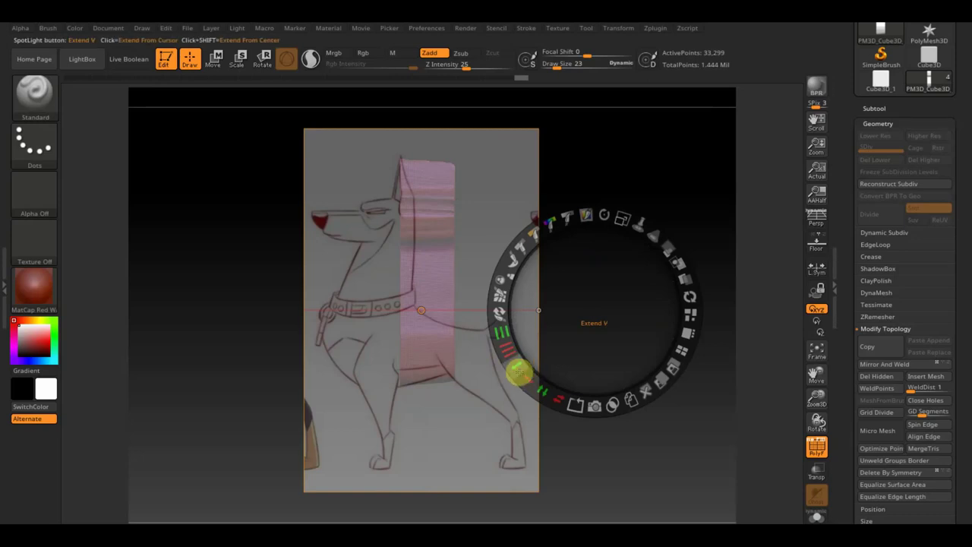
left_click(537, 392)
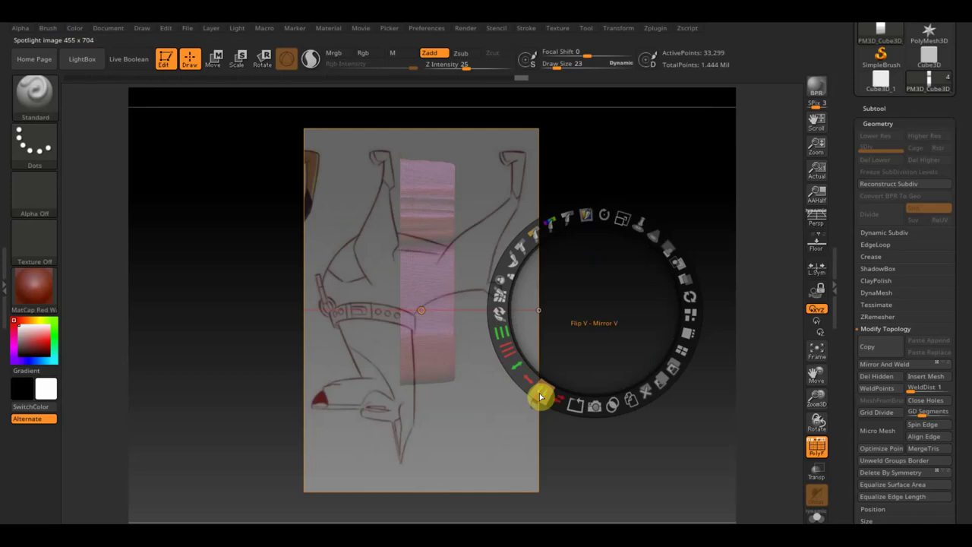
left_click(540, 396)
left_click(560, 401)
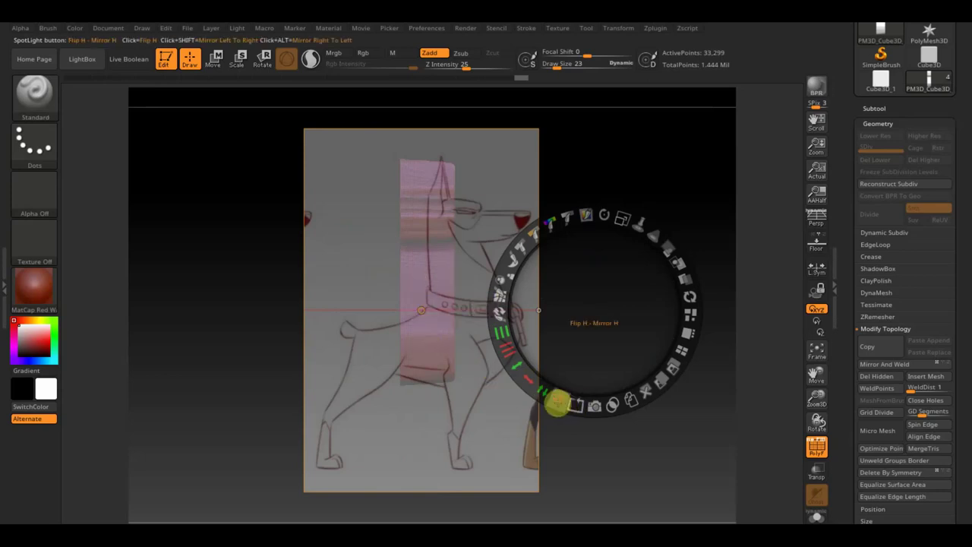
left_click(554, 401)
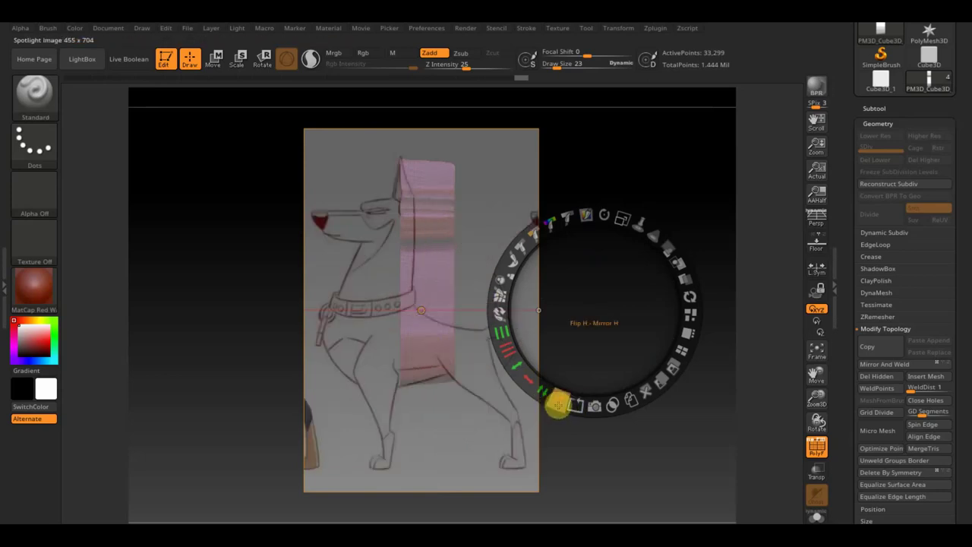
Step: Hide the Spotlight reference and rotate the slab into a 3-D view
key("shift")
key("shift+z")
mouse_move(549, 402)
left_mouse_down()
mouse_move(658, 364)
mouse_move(569, 367)
mouse_move(601, 375)
left_mouse_up()
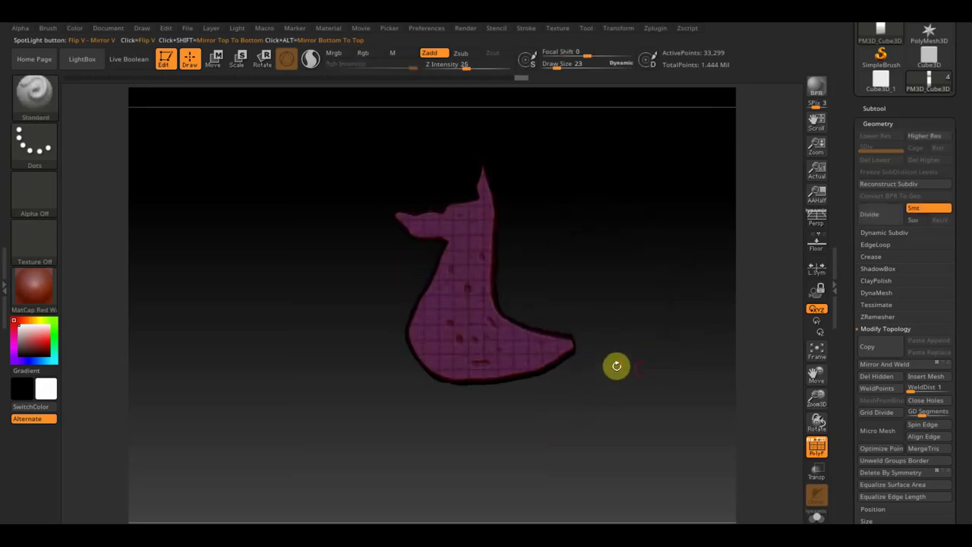
Step: Turn off PolyF, zoom in on the head-and-neck slab and expand the Subtool list
left_click(817, 447)
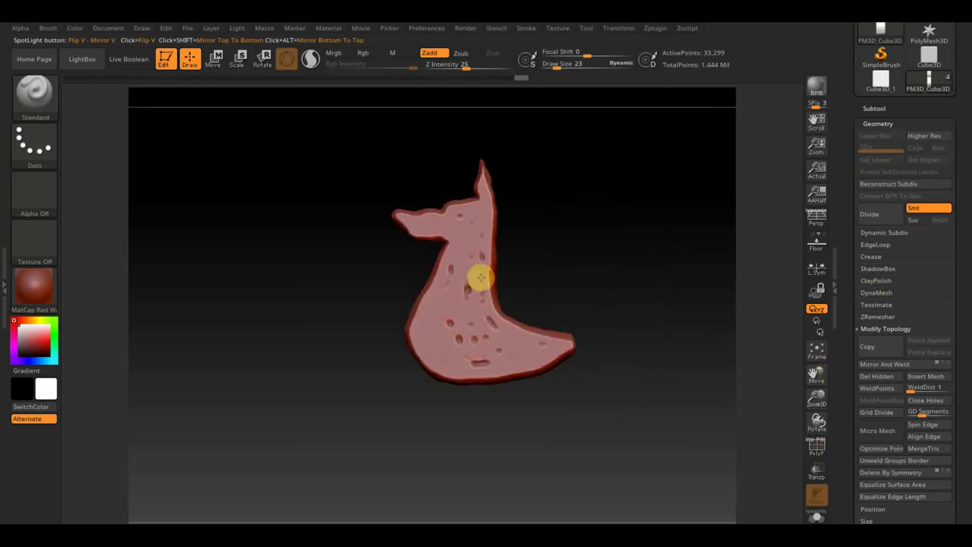
mouse_move(586, 282)
left_mouse_down("alt")
mouse_move(543, 348)
mouse_move(524, 343)
left_mouse_up("alt")
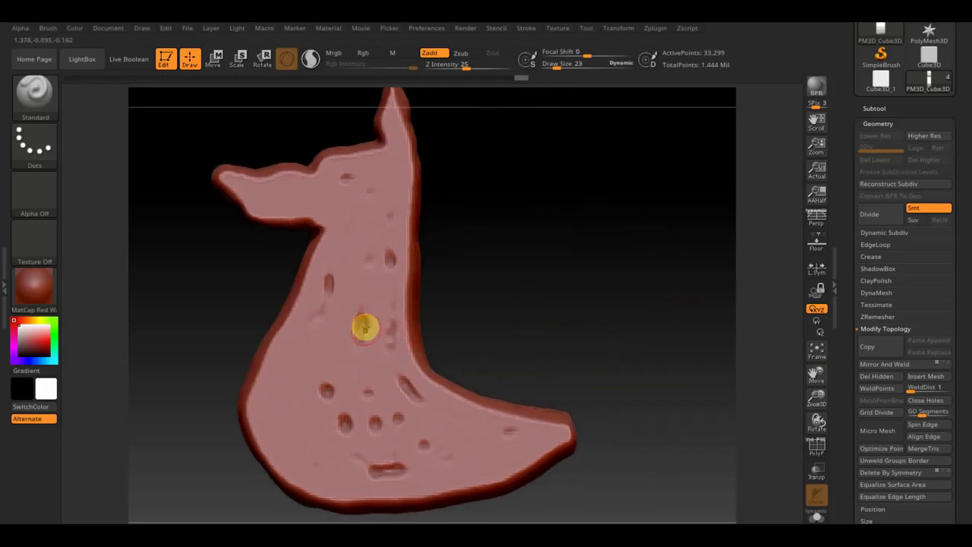
left_click(367, 331)
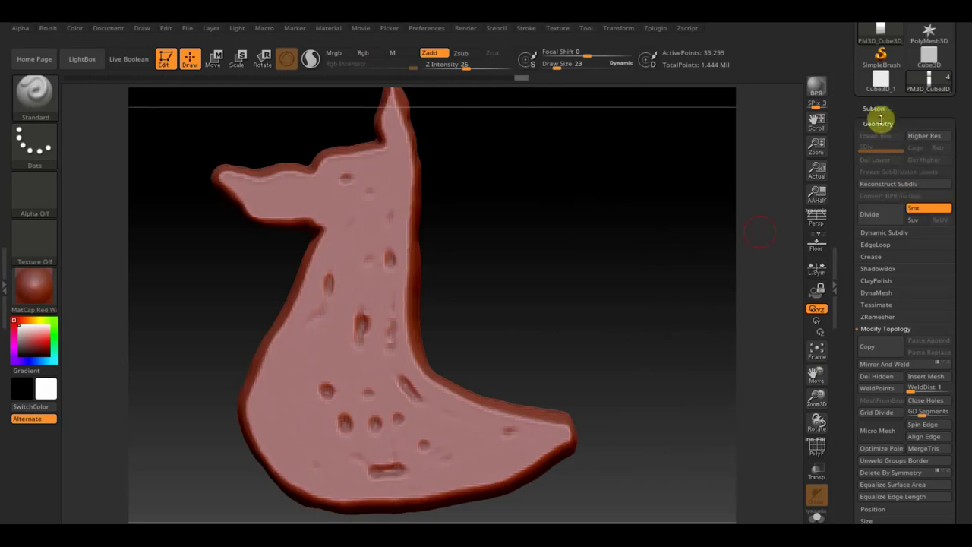
left_click(877, 111)
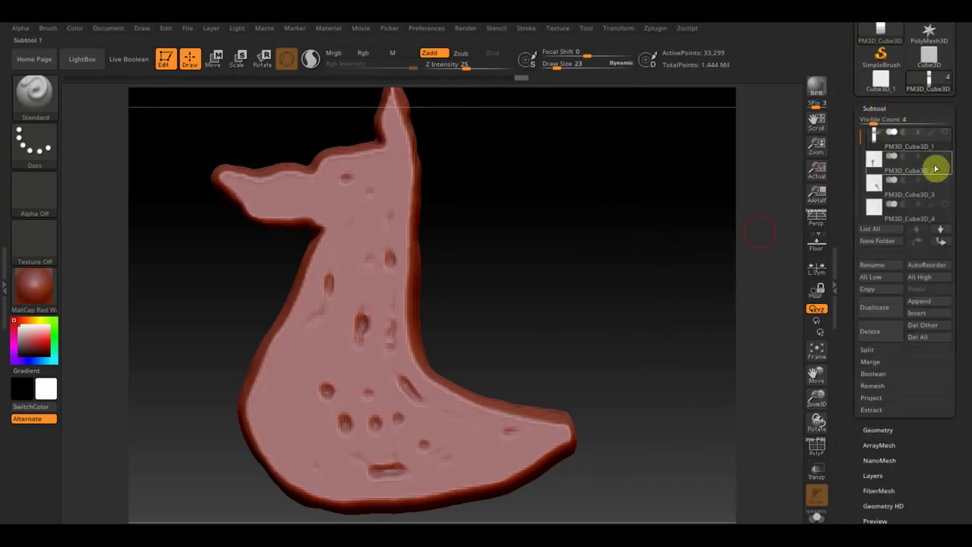
mouse_move(904, 163)
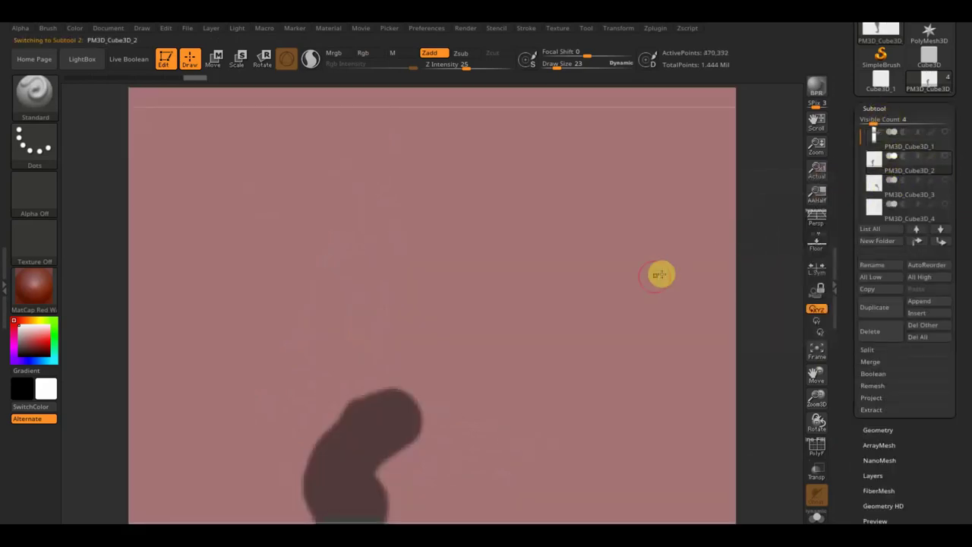
Step: Mask the whole plane and slide it right along the X axis with the Move gizmo
left_click(815, 356)
mouse_move(787, 354)
left_mouse_down()
mouse_move(706, 358)
mouse_move(764, 366)
mouse_move(699, 368)
left_mouse_up()
key("ctrl")
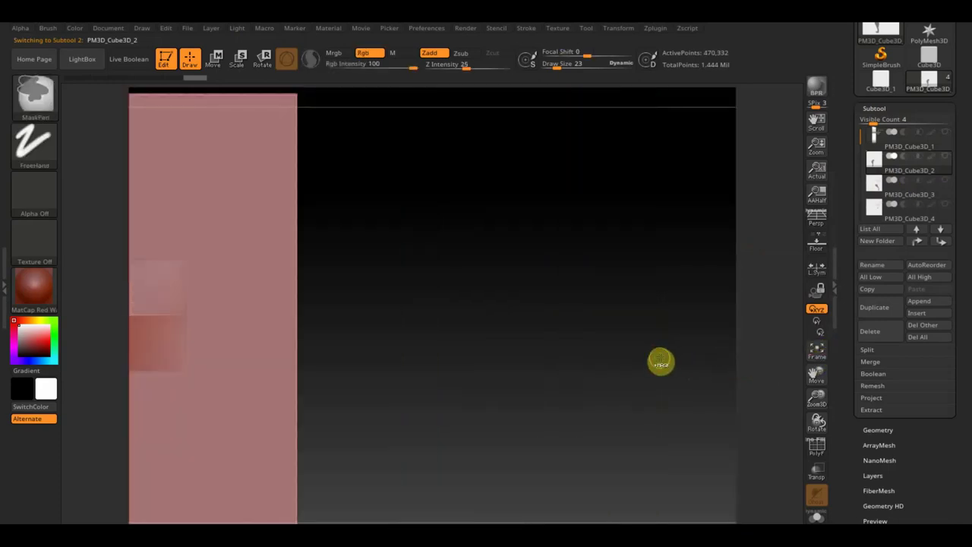
left_click(661, 363, "ctrl")
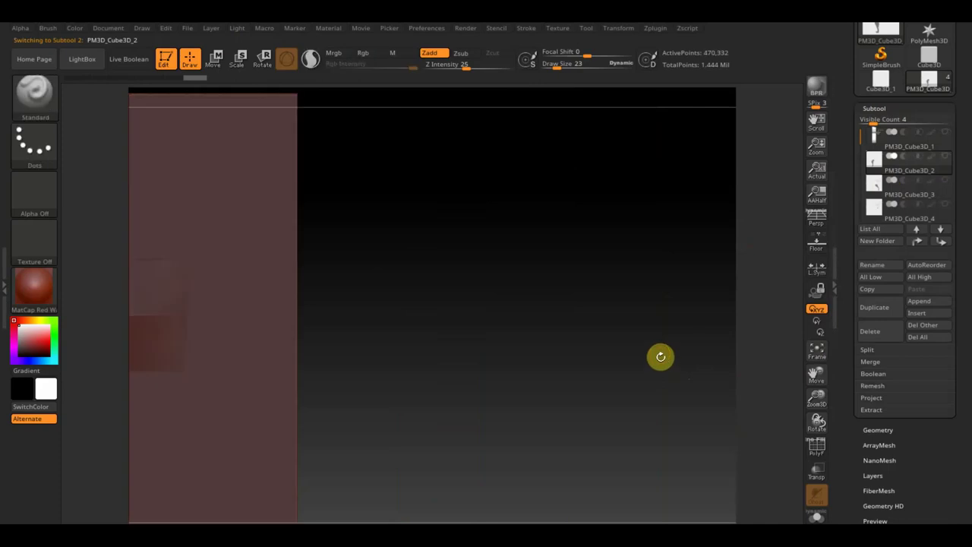
left_click(214, 58)
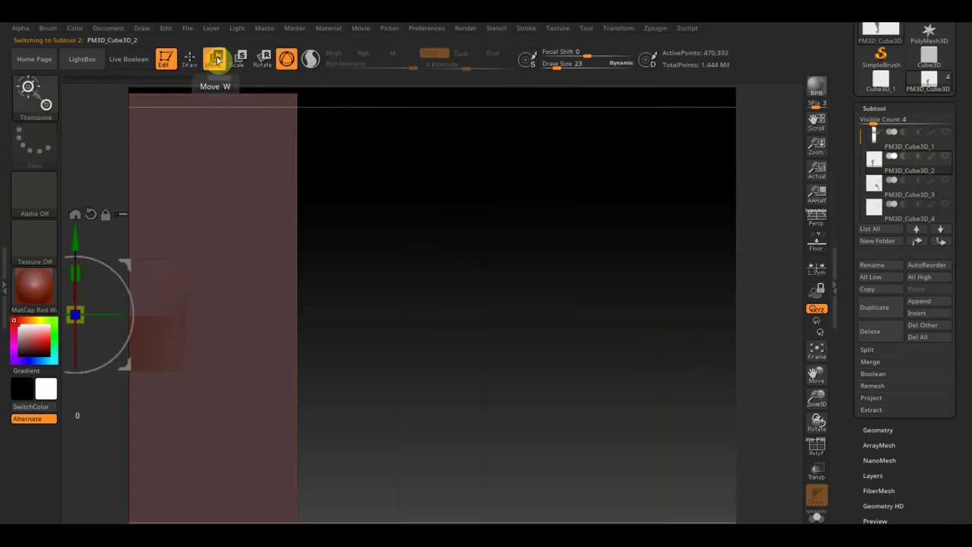
left_click_drag(429, 350, 647, 347, "alt")
left_click_drag(216, 309, 273, 329)
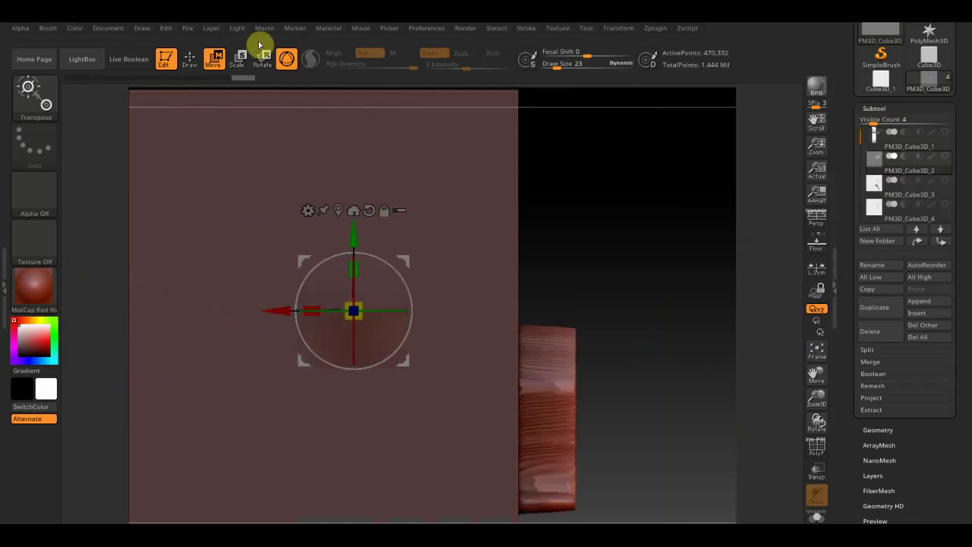
left_click(190, 59)
Step: Clear the mask, switch to the third subtool and box-mask its lower-right block
left_click_drag(614, 209, 649, 273, "ctrl")
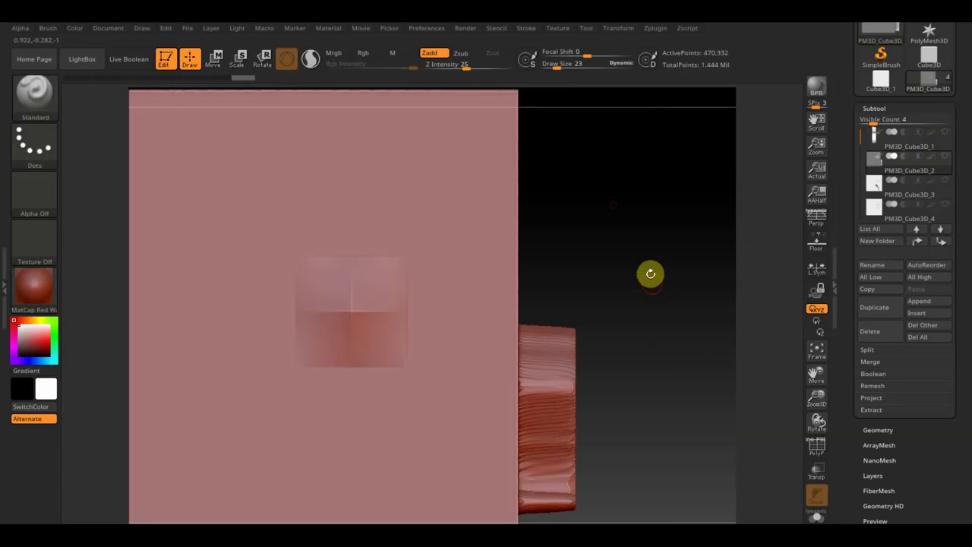
left_click_drag(644, 520, 547, 309, "ctrl")
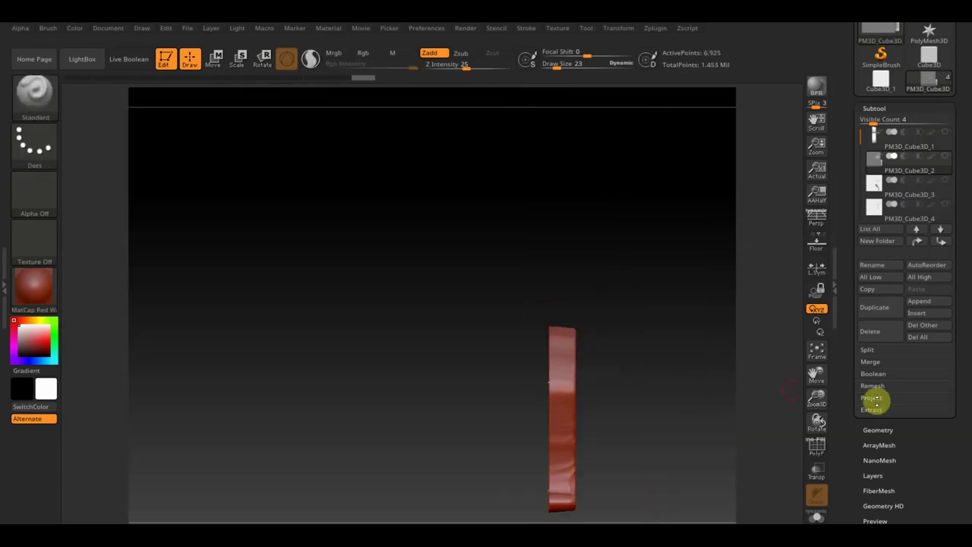
left_click(594, 367, "alt")
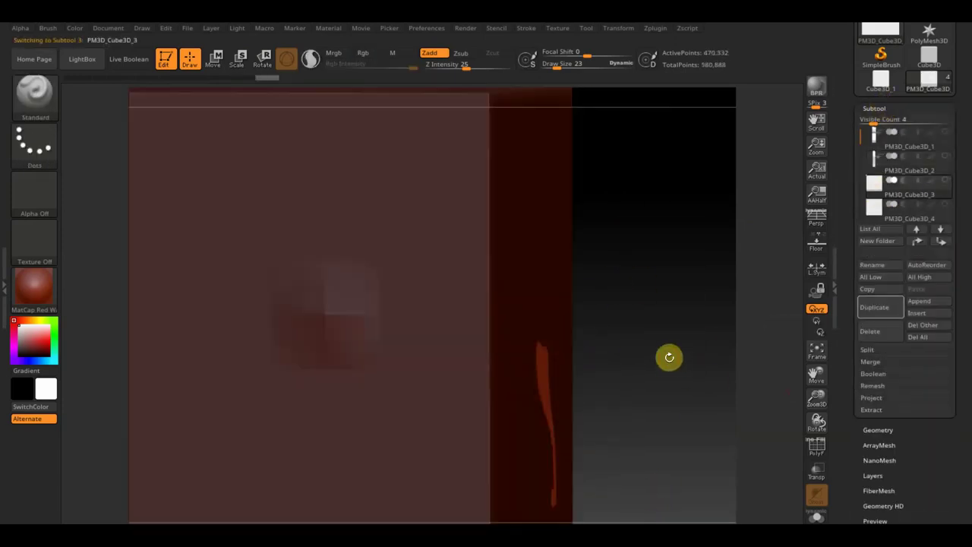
key("w")
left_click_drag(618, 199, 671, 288, "ctrl")
left_click_drag(647, 521, 538, 322, "ctrl")
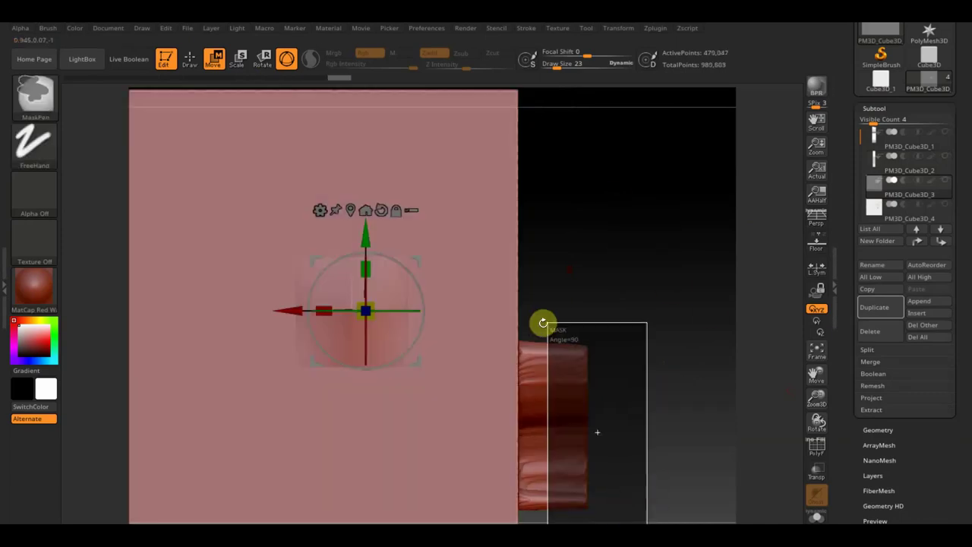
key("q")
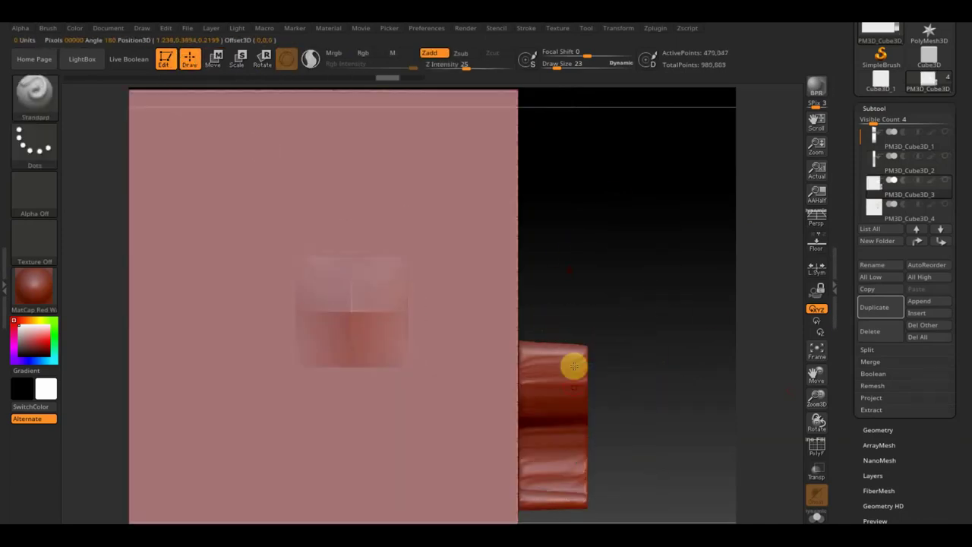
Step: On subtool PM3D_Cube3D_4, delete the hidden plane geometry with Geometry > Del Hidden
left_click(879, 430)
left_click(598, 394, "alt")
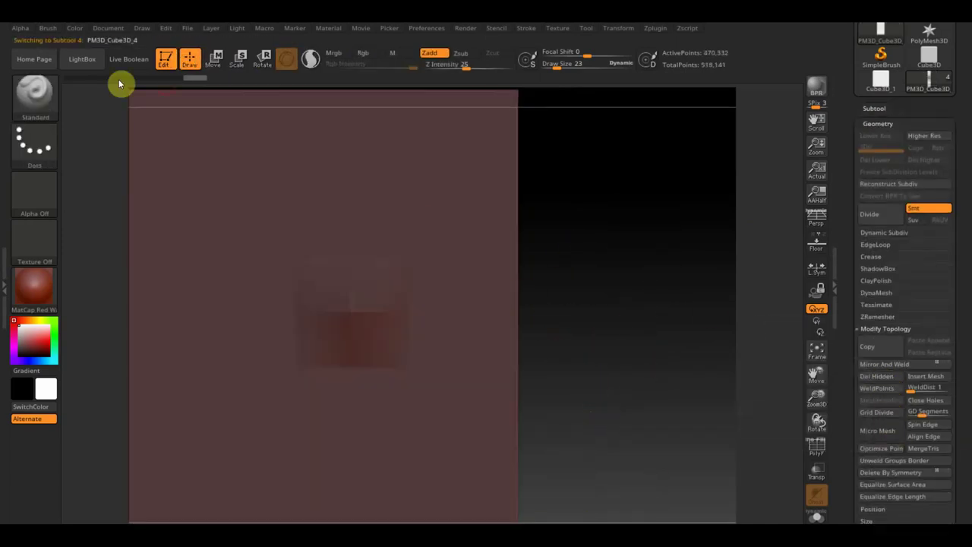
key("w")
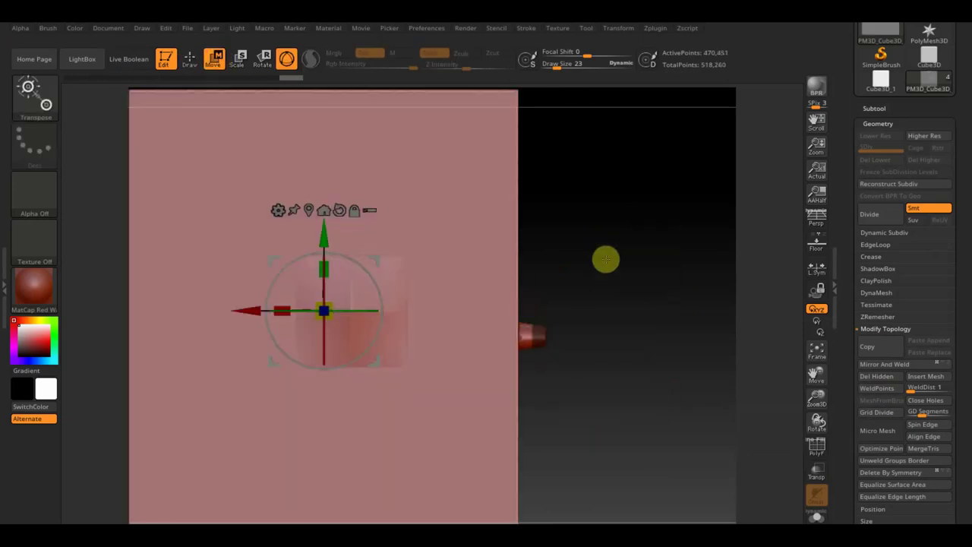
key("q")
left_click(877, 377)
left_click(874, 108)
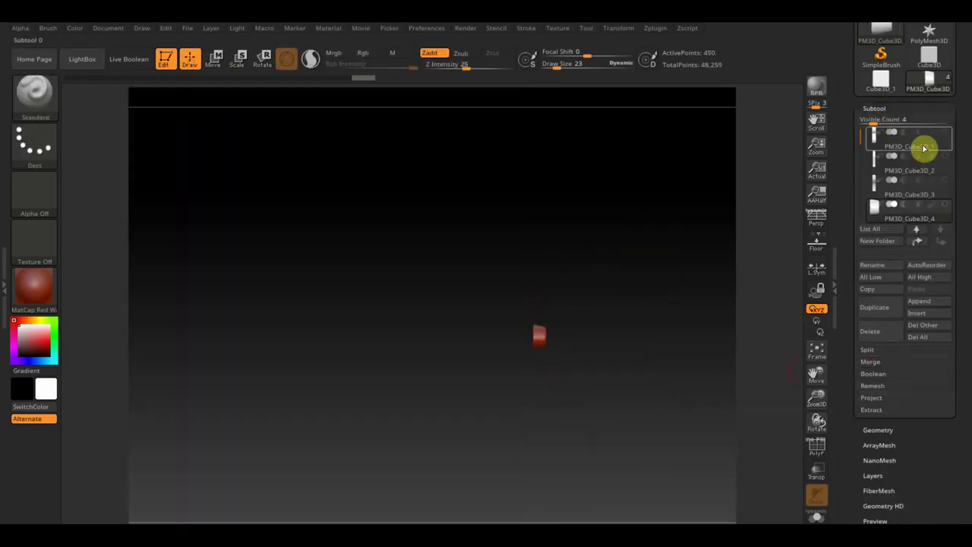
Step: Unhide all subtools and turn the dog to a front view
left_click(945, 132)
left_click_drag(754, 294, 620, 349)
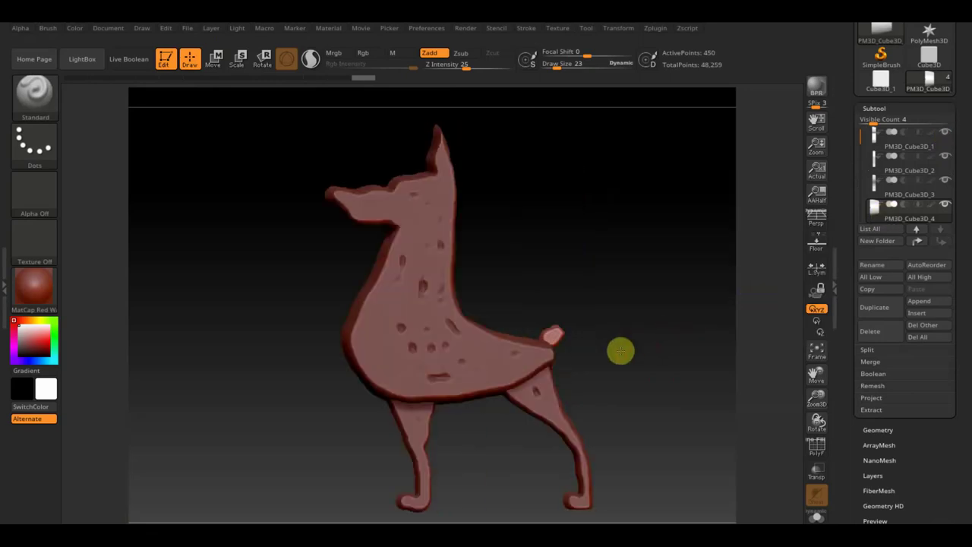
mouse_move(666, 404)
left_mouse_down()
mouse_move(626, 386)
mouse_move(691, 392)
left_mouse_up()
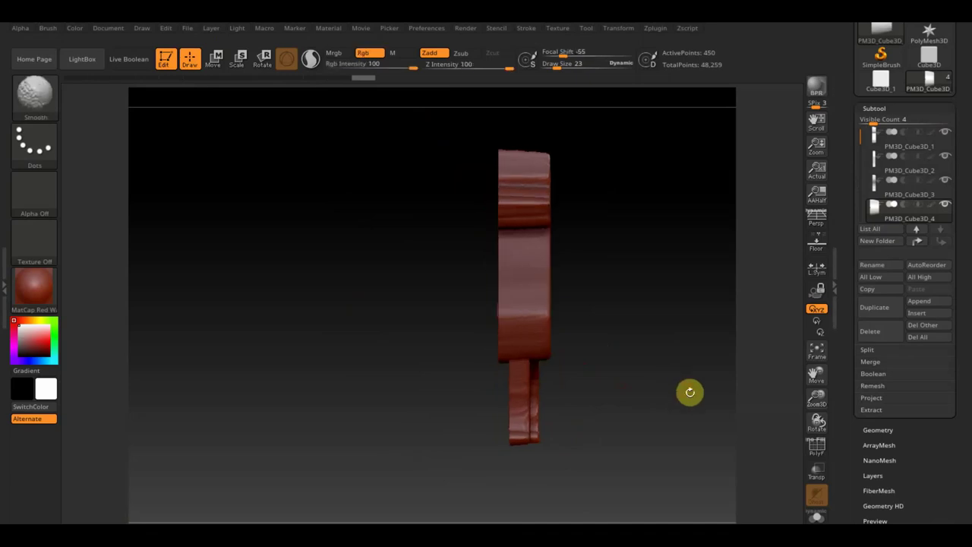
Step: In Move mode, shift subtools PM3D_Cube3D_2 and PM3D_Cube3D_3 right along X
left_click(214, 60)
left_click(536, 300, "alt")
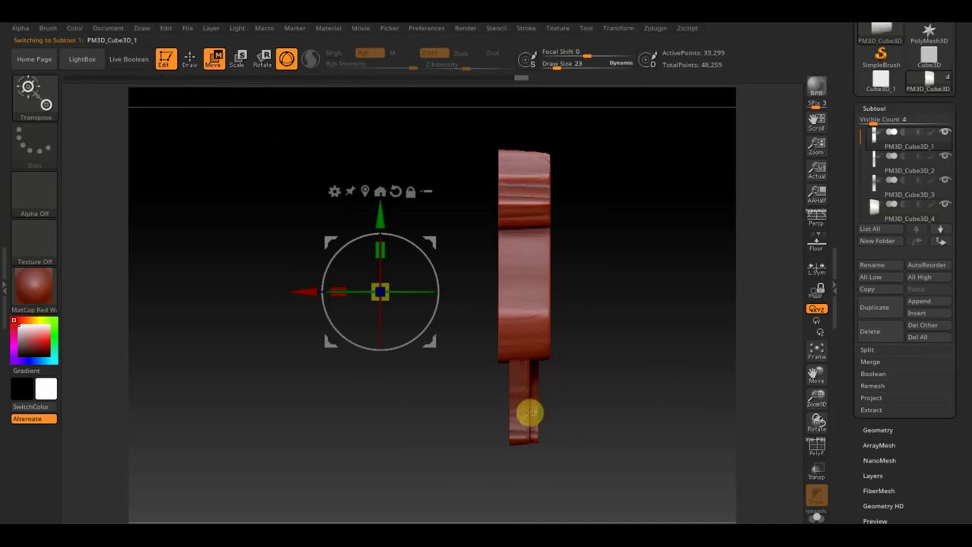
left_click(524, 409, "alt")
left_click_drag(283, 300, 313, 299)
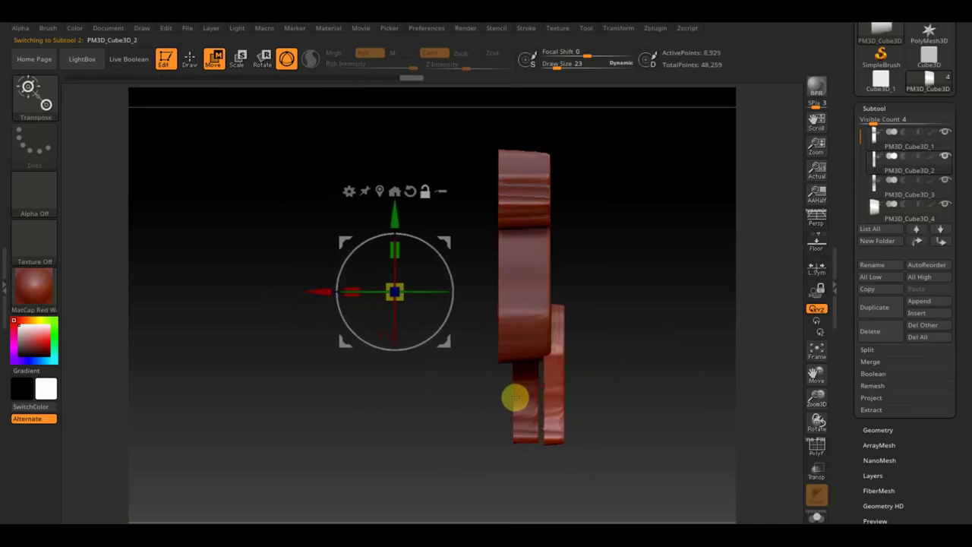
left_click(516, 397, "alt")
left_click_drag(287, 291, 319, 306)
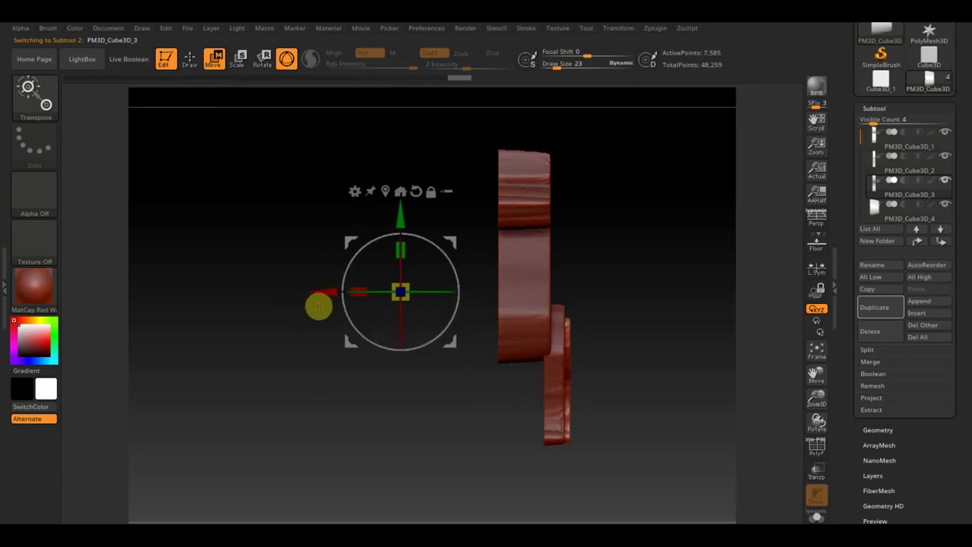
Step: Select the body piece PM3D_Cube3D_1, place the gizmo on it, and enable the Floor grid
mouse_move(668, 334)
left_mouse_down()
mouse_move(467, 375)
mouse_move(661, 382)
left_mouse_up()
left_click_drag(510, 297, 518, 301)
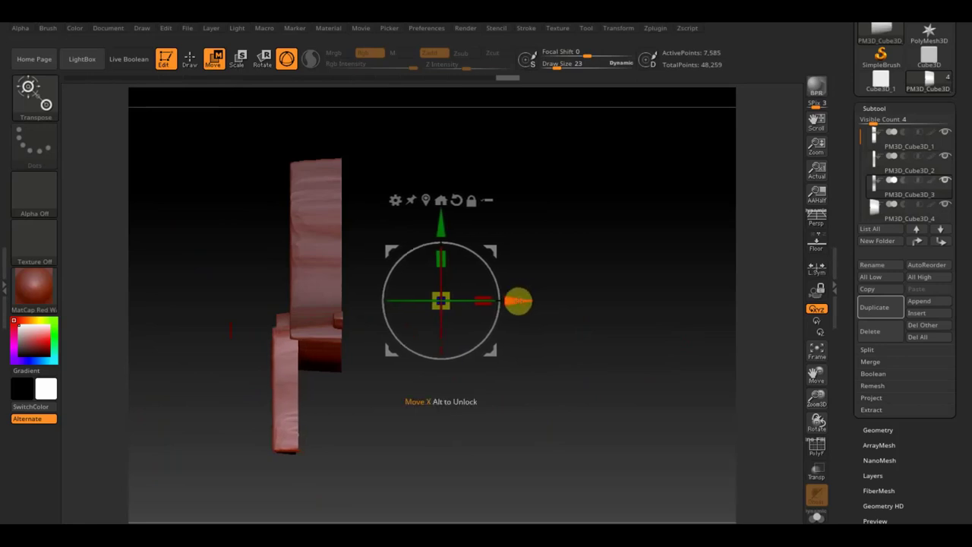
mouse_move(617, 388)
left_mouse_down()
mouse_move(694, 398)
mouse_move(562, 448)
left_mouse_up()
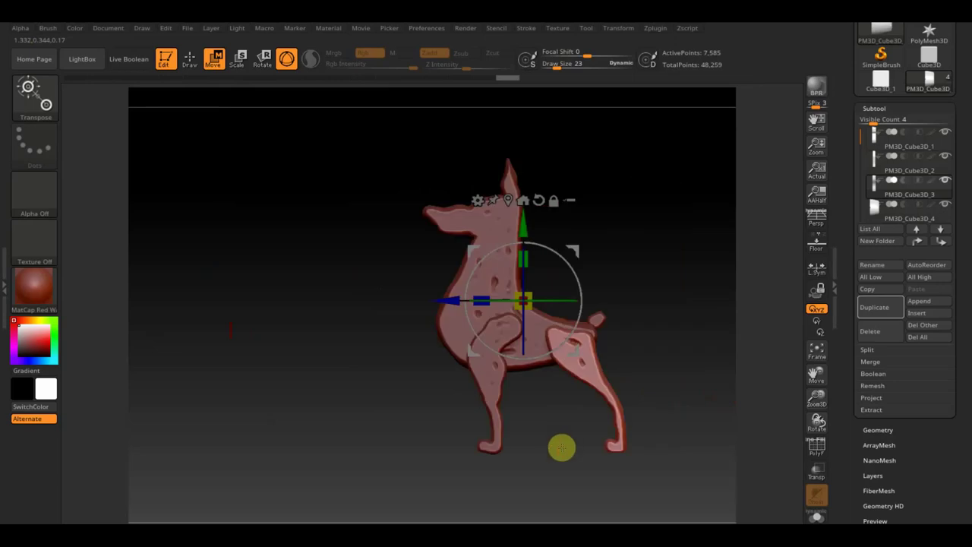
mouse_move(708, 378)
left_mouse_down()
mouse_move(610, 356)
mouse_move(669, 356)
mouse_move(628, 365)
mouse_move(633, 445)
mouse_move(622, 448)
left_mouse_up()
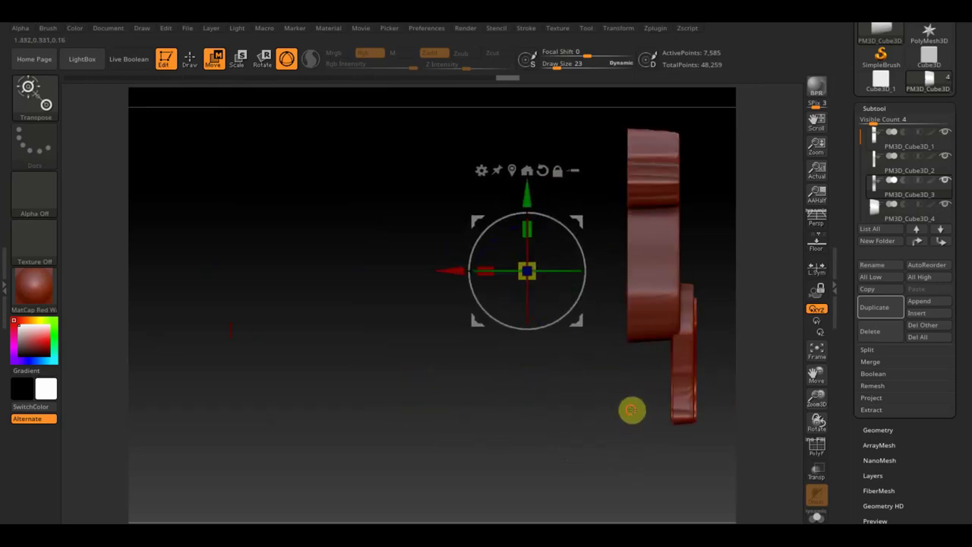
left_click_drag(631, 410, 421, 433, "alt")
mouse_move(601, 338)
left_mouse_down()
mouse_move(555, 330)
mouse_move(567, 456)
mouse_move(552, 416)
left_mouse_up()
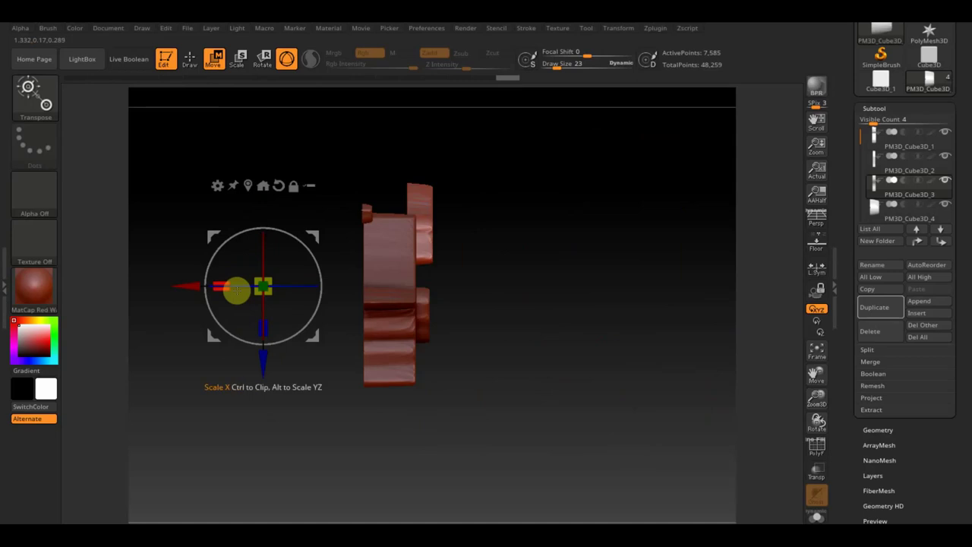
left_click(391, 283, "alt")
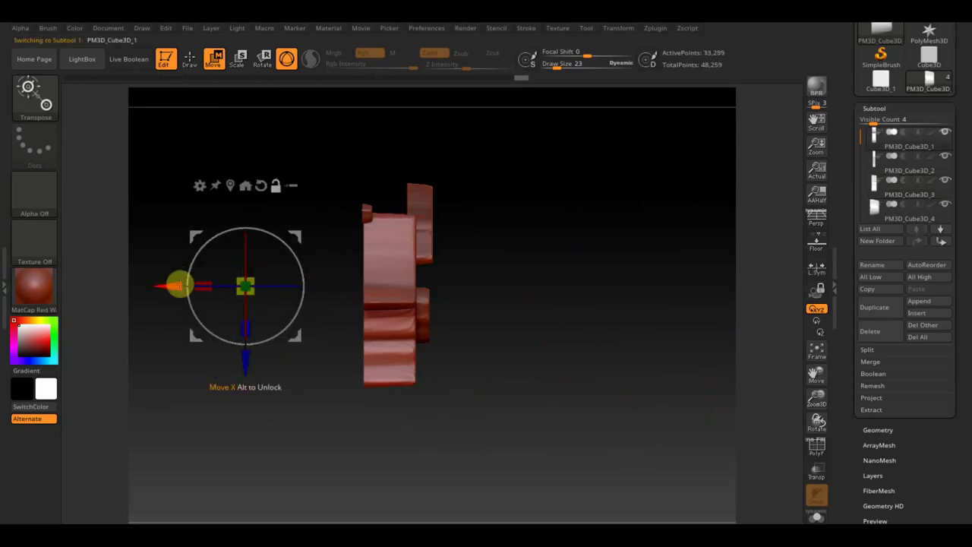
left_click_drag(174, 287, 314, 300, "alt")
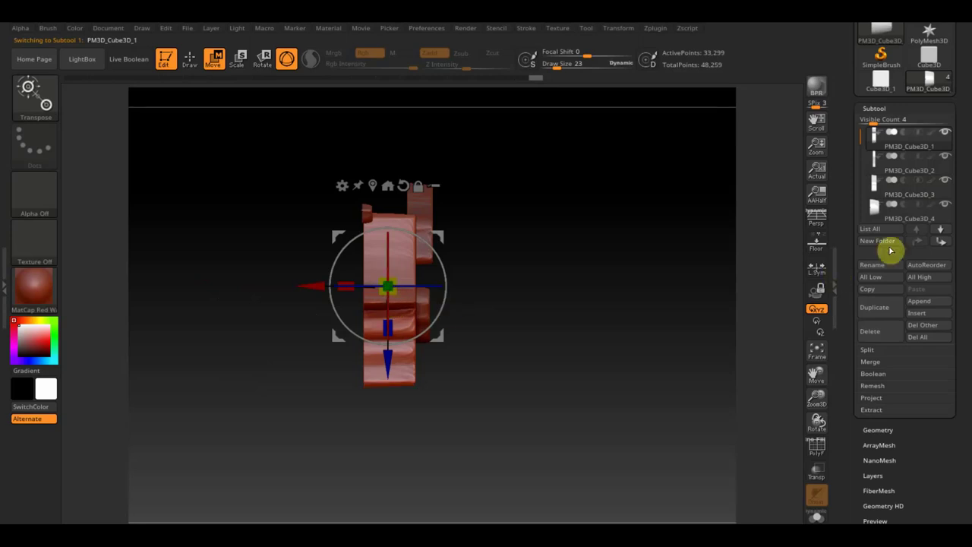
left_click(822, 250)
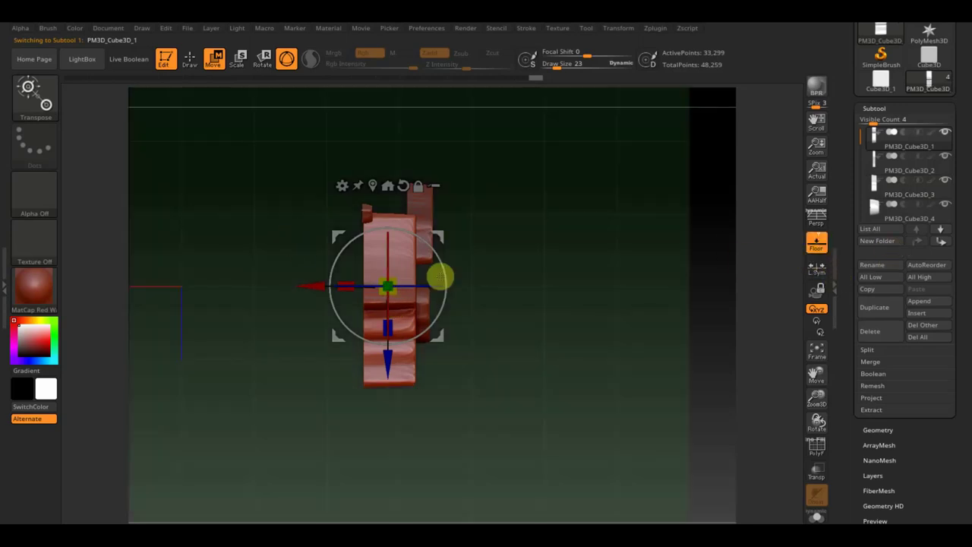
Step: Slide the body and the other three dog pieces left along X toward each other
left_click_drag(322, 287, 209, 286)
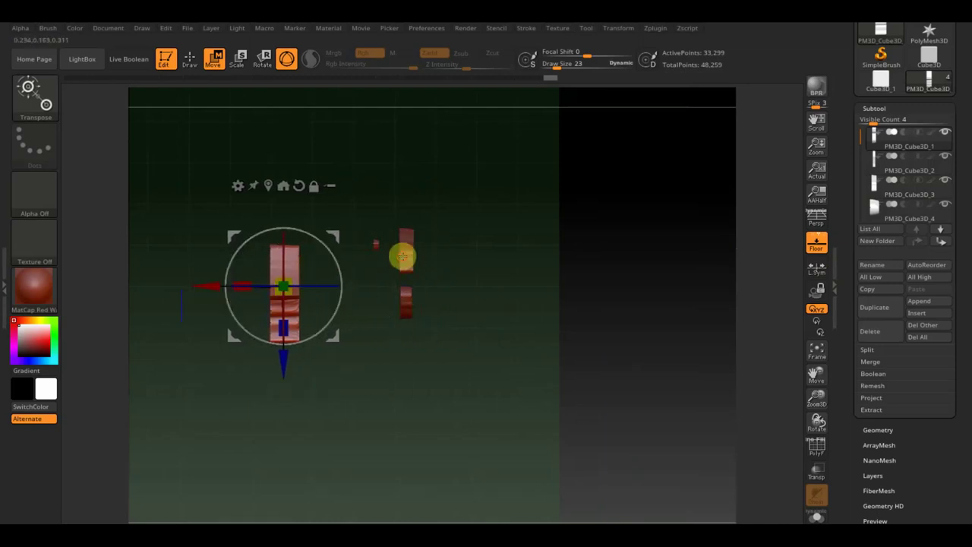
left_click(401, 256)
left_click_drag(238, 287, 137, 284)
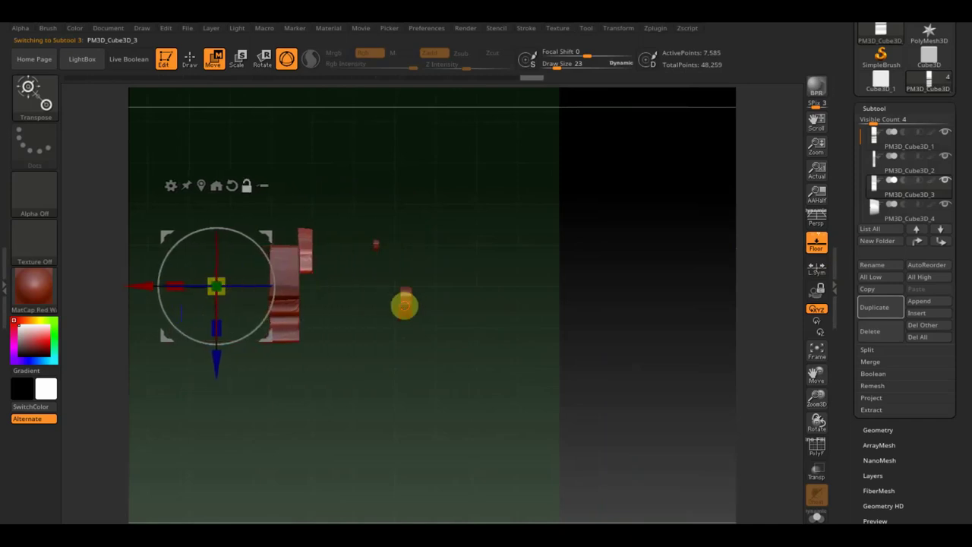
left_click(403, 303)
left_click_drag(234, 289, 133, 285)
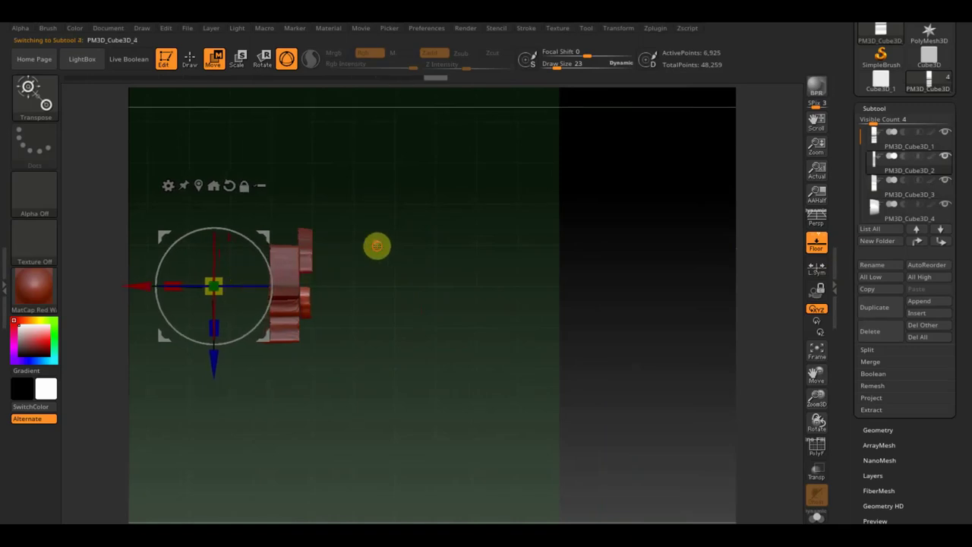
left_click_drag(208, 282, 108, 274)
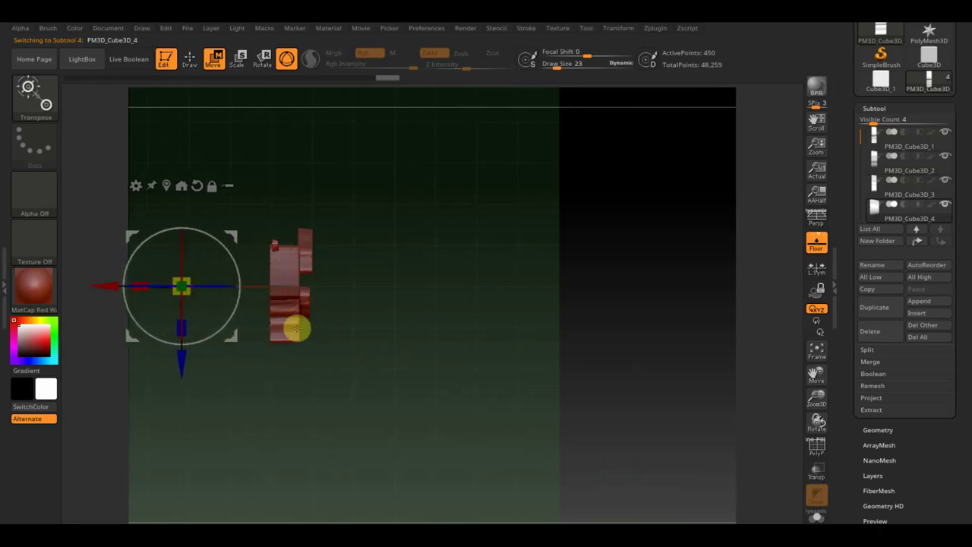
Step: Rotate the main body piece PM3D_Cube3D_1 about 97 degrees
left_click(284, 298)
mouse_move(342, 284)
left_mouse_down()
mouse_move(298, 196)
mouse_move(202, 265)
mouse_move(210, 285)
left_mouse_up()
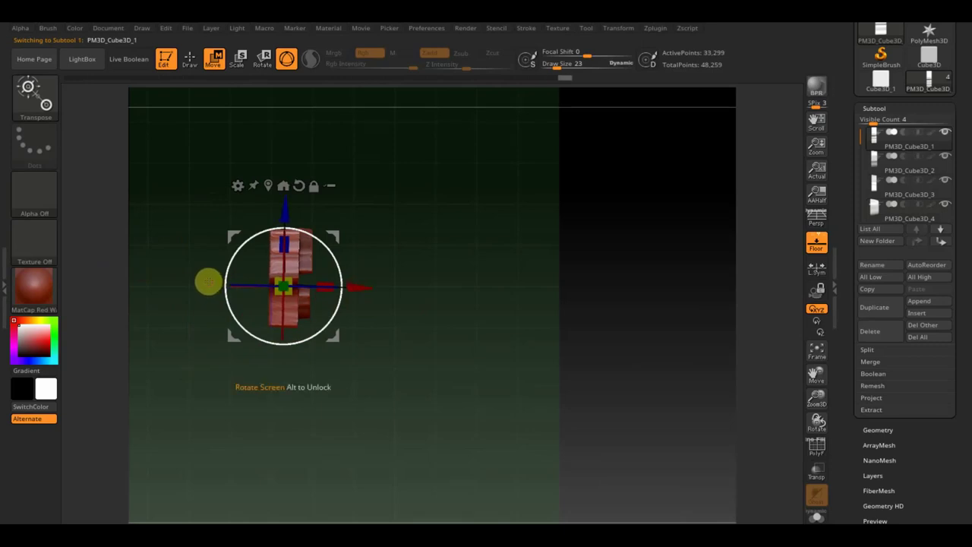
mouse_move(423, 300)
right_mouse_down("ctrl")
mouse_move(534, 397)
mouse_move(630, 404)
mouse_move(614, 369)
mouse_move(629, 397)
mouse_move(621, 351)
mouse_move(351, 386)
mouse_move(418, 331)
right_mouse_up("ctrl")
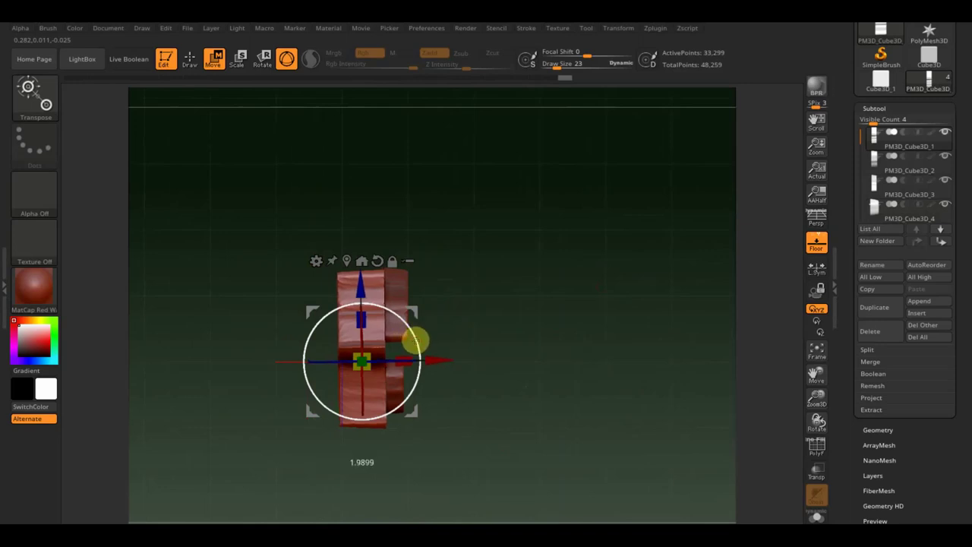
Step: Fine-tune the body slab's X position with small nudges, then bring up Tool > Geometry
mouse_move(436, 360)
left_mouse_down()
mouse_move(421, 368)
mouse_move(400, 342)
left_mouse_up()
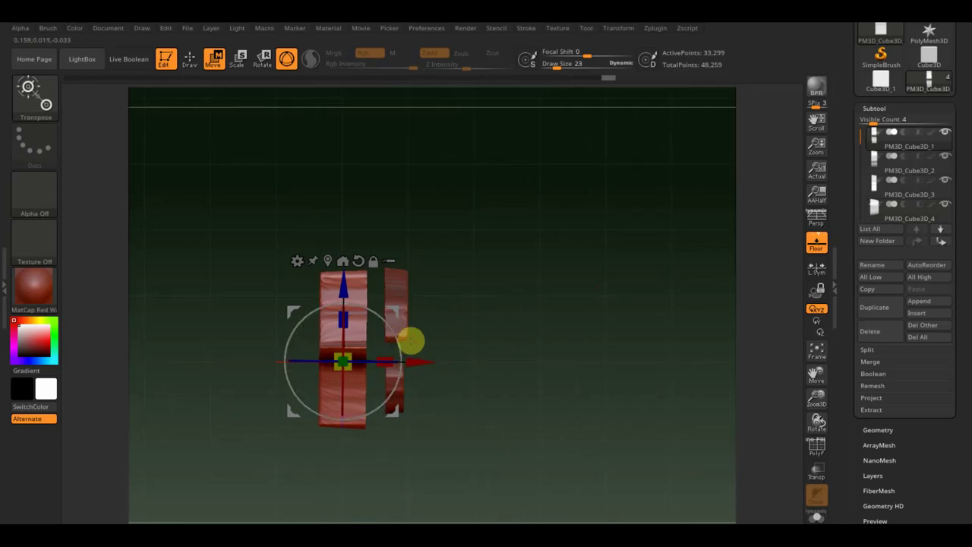
left_click_drag(415, 360, 416, 360)
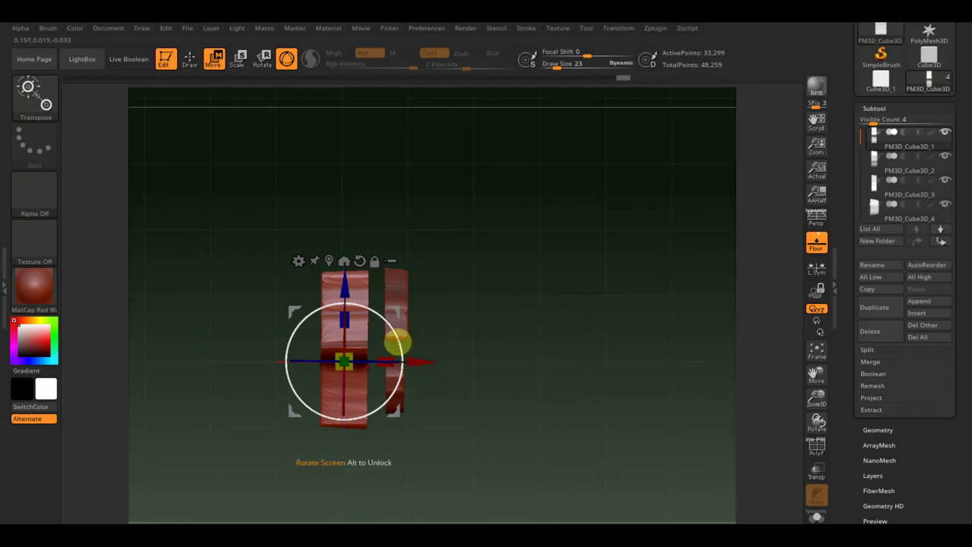
left_click_drag(401, 340, 405, 341)
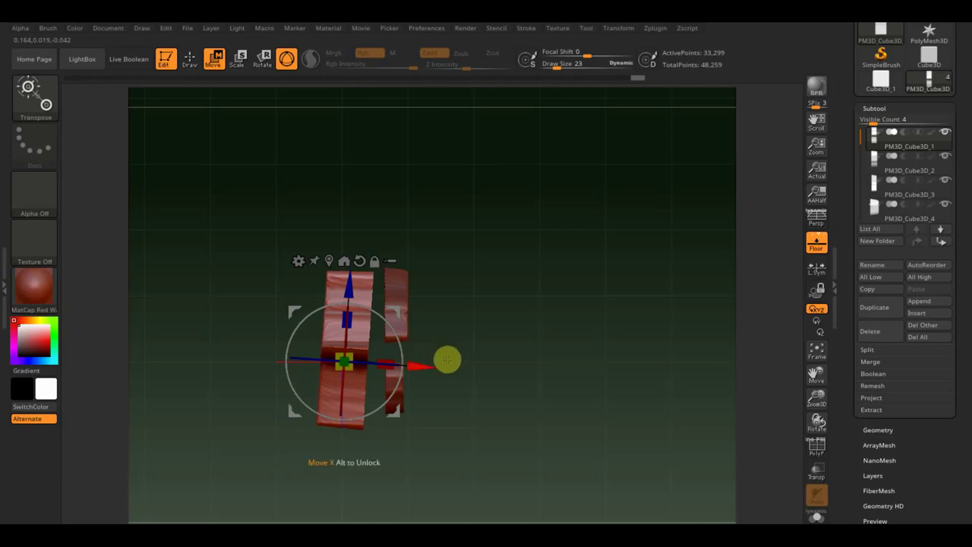
left_click_drag(420, 364, 421, 363)
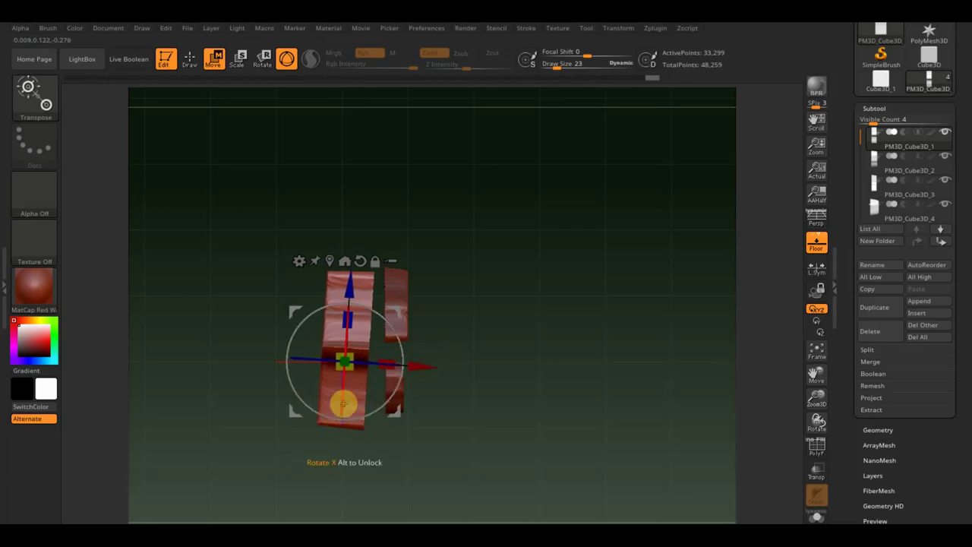
left_click(879, 429)
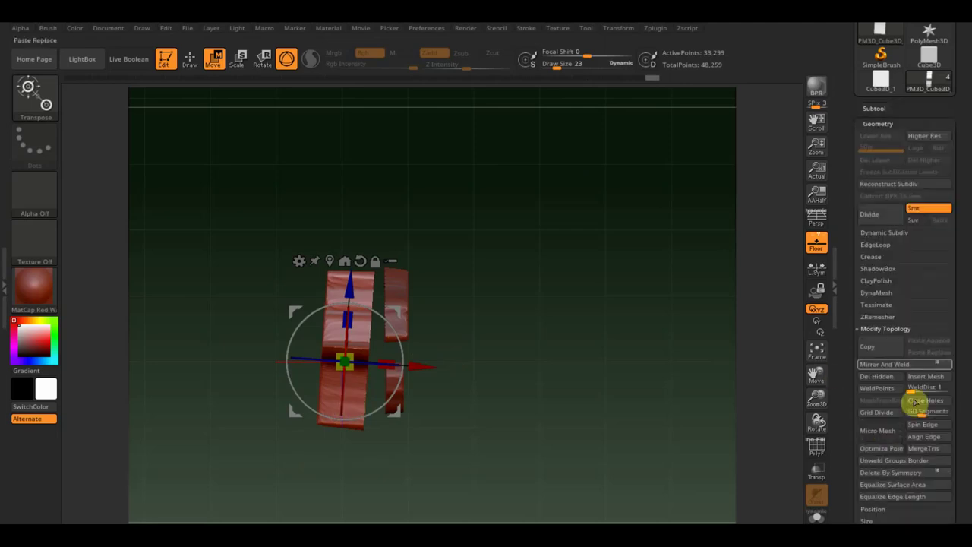
Step: Mirror and weld the body piece, then move, lift and rotate leg piece PM3D_Cube3D_3 beside it
left_click(898, 365)
mouse_move(694, 365)
left_mouse_down()
mouse_move(613, 293)
mouse_move(612, 357)
left_mouse_up()
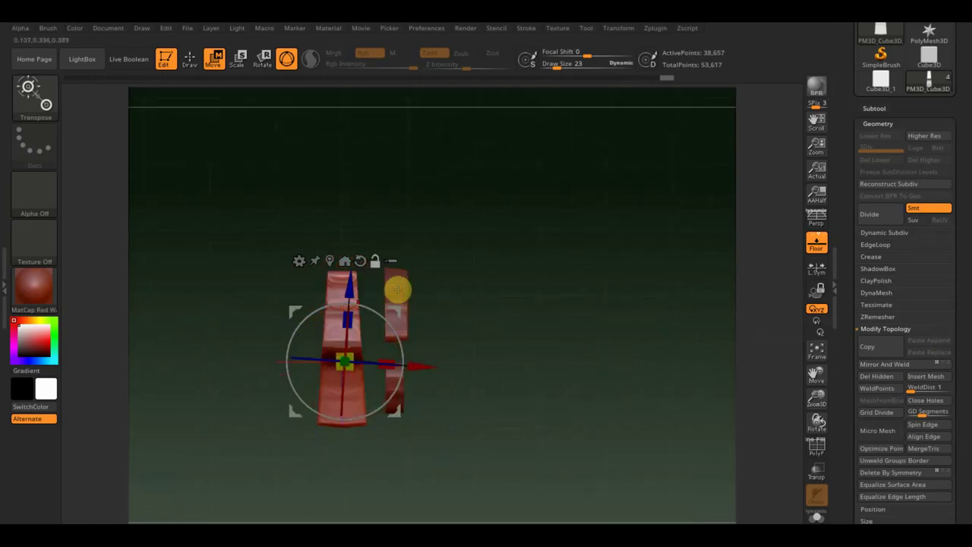
left_click(397, 289)
left_click_drag(182, 362, 321, 370)
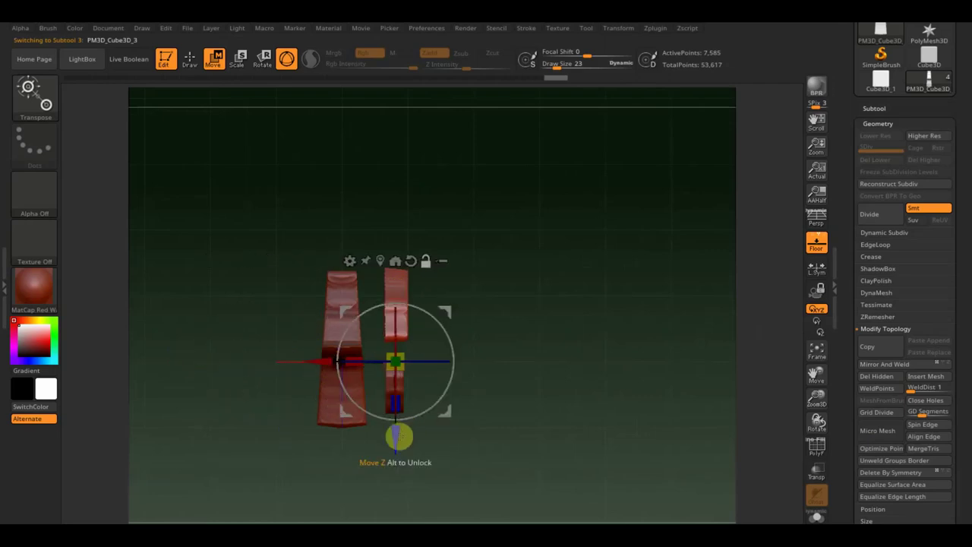
left_click_drag(395, 440, 393, 386)
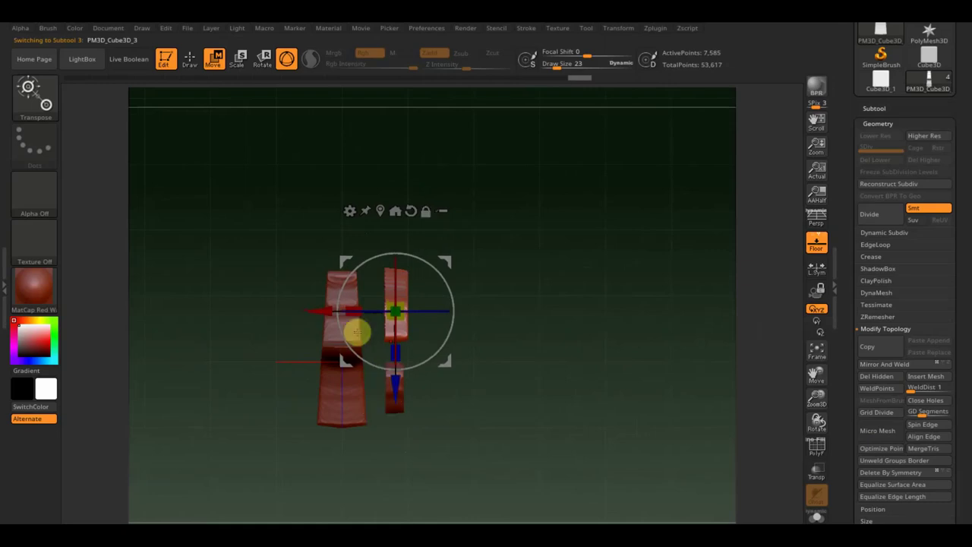
mouse_move(332, 314)
left_mouse_down()
mouse_move(474, 351)
mouse_move(476, 322)
mouse_move(385, 330)
left_mouse_up()
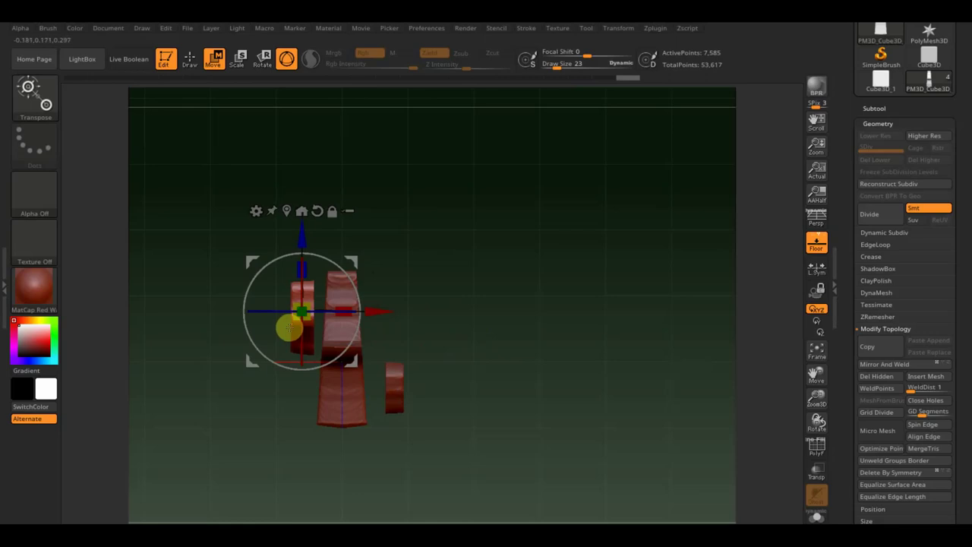
left_click_drag(381, 312, 419, 327)
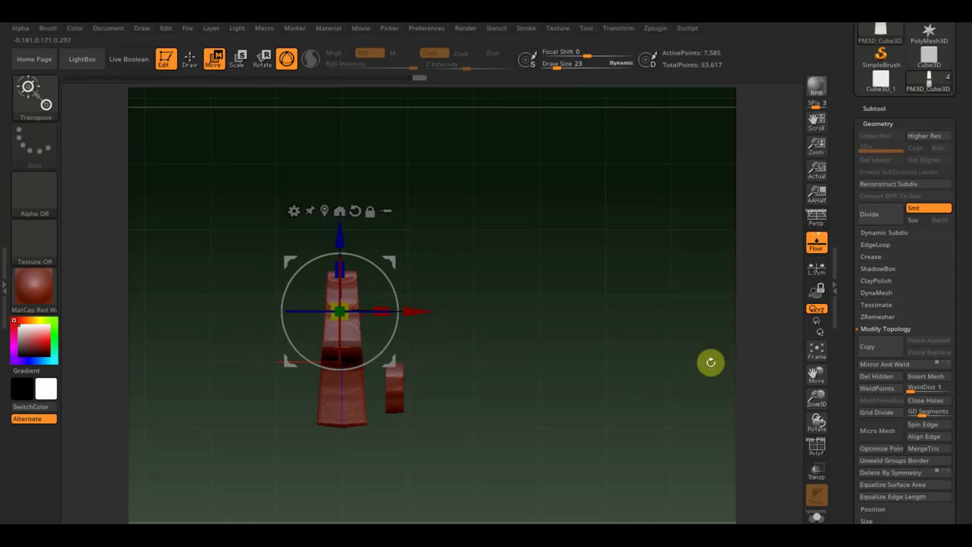
left_click_drag(425, 310, 373, 318)
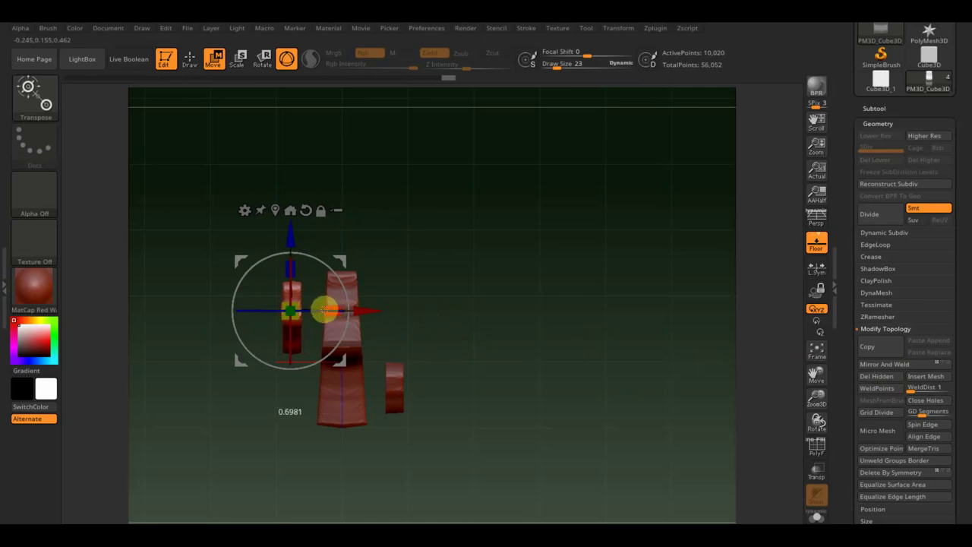
Step: Lower leg piece PM3D_Cube3D_2, turn it about 180°, slide it along X, and mirror-weld it
left_click(398, 389, "alt")
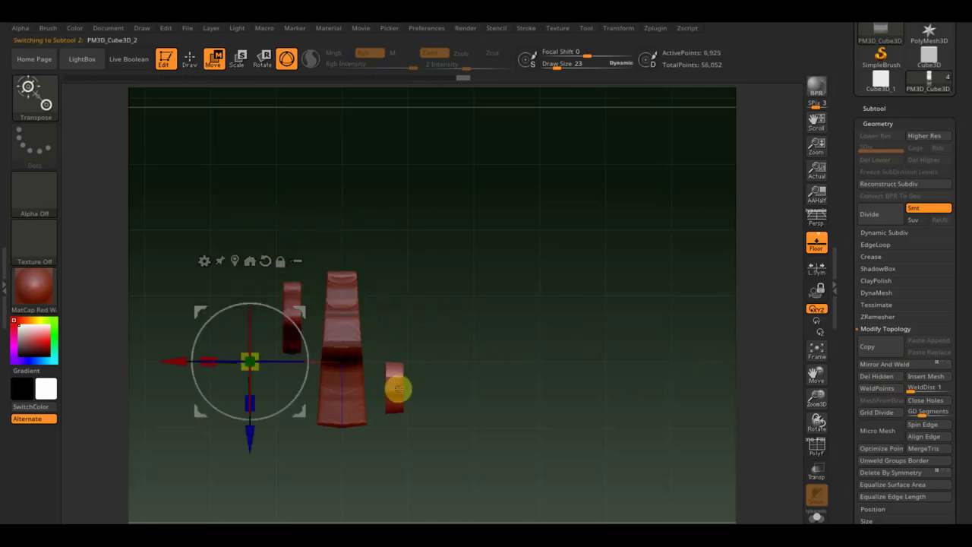
left_click_drag(165, 357, 318, 403)
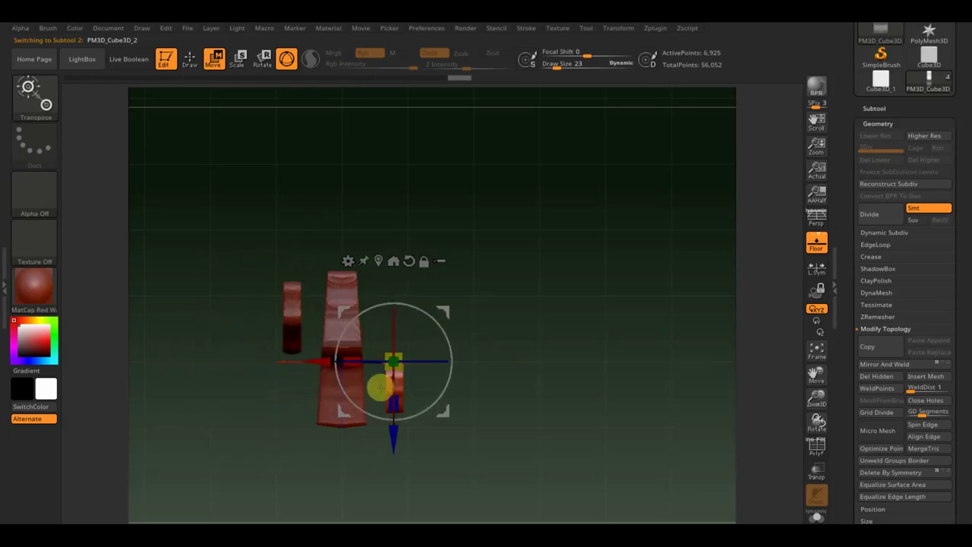
left_click_drag(405, 449, 400, 456)
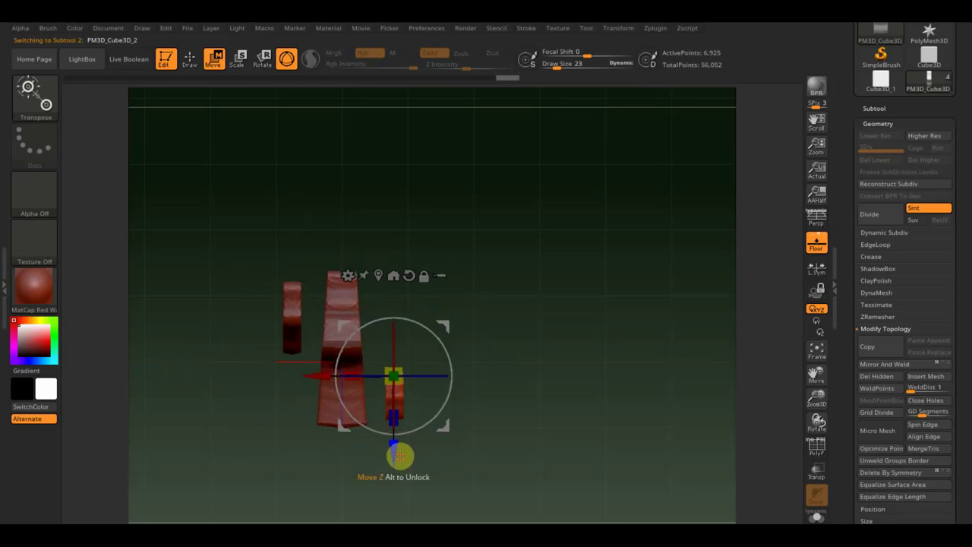
key("ctrl+z")
key("ctrl+z")
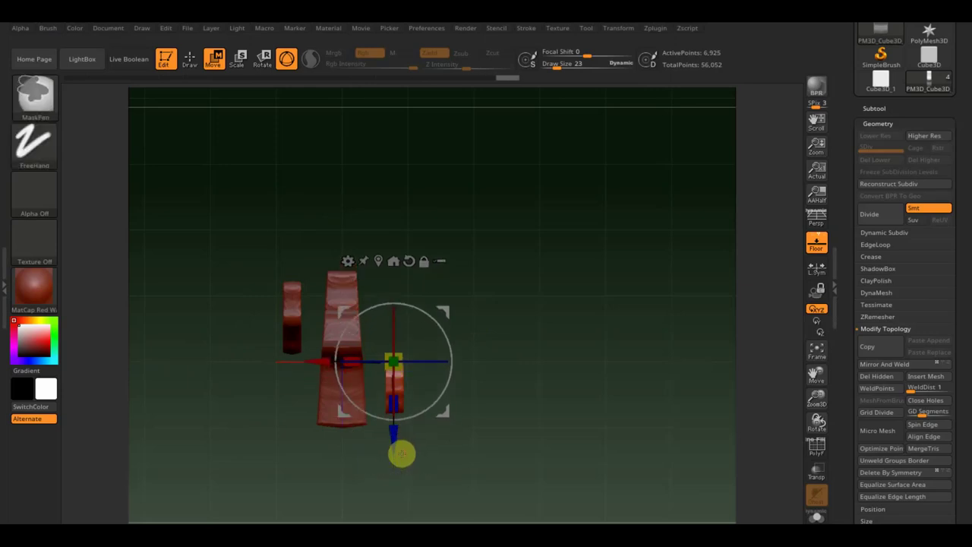
left_click_drag(397, 452, 401, 460)
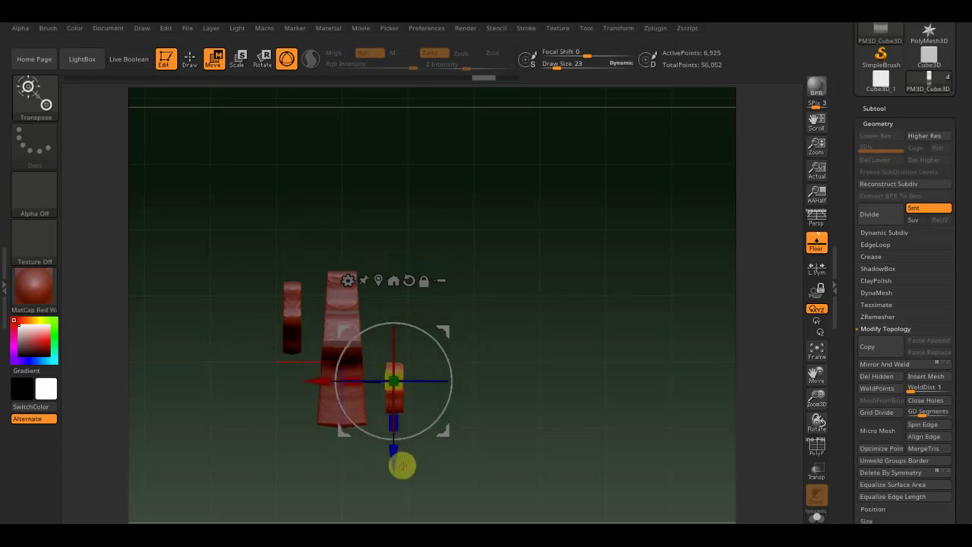
left_click_drag(453, 372, 316, 392)
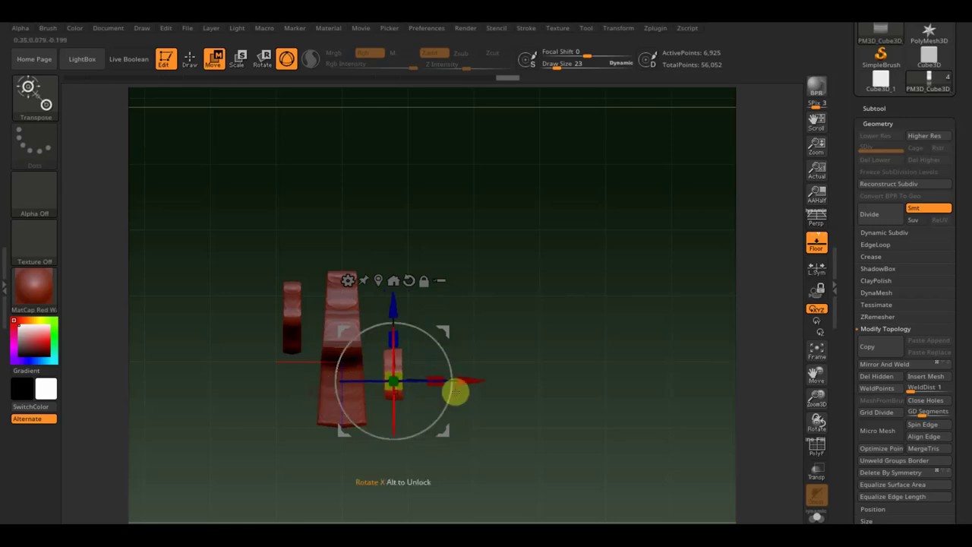
mouse_move(493, 379)
left_mouse_down()
mouse_move(374, 393)
mouse_move(426, 403)
left_mouse_up()
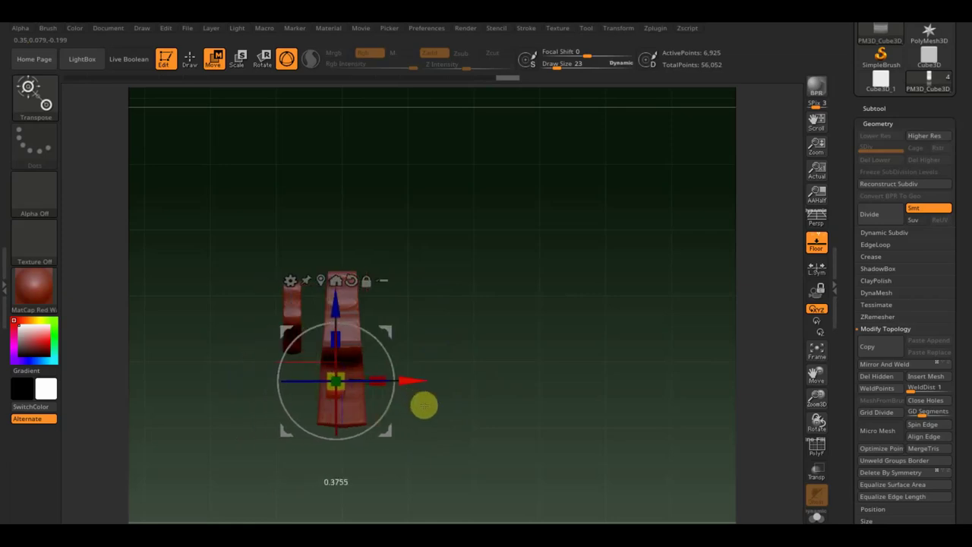
left_click(884, 364)
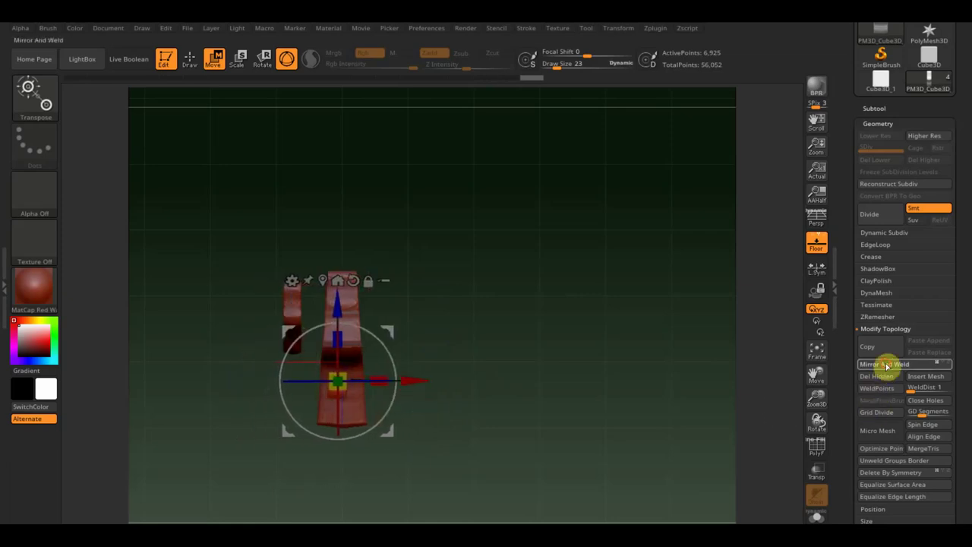
Step: Slide the front leg piece left, tilt it around Z, and mirror it to the right side
left_click_drag(424, 383, 321, 377)
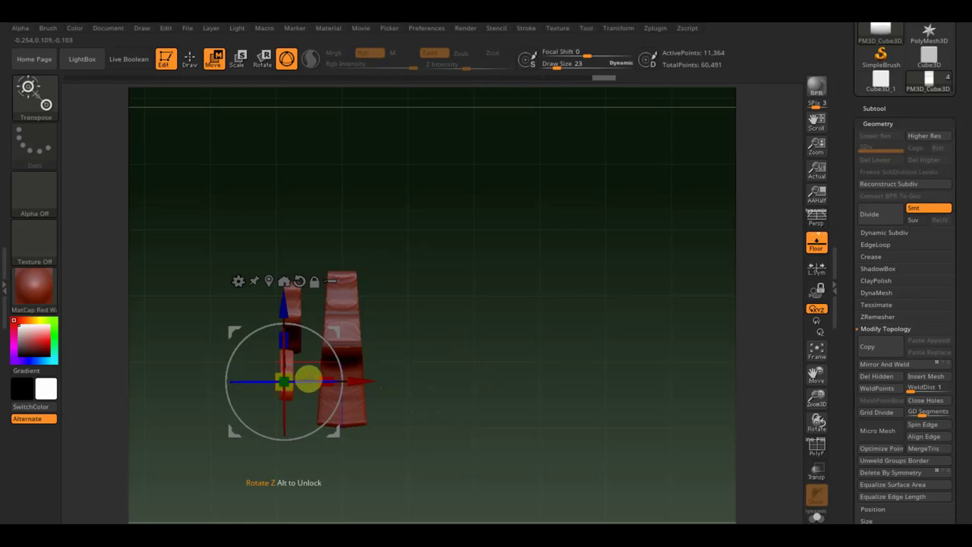
left_click_drag(347, 382, 363, 382)
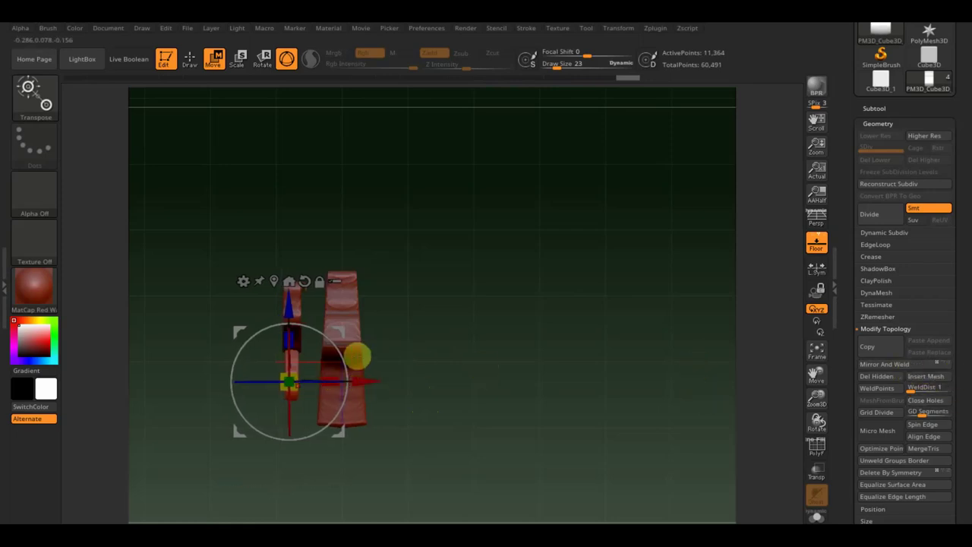
left_click(885, 364)
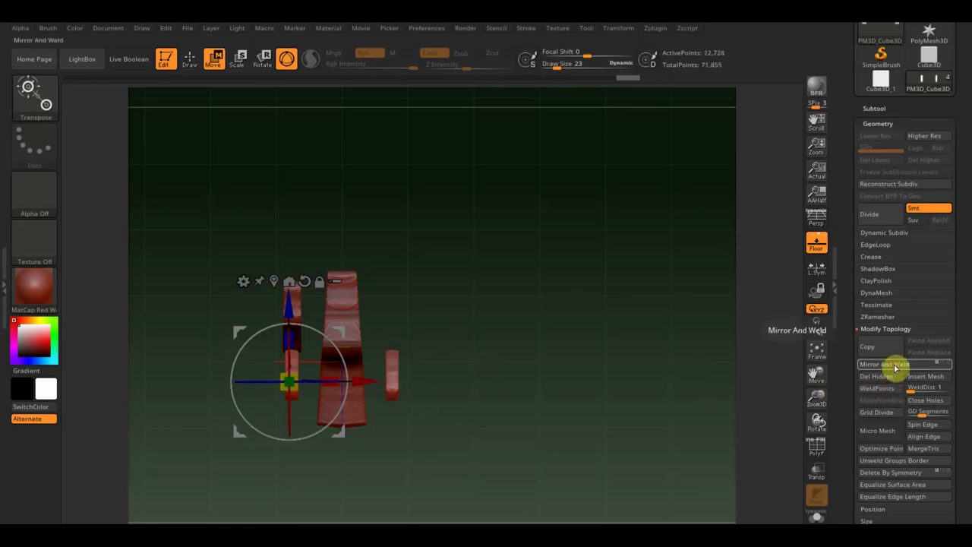
Step: Mirror the thin leg part as well, then rotate the body piece about 176°
left_click(295, 305)
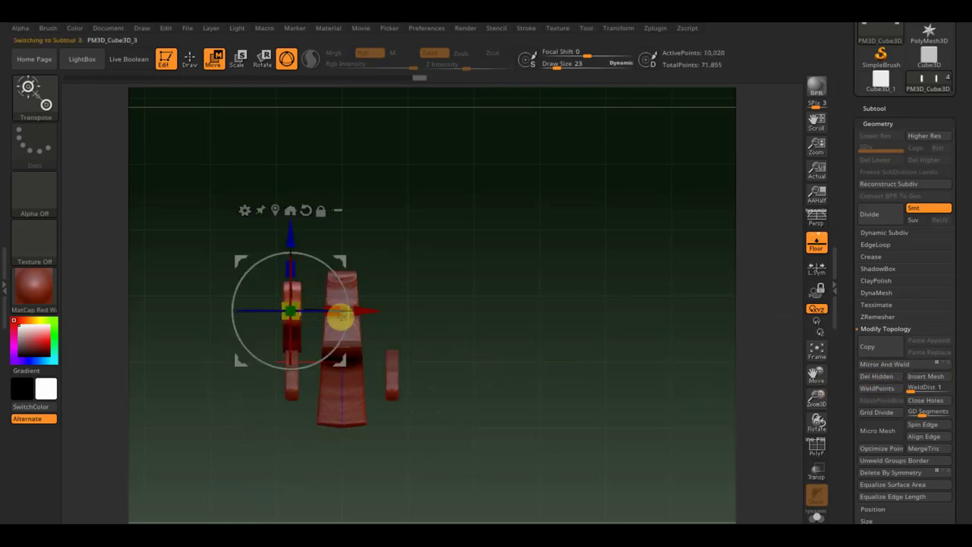
left_click(896, 367)
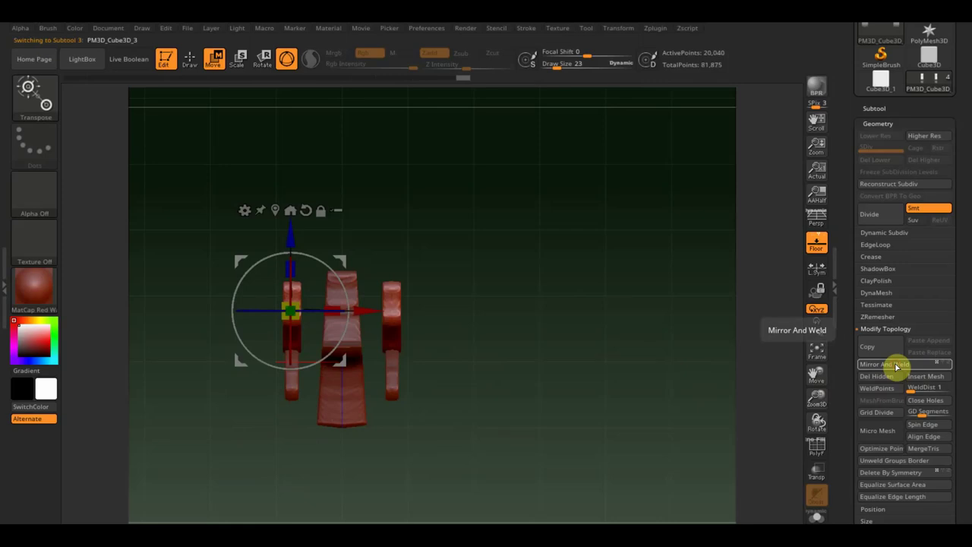
left_click(355, 388)
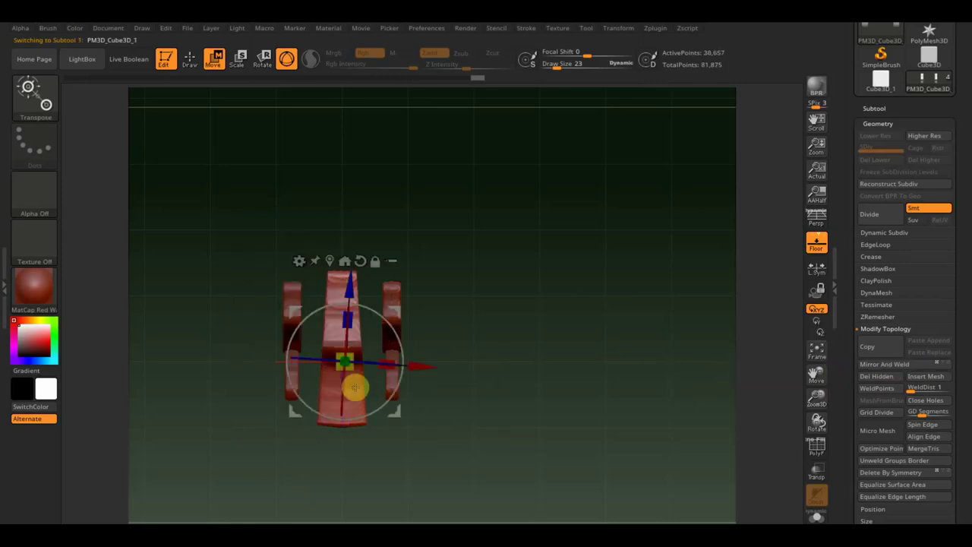
mouse_move(398, 339)
left_mouse_down()
mouse_move(392, 322)
mouse_move(341, 291)
mouse_move(304, 330)
mouse_move(303, 379)
left_mouse_up()
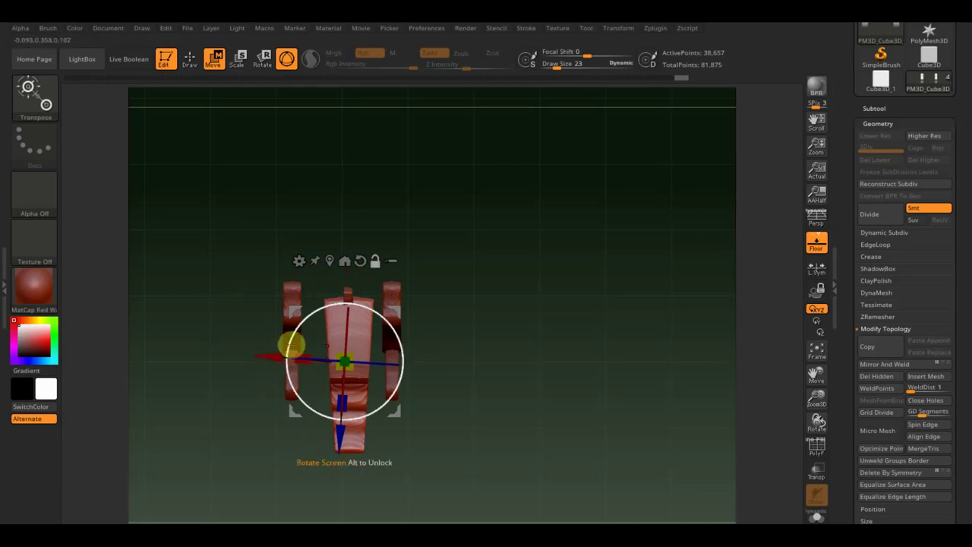
Step: Fine-tune the body's flipped rotation and mirror-and-weld it, giving 37,744 active points
left_click_drag(292, 346, 267, 362)
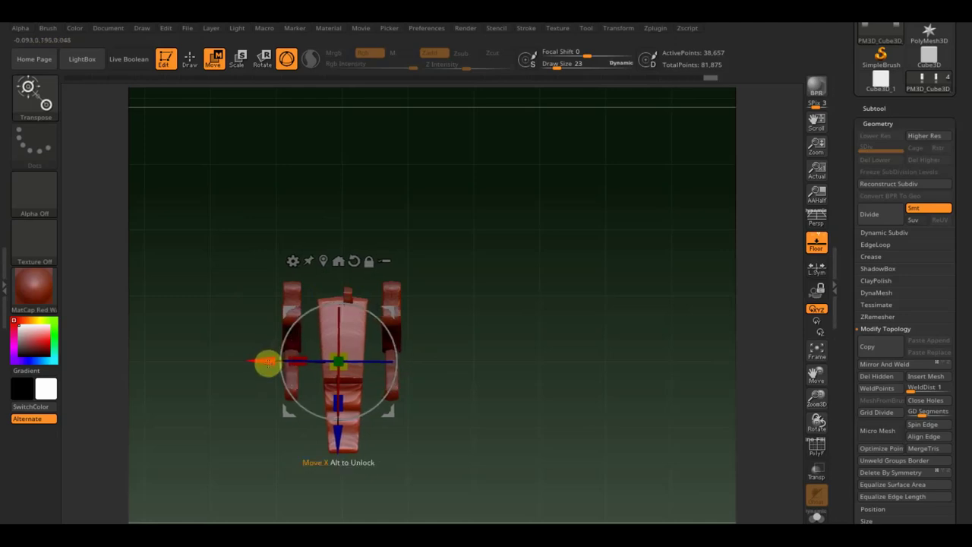
left_click(896, 366)
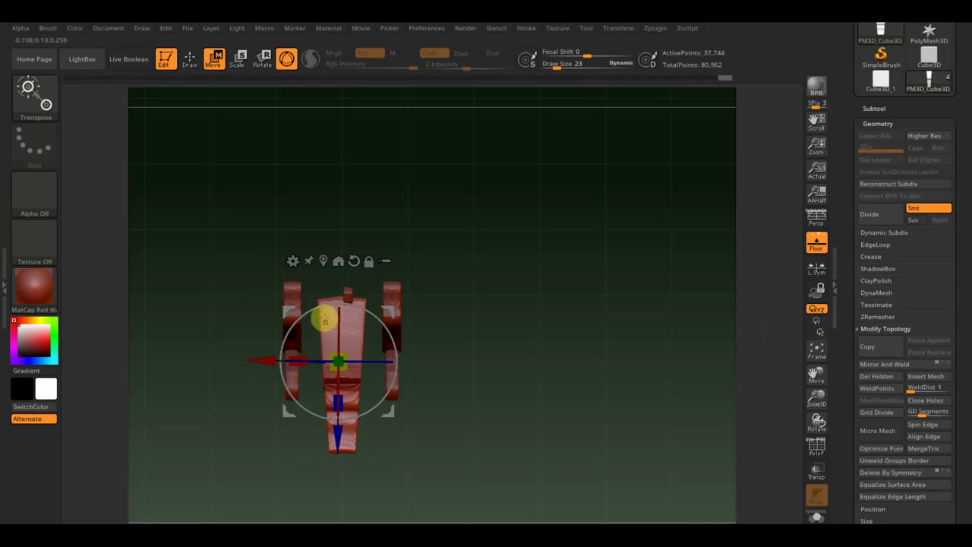
Step: Turn the left leg part about 180° and mirror it to the other side
left_click(293, 298, "alt")
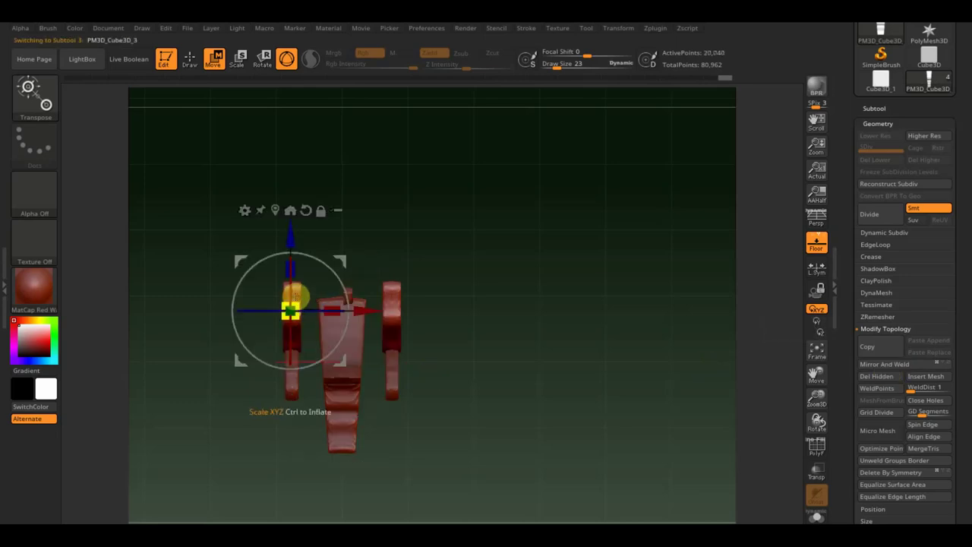
left_click_drag(374, 310, 408, 302)
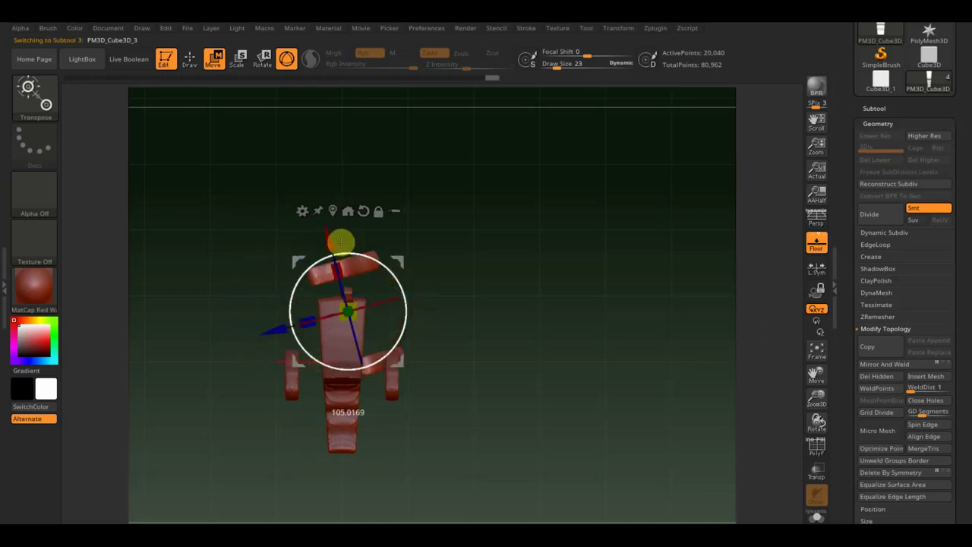
mouse_move(408, 301)
left_mouse_down()
mouse_move(279, 325)
mouse_move(279, 310)
left_mouse_up()
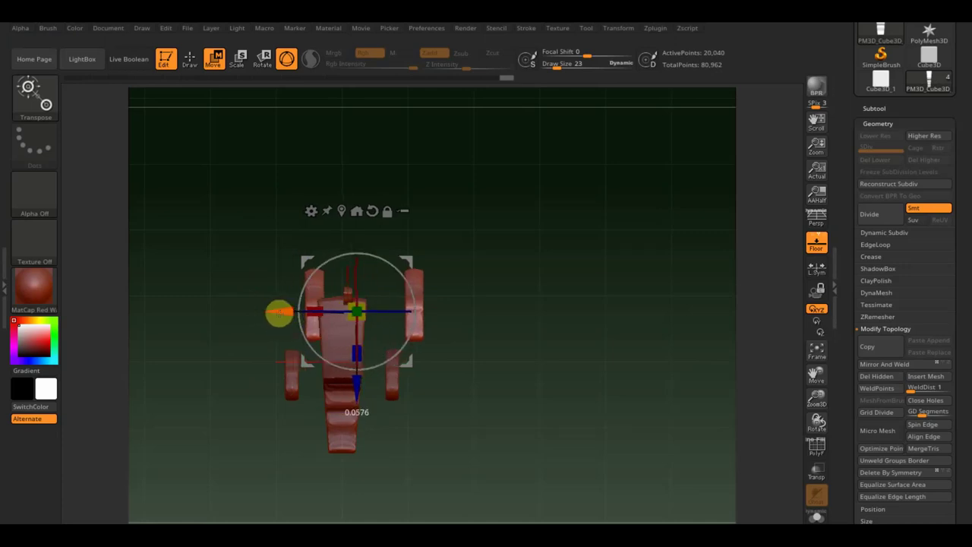
left_click(897, 366)
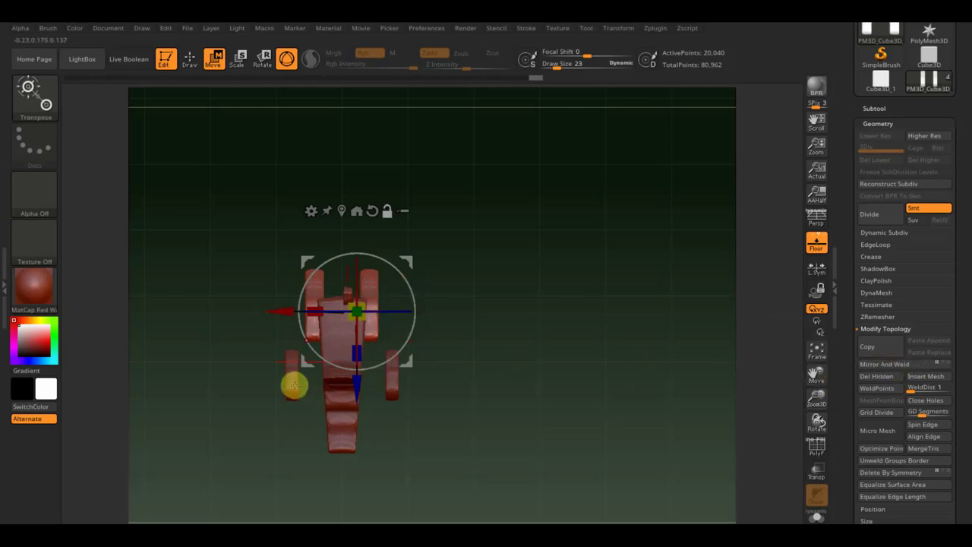
Step: Slide the rounded rear leg part PM3D_Cube3D_2 along X into place under the body
left_click(294, 386)
mouse_move(337, 384)
left_mouse_down()
mouse_move(410, 392)
mouse_move(402, 380)
mouse_move(270, 328)
mouse_move(265, 401)
left_mouse_up()
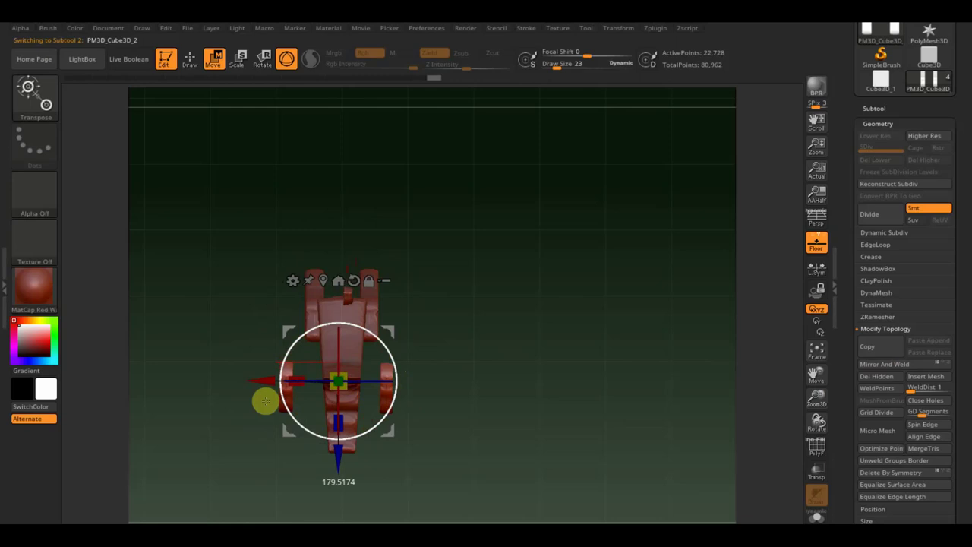
left_click_drag(255, 385, 290, 389)
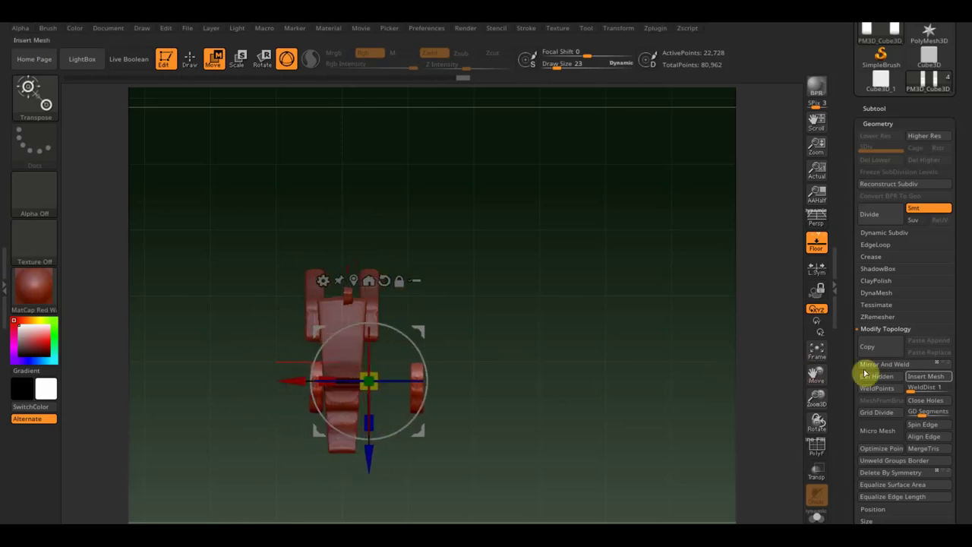
mouse_move(542, 412)
left_mouse_down()
mouse_move(537, 302)
mouse_move(564, 327)
left_mouse_up()
mouse_move(548, 382)
left_mouse_down()
mouse_move(542, 375)
mouse_move(562, 390)
mouse_move(563, 327)
left_mouse_up()
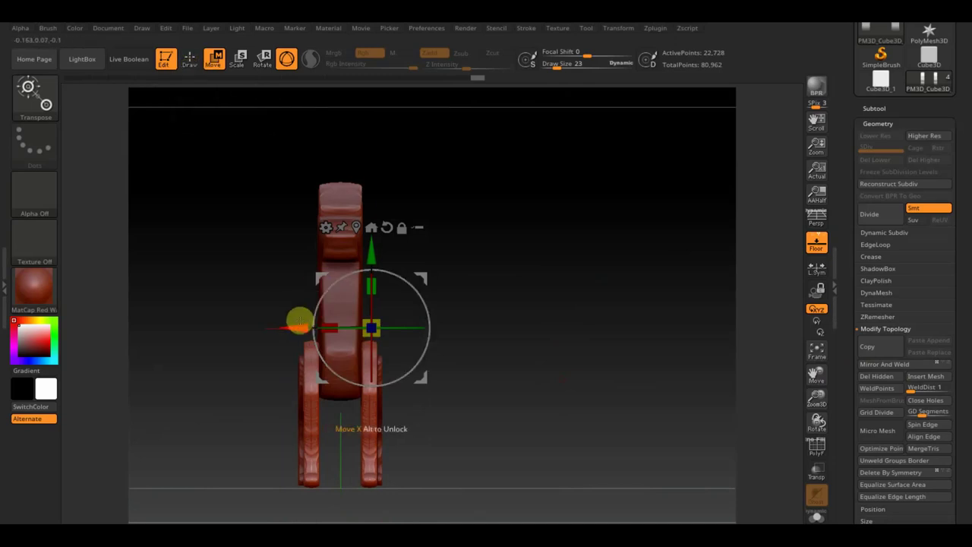
left_click(190, 59)
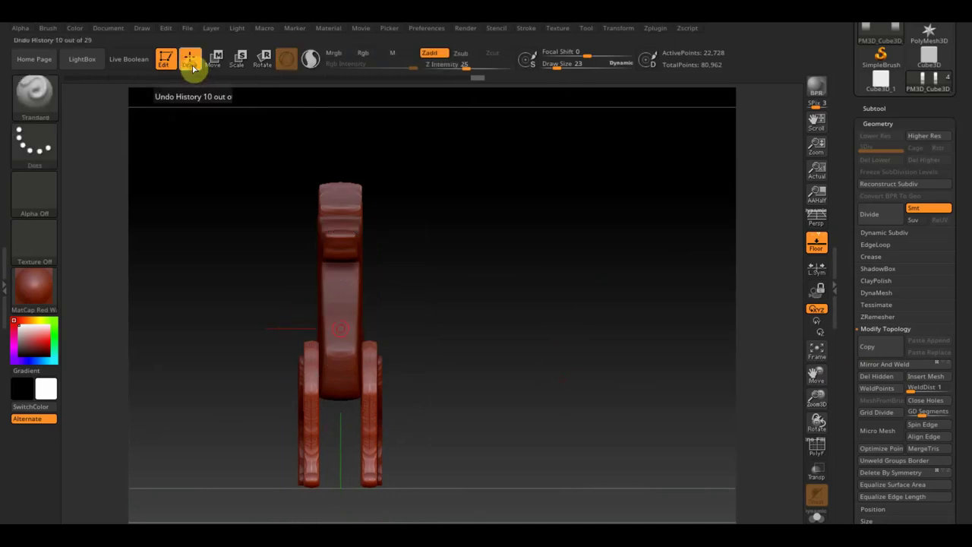
Step: Set brush size to 104 and smooth the dog's neck on the body piece
left_click(342, 314, "alt")
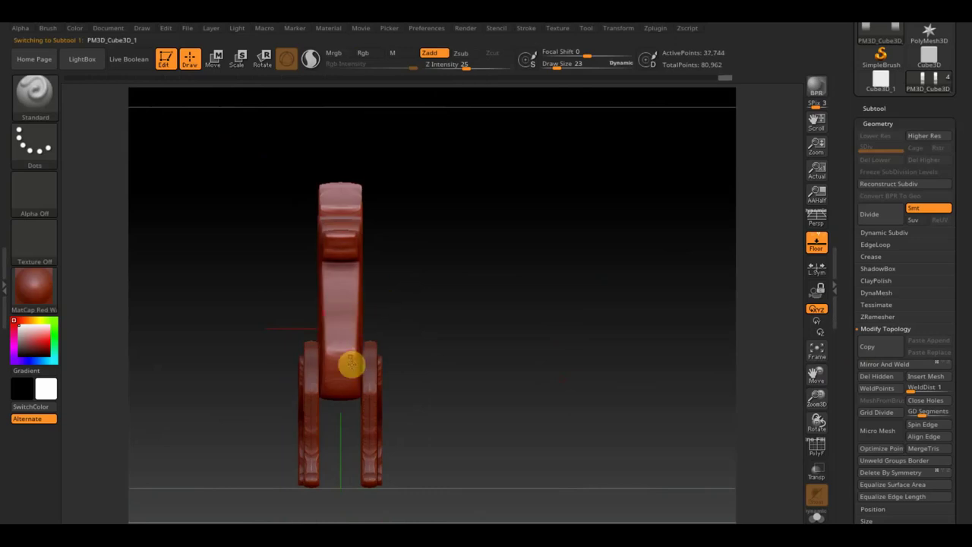
mouse_move(454, 307)
left_mouse_down()
mouse_move(436, 351)
mouse_move(451, 330)
left_mouse_up()
left_click_drag(557, 64, 570, 67)
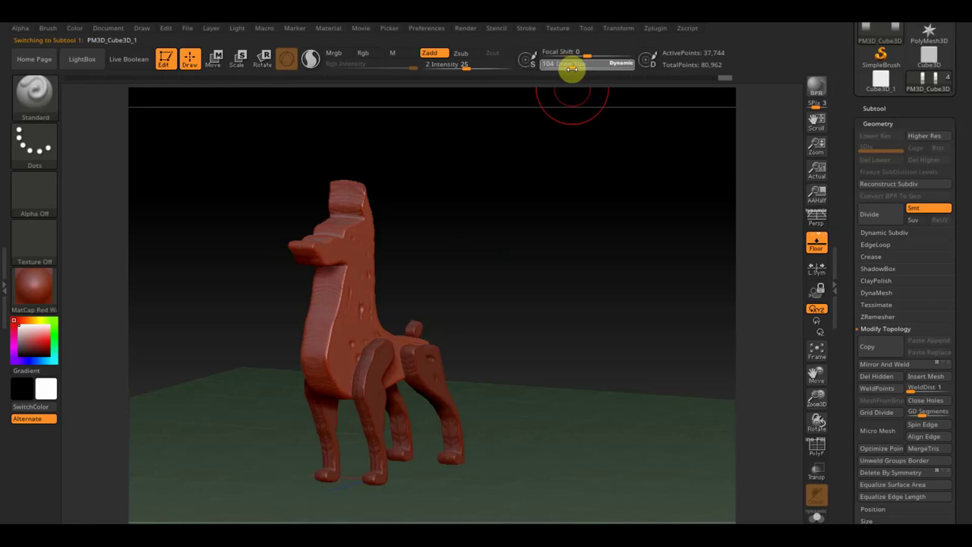
key("shift")
left_click_drag(345, 316, 342, 300, "shift")
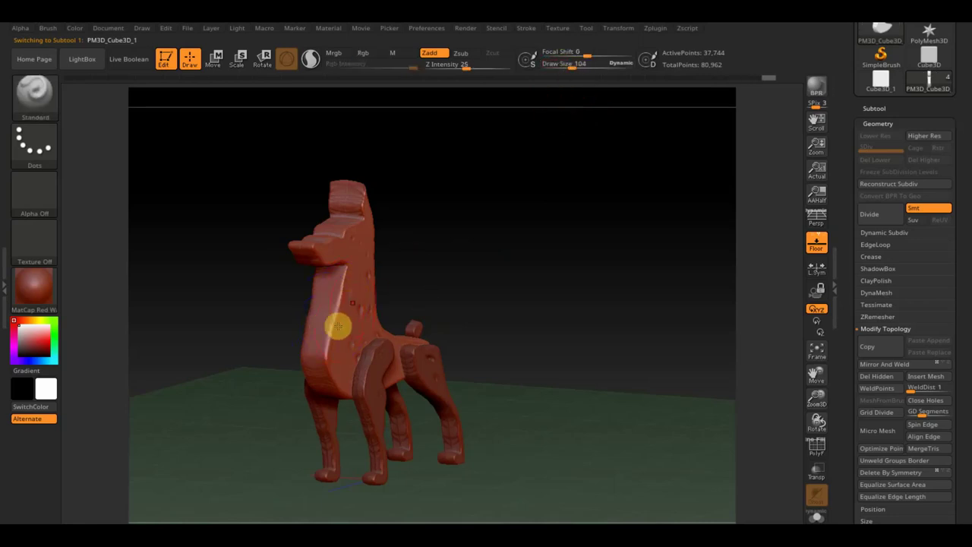
Step: In front view, mask a band across the head top and invert the mask
mouse_move(449, 267)
left_mouse_down()
mouse_move(417, 262)
mouse_move(366, 307)
mouse_move(360, 233)
mouse_move(367, 228)
mouse_move(369, 291)
mouse_move(438, 348)
left_mouse_up()
mouse_move(519, 309)
left_mouse_down()
mouse_move(605, 295)
mouse_move(586, 295)
left_mouse_up()
key("ctrl")
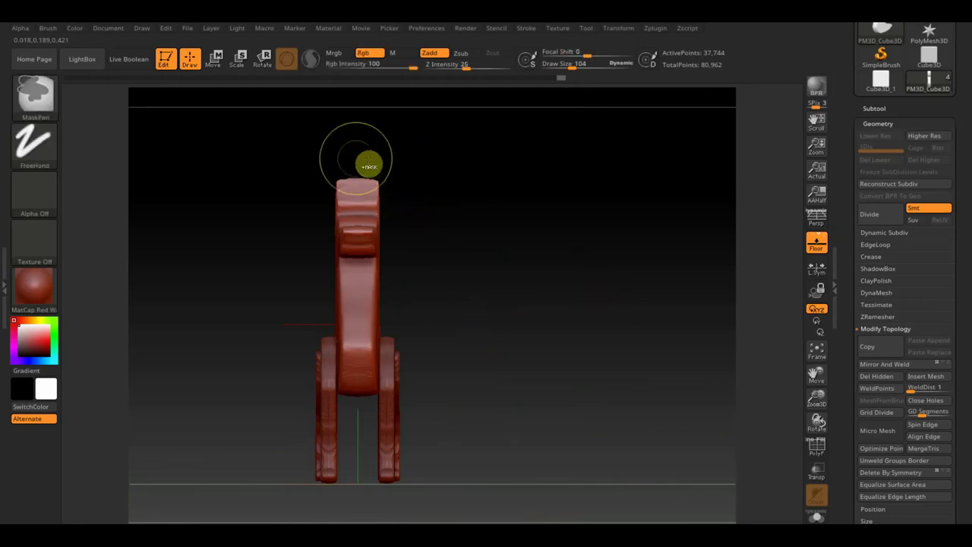
left_click_drag(356, 163, 359, 167, "ctrl")
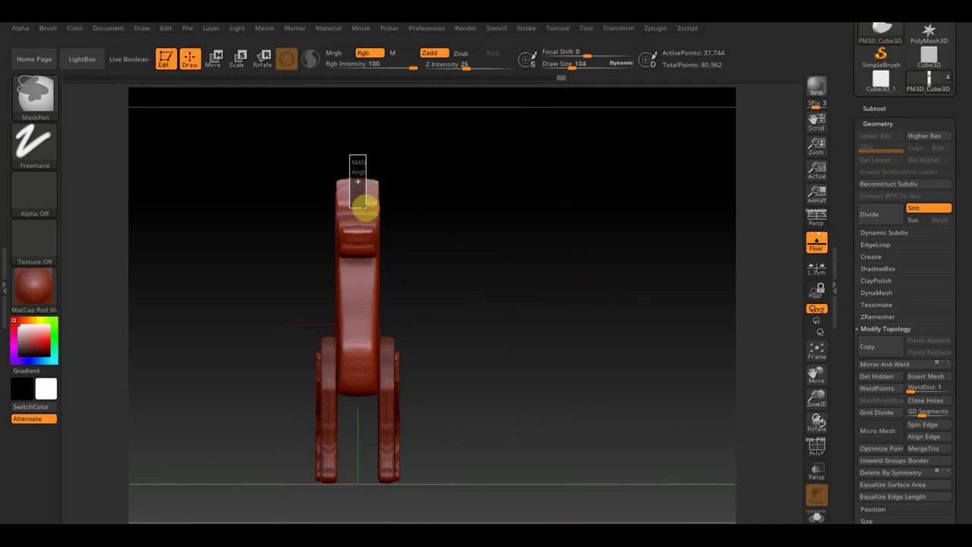
mouse_move(412, 204)
left_mouse_down()
mouse_move(460, 205)
mouse_move(448, 208)
left_mouse_up()
key("ctrl")
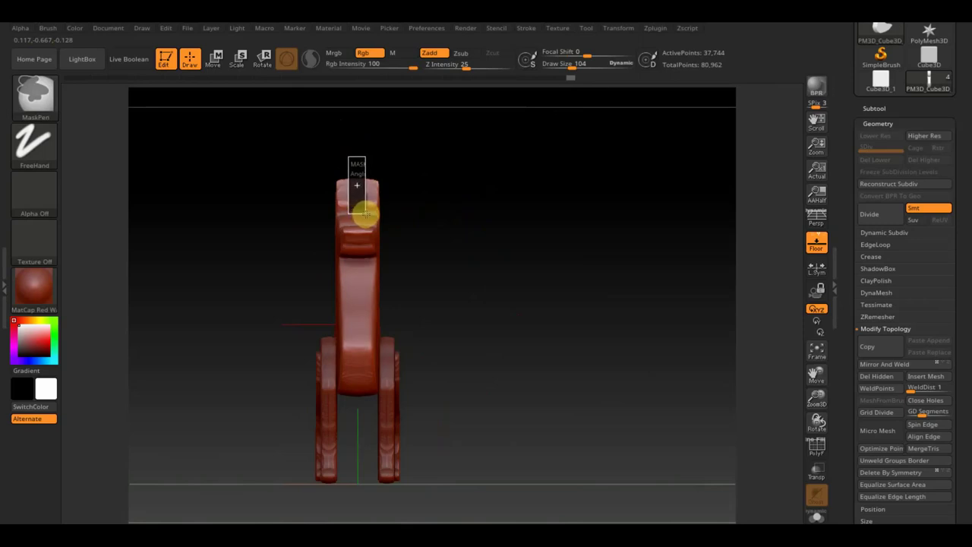
left_click(366, 214, "ctrl")
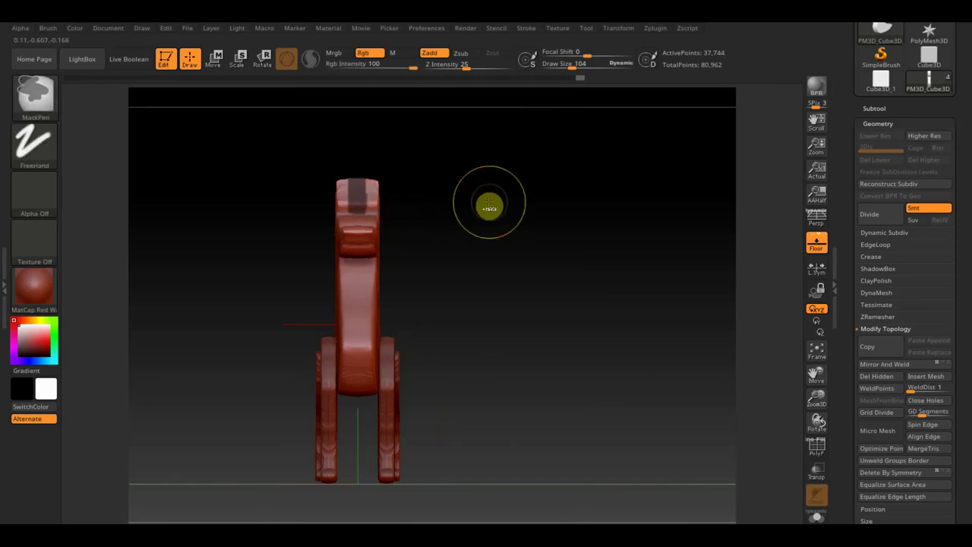
left_click(489, 205, "ctrl")
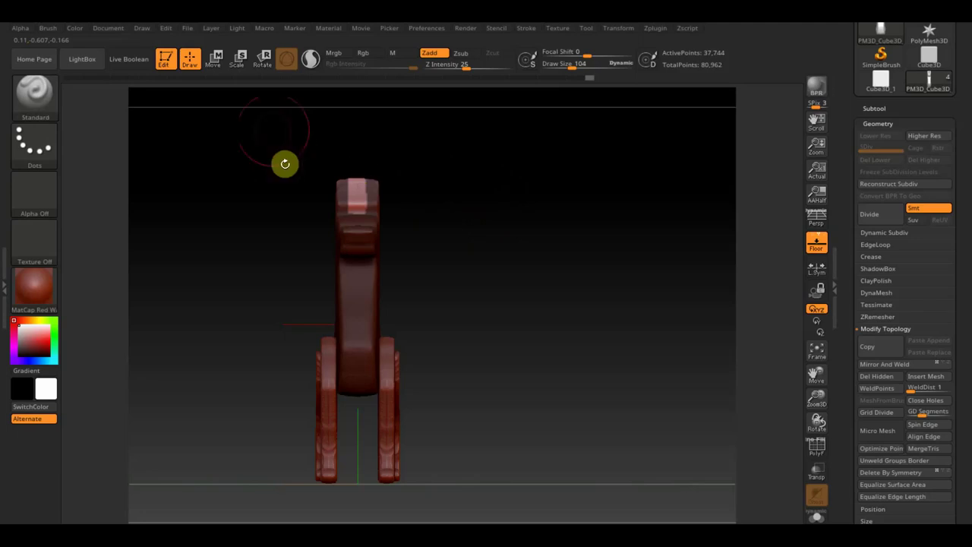
Step: Push the head centre down into a notch forming two ears, clear the mask, and smooth the head top
left_click(215, 63)
left_click_drag(354, 238, 354, 282)
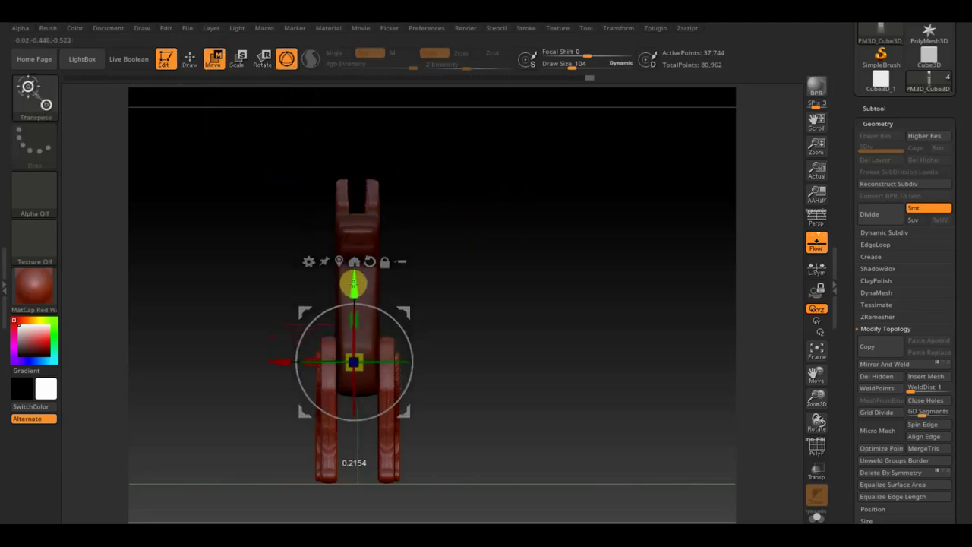
left_click(189, 61)
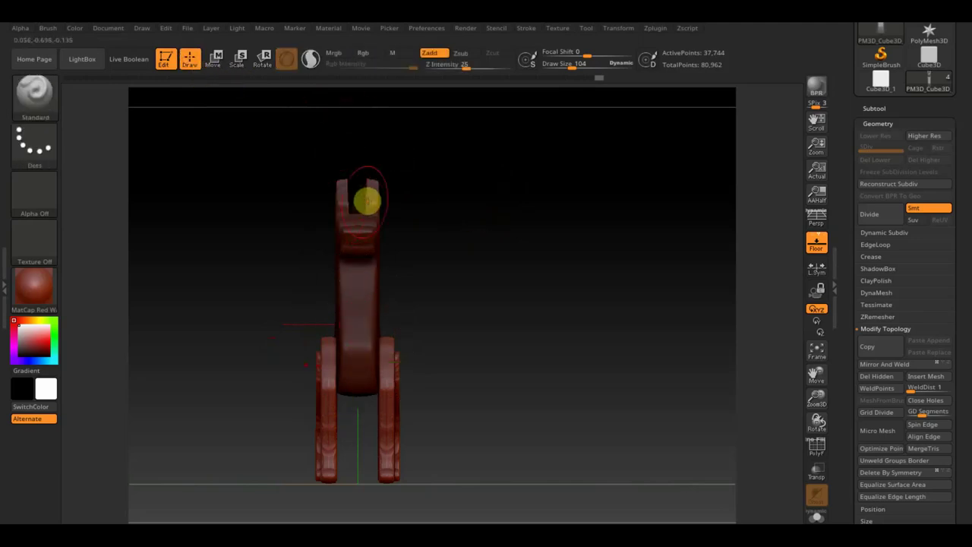
mouse_move(472, 199)
left_mouse_down("ctrl")
mouse_move(527, 248)
mouse_move(491, 285)
mouse_move(539, 250)
left_mouse_up("ctrl")
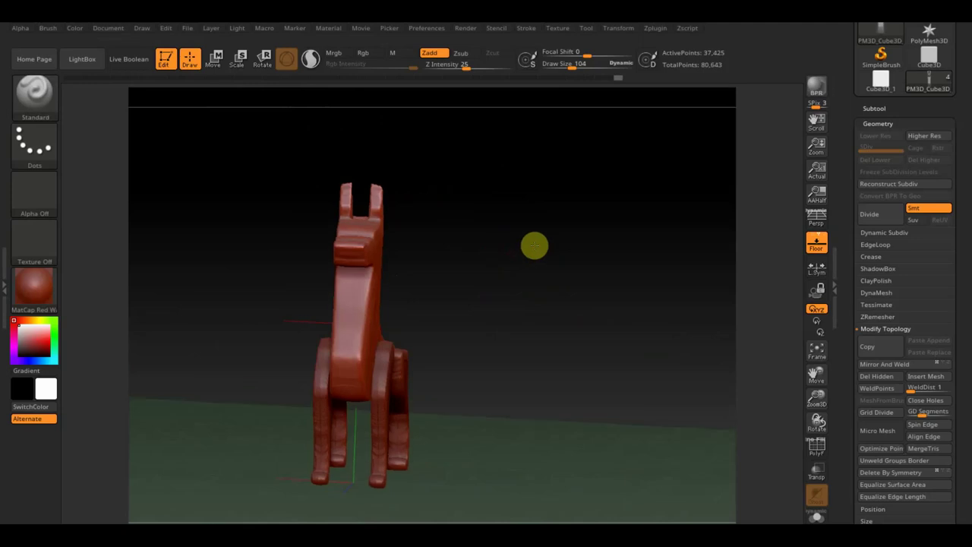
left_click_drag(358, 190, 347, 189, "shift")
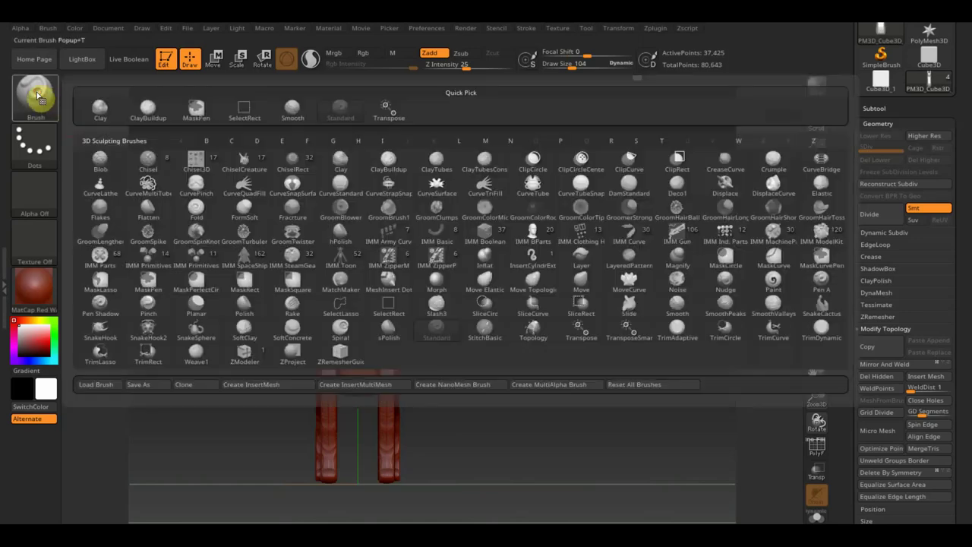
left_click(35, 93)
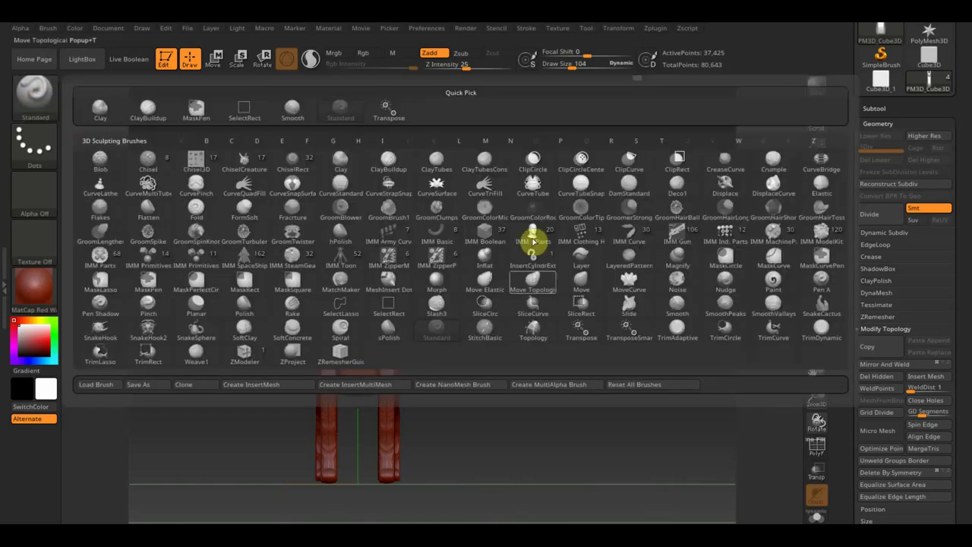
Step: Choose the Move Topological brush with size 168
left_click(536, 283)
left_click_drag(568, 65, 576, 66)
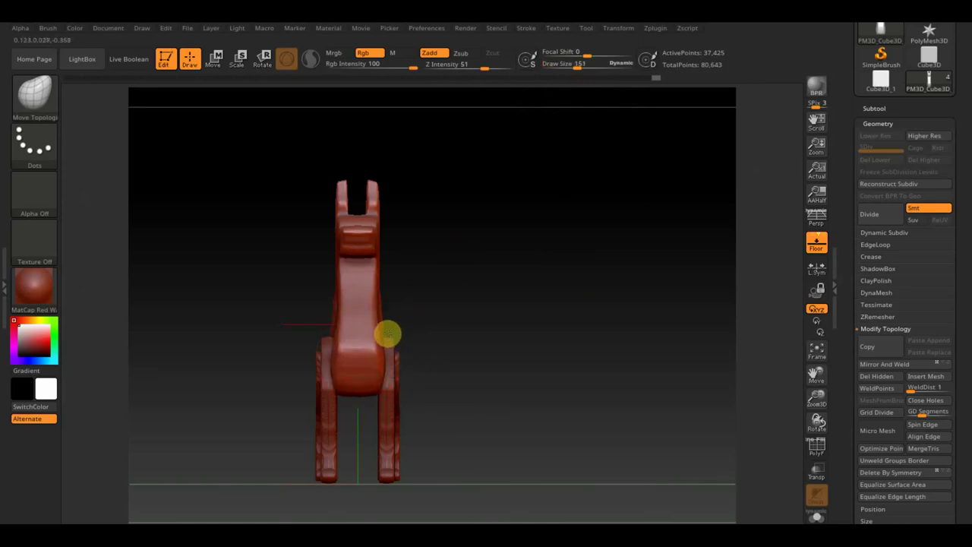
key("shift")
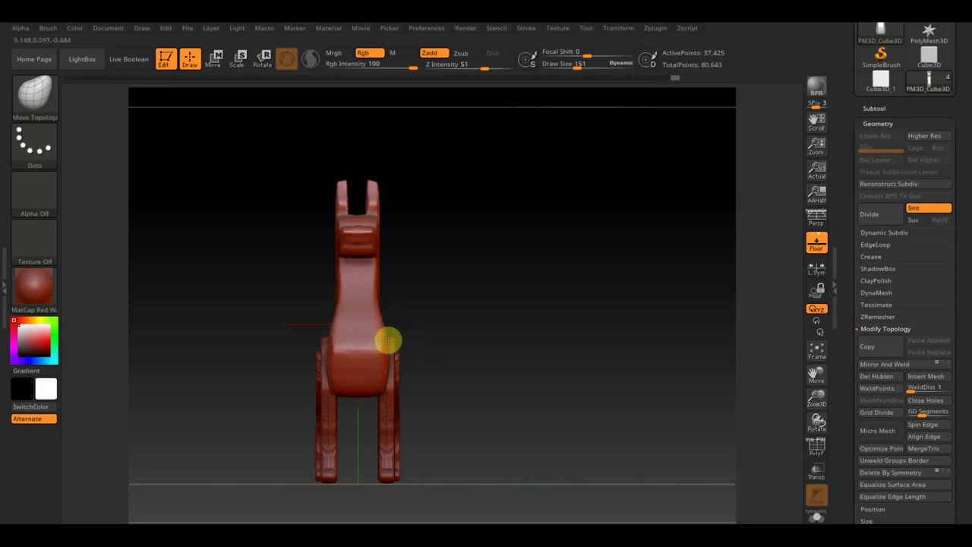
Step: Inspect the dog from side and top angles, return to front view, and select leg subtool PM3D_Cube3D_3
mouse_move(360, 406)
left_mouse_down()
mouse_move(489, 399)
mouse_move(443, 393)
left_mouse_up()
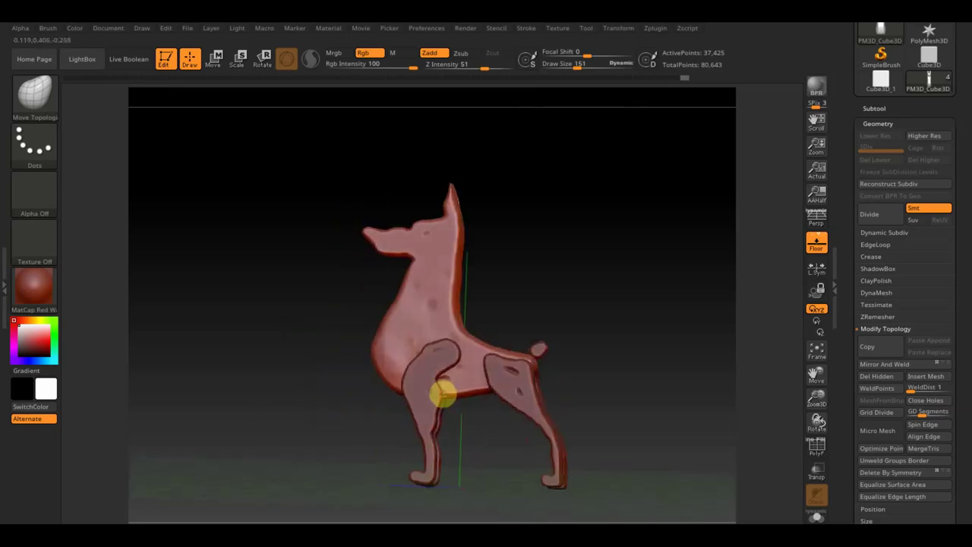
mouse_move(518, 359)
left_mouse_down()
mouse_move(540, 341)
mouse_move(537, 395)
left_mouse_up()
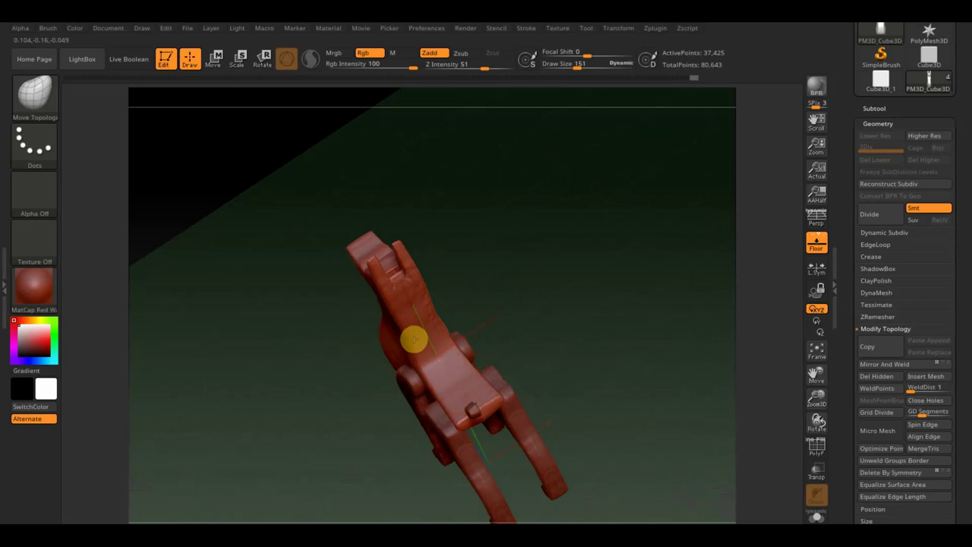
key("shift")
mouse_move(494, 353)
left_mouse_down()
mouse_move(542, 364)
mouse_move(564, 393)
mouse_move(512, 403)
left_mouse_up()
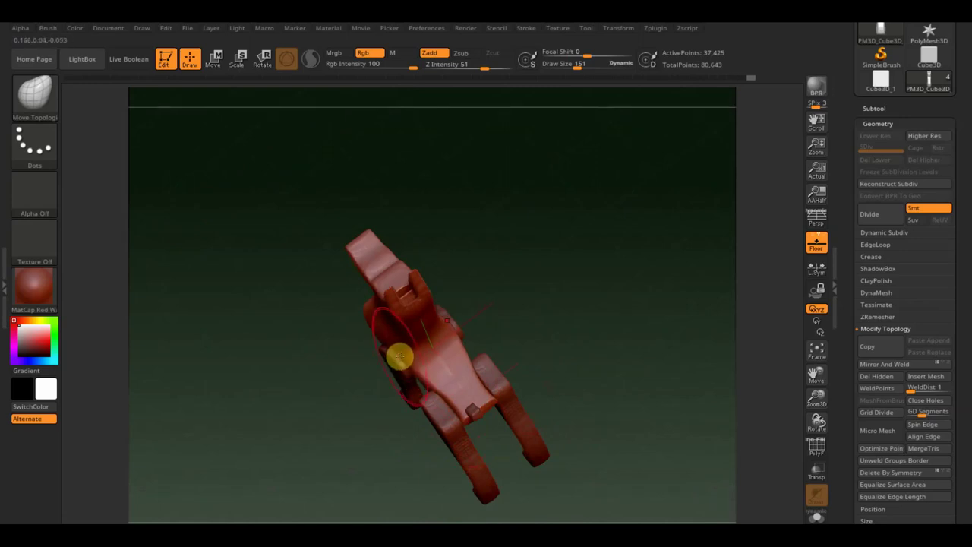
mouse_move(392, 356)
left_mouse_down()
mouse_move(564, 321)
mouse_move(578, 266)
mouse_move(571, 341)
mouse_move(542, 342)
mouse_move(555, 369)
mouse_move(567, 336)
mouse_move(584, 330)
mouse_move(627, 352)
mouse_move(612, 380)
mouse_move(574, 345)
left_mouse_up()
left_click_drag(543, 348, 554, 353, "shift")
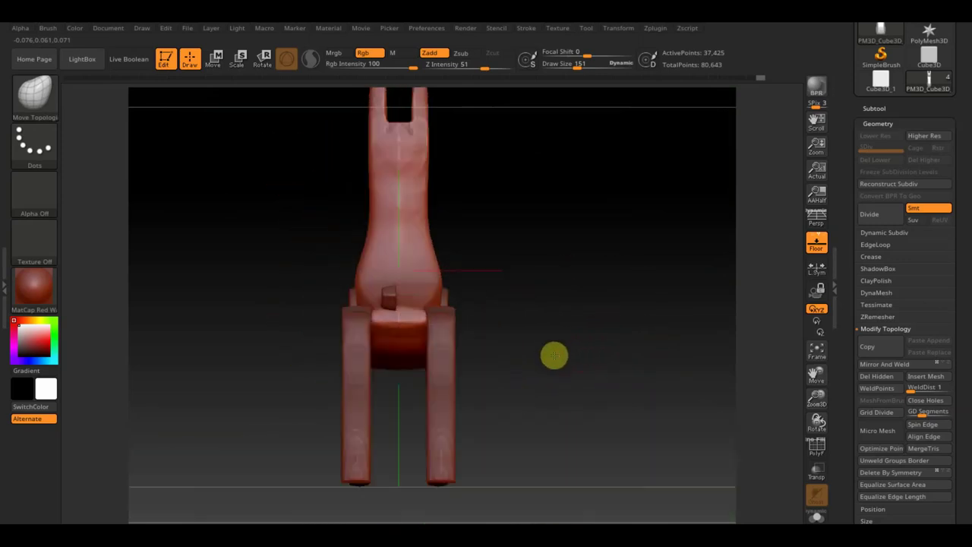
left_click(444, 356, "alt")
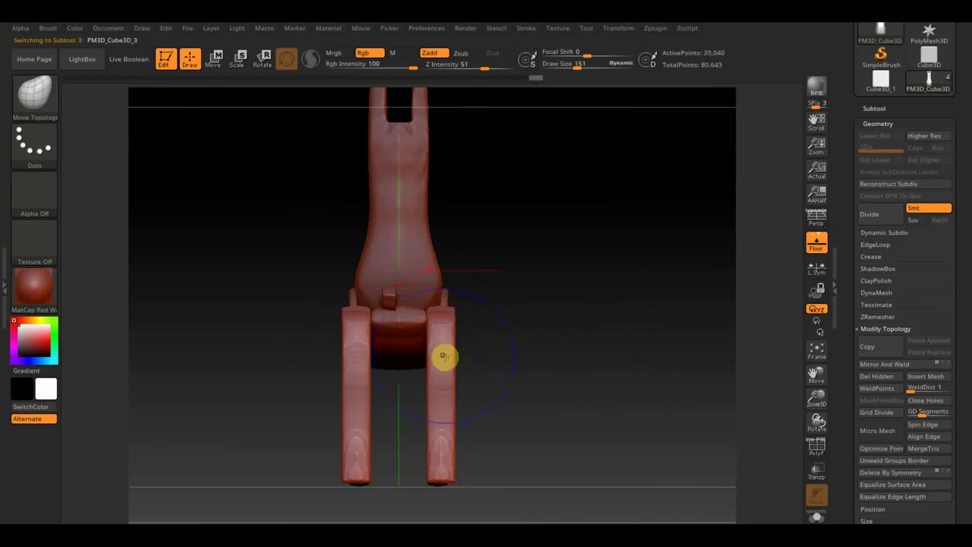
Step: Shift the legs' gizmo along X and mirror-and-weld so both front legs match
left_click(216, 59)
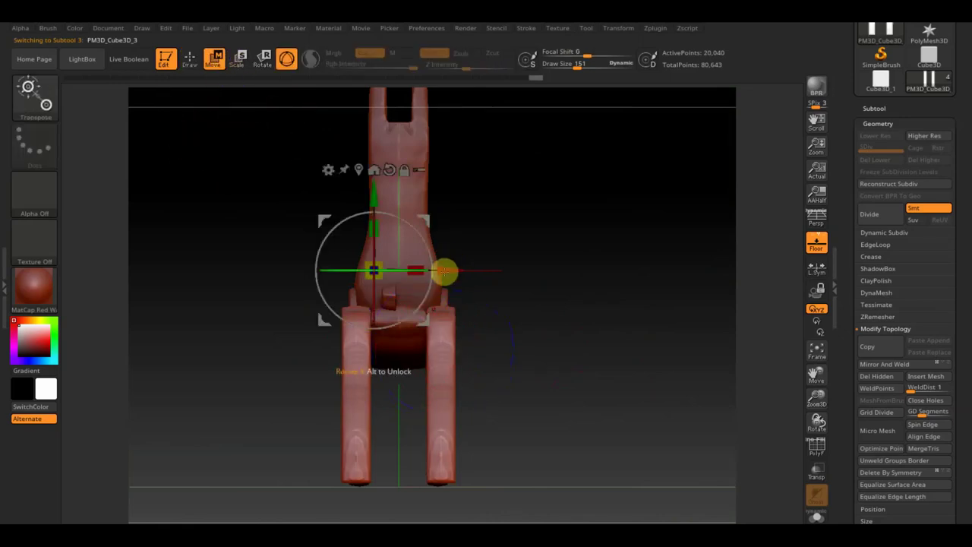
mouse_move(443, 271)
left_mouse_down()
mouse_move(512, 284)
mouse_move(471, 272)
left_mouse_up()
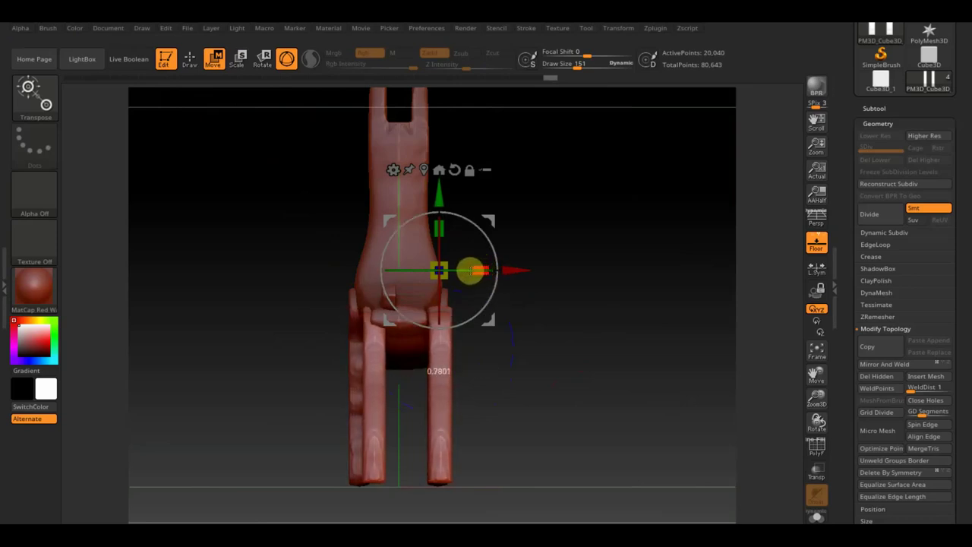
left_click(885, 365)
Step: Return to sculpting with Draw Size 81 and a low front view for masking
left_click(189, 58)
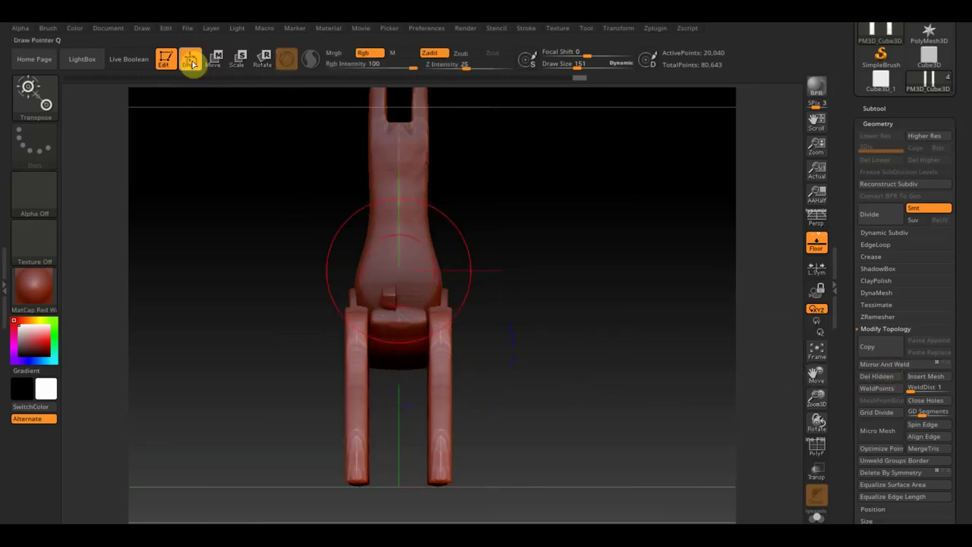
left_click_drag(579, 65, 568, 68)
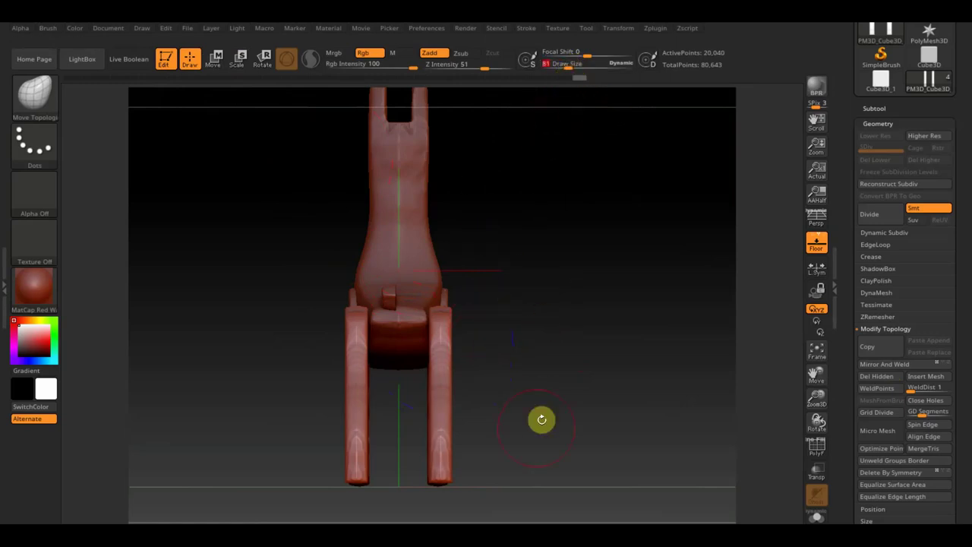
mouse_move(522, 431)
left_mouse_down()
mouse_move(501, 419)
mouse_move(534, 395)
mouse_move(501, 384)
mouse_move(542, 386)
left_mouse_up()
key("ctrl")
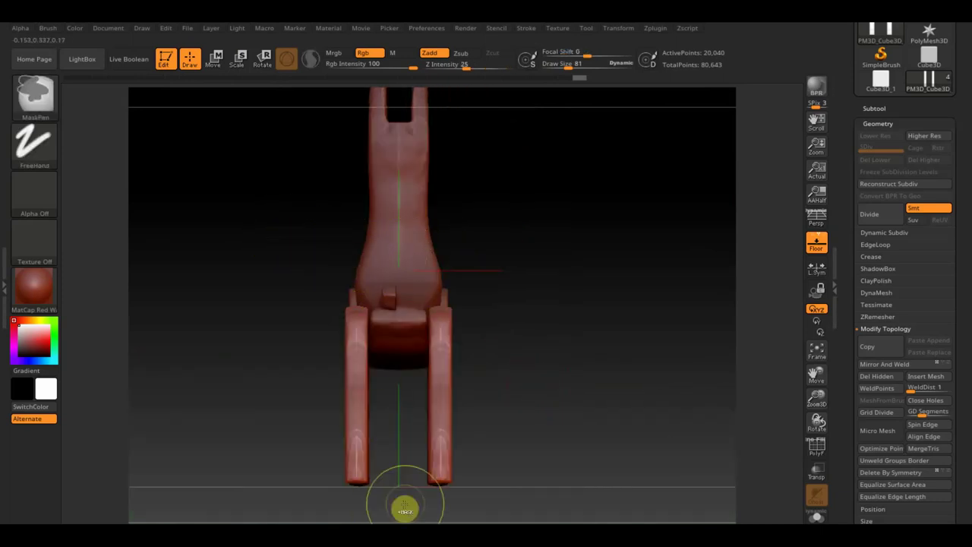
Step: Mask the body and hind leg, then invert so only the lower left front leg stays unmasked
left_click_drag(407, 515, 334, 296, "ctrl")
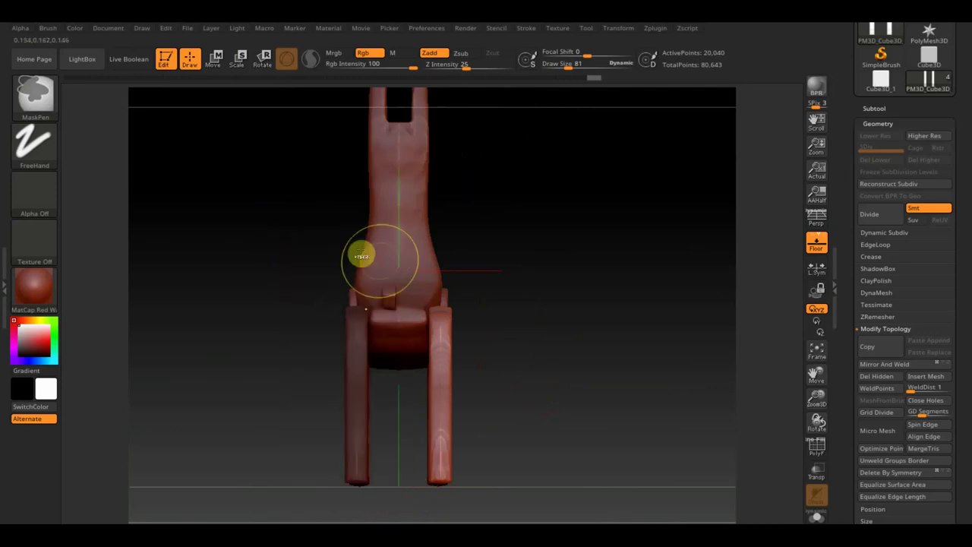
mouse_move(297, 244)
left_mouse_down("ctrl")
mouse_move(523, 380)
mouse_move(569, 391)
mouse_move(521, 392)
left_mouse_up("ctrl")
left_click(634, 400, "ctrl")
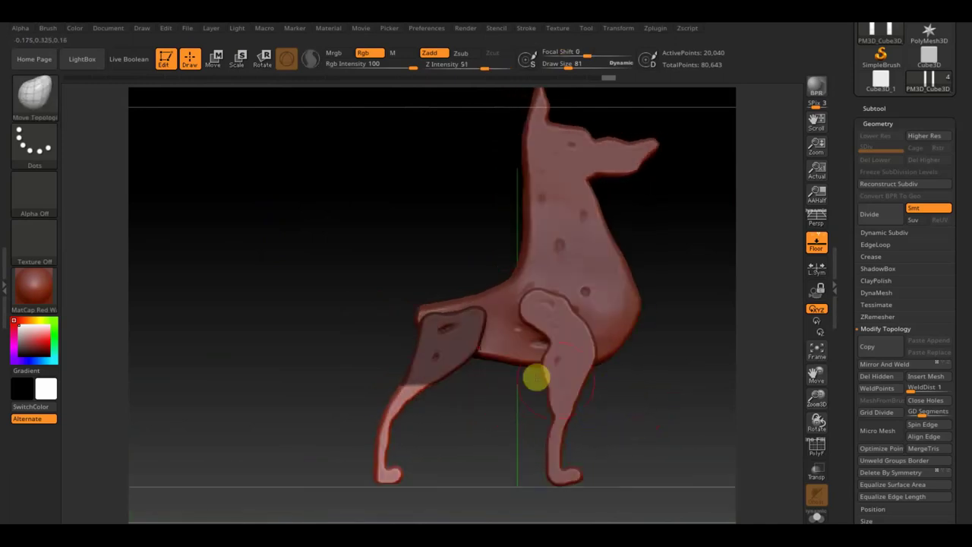
left_click_drag(323, 235, 515, 398, "ctrl")
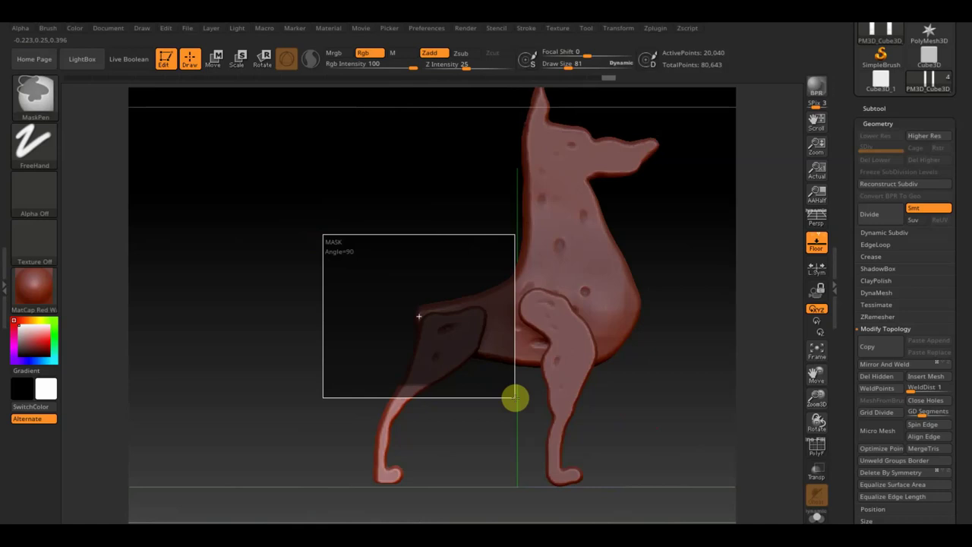
left_click_drag(514, 397, 516, 397, "ctrl")
left_click_drag(287, 307, 521, 341)
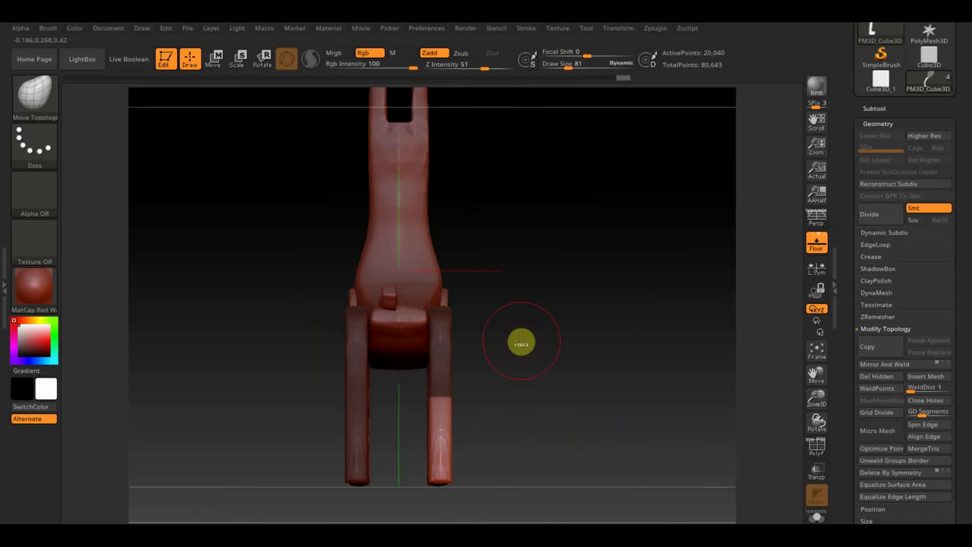
key("ctrl")
left_click(522, 346, "ctrl")
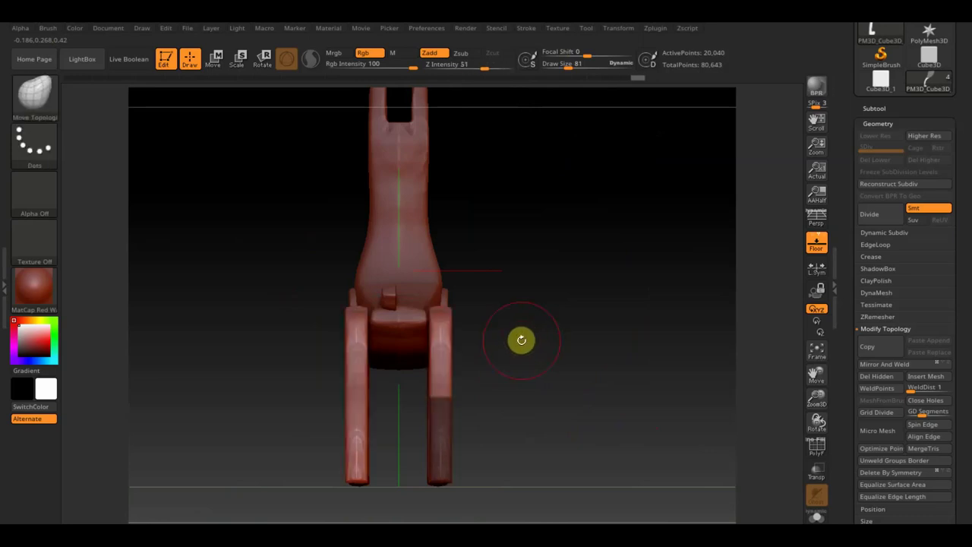
left_click_drag(404, 503, 277, 247, "ctrl")
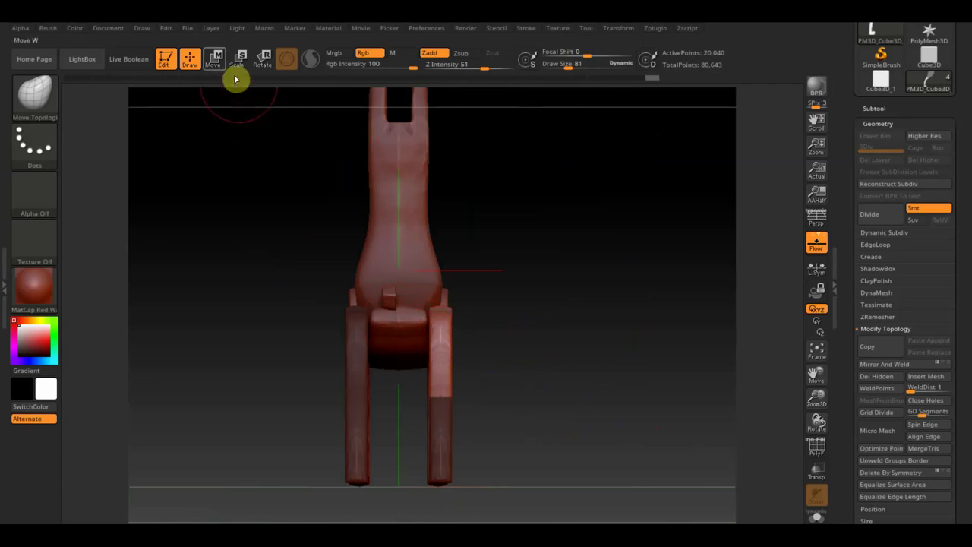
Step: Rotate the lower leg about 11 degrees with the Transpose gizmo, then clear the mask
left_click(212, 58)
mouse_move(495, 236)
left_mouse_down()
mouse_move(483, 239)
mouse_move(491, 258)
left_mouse_up()
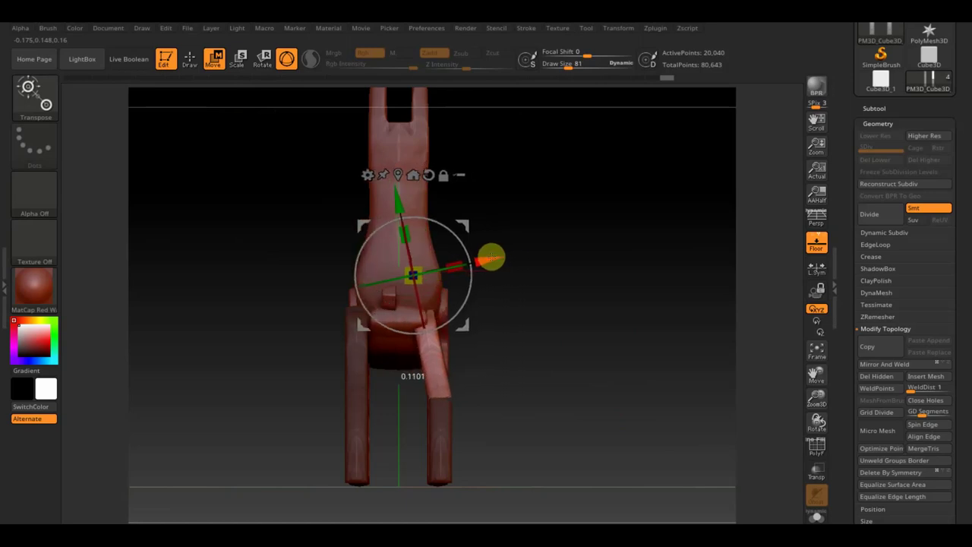
left_click(556, 433, "ctrl")
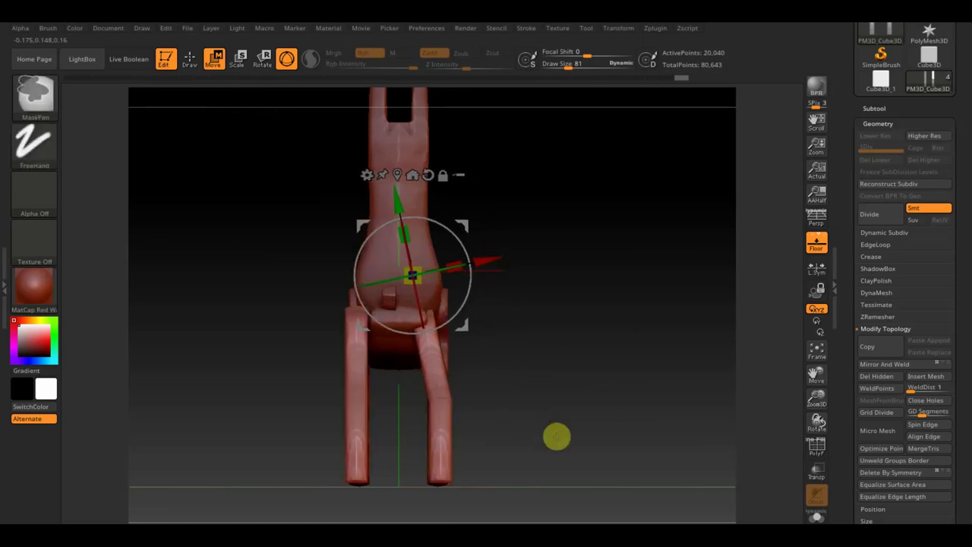
mouse_move(556, 400)
left_mouse_down()
mouse_move(545, 406)
mouse_move(559, 396)
left_mouse_up()
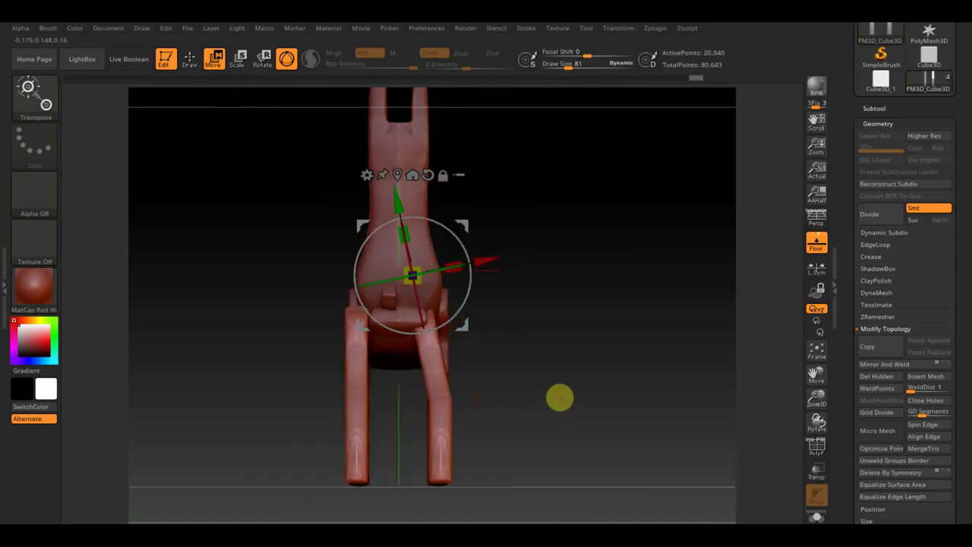
Step: Check the bent leg from the side, then mirror it to the other side with Mirror And Weld
left_click(191, 58)
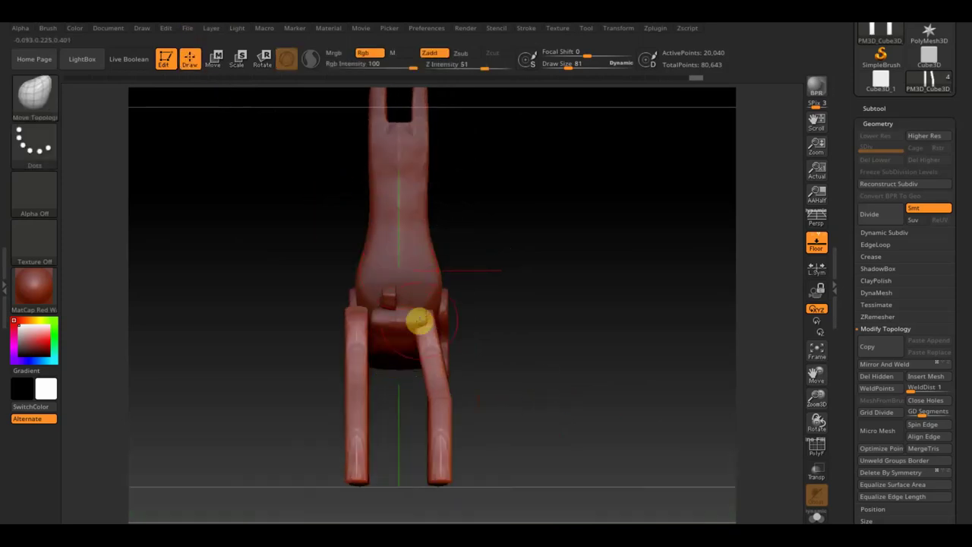
mouse_move(436, 323)
left_mouse_down()
mouse_move(508, 336)
mouse_move(449, 326)
left_mouse_up()
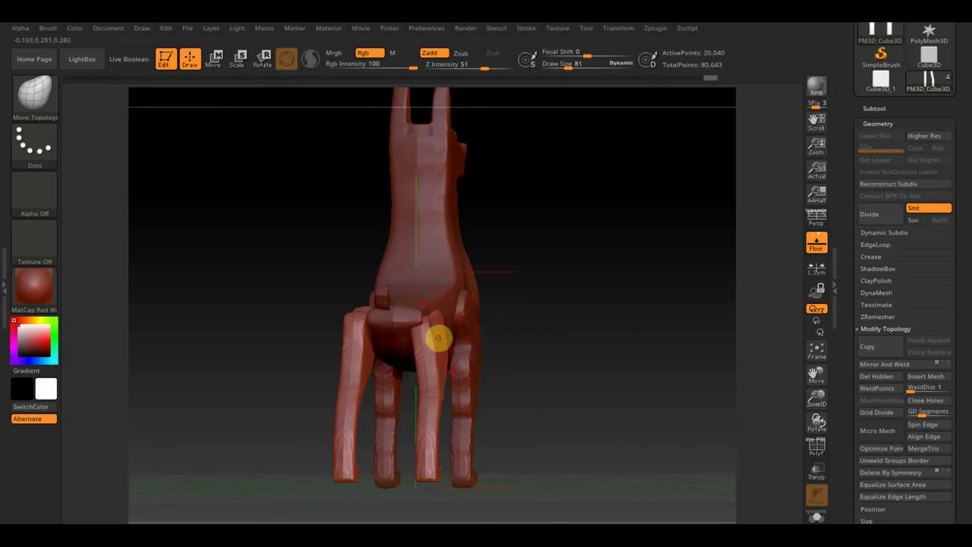
mouse_move(533, 402)
left_mouse_down()
mouse_move(544, 405)
mouse_move(475, 405)
left_mouse_up()
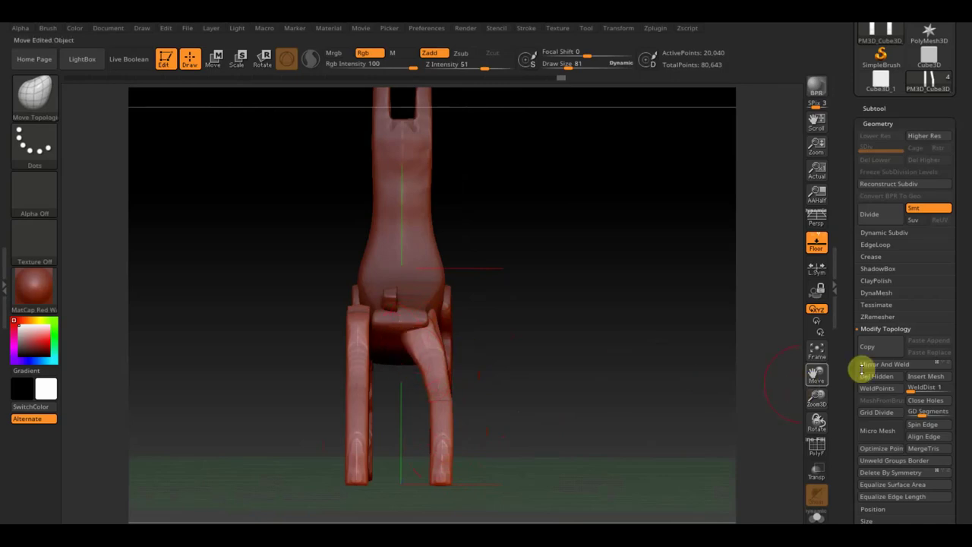
left_click(881, 365)
mouse_move(788, 372)
left_mouse_down()
mouse_move(618, 364)
mouse_move(562, 393)
left_mouse_up()
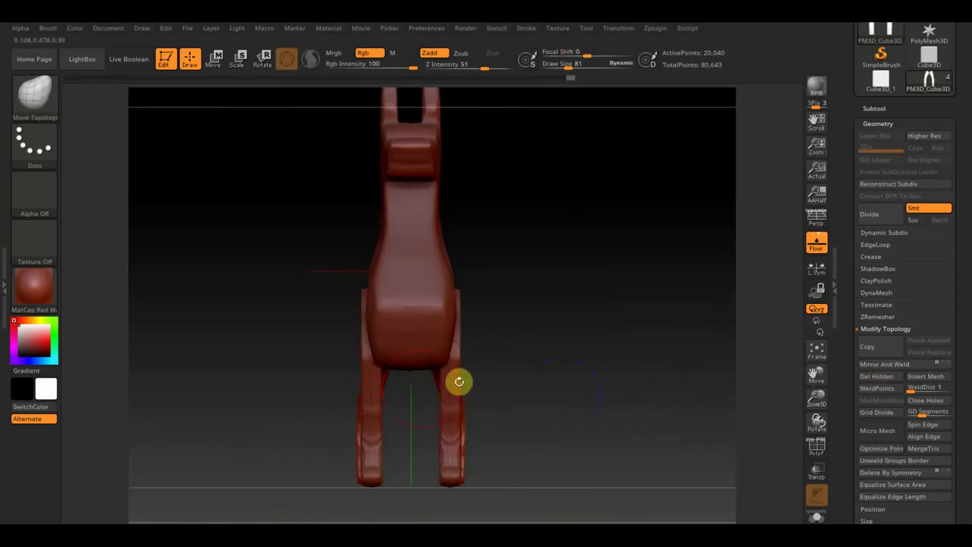
Step: Select the PM3D_Cube3D_2 subtool, then mask and isolate its front leg piece
left_click(369, 398, "alt")
left_click_drag(399, 390, 567, 380)
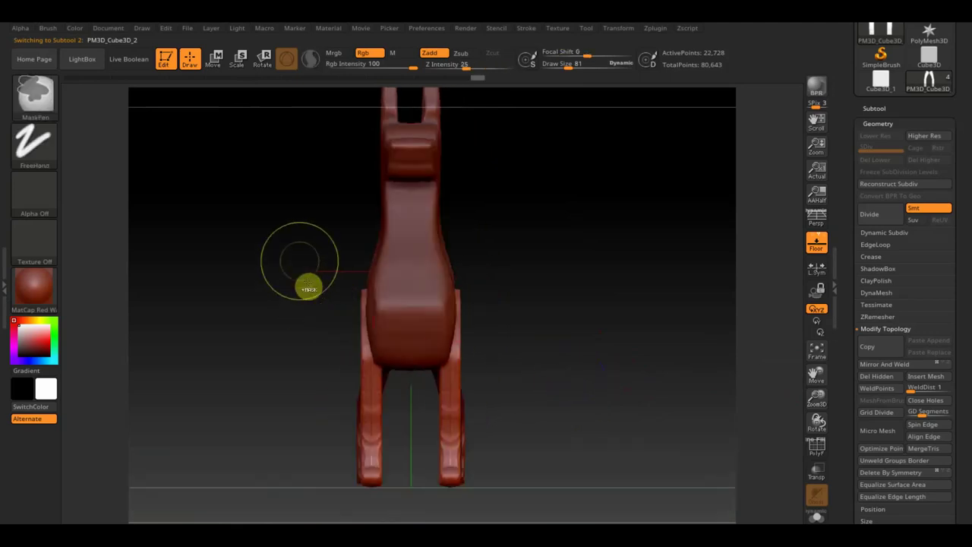
left_click_drag(300, 262, 409, 395, "ctrl")
mouse_move(521, 395)
left_mouse_down()
mouse_move(616, 393)
mouse_move(614, 403)
left_mouse_up()
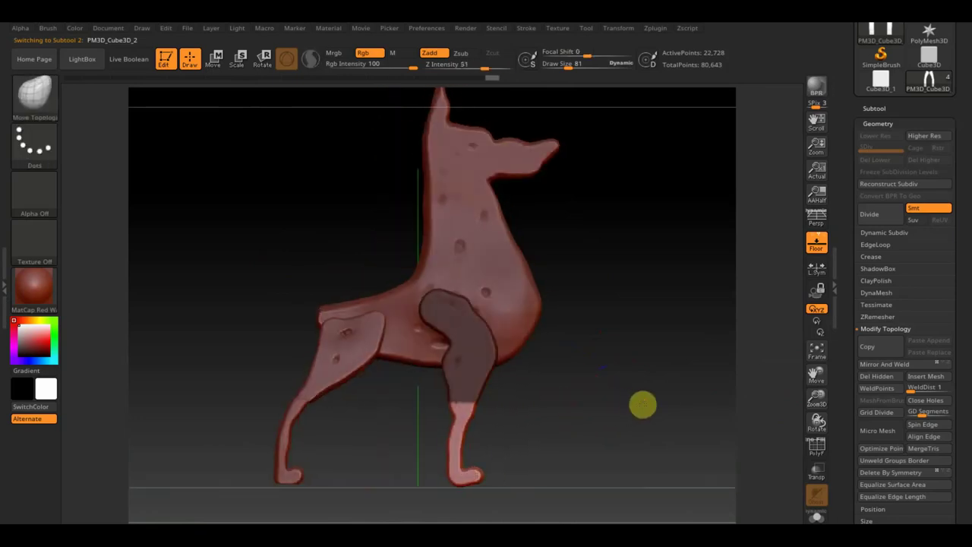
left_click(337, 234, "ctrl")
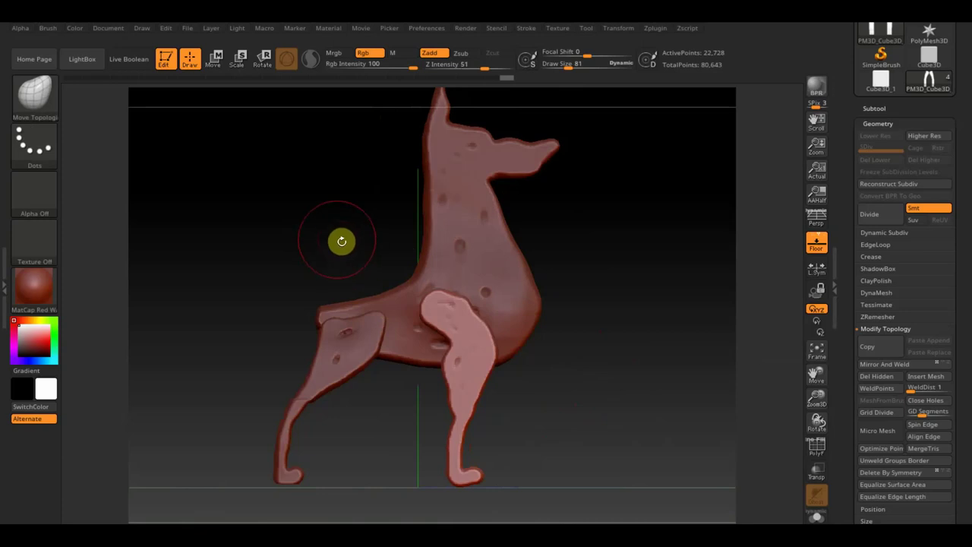
left_click(475, 325, "ctrl+shift")
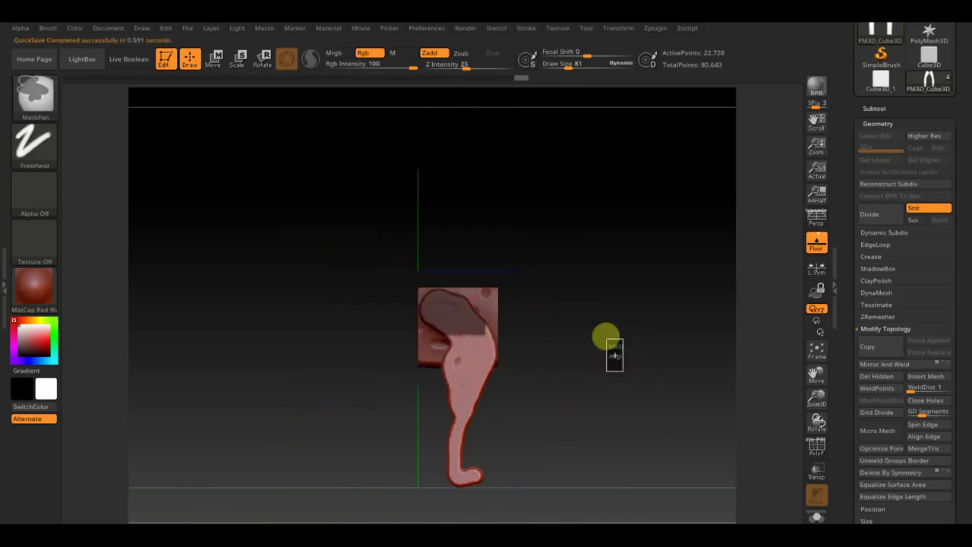
Step: Clear the leg mask, unhide the rest of the dog and turn it to face straight forward
left_click_drag(614, 347, 610, 337, "ctrl")
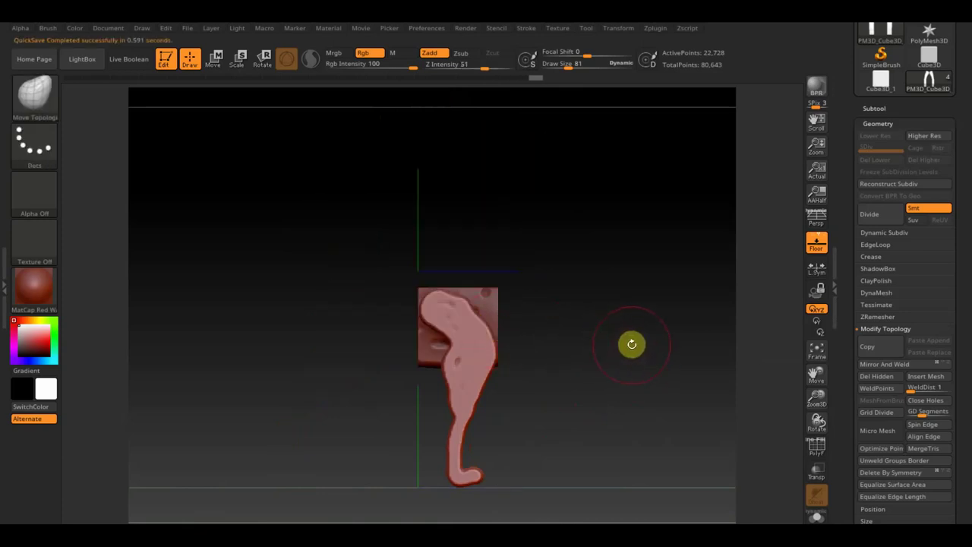
left_click(631, 343, "ctrl+shift")
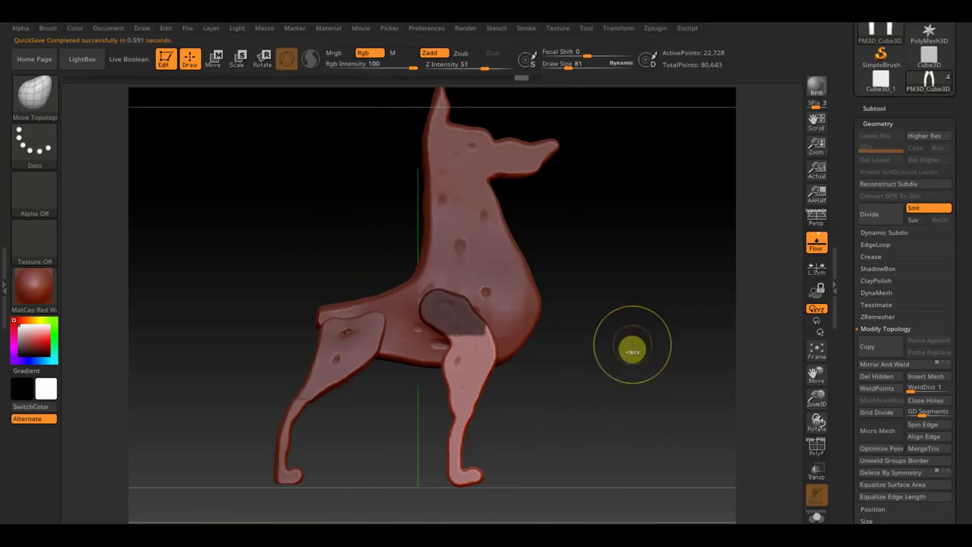
left_click_drag(643, 332, 651, 340, "ctrl")
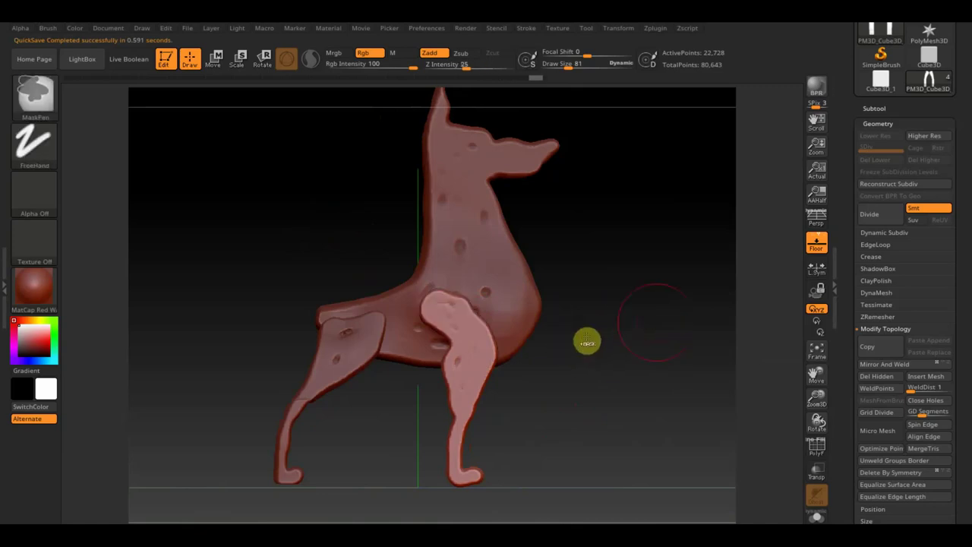
mouse_move(627, 351)
left_mouse_down("shift")
mouse_move(567, 358)
mouse_move(575, 365)
left_mouse_up("shift")
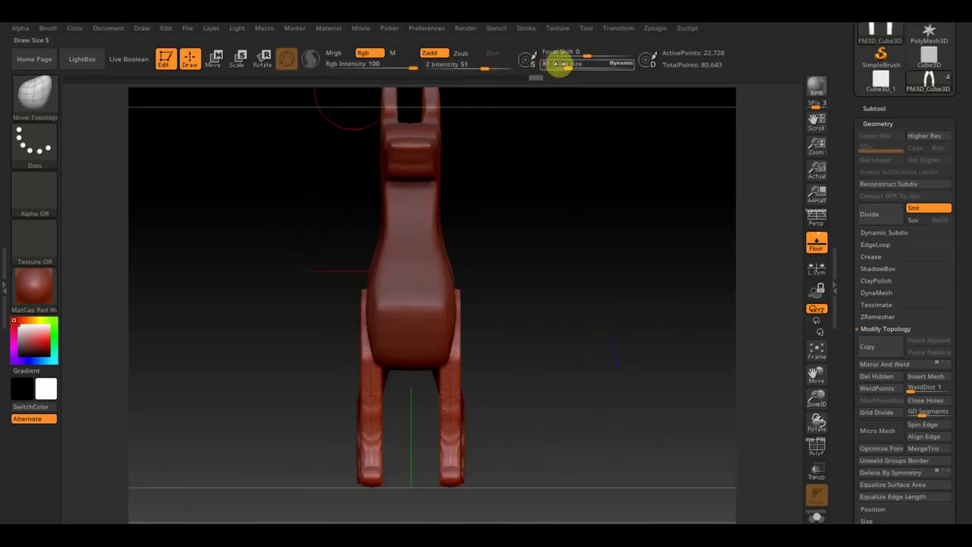
Step: Enlarge the brush, push the front leg into shape from side views, and apply Mirror And Weld
mouse_move(568, 69)
left_mouse_down()
mouse_move(583, 68)
mouse_move(562, 87)
left_mouse_up()
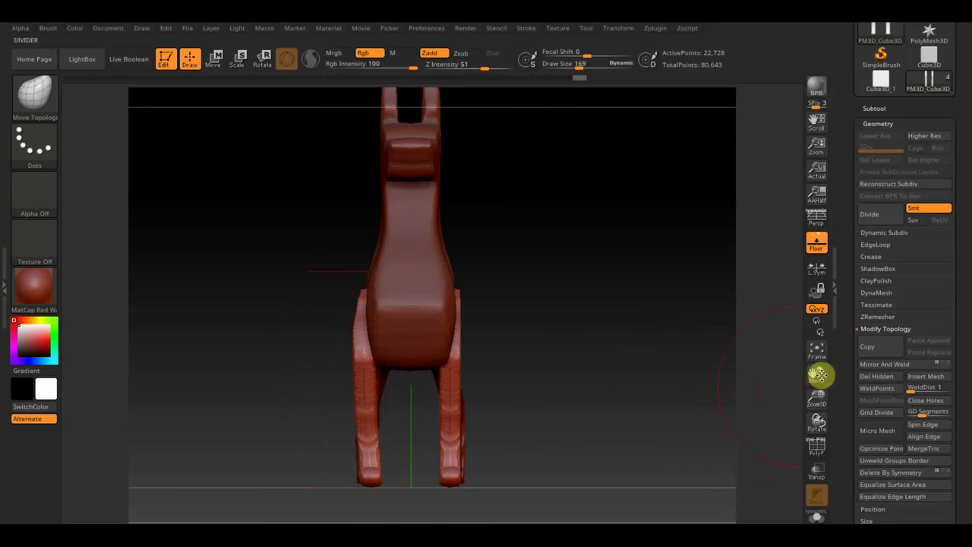
left_click(852, 365)
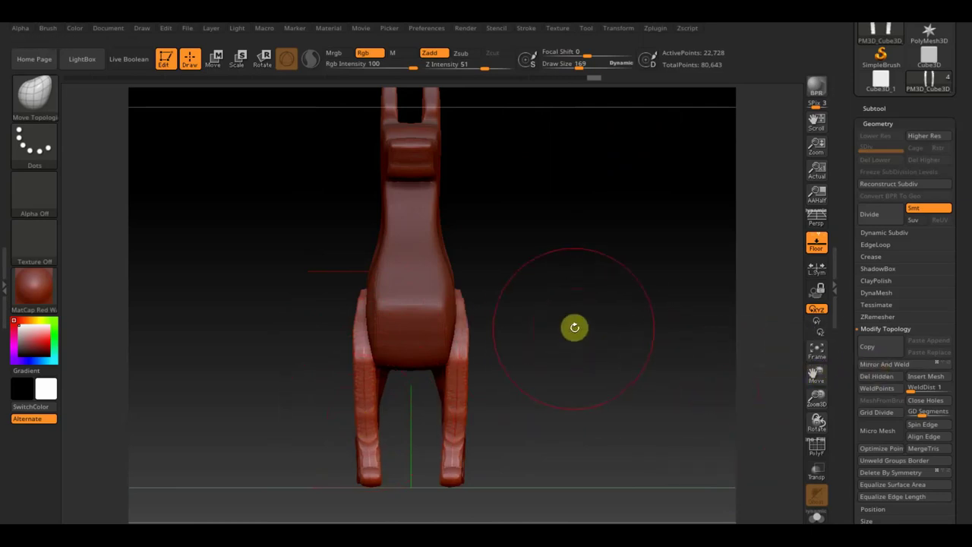
mouse_move(583, 335)
left_mouse_down()
mouse_move(569, 315)
mouse_move(578, 317)
mouse_move(525, 319)
mouse_move(565, 316)
mouse_move(577, 302)
mouse_move(517, 311)
mouse_move(524, 323)
mouse_move(594, 323)
mouse_move(616, 311)
mouse_move(600, 342)
left_mouse_up()
mouse_move(455, 364)
left_mouse_down()
mouse_move(596, 365)
mouse_move(587, 373)
left_mouse_up()
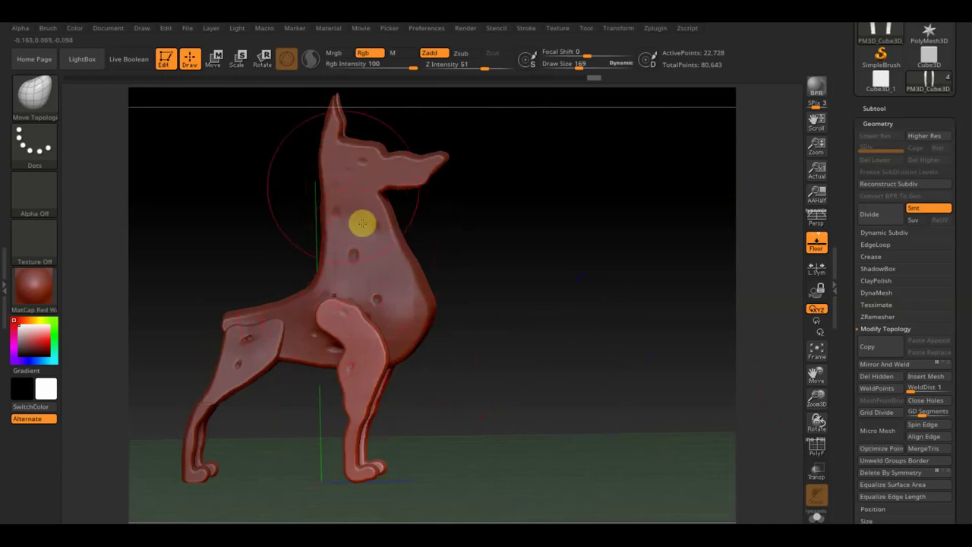
left_click_drag(586, 305, 594, 326, "shift")
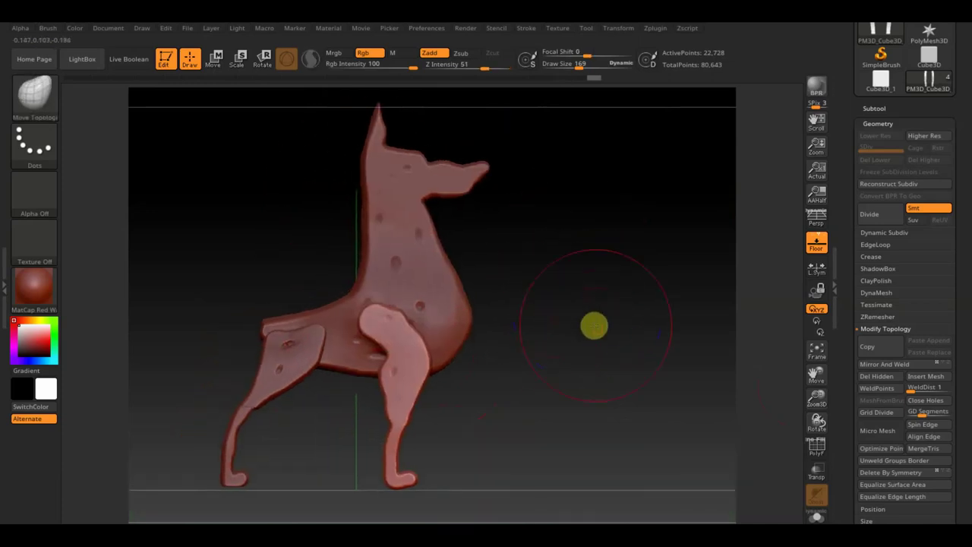
mouse_move(486, 372)
left_mouse_down()
mouse_move(581, 382)
mouse_move(482, 379)
left_mouse_up()
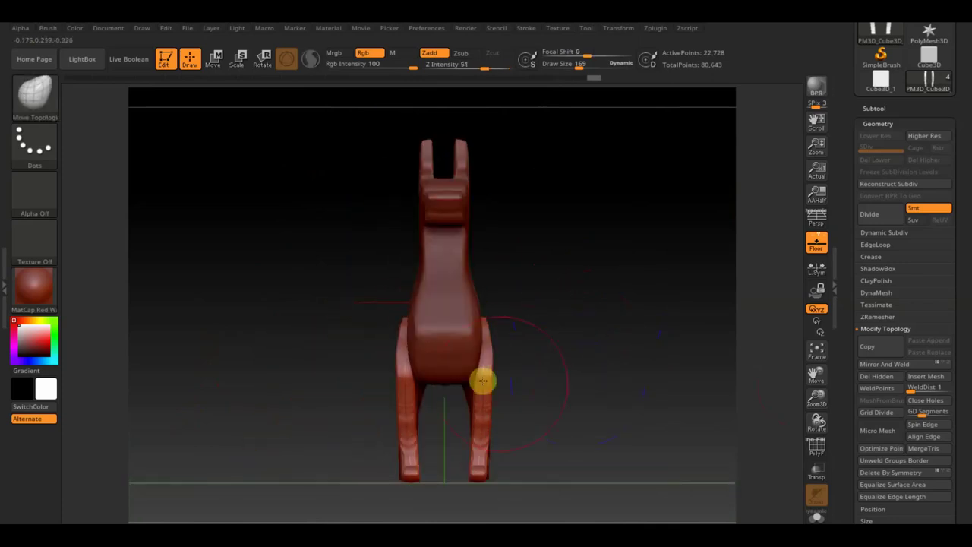
left_click_drag(408, 368, 411, 455)
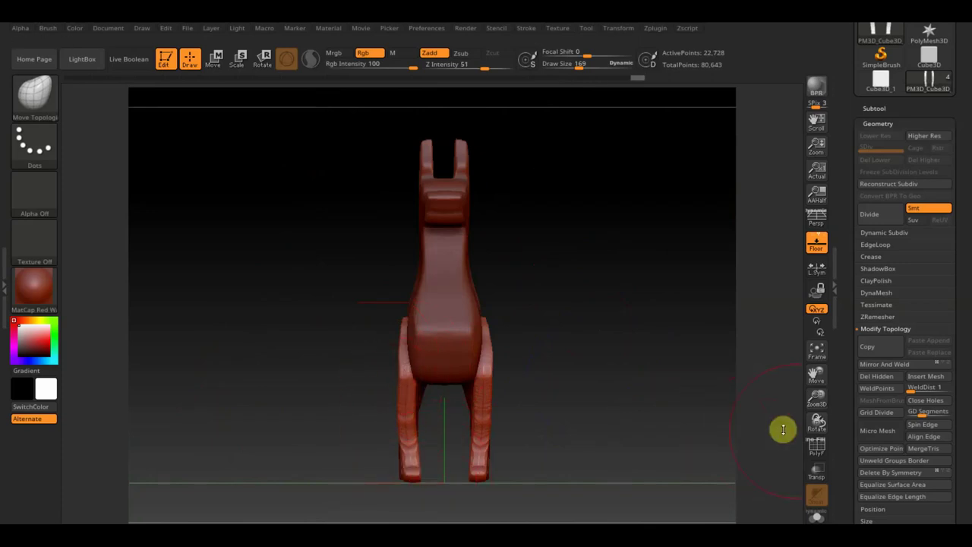
left_click(885, 366)
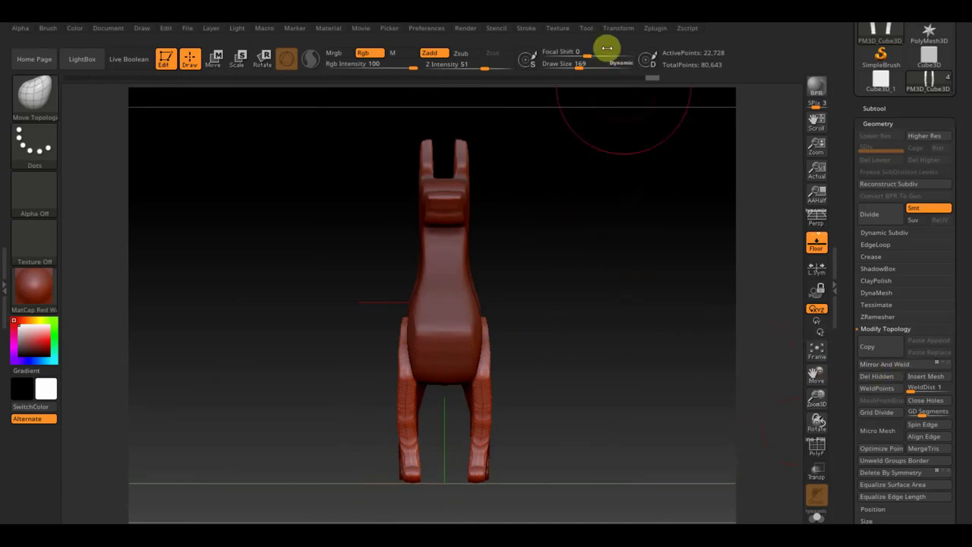
left_click(560, 32)
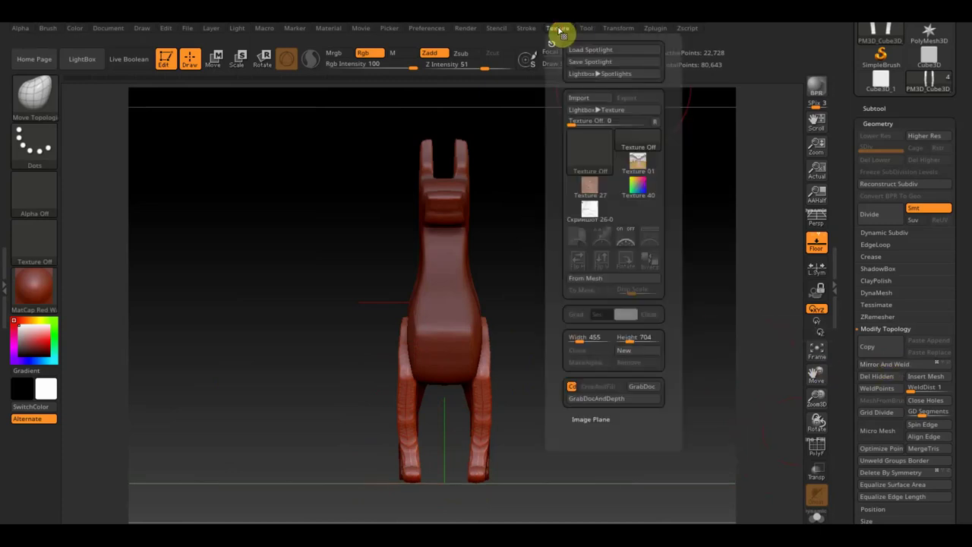
left_click(586, 101)
left_click(467, 224)
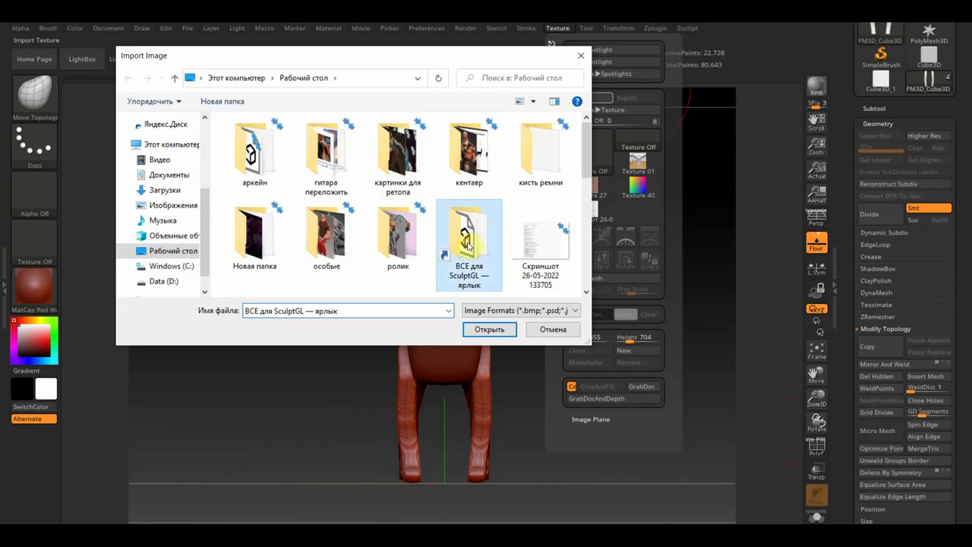
scroll(471, 245, "down", 5)
mouse_move(469, 236)
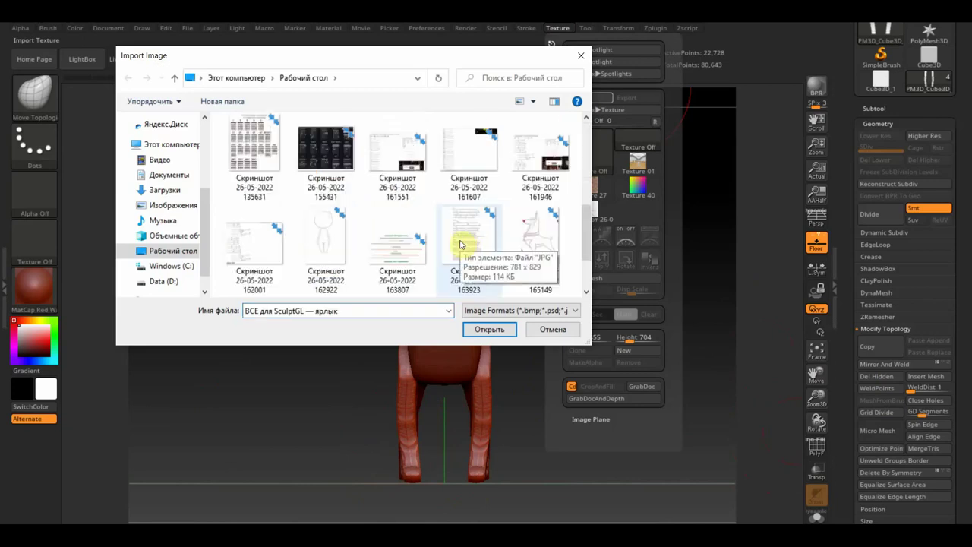
scroll(459, 244, "down", 1)
left_click(254, 239)
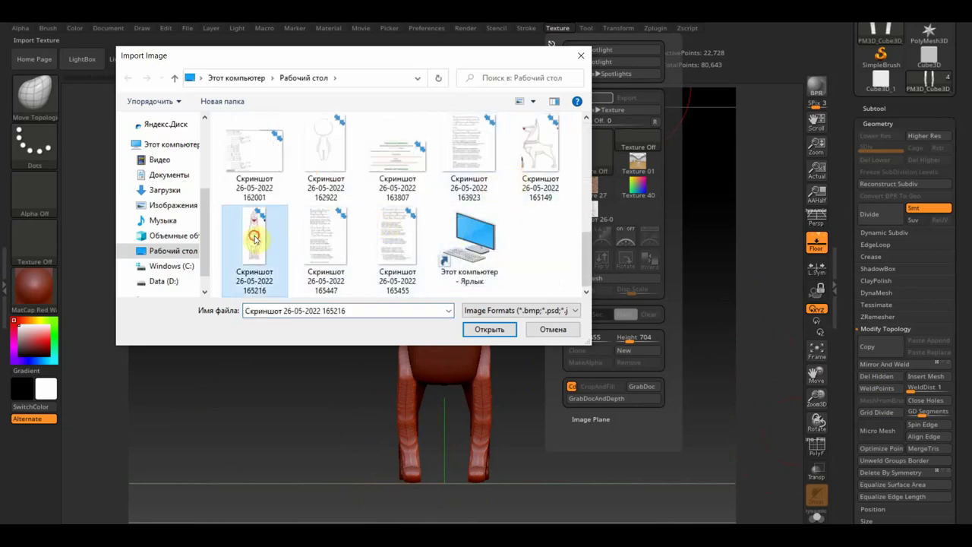
left_click(499, 332)
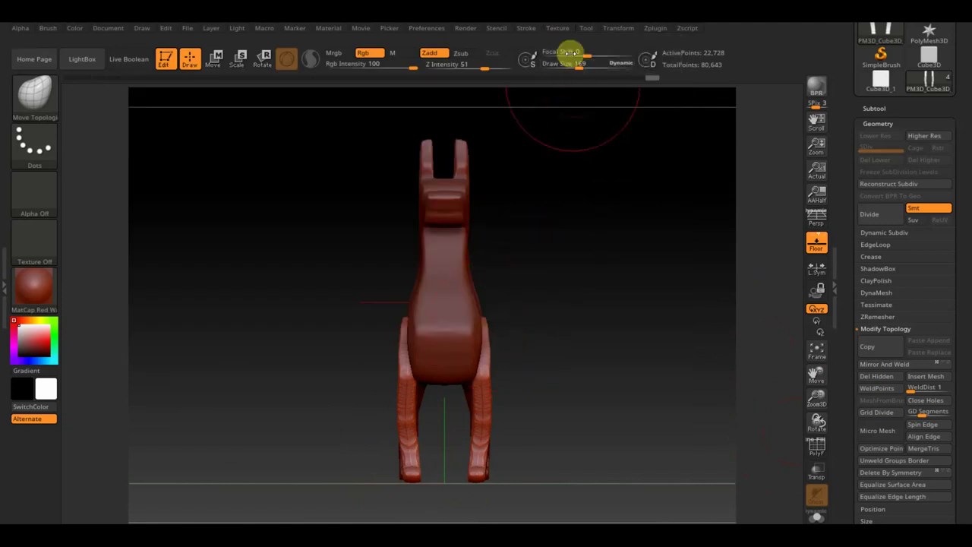
left_click(566, 31)
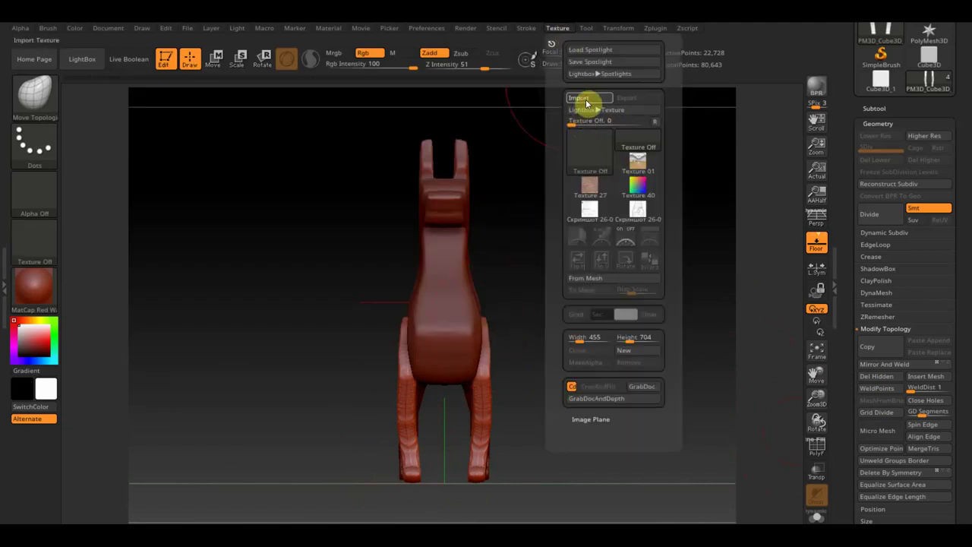
left_click(587, 103)
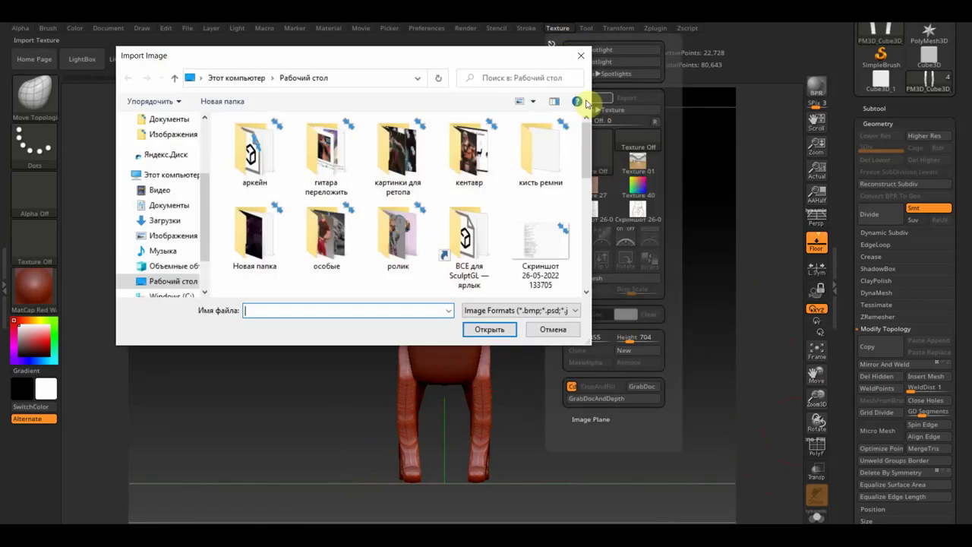
left_click(582, 63)
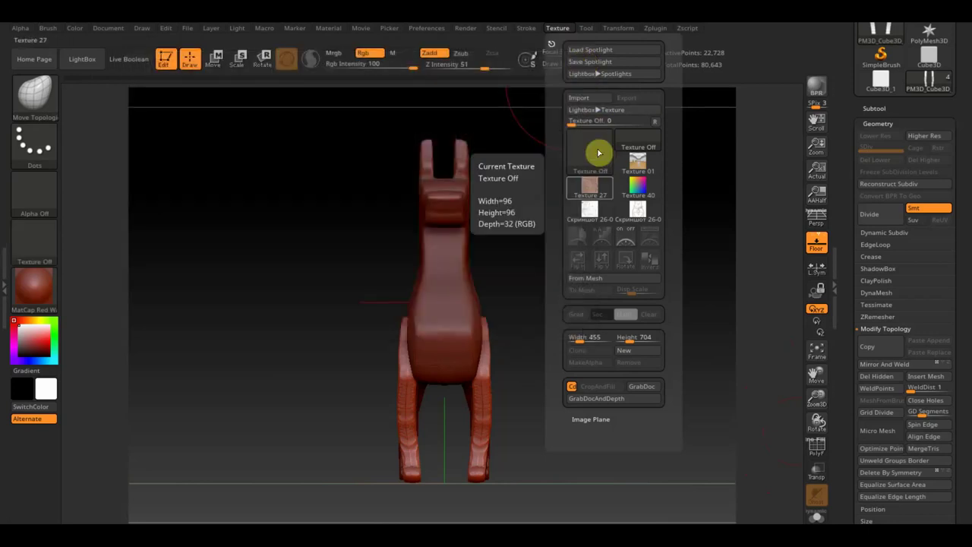
Step: Add the imported sketch to Spotlight and move it over the dog model
left_click(645, 213)
left_click(646, 233)
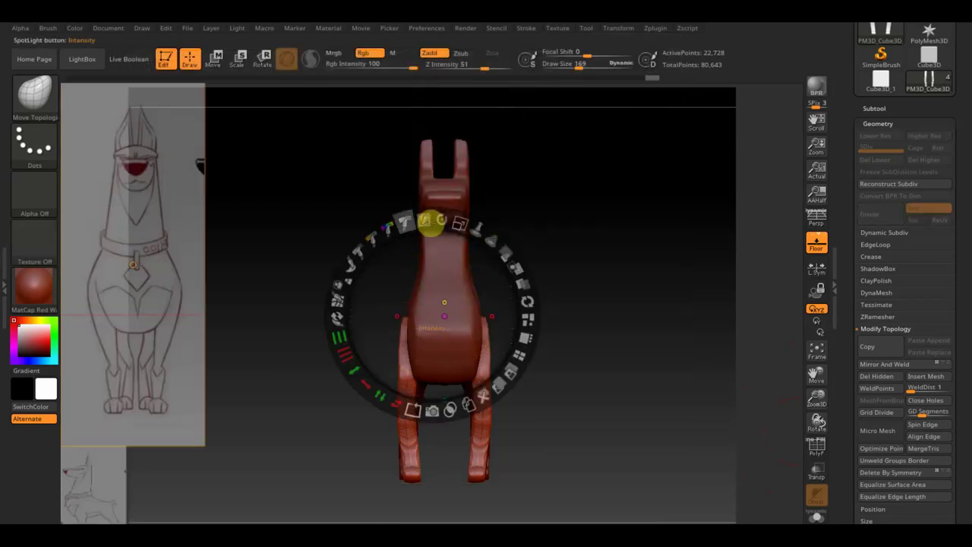
left_click(174, 239)
left_click_drag(174, 238, 487, 251)
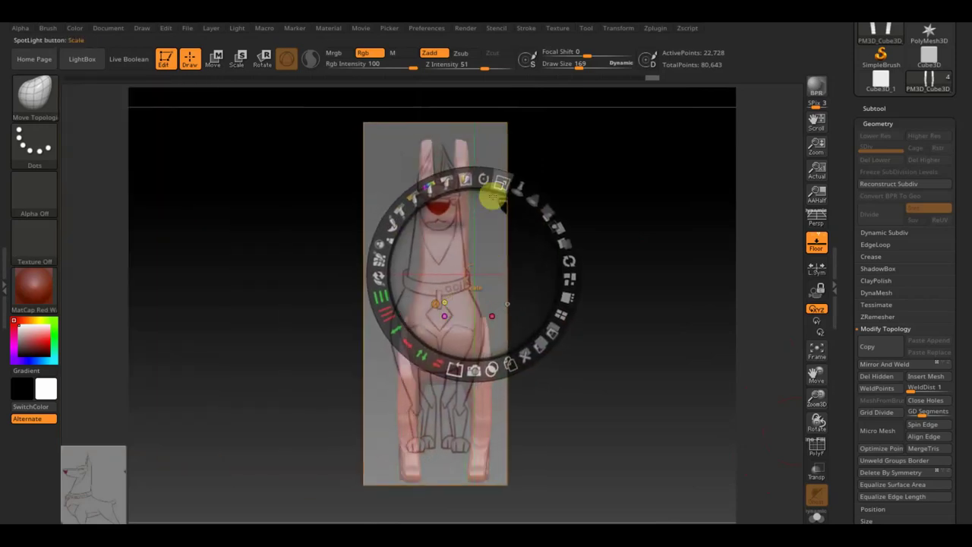
Step: Scale the sketch to the dog's front silhouette, lower its opacity, exit Spotlight, select PM3D_Cube3D_1
left_click_drag(497, 184, 516, 189)
left_click_drag(479, 229, 494, 241)
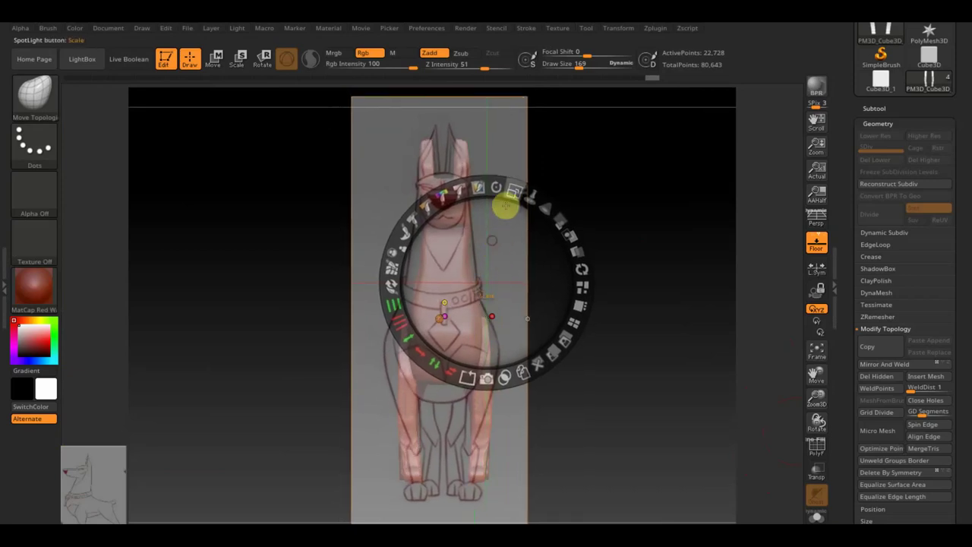
left_click_drag(514, 188, 504, 183)
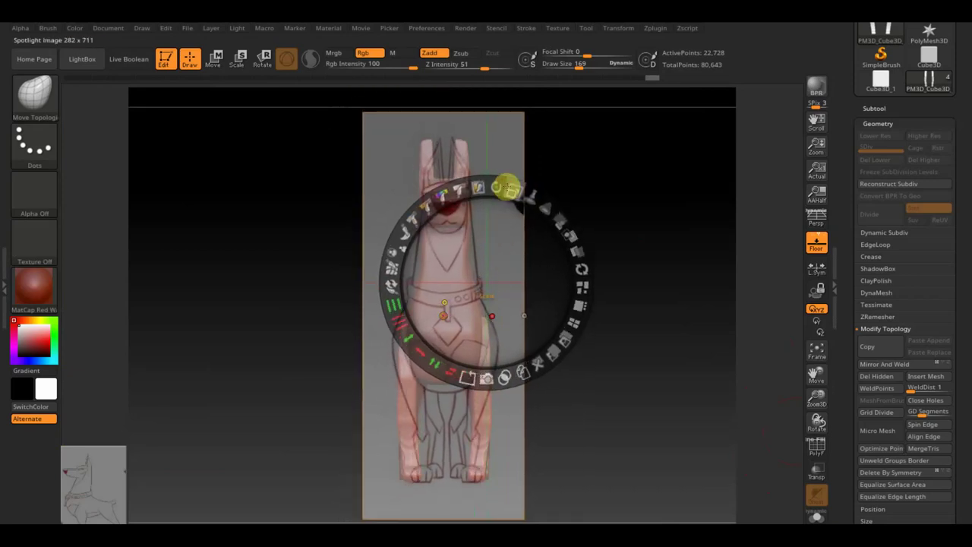
left_click_drag(559, 223, 553, 219)
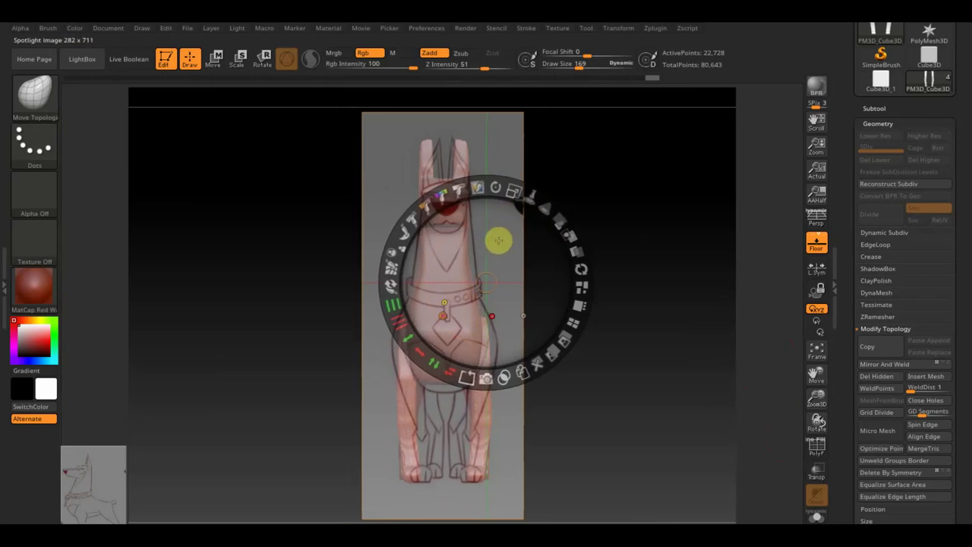
key("z")
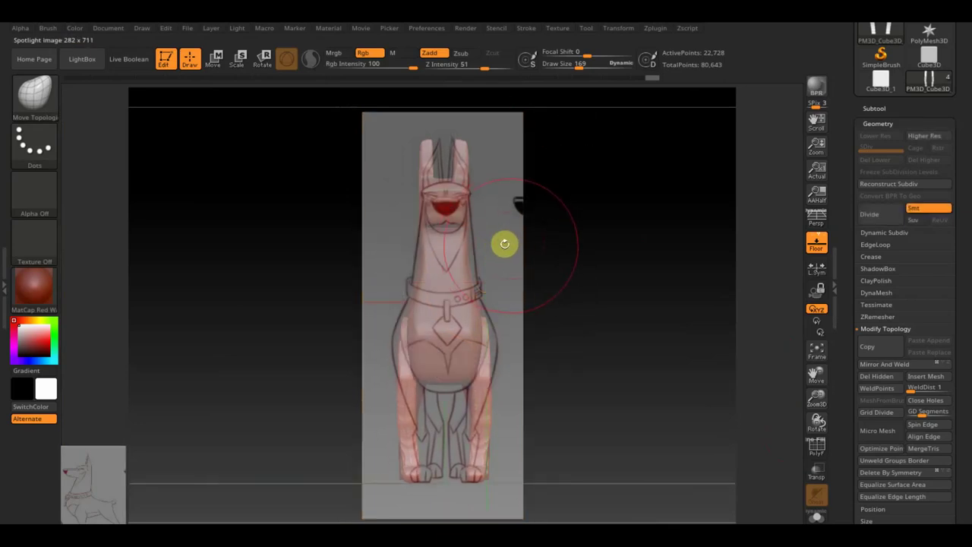
left_click(446, 298, "alt")
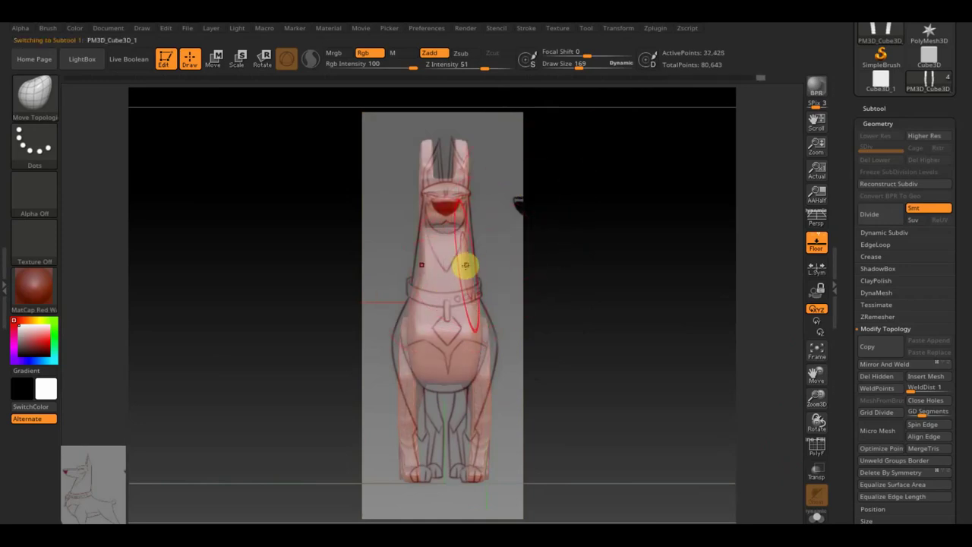
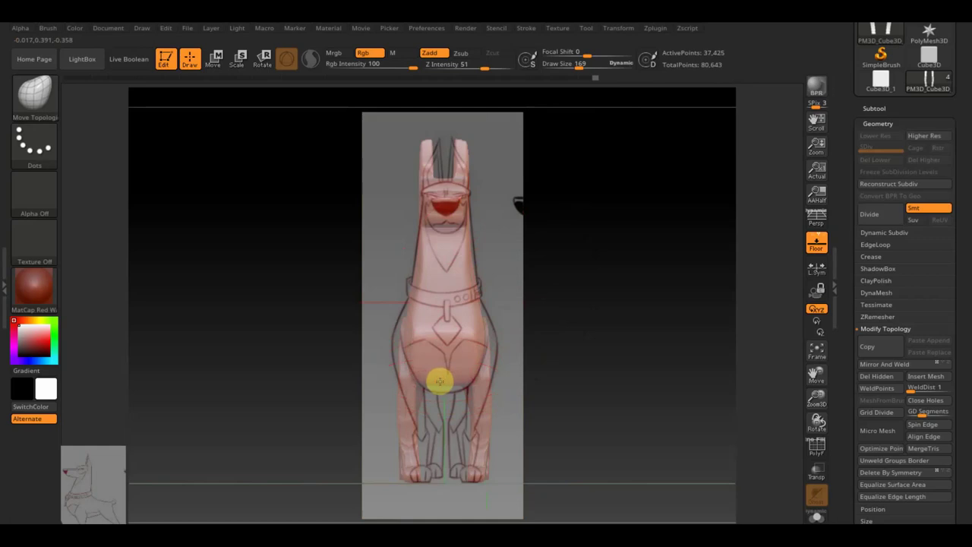
Step: On PM3D_Cube3D_2, pull the chest and neck outward, Mirror And Weld, then select PM3D_Cube3D_3
left_click(485, 385)
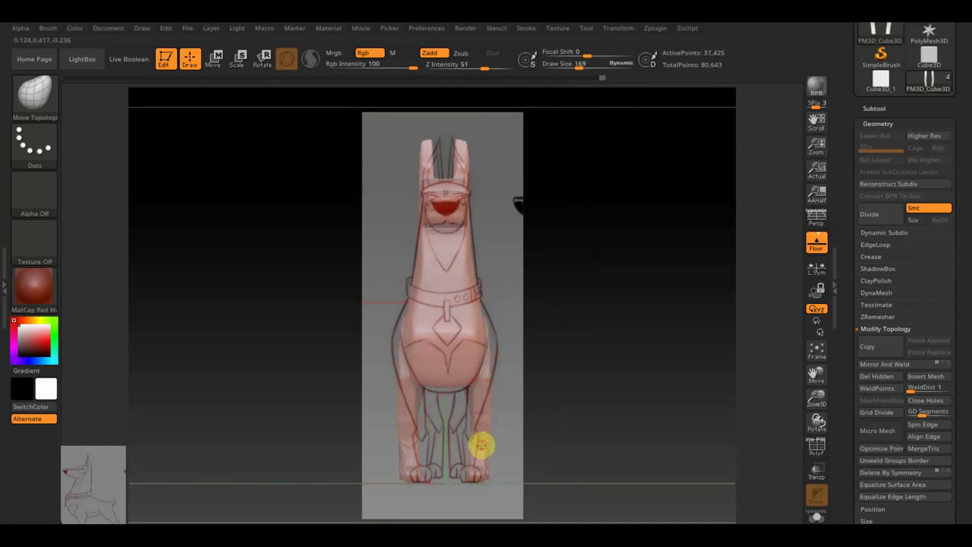
left_click(410, 446, "alt")
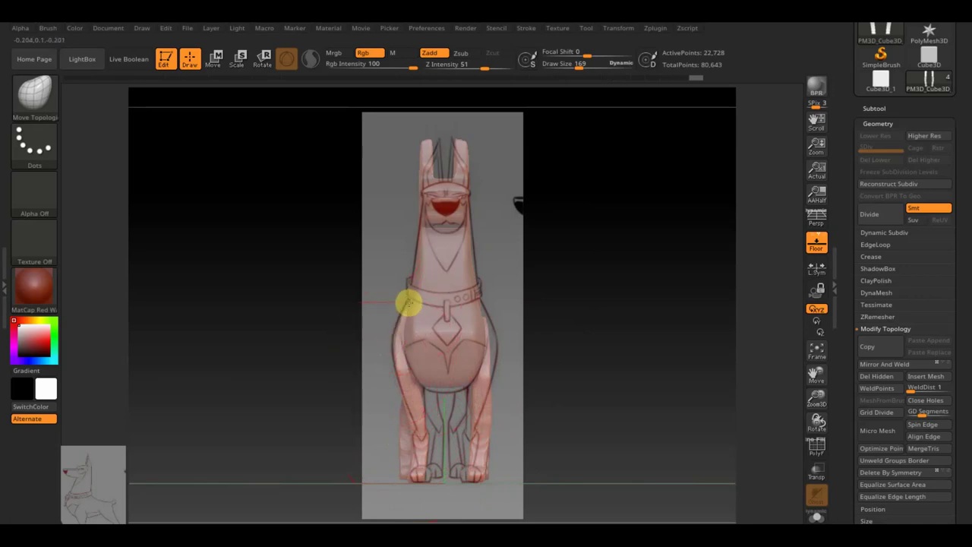
left_click_drag(411, 287, 390, 336)
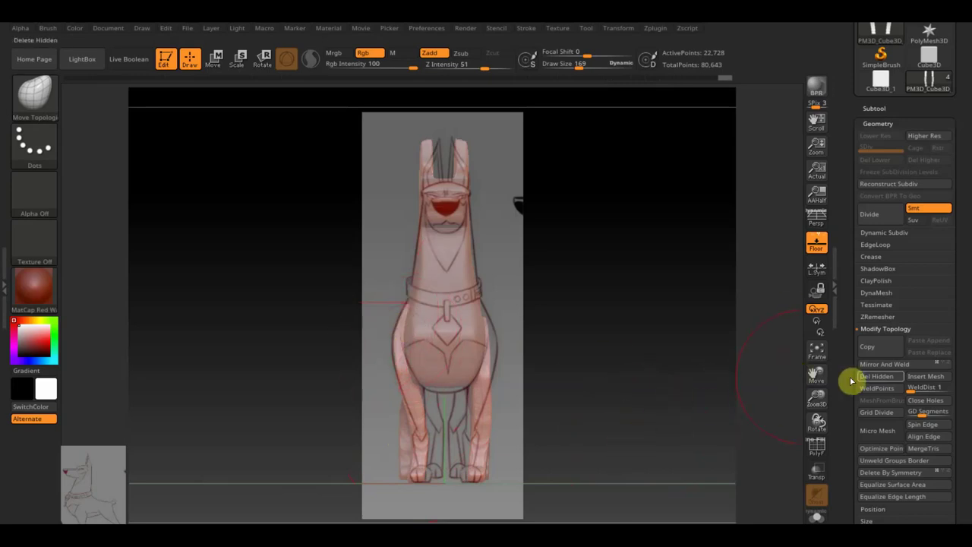
left_click(895, 365)
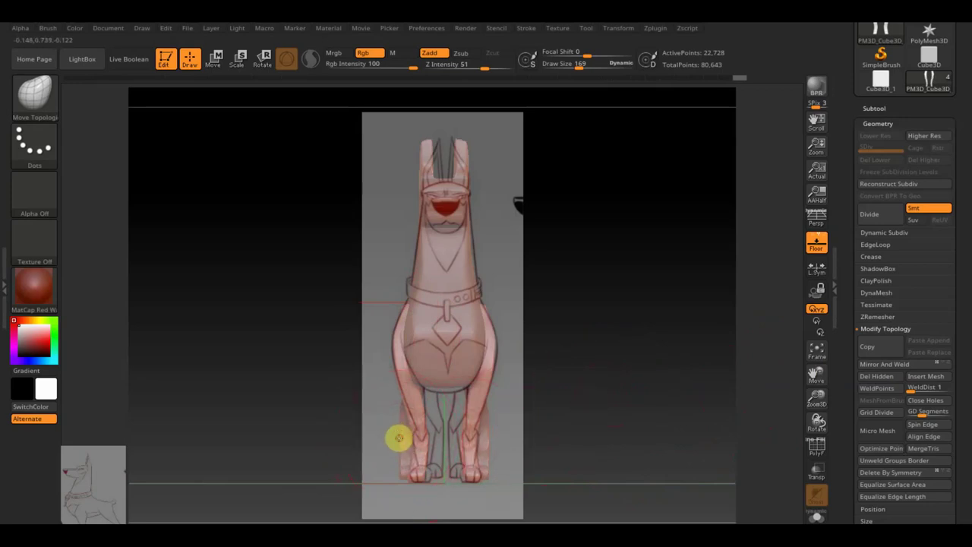
left_click(395, 436, "alt")
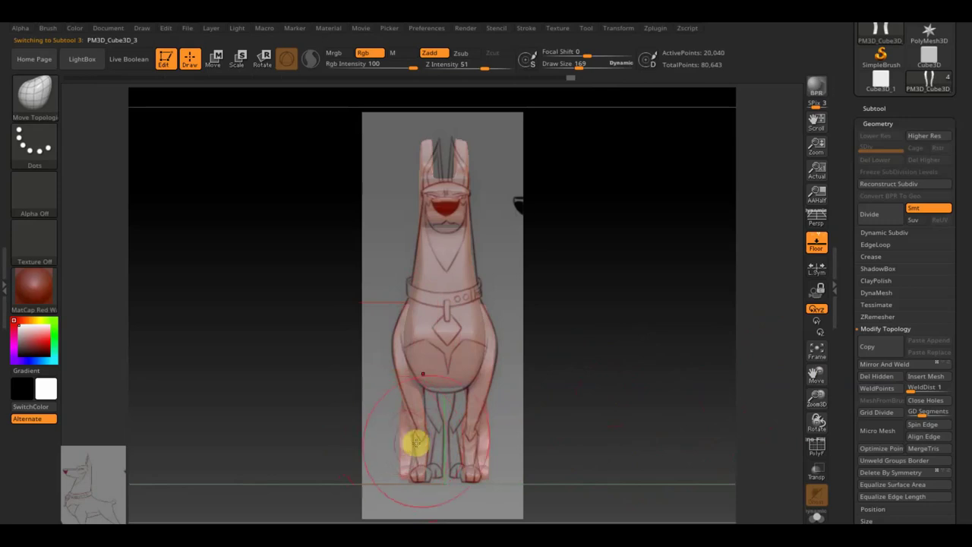
left_click_drag(481, 445, 537, 424, "shift")
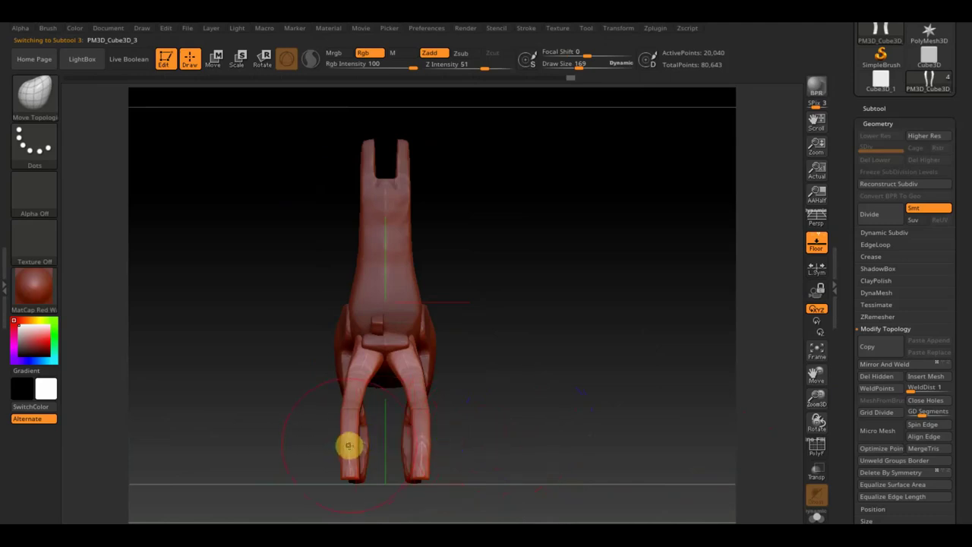
left_click_drag(456, 504, 403, 412, "ctrl")
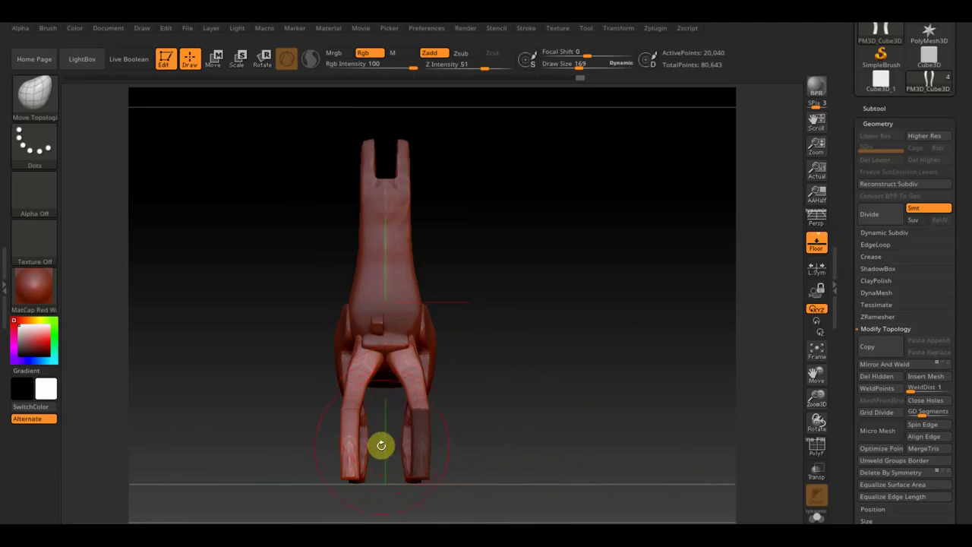
key("ctrl")
left_click_drag(381, 444, 380, 436, "ctrl")
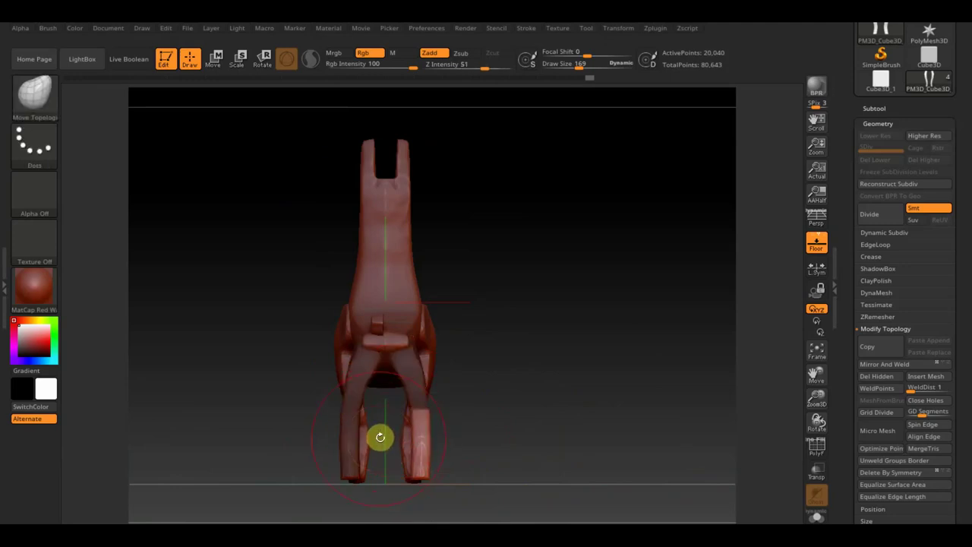
mouse_move(657, 369)
left_mouse_down()
mouse_move(597, 417)
mouse_move(605, 432)
mouse_move(594, 250)
left_mouse_up()
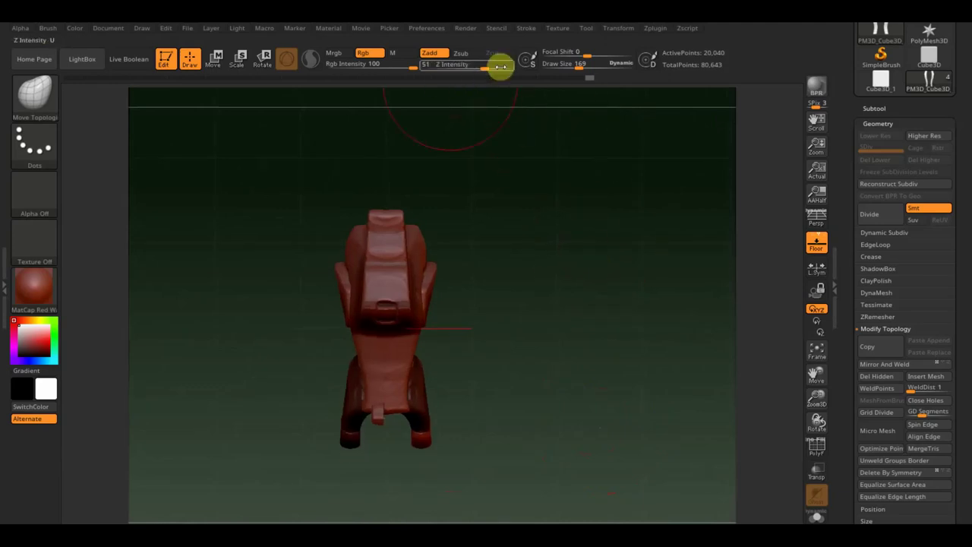
left_click(213, 58)
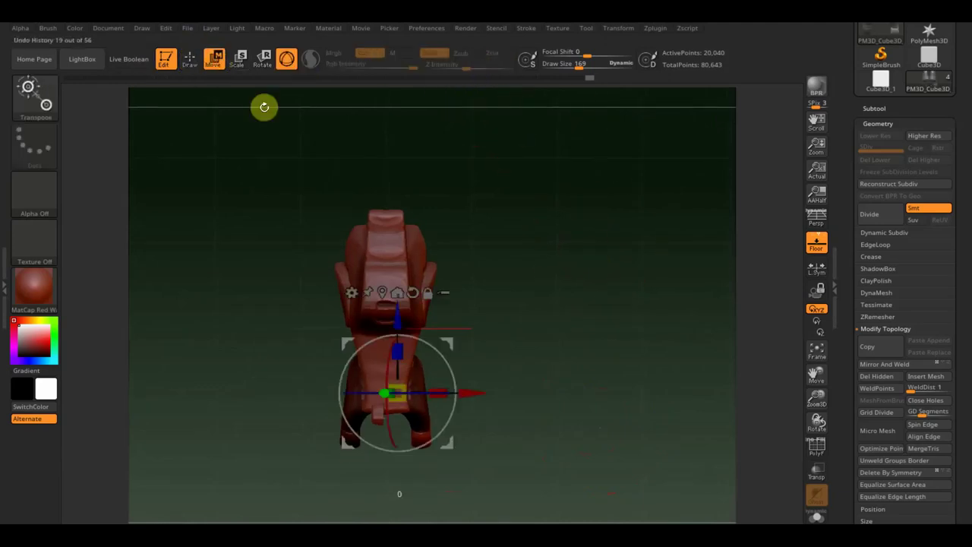
Step: Shift the leg piece right with the Move gizmo, rotating it about -14 degrees and nudging it up
left_click_drag(476, 389, 495, 408)
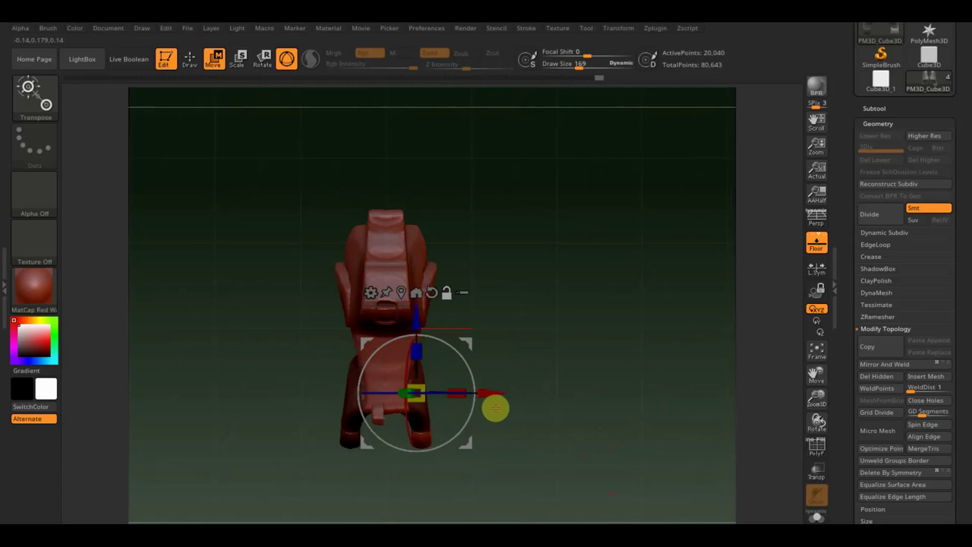
left_click_drag(445, 351, 436, 356, "alt")
mouse_move(472, 406)
left_mouse_down("alt")
mouse_move(495, 432)
mouse_move(479, 423)
mouse_move(486, 464)
mouse_move(472, 476)
mouse_move(495, 373)
mouse_move(560, 338)
mouse_move(611, 347)
left_mouse_up("alt")
mouse_move(592, 388)
left_mouse_down()
mouse_move(595, 249)
mouse_move(579, 354)
mouse_move(453, 362)
mouse_move(599, 370)
left_mouse_up()
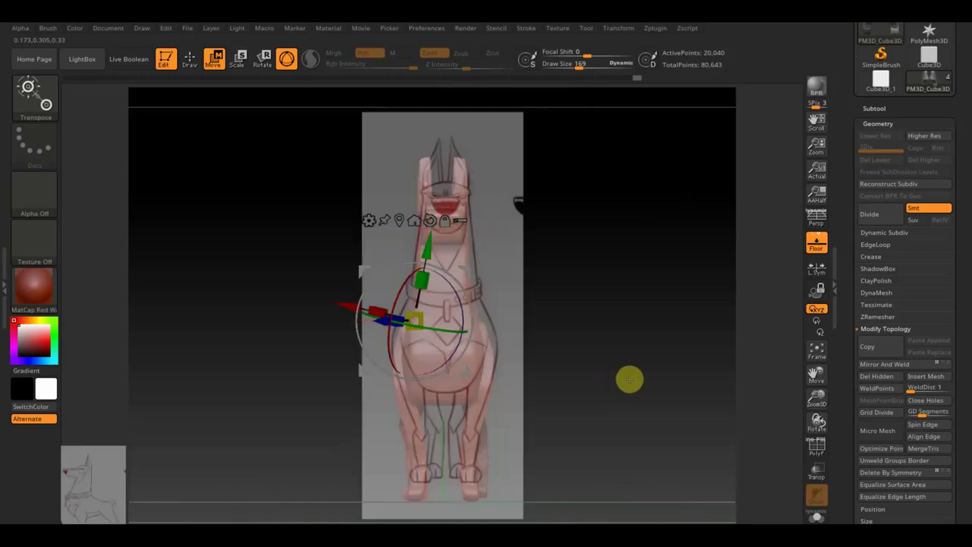
left_click_drag(636, 378, 639, 369)
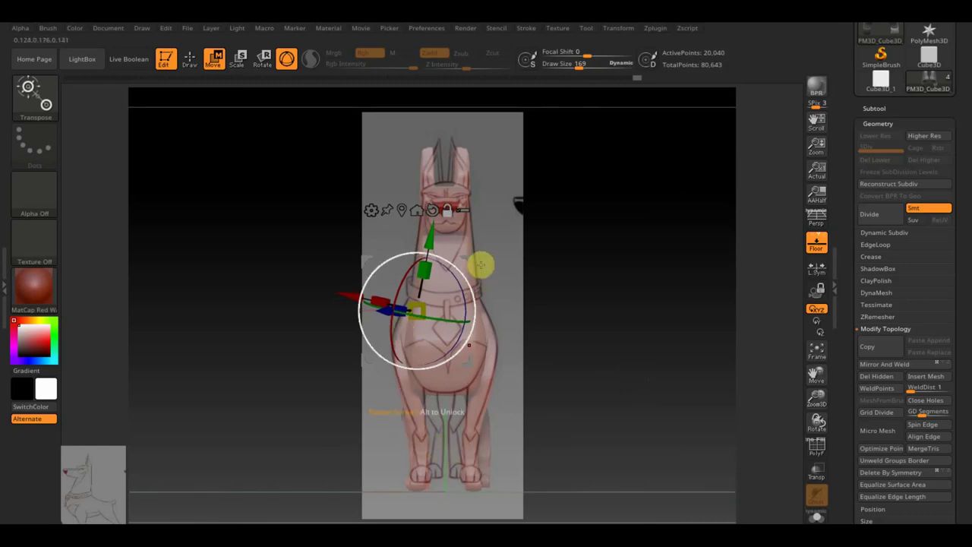
left_click_drag(462, 289, 462, 281)
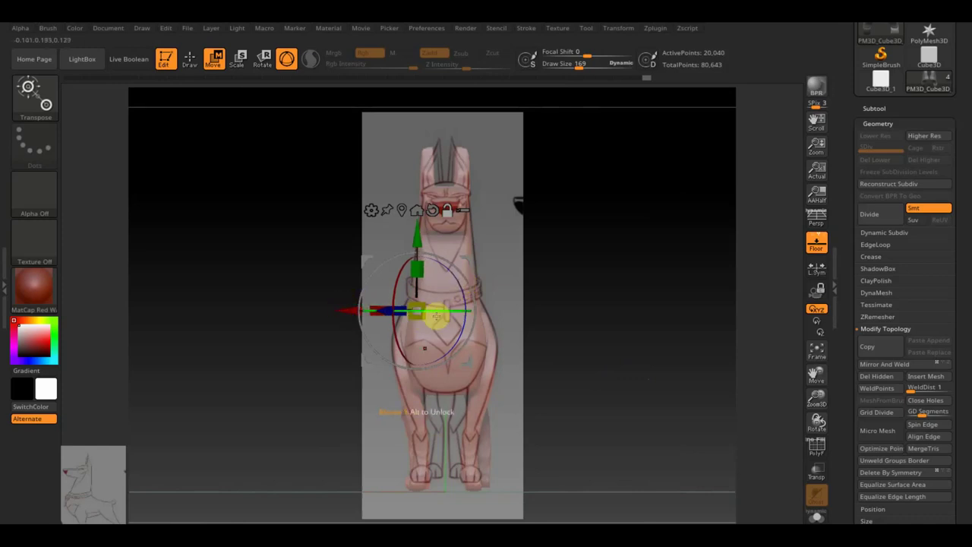
left_click_drag(437, 306, 451, 309)
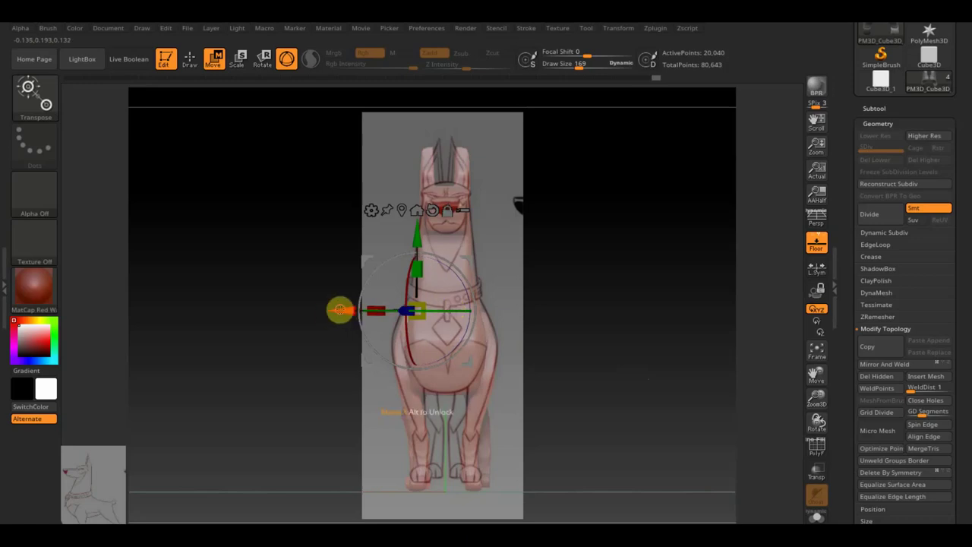
left_click_drag(340, 309, 356, 311)
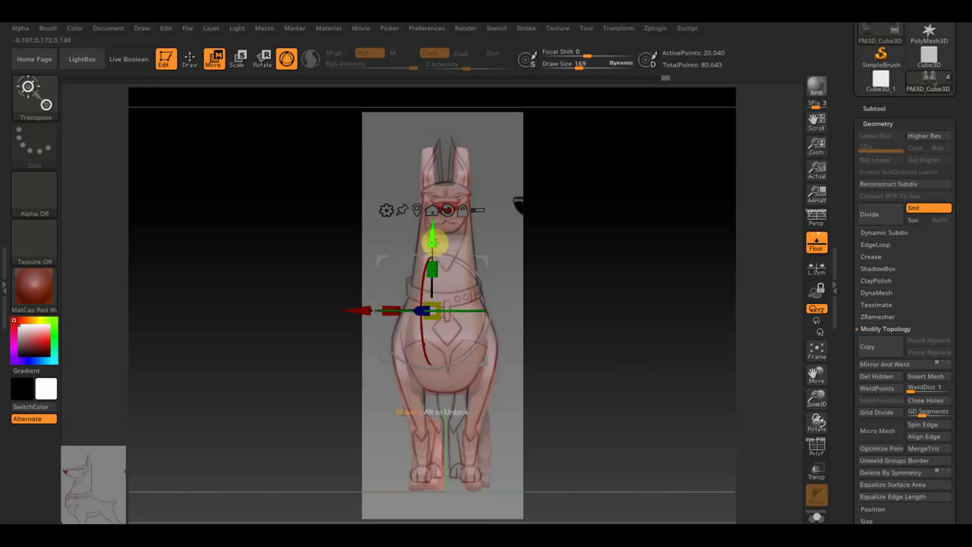
left_click_drag(426, 245, 425, 240)
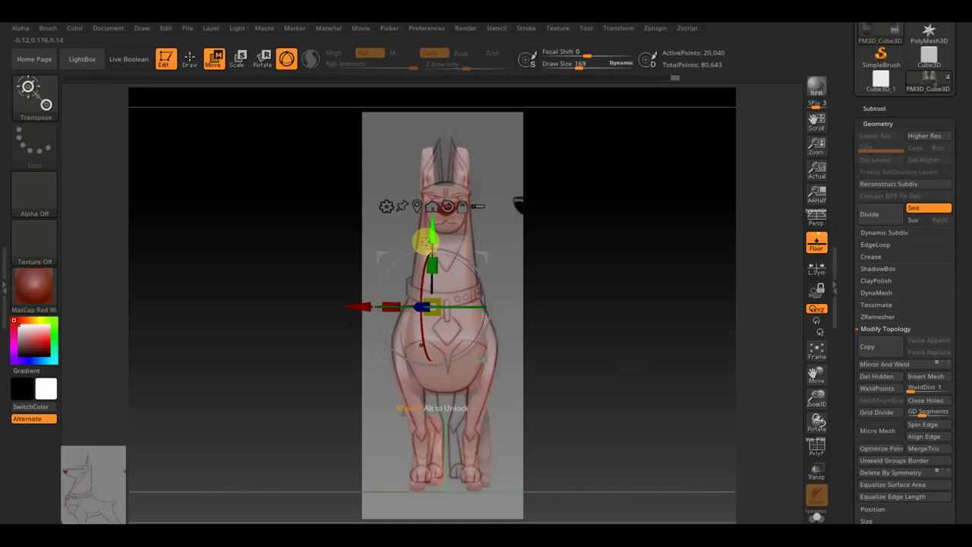
Step: Hide the reference overlay, invert the leg mask, and return to Draw mode
key("shift+z")
left_click_drag(668, 337, 546, 342)
key("ctrl")
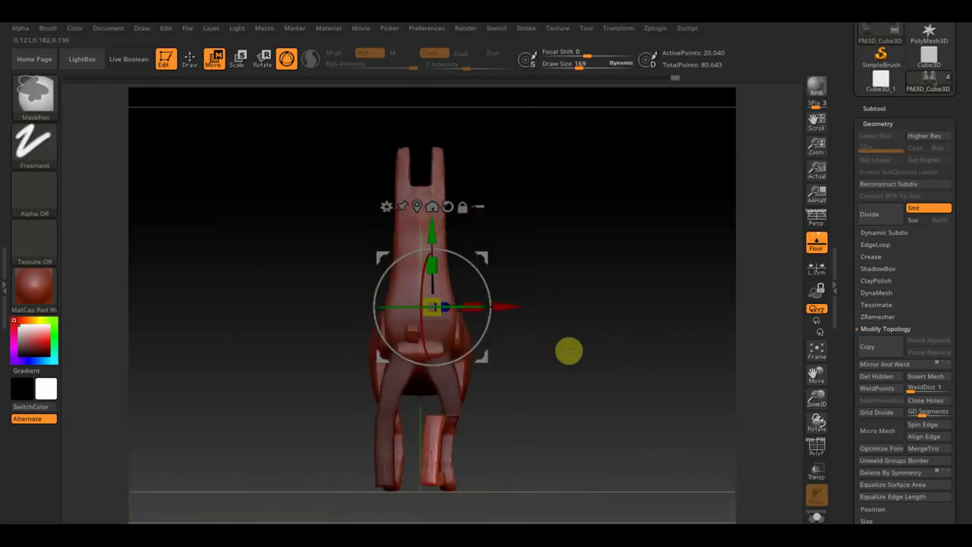
left_click(569, 351, "ctrl")
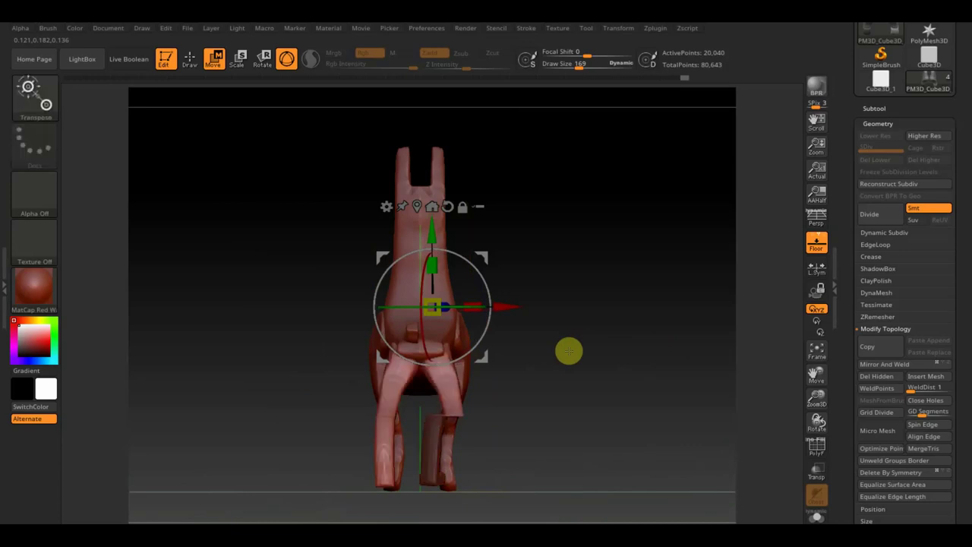
left_click(194, 60)
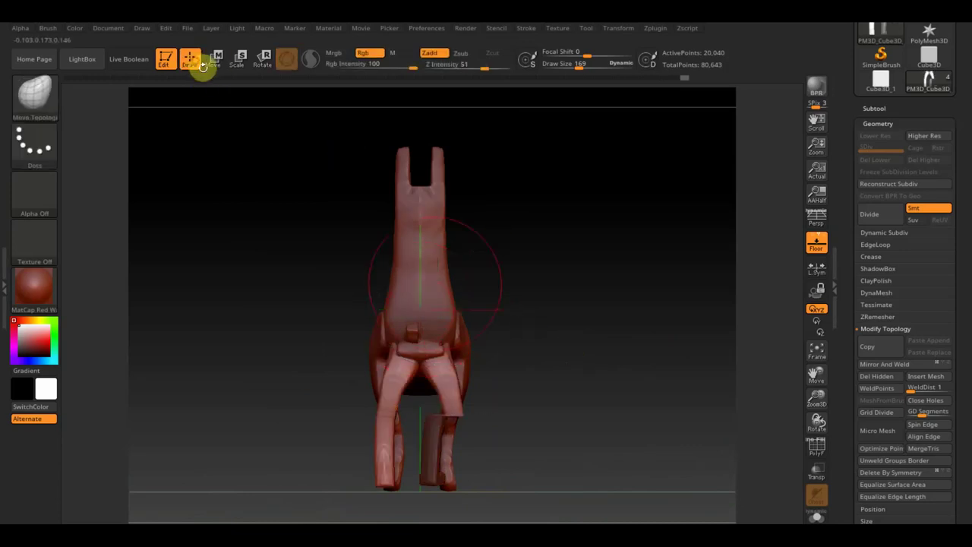
Step: Lower Draw Size to 124 and inspect the creature from three-quarter, back and side views
left_click_drag(586, 66, 573, 65)
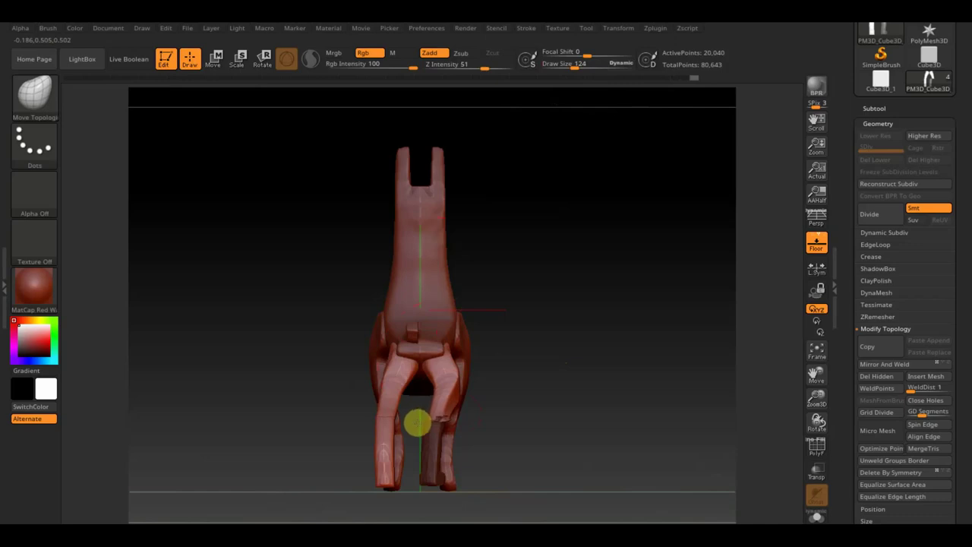
mouse_move(418, 422)
right_mouse_down()
mouse_move(627, 449)
mouse_move(538, 441)
mouse_move(476, 414)
right_mouse_up()
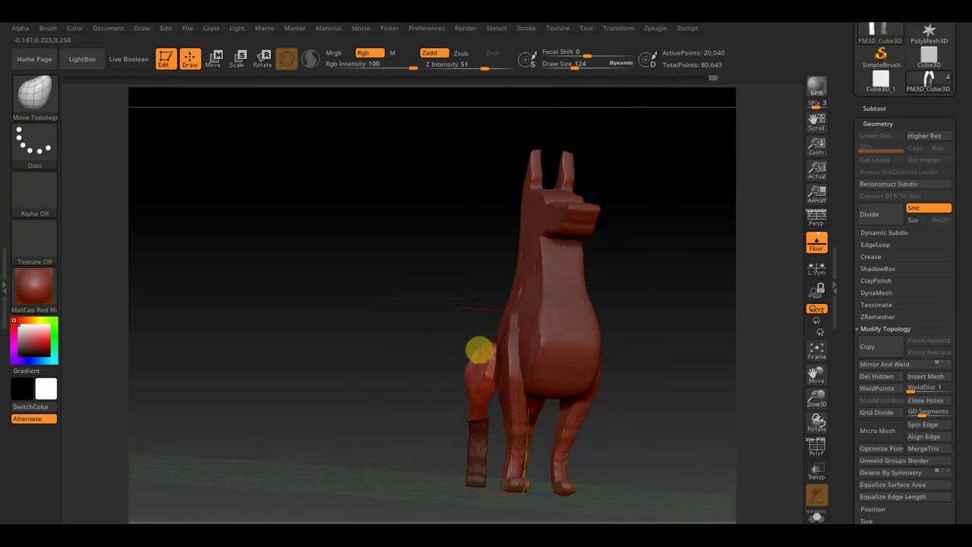
mouse_move(466, 382)
right_mouse_down()
mouse_move(423, 419)
mouse_move(460, 501)
mouse_move(542, 476)
mouse_move(531, 454)
right_mouse_up()
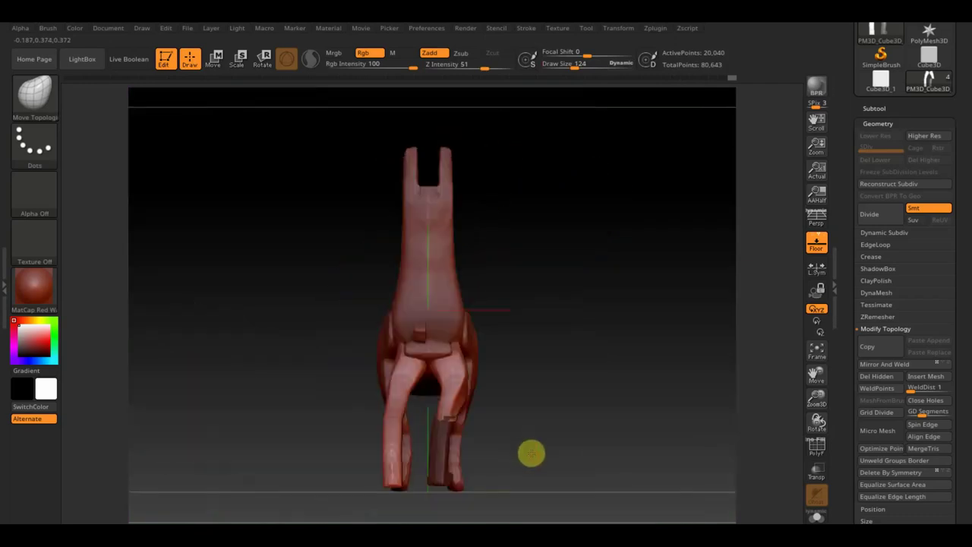
mouse_move(540, 363)
right_mouse_down()
mouse_move(521, 403)
mouse_move(533, 449)
mouse_move(532, 382)
mouse_move(476, 358)
right_mouse_up()
mouse_move(364, 351)
right_mouse_down()
mouse_move(331, 334)
mouse_move(585, 362)
right_mouse_up()
right_click_drag(607, 323, 649, 400)
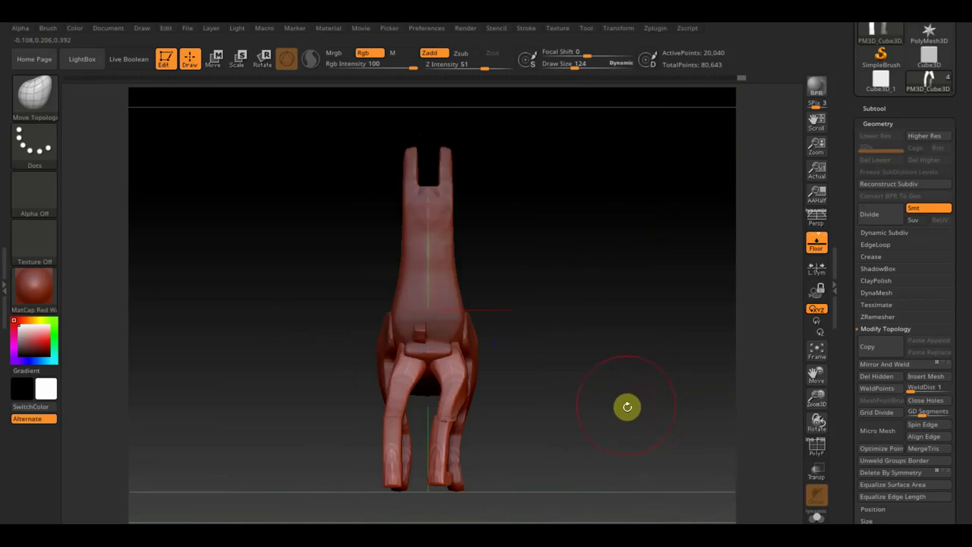
right_click_drag(589, 407, 605, 327, "alt")
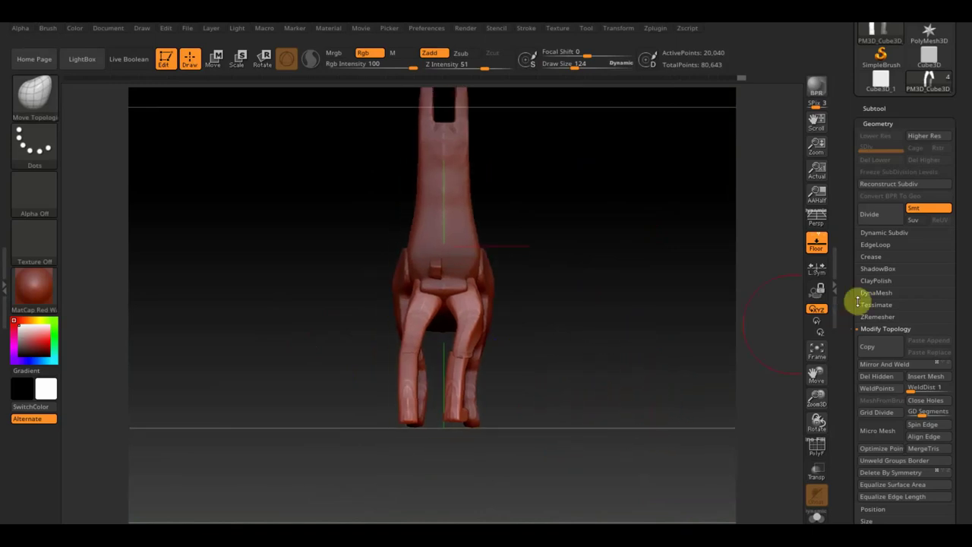
left_click(881, 294)
Step: DynaMesh the dog into one mesh and smooth the right leg from shin to knee
left_click(876, 313)
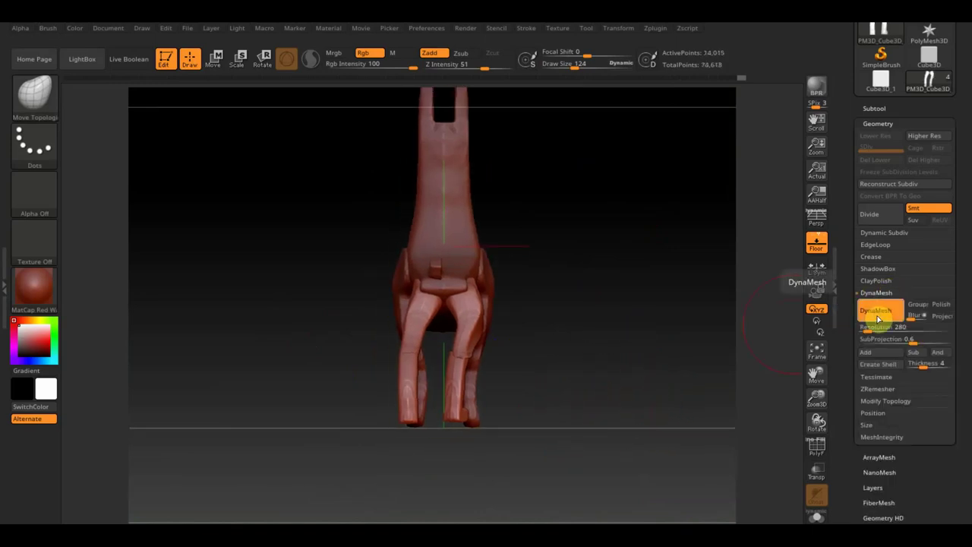
mouse_move(629, 337)
right_mouse_down("ctrl")
mouse_move(625, 322)
mouse_move(645, 345)
right_mouse_up("ctrl")
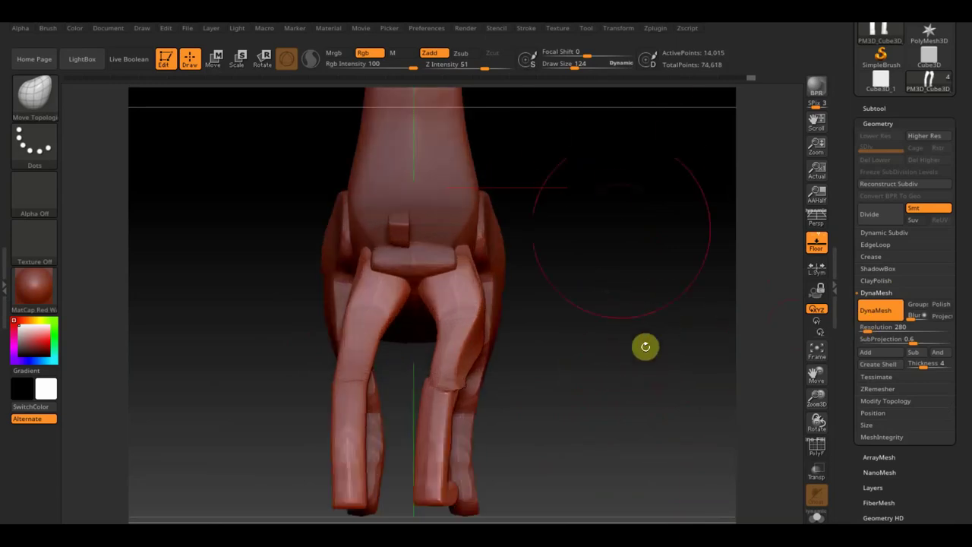
left_click_drag(575, 67, 560, 71)
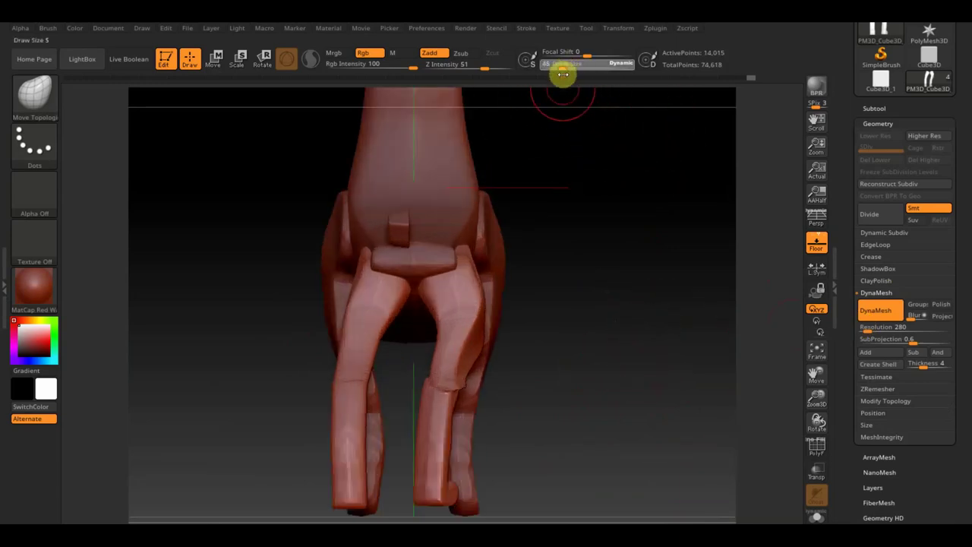
key("shift")
mouse_move(462, 401)
left_mouse_down("shift")
mouse_move(472, 288)
mouse_move(455, 253)
left_mouse_up("shift")
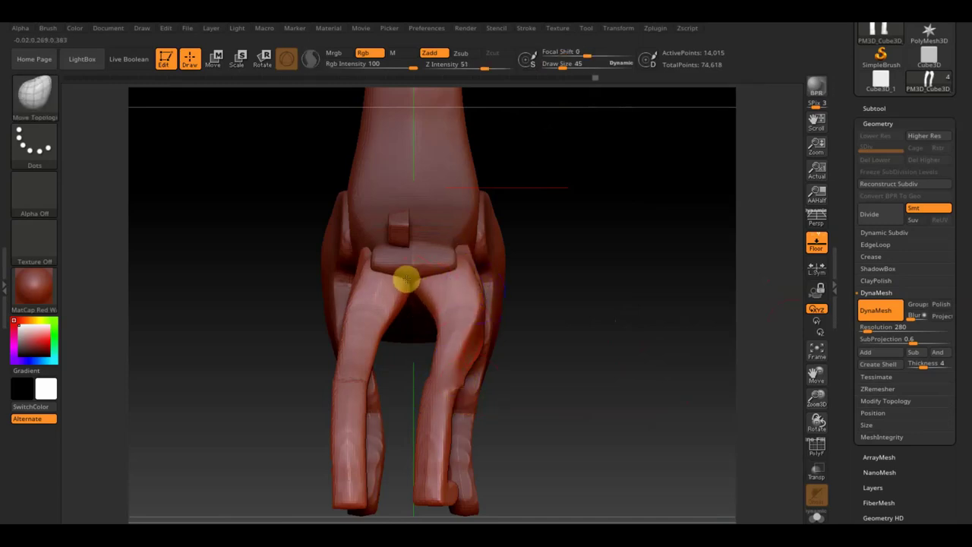
Step: Smooth the bumps on the shoulder plate and the surface and edges of the front leg
mouse_move(521, 284)
left_mouse_down()
mouse_move(542, 303)
mouse_move(516, 299)
left_mouse_up()
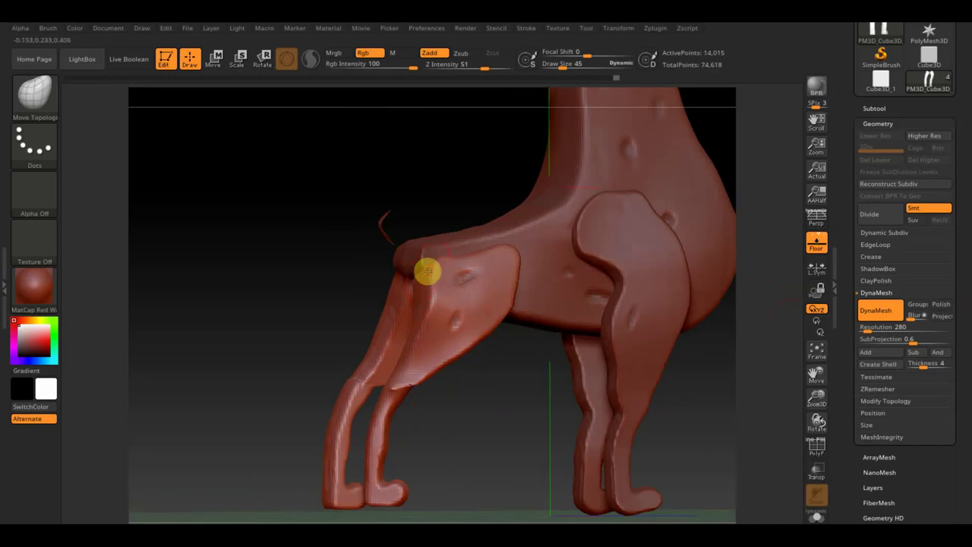
mouse_move(426, 300)
left_mouse_down("shift")
mouse_move(428, 287)
mouse_move(451, 297)
mouse_move(475, 272)
mouse_move(473, 258)
mouse_move(514, 254)
left_mouse_up("shift")
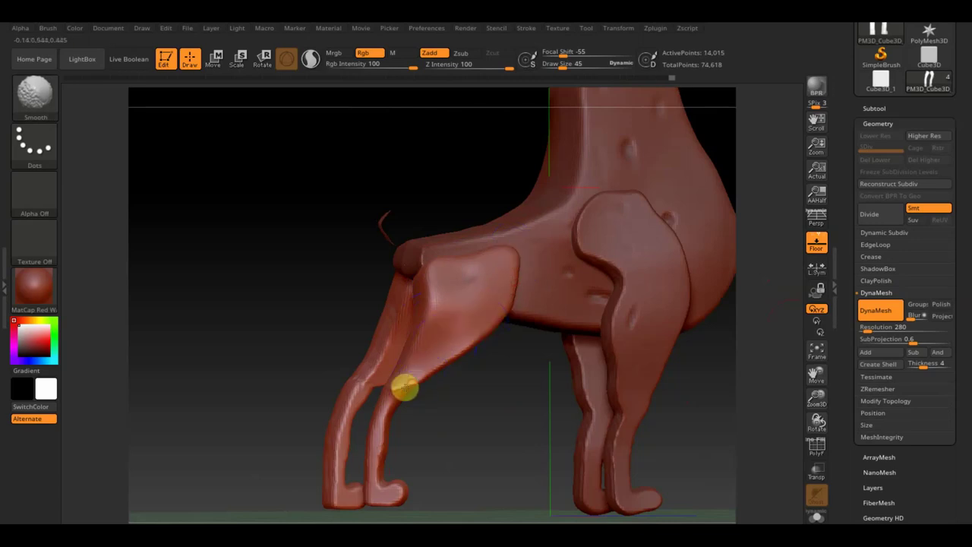
mouse_move(430, 375)
right_mouse_down()
mouse_move(443, 412)
mouse_move(417, 388)
right_mouse_up()
mouse_move(408, 394)
left_mouse_down("shift")
mouse_move(423, 375)
mouse_move(387, 443)
mouse_move(390, 436)
left_mouse_up("shift")
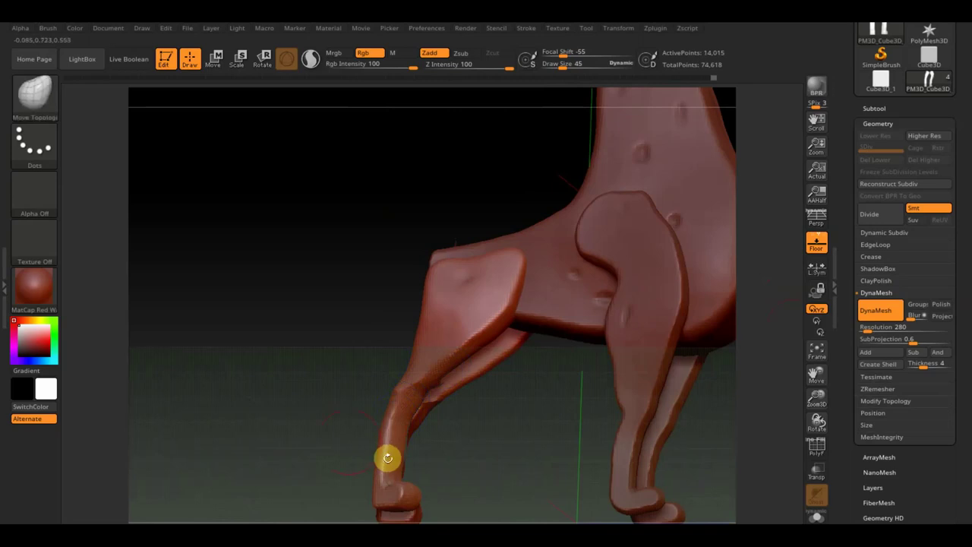
right_click_drag(388, 458, 393, 470)
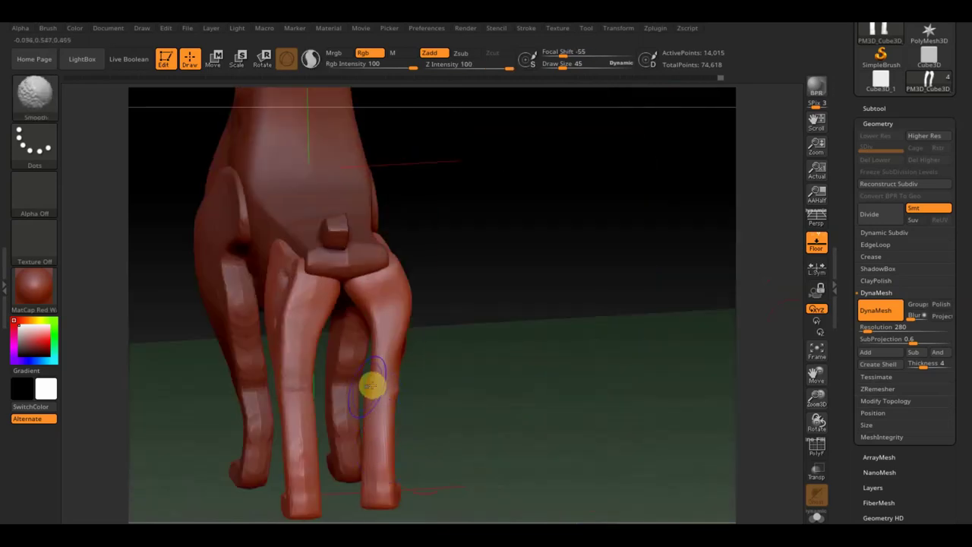
left_click_drag(370, 386, 391, 414, "shift")
right_click_drag(395, 417, 494, 370)
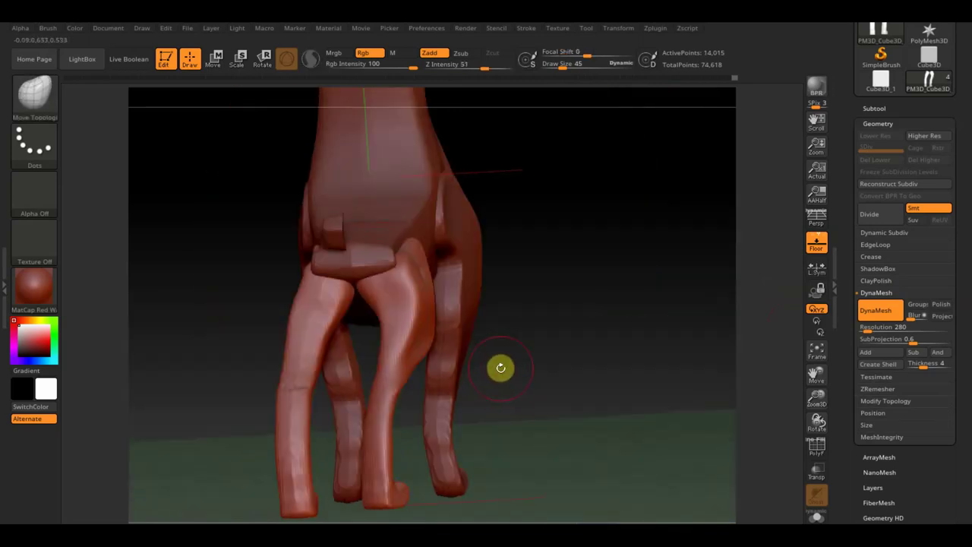
Step: Smooth the hip and upper leg, then check the dog from straight behind
right_click_drag(636, 306, 597, 321)
left_click_drag(395, 259, 418, 284, "shift")
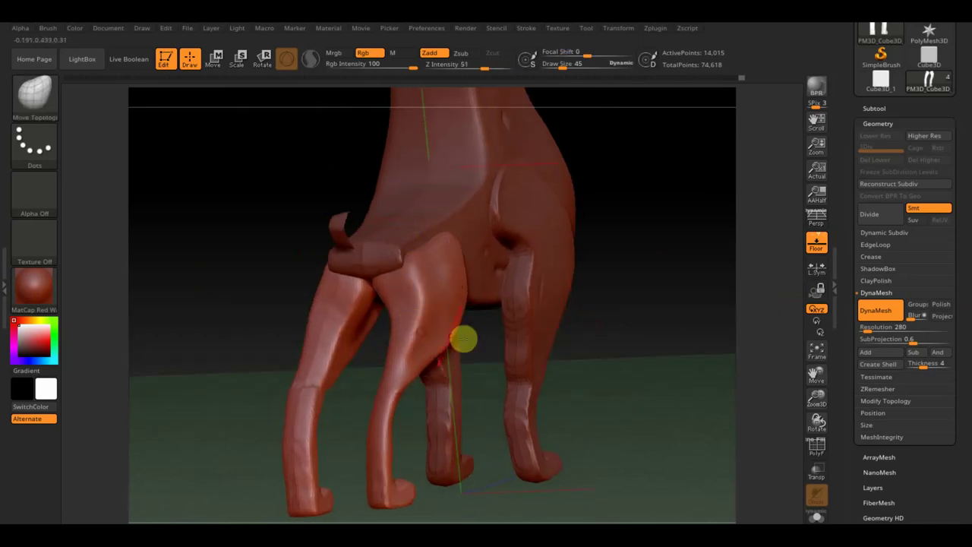
right_click_drag(655, 326, 670, 337, "shift")
mouse_move(616, 393)
right_mouse_down()
mouse_move(574, 312)
mouse_move(608, 382)
right_mouse_up()
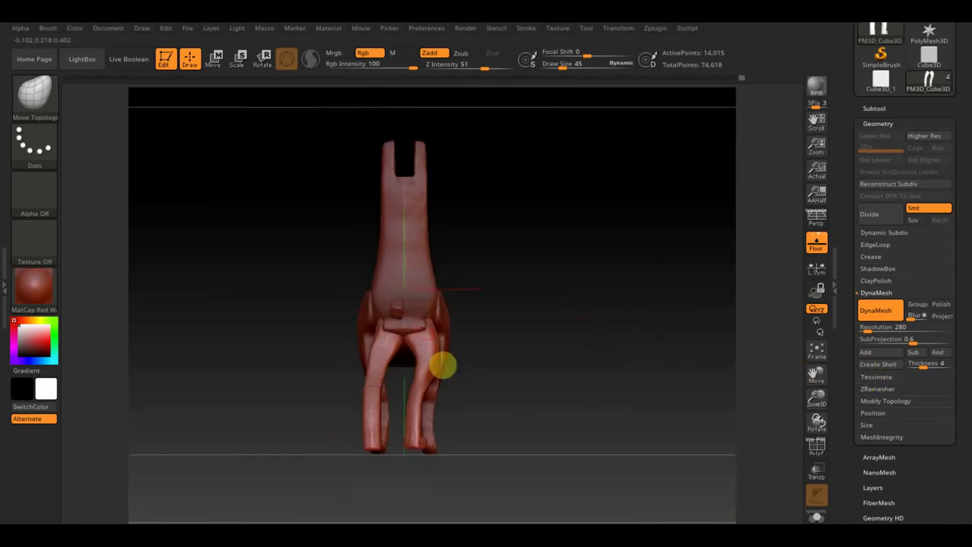
left_click(214, 59)
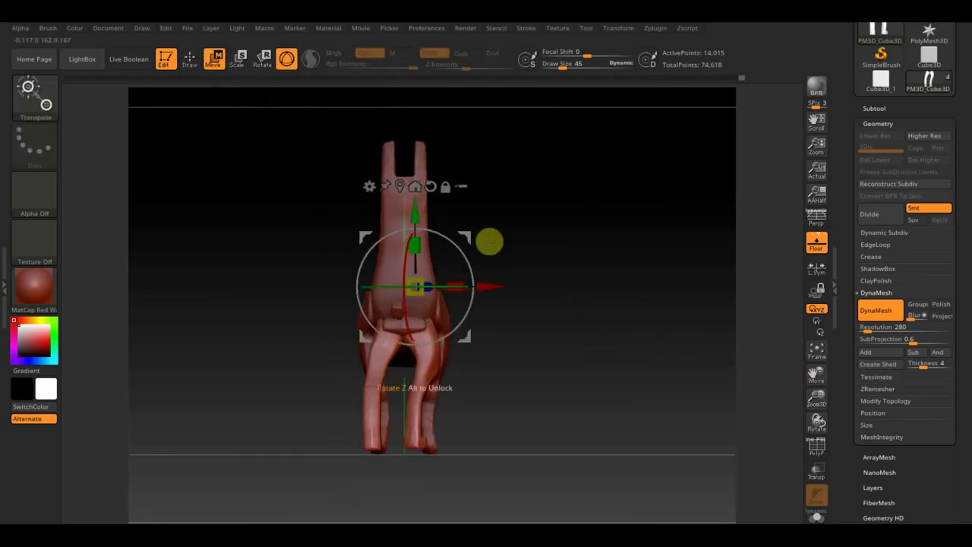
Step: Nudge the model slightly along X with the gizmo and back again
left_click_drag(489, 285, 498, 286)
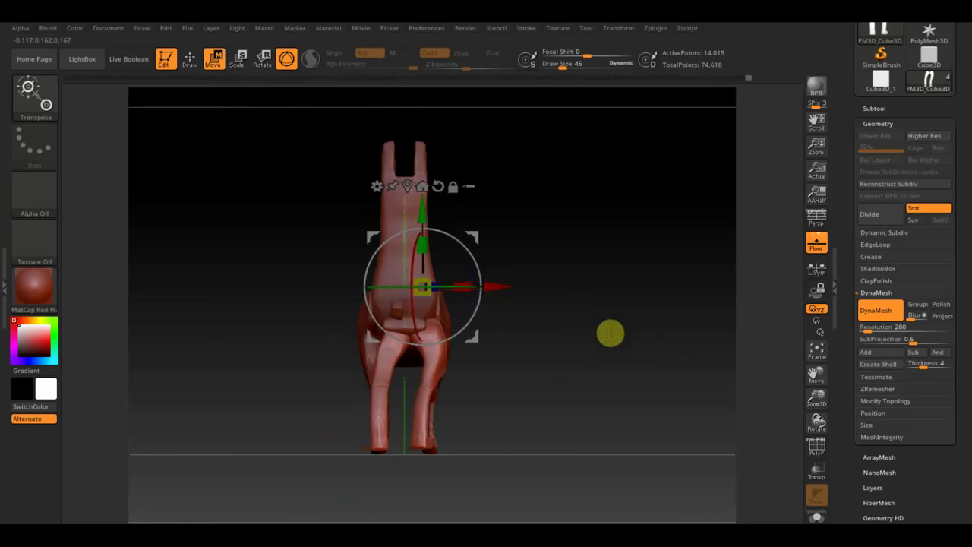
left_click_drag(512, 286, 508, 287)
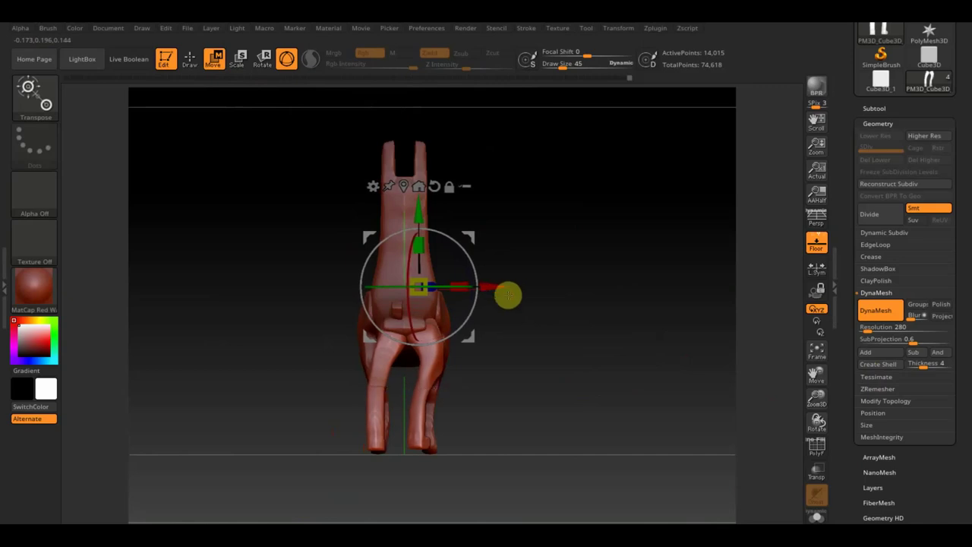
left_click(189, 59)
Step: Mask the leg on the viewer's left, check it from several angles, and invert the mask twice
key("ctrl")
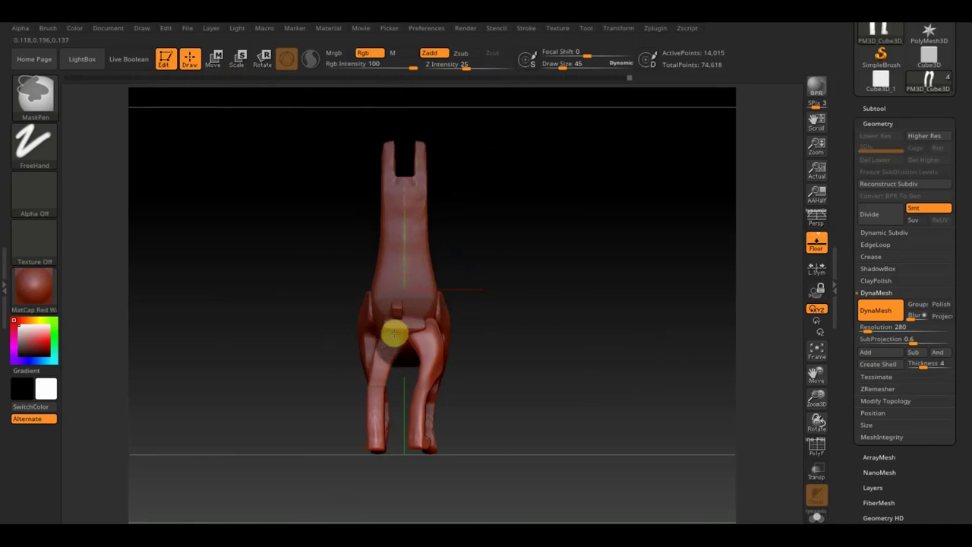
mouse_move(396, 347)
left_mouse_down("ctrl")
mouse_move(369, 388)
mouse_move(375, 463)
mouse_move(382, 373)
left_mouse_up("ctrl")
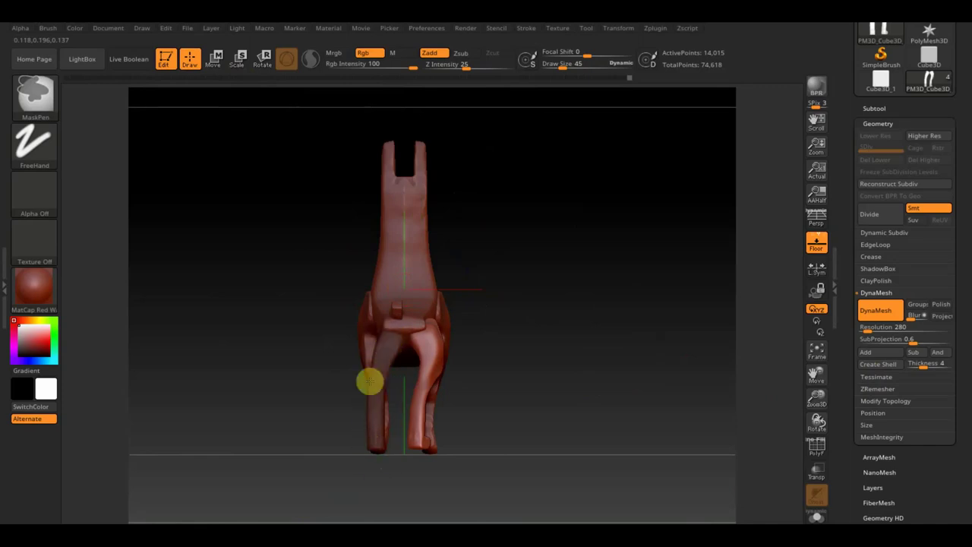
mouse_move(306, 369)
left_mouse_down()
mouse_move(284, 369)
mouse_move(383, 369)
left_mouse_up()
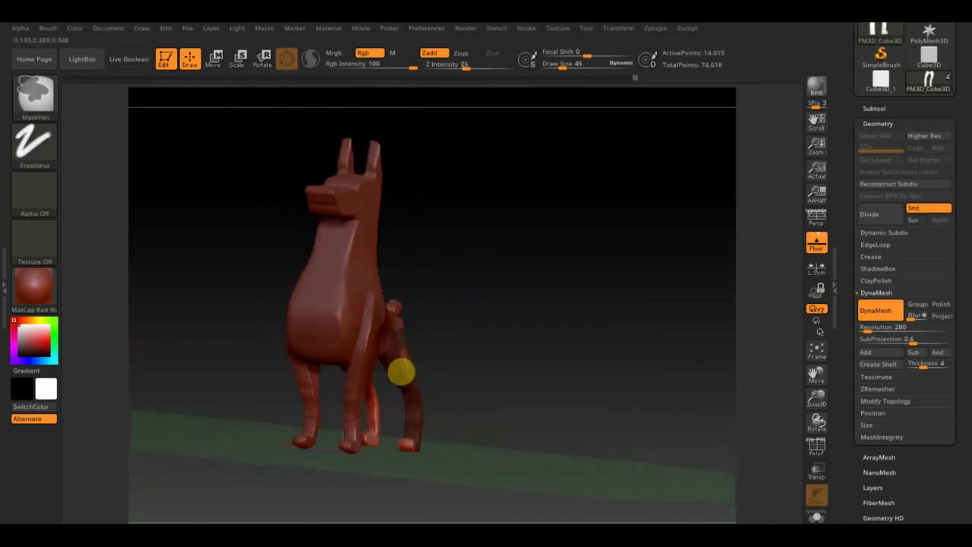
mouse_move(498, 412)
left_mouse_down()
mouse_move(416, 412)
mouse_move(365, 397)
left_mouse_up()
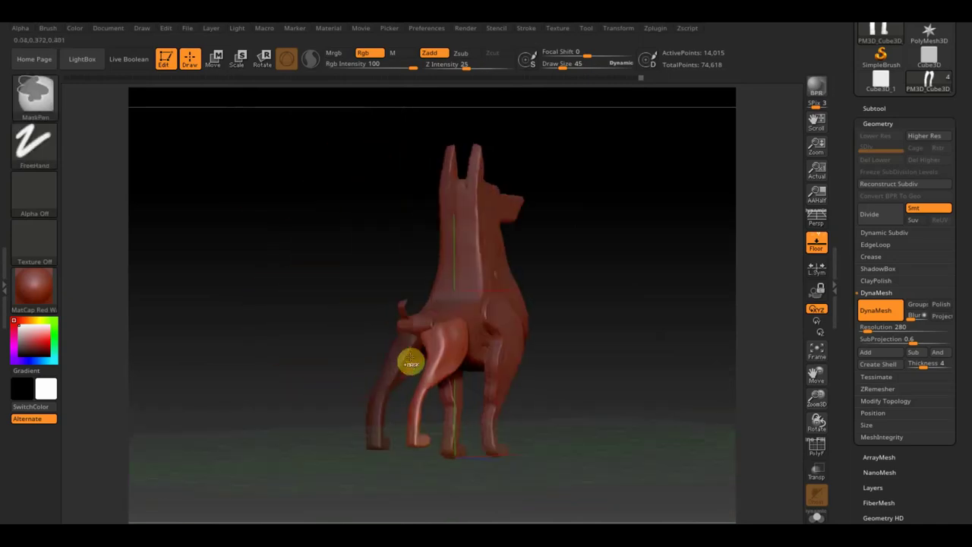
mouse_move(406, 360)
left_mouse_down()
mouse_move(299, 319)
mouse_move(293, 290)
left_mouse_up()
key("ctrl")
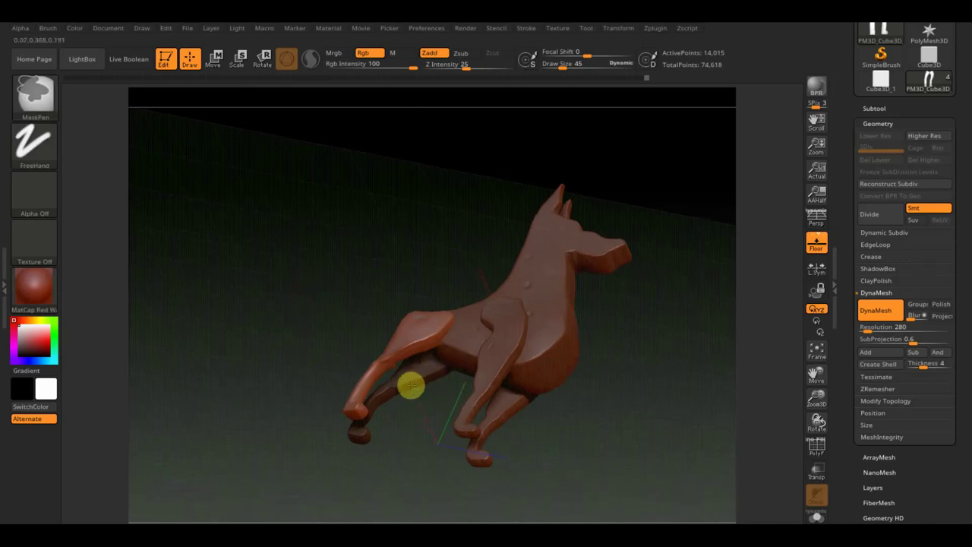
mouse_move(355, 369)
left_mouse_down()
mouse_move(330, 388)
mouse_move(556, 360)
mouse_move(574, 344)
left_mouse_up()
key("ctrl")
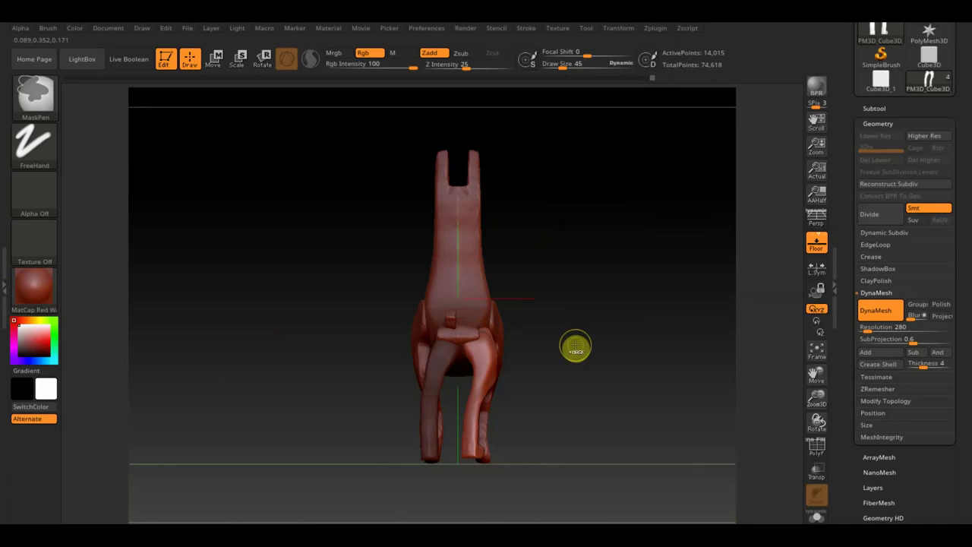
left_click(575, 347, "ctrl")
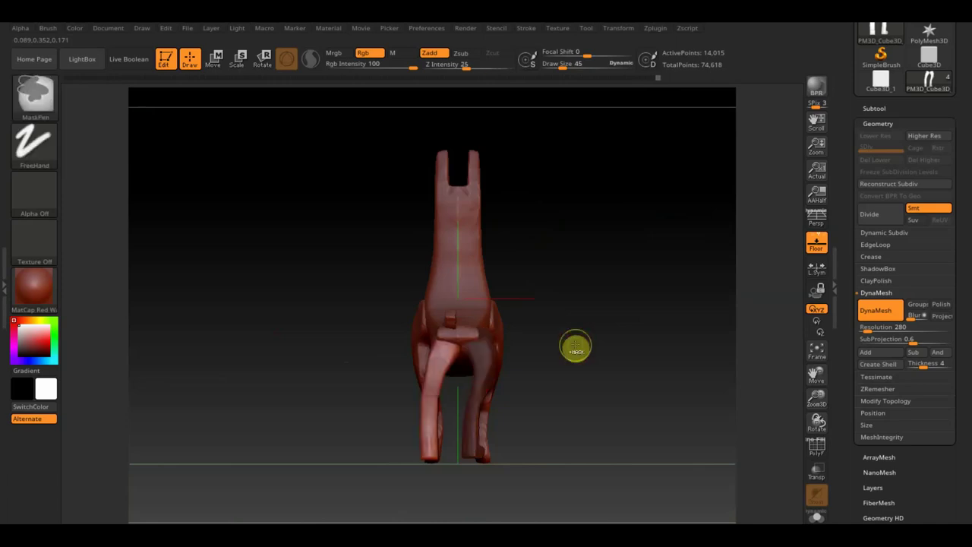
left_click(575, 343, "ctrl")
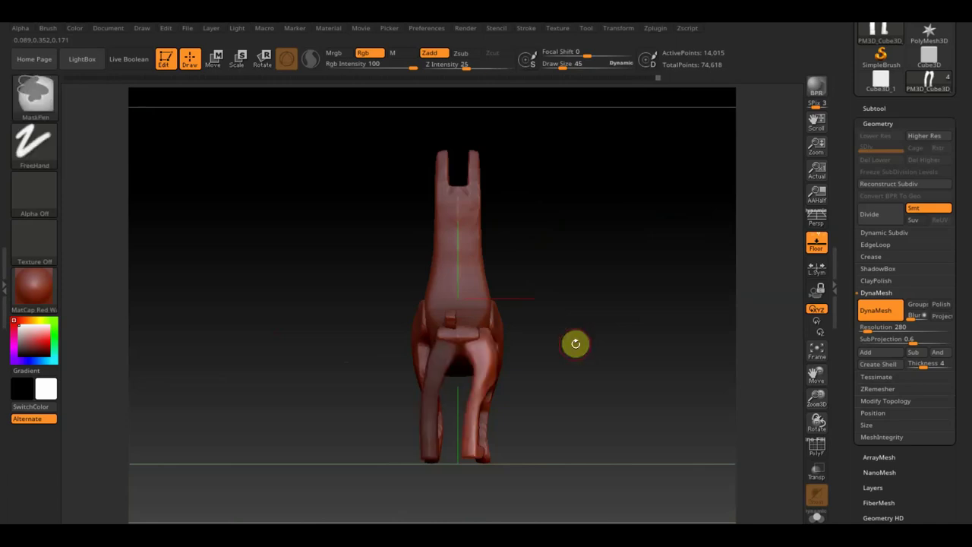
Step: Mirror And Weld the legs, inspect both sides from several angles, and show the reference image again
left_click(886, 400)
left_click(890, 365)
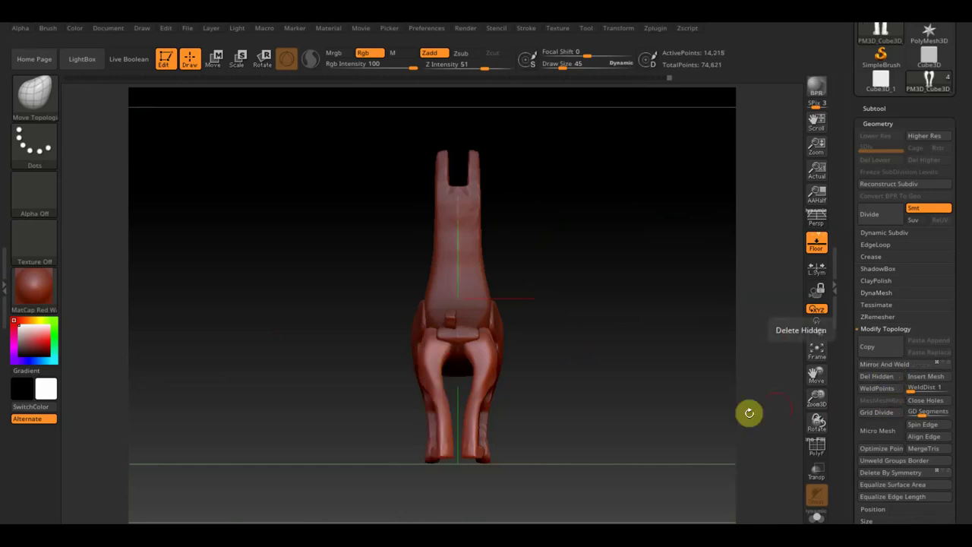
mouse_move(607, 344)
left_mouse_down()
mouse_move(648, 388)
mouse_move(640, 377)
mouse_move(585, 384)
mouse_move(666, 356)
mouse_move(675, 365)
mouse_move(623, 301)
mouse_move(665, 319)
mouse_move(647, 384)
mouse_move(681, 380)
mouse_move(544, 369)
mouse_move(576, 372)
left_mouse_up()
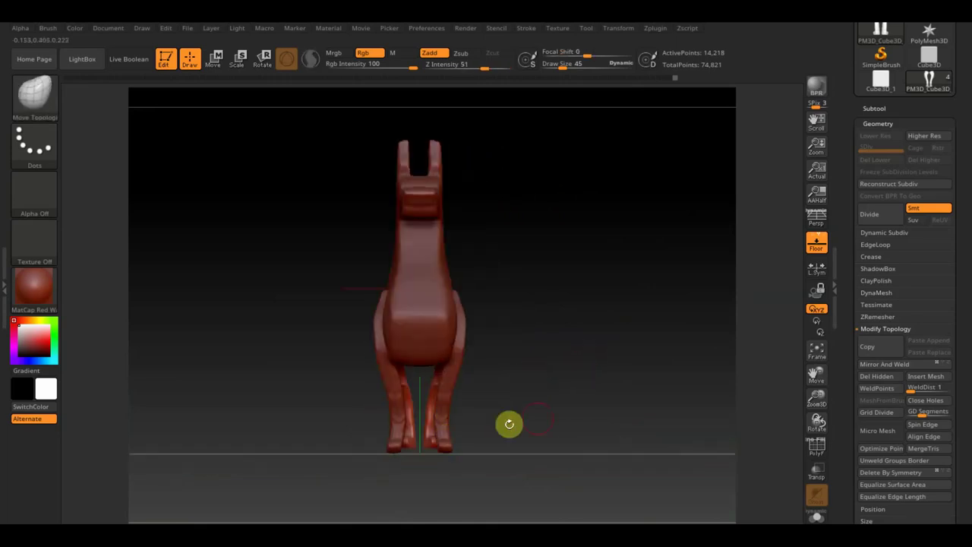
mouse_move(547, 415)
left_mouse_down("alt")
mouse_move(559, 434)
mouse_move(590, 354)
mouse_move(558, 321)
mouse_move(455, 283)
left_mouse_up("alt")
left_click_drag(468, 335, 508, 358)
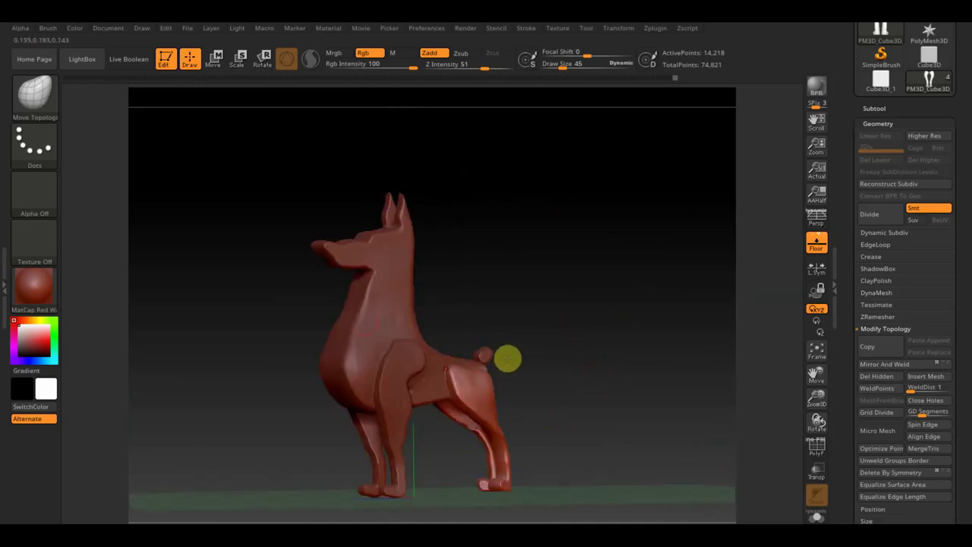
left_click_drag(374, 243, 479, 276)
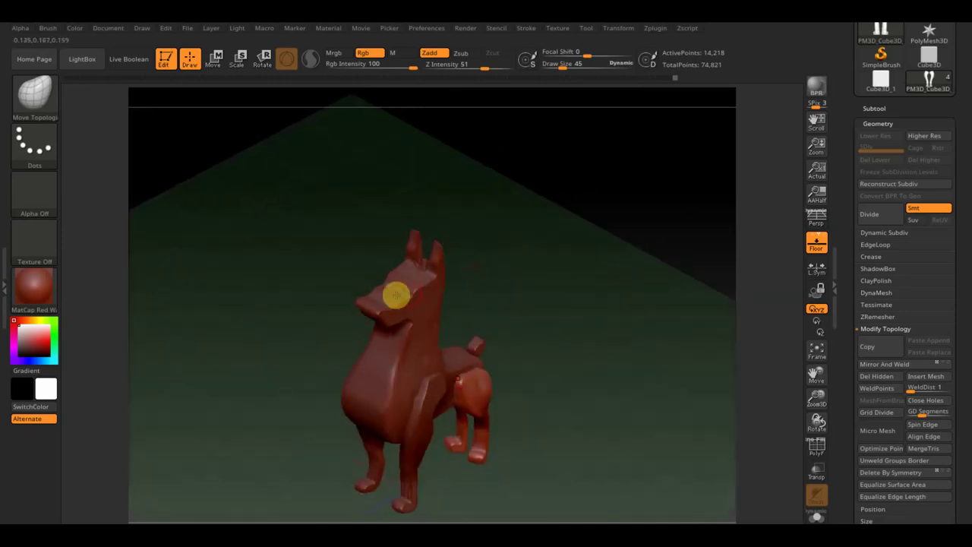
left_click_drag(514, 304, 499, 291)
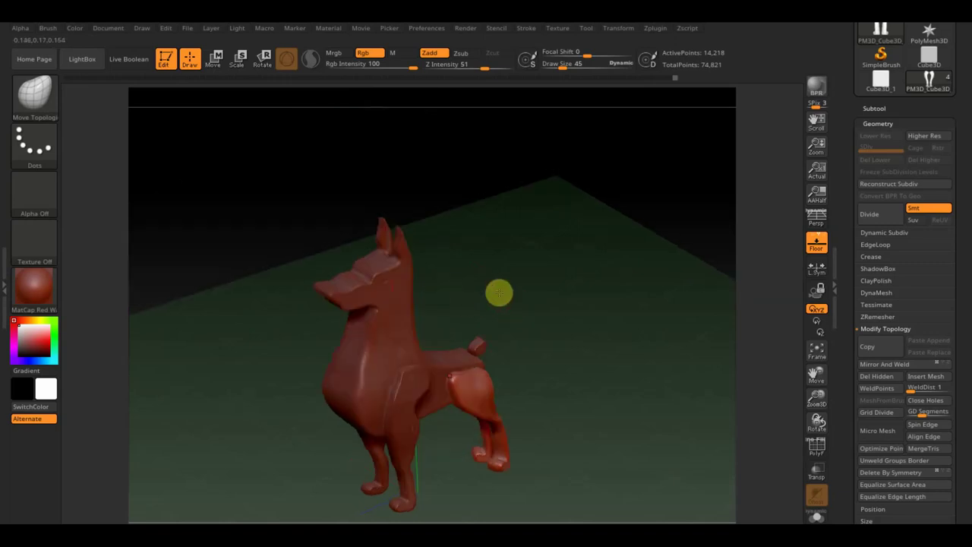
mouse_move(391, 262)
left_mouse_down()
mouse_move(516, 248)
mouse_move(538, 280)
left_mouse_up()
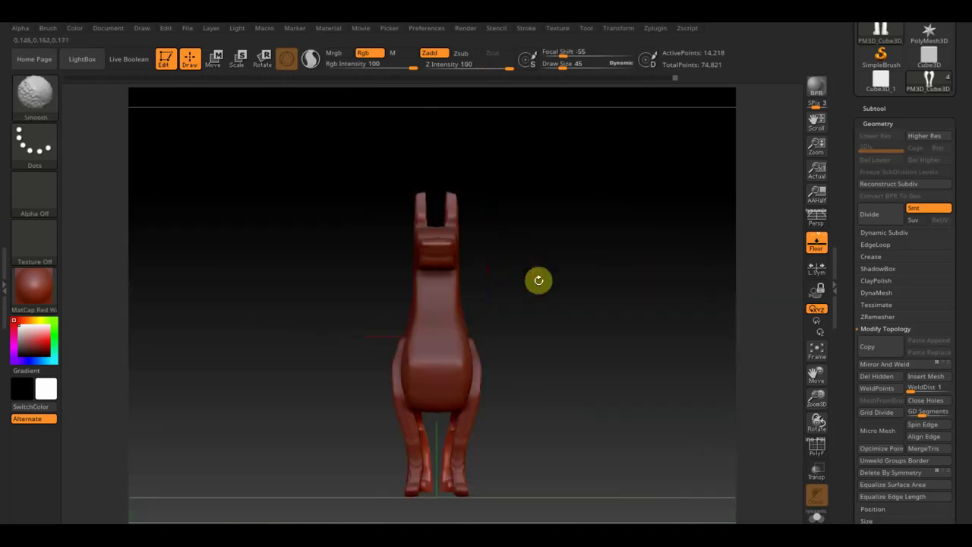
key("shift+z")
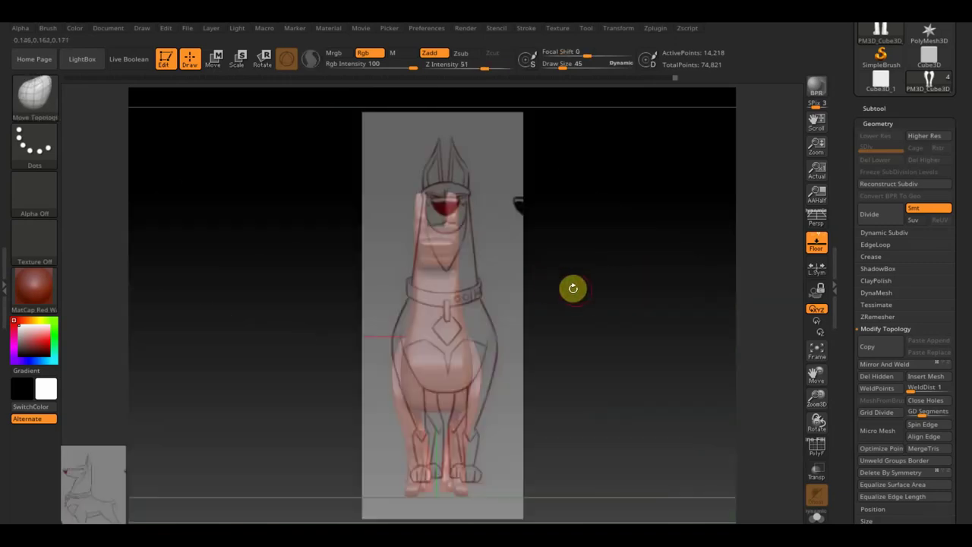
Step: Align the model with the reference and Alt-click the ear to activate PM3D_Cube3D_1
mouse_move(621, 307)
left_mouse_down()
mouse_move(615, 299)
mouse_move(629, 280)
left_mouse_up()
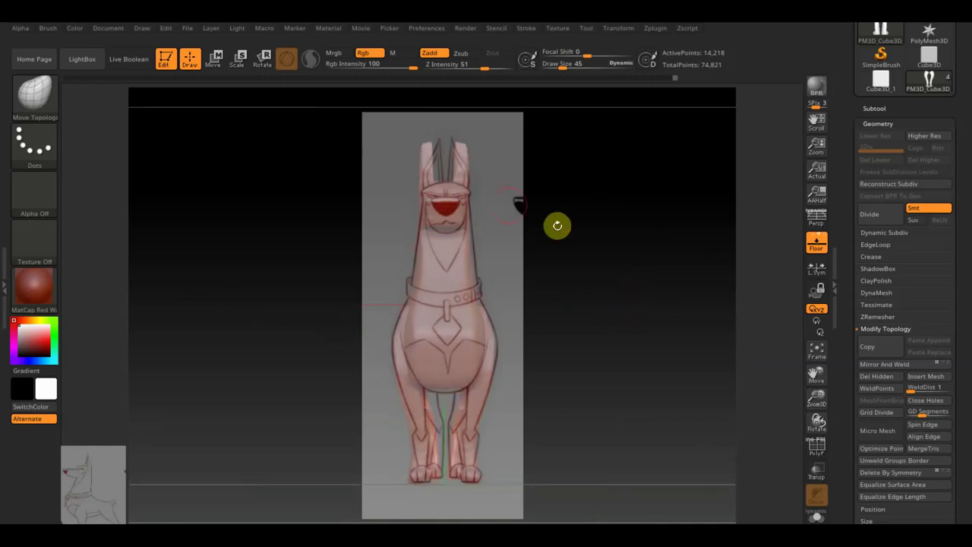
key("space")
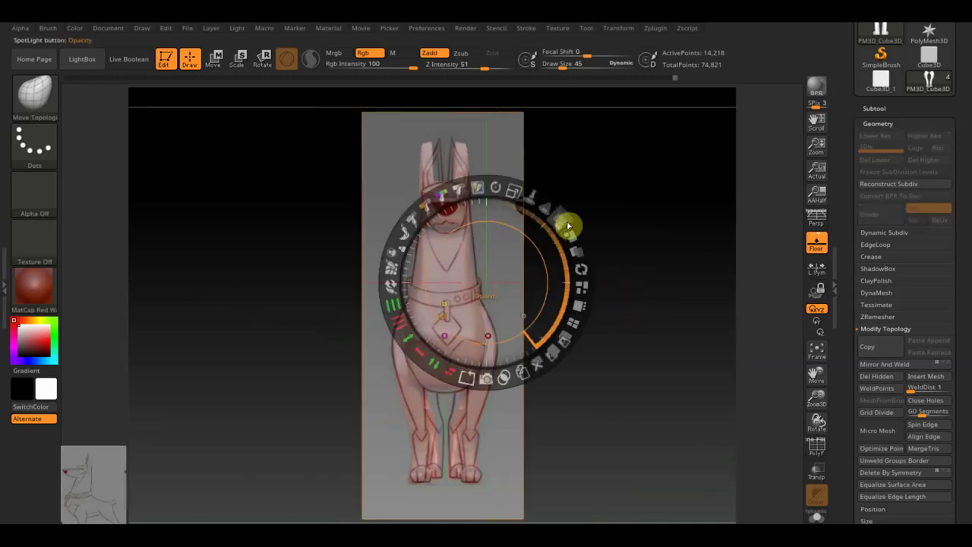
key("shift+z")
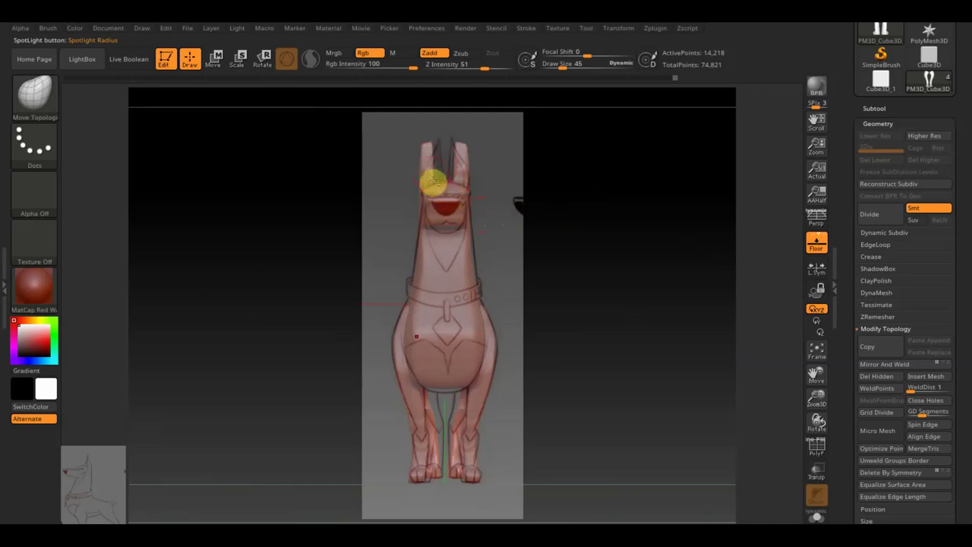
left_click(430, 163, "alt")
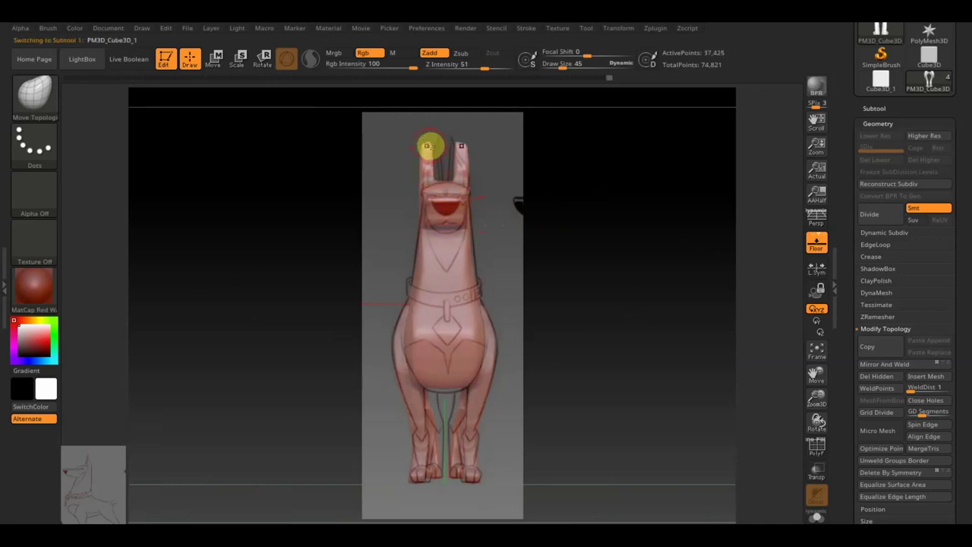
left_click(35, 94)
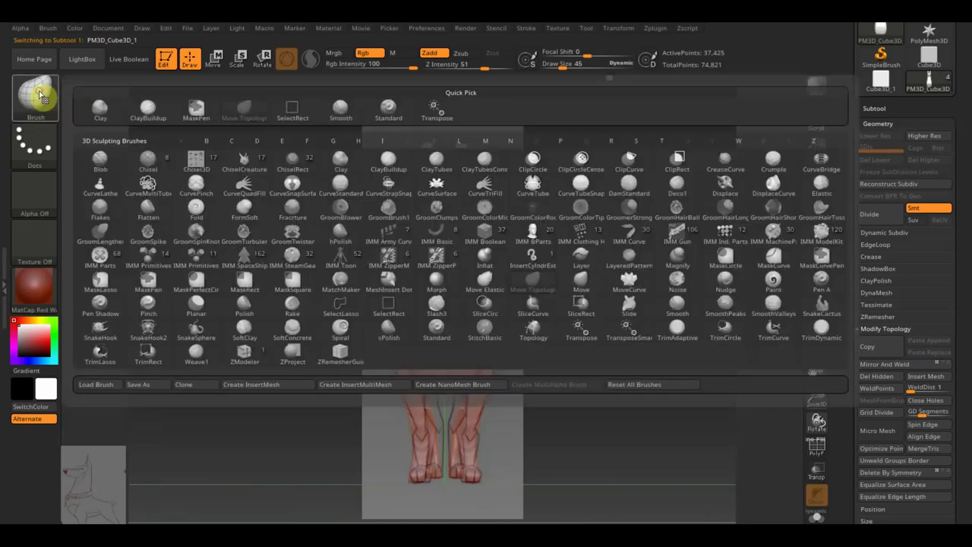
Step: Shape the head and ears to the reference with Move Elastic at size 22, then enlarge it to 69
left_click(486, 279)
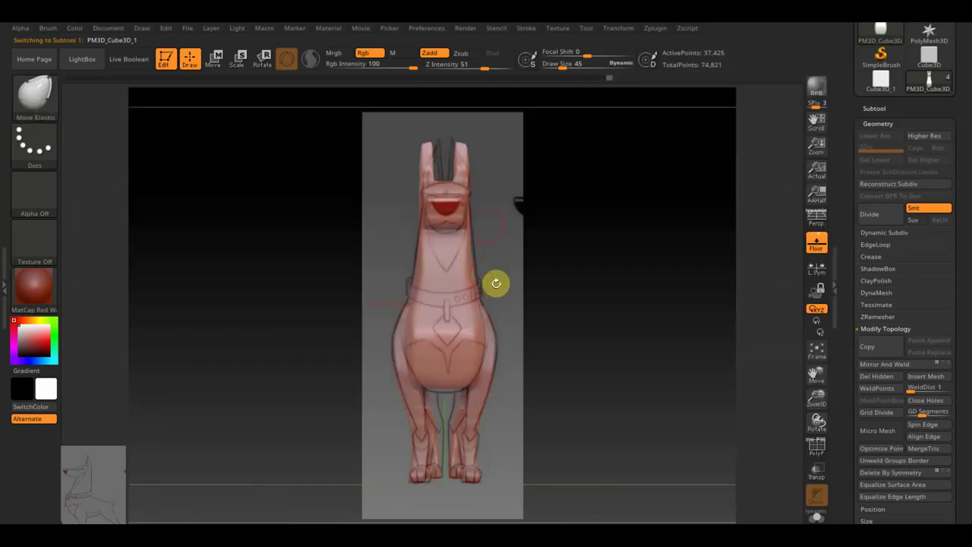
left_click_drag(557, 66, 559, 67)
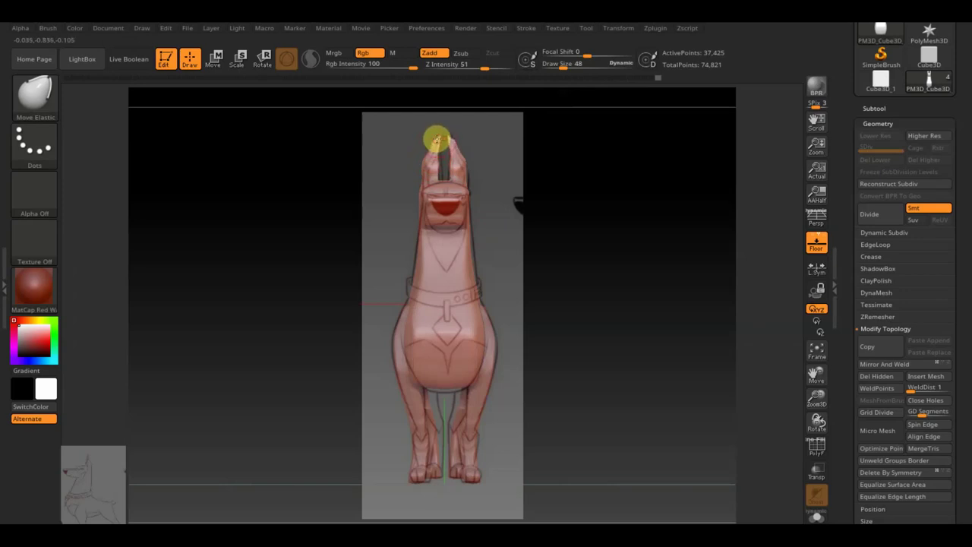
key("shift")
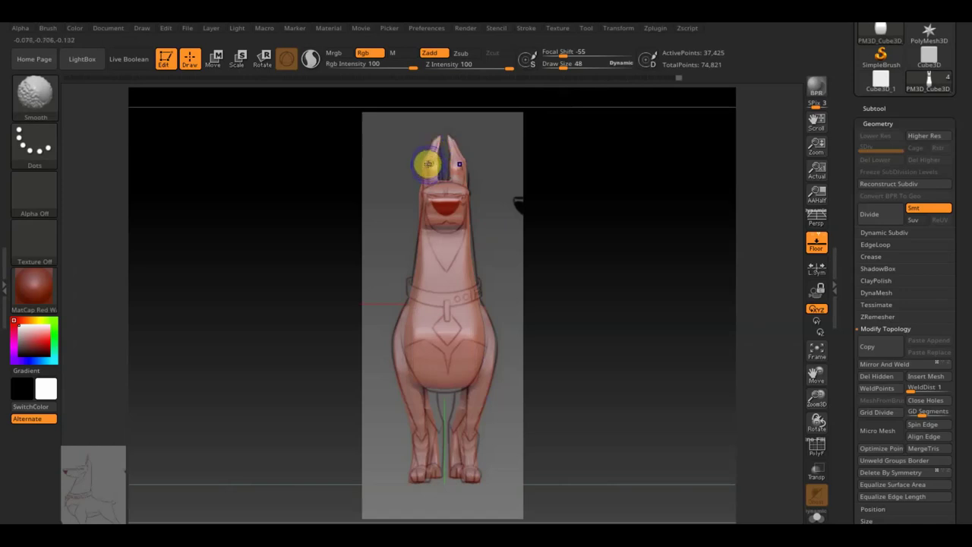
key("shift")
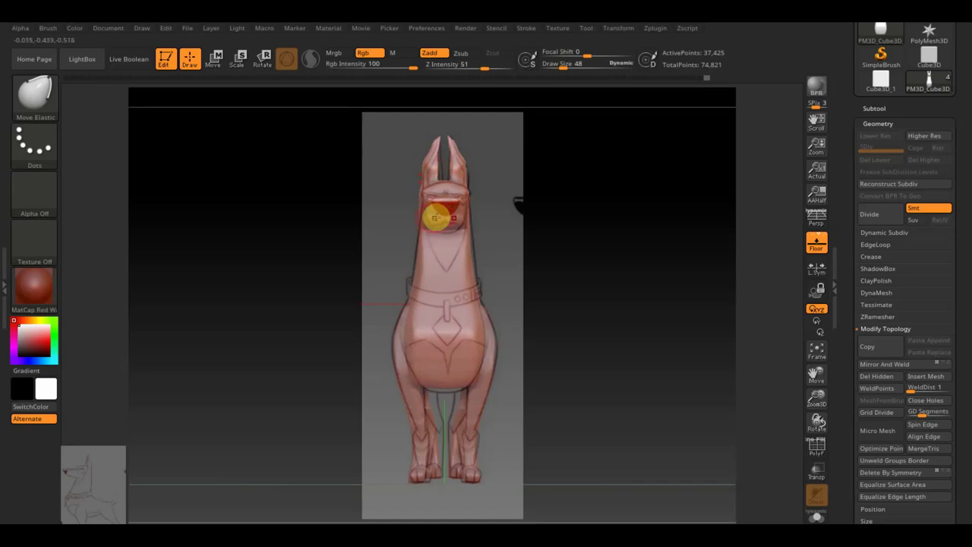
left_click(563, 66)
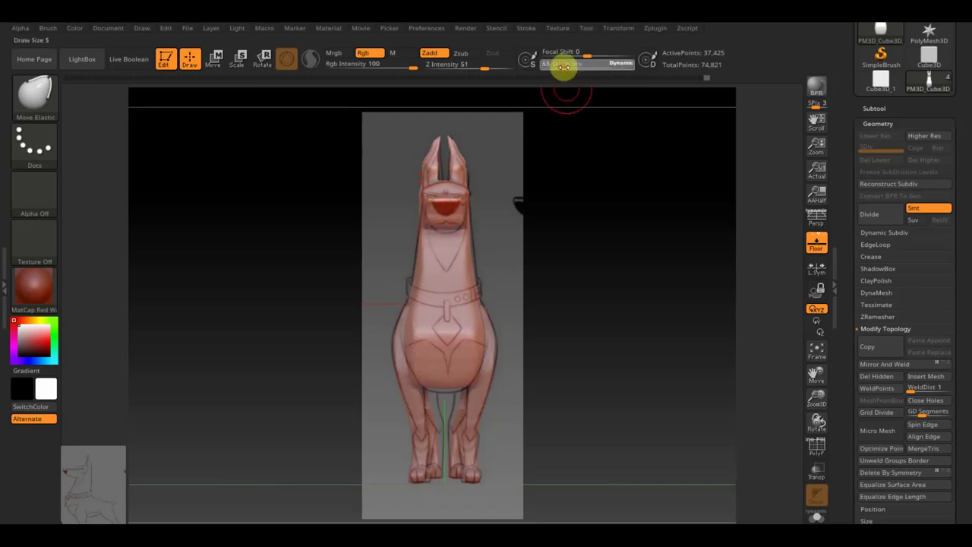
left_click_drag(566, 67, 567, 67)
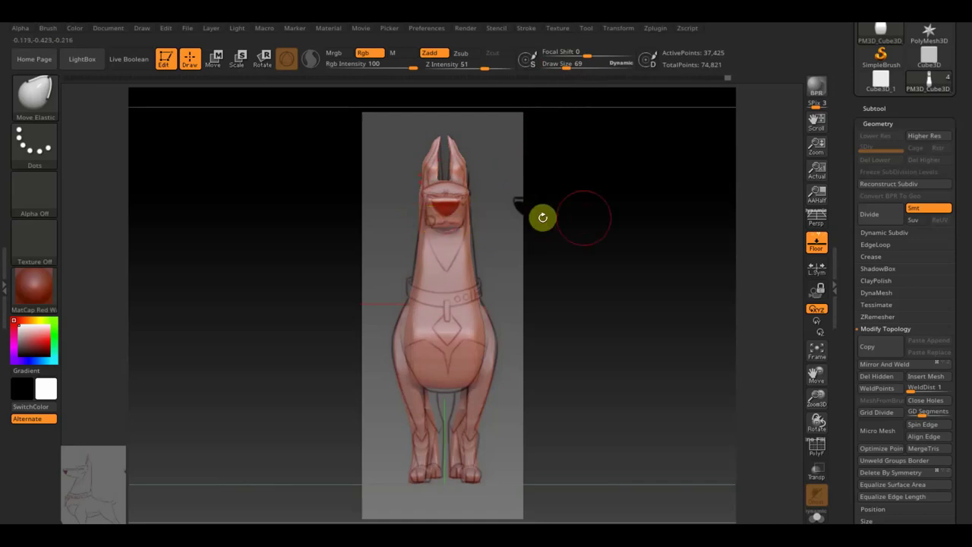
left_click_drag(543, 217, 523, 220)
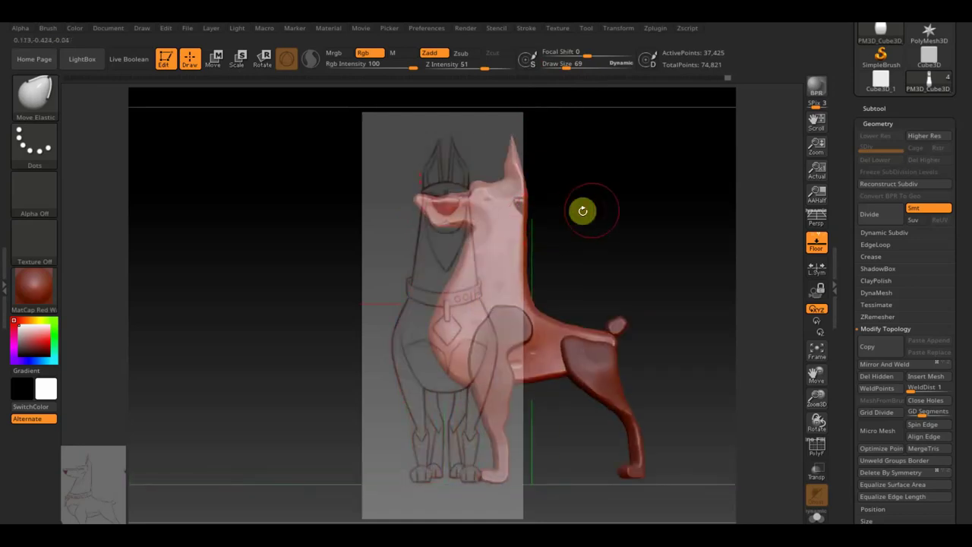
Step: Hide the reference sketch and smooth the dog's neck and chest
key("shift+z")
mouse_move(613, 213)
left_mouse_down()
mouse_move(655, 235)
mouse_move(606, 248)
mouse_move(585, 224)
mouse_move(525, 217)
mouse_move(502, 189)
mouse_move(508, 208)
mouse_move(477, 299)
mouse_move(480, 252)
mouse_move(488, 337)
mouse_move(471, 348)
left_mouse_up()
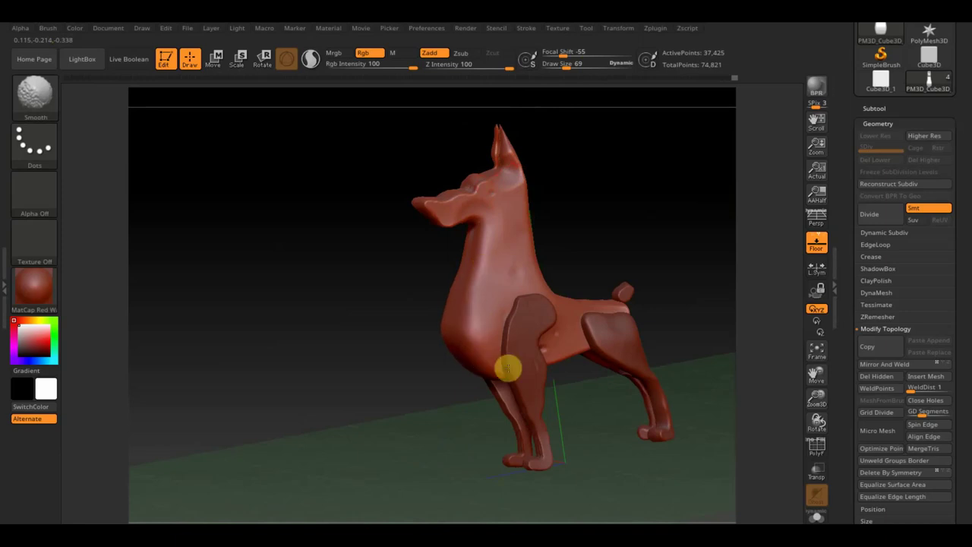
mouse_move(567, 289)
left_mouse_down()
mouse_move(657, 242)
mouse_move(569, 321)
left_mouse_up()
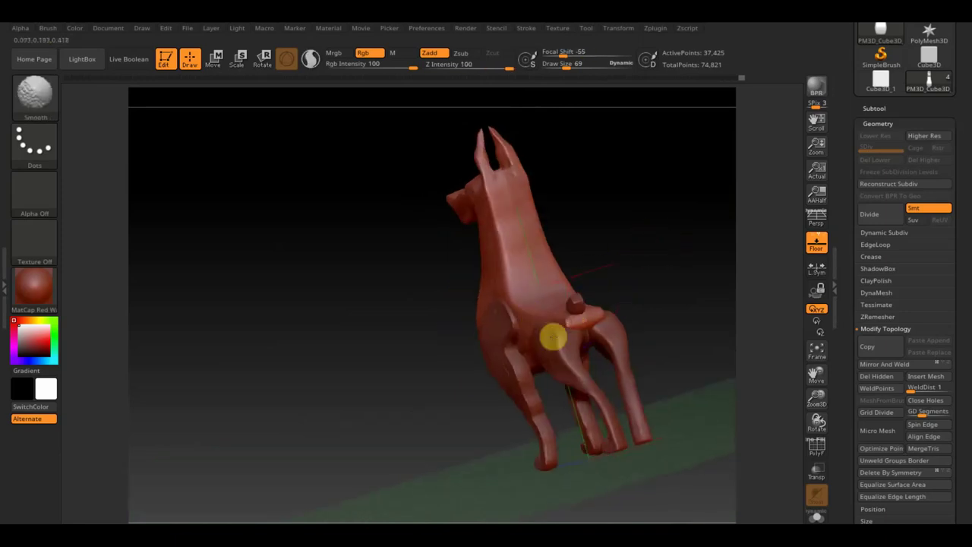
mouse_move(494, 242)
left_mouse_down("shift")
mouse_move(506, 258)
mouse_move(484, 195)
mouse_move(504, 220)
mouse_move(501, 276)
mouse_move(506, 168)
mouse_move(482, 169)
left_mouse_up("shift")
Step: From the front view, push the head and ears into shape with Move Elastic
mouse_move(557, 195)
left_mouse_down()
mouse_move(660, 196)
mouse_move(636, 193)
left_mouse_up()
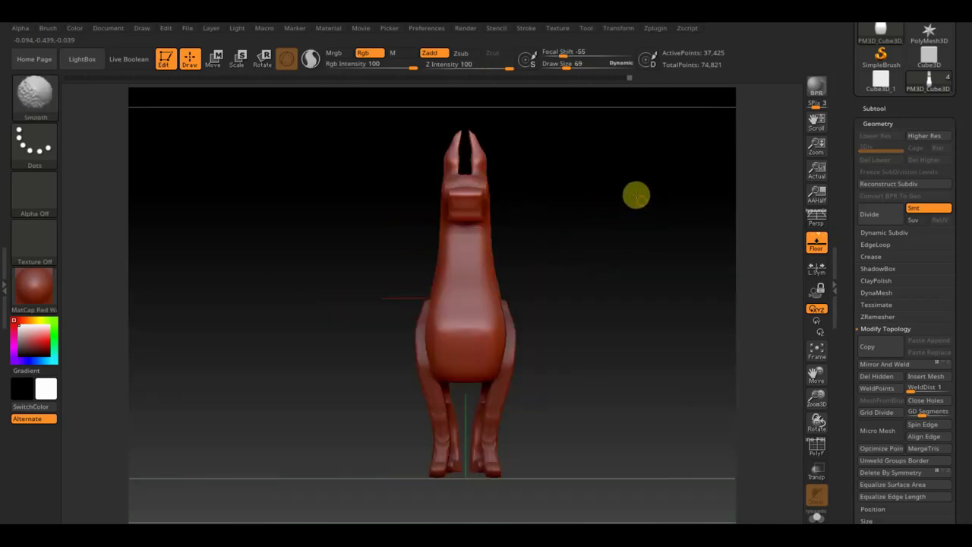
left_click_drag(485, 173, 488, 175)
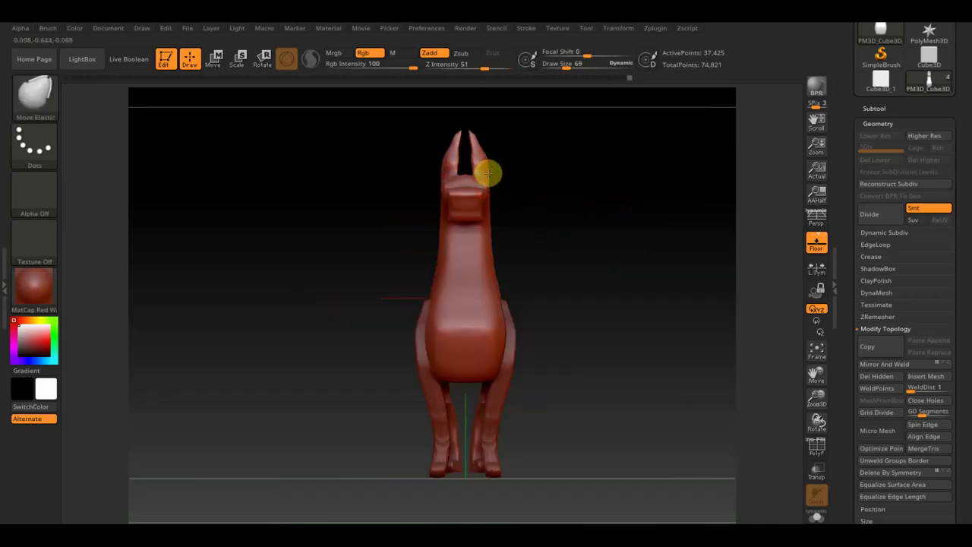
left_click_drag(486, 175, 453, 179)
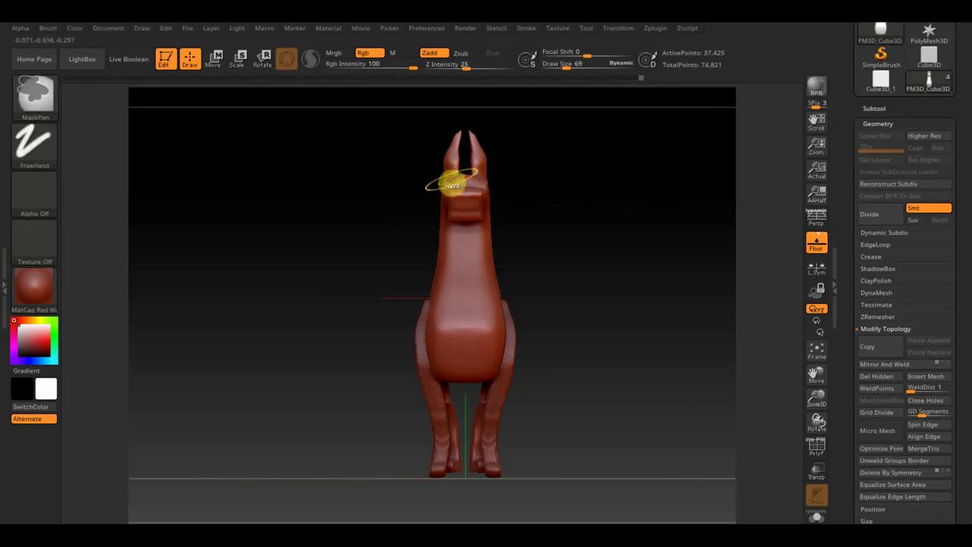
left_click(38, 95)
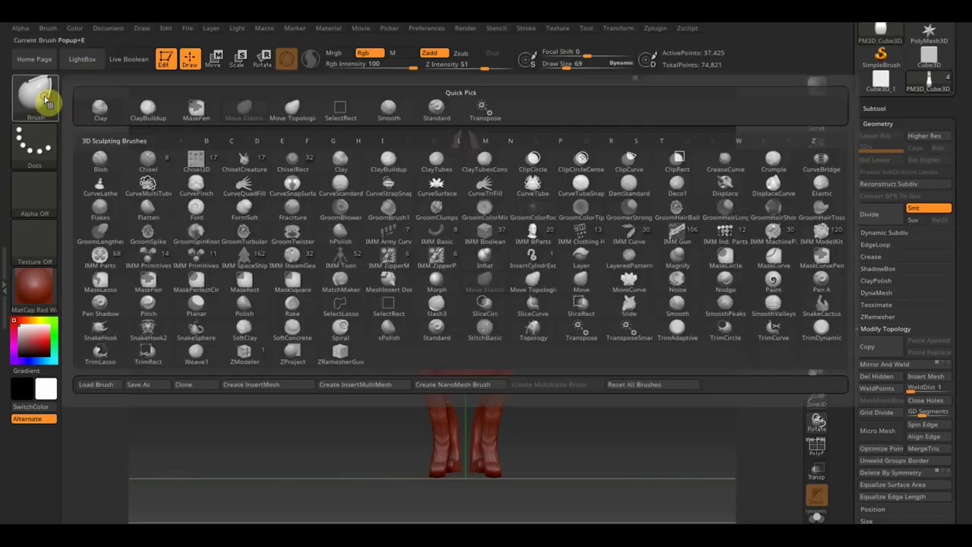
Step: Taper the muzzle block with Move Topological, pulling up its lower edge and drawing its sides inward
left_click(276, 112)
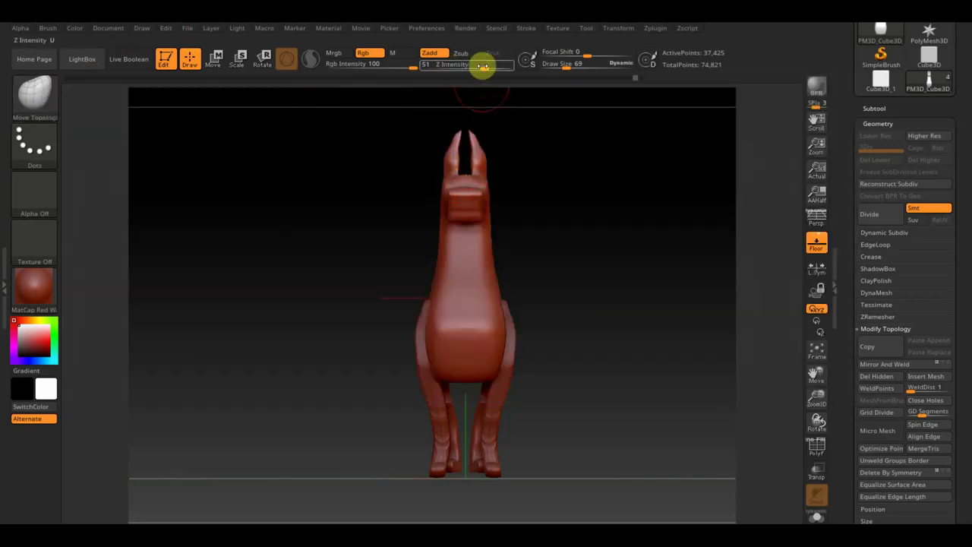
left_click_drag(597, 213, 642, 351, "alt")
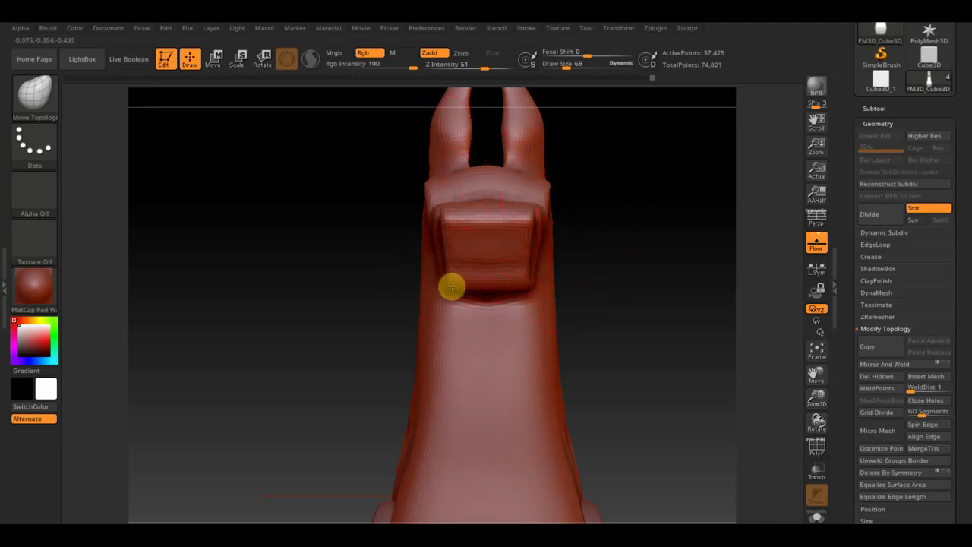
left_click_drag(459, 287, 447, 222)
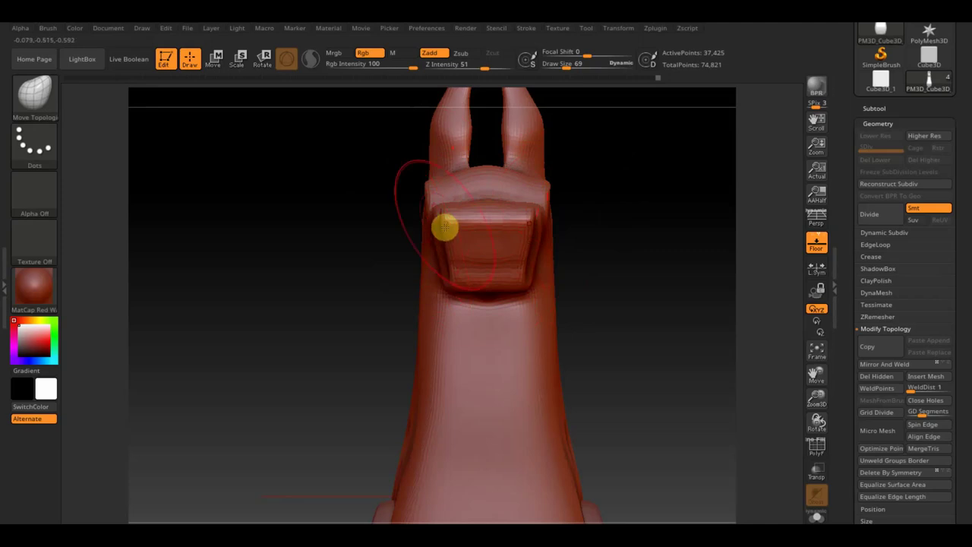
mouse_move(570, 281)
left_mouse_down()
mouse_move(620, 343)
mouse_move(673, 254)
left_mouse_up()
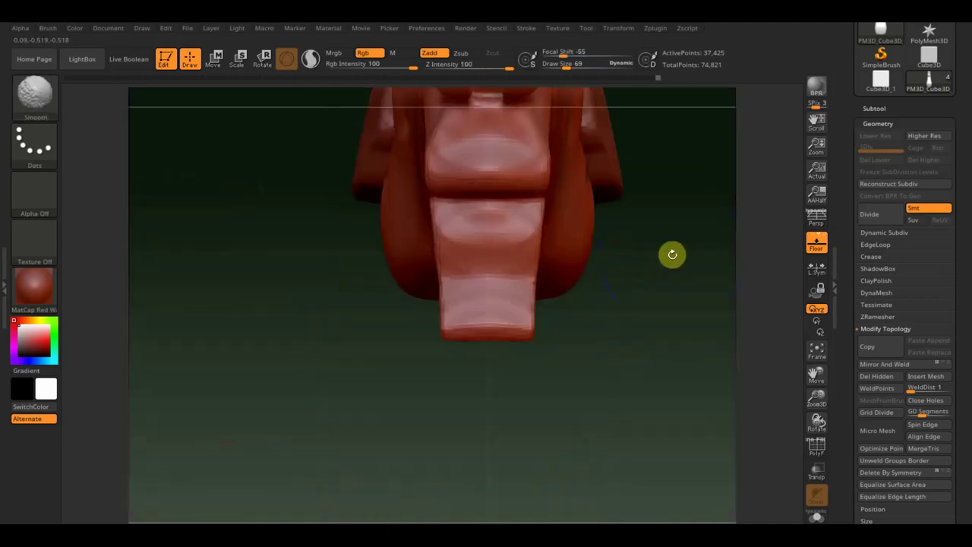
mouse_move(442, 302)
left_mouse_down()
mouse_move(466, 306)
mouse_move(453, 336)
mouse_move(468, 339)
mouse_move(448, 274)
mouse_move(459, 260)
left_mouse_up()
Step: Smooth the crease across the top of the head and zoom out to view the whole dog side-on
mouse_move(631, 349)
left_mouse_down()
mouse_move(641, 219)
mouse_move(653, 237)
mouse_move(684, 223)
mouse_move(658, 256)
left_mouse_up()
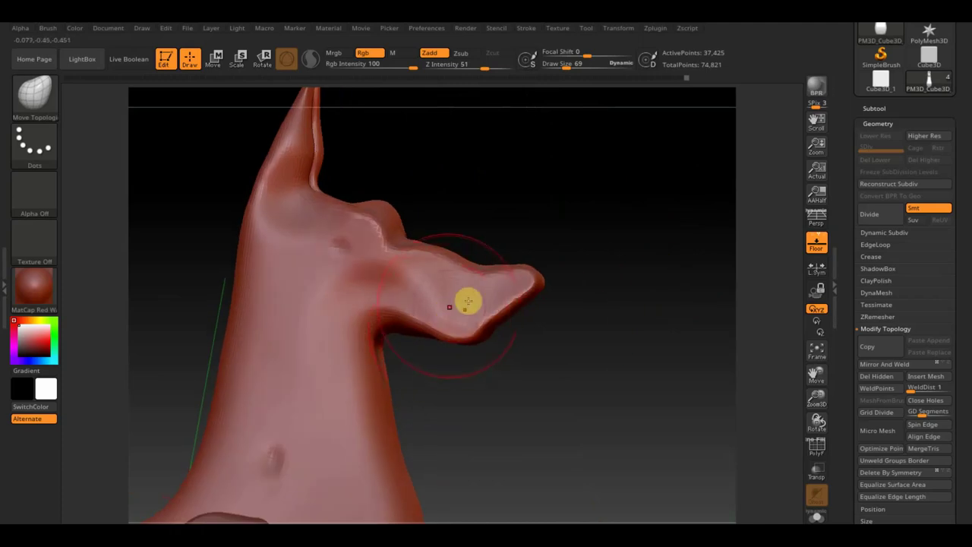
mouse_move(521, 402)
left_mouse_down()
mouse_move(494, 425)
mouse_move(460, 258)
mouse_move(624, 222)
mouse_move(614, 223)
left_mouse_up()
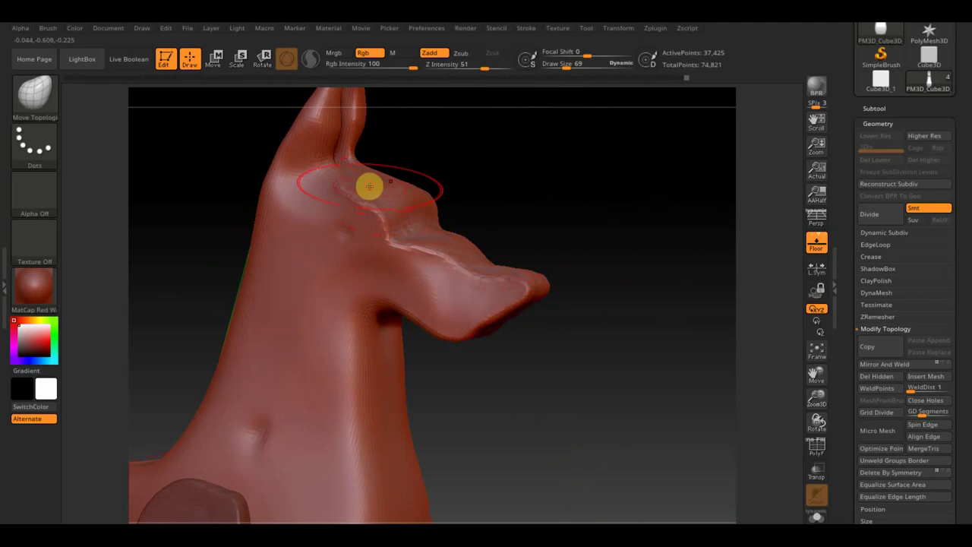
mouse_move(368, 181)
left_mouse_down("shift")
mouse_move(360, 212)
mouse_move(422, 258)
mouse_move(512, 296)
mouse_move(503, 291)
mouse_move(558, 298)
left_mouse_up("shift")
left_click_drag(602, 306, 468, 289)
mouse_move(392, 332)
left_mouse_down()
mouse_move(202, 195)
mouse_move(438, 205)
mouse_move(623, 281)
mouse_move(560, 157)
left_mouse_up()
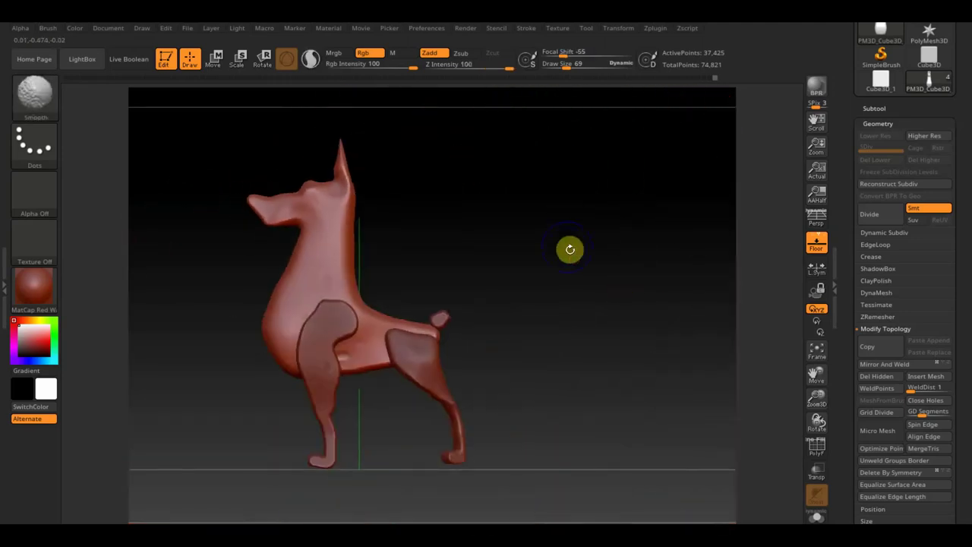
mouse_move(490, 293)
left_mouse_down()
mouse_move(527, 289)
mouse_move(536, 306)
mouse_move(554, 433)
mouse_move(579, 397)
left_mouse_up()
Step: Select the small piece, flip it about 178° with the gizmo, raise it, and mirror-weld it
left_click(453, 330, "alt")
left_click(217, 61)
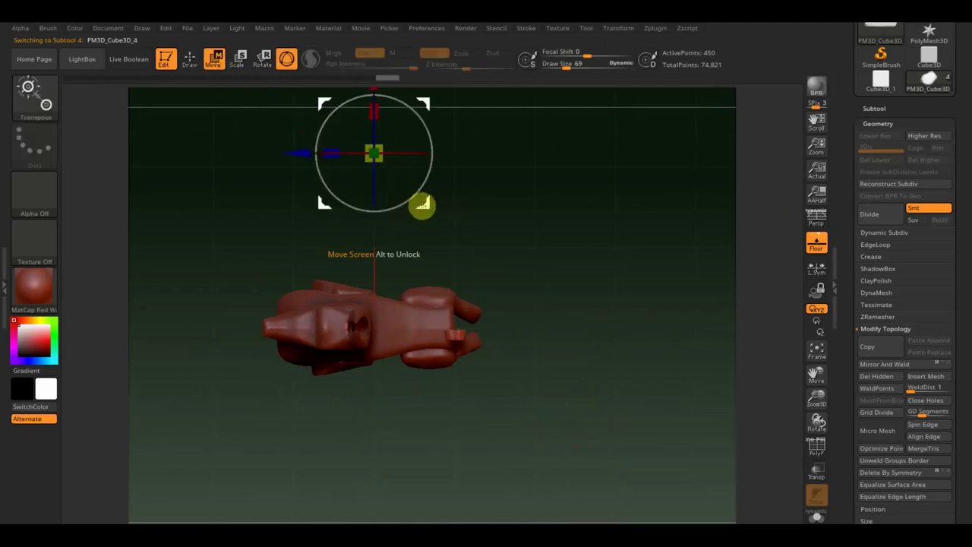
left_click_drag(501, 233, 487, 209)
left_click_drag(388, 134, 392, 260, "alt")
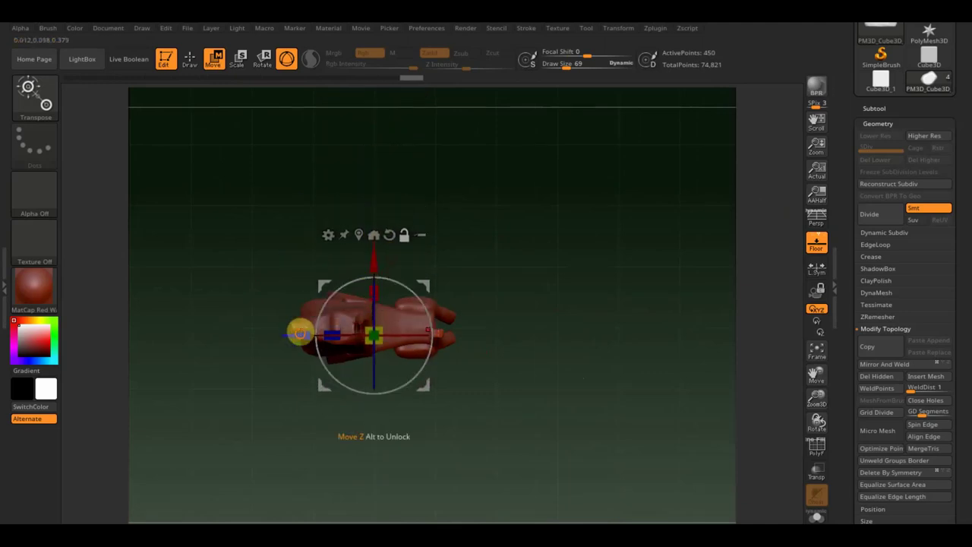
left_click_drag(300, 332, 358, 341, "alt")
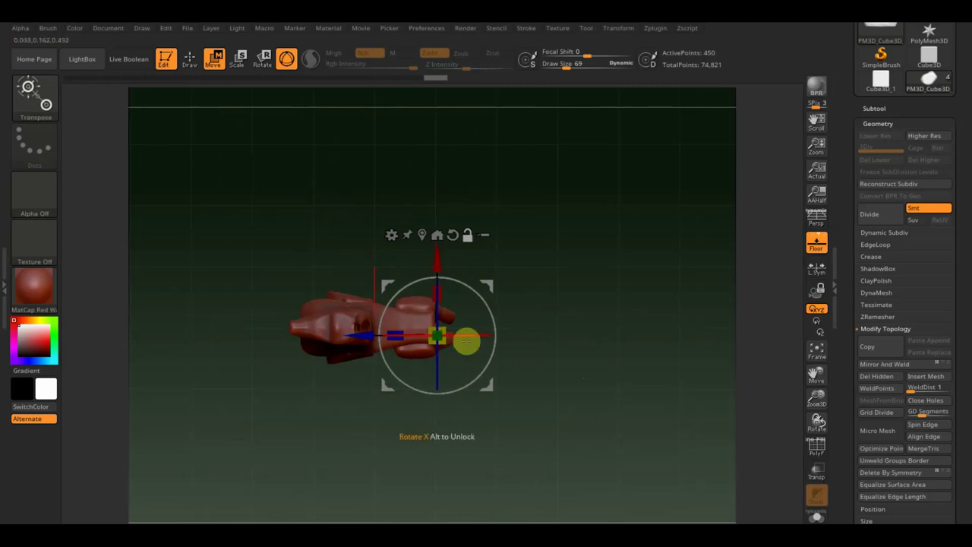
left_click_drag(539, 314, 639, 509, "alt")
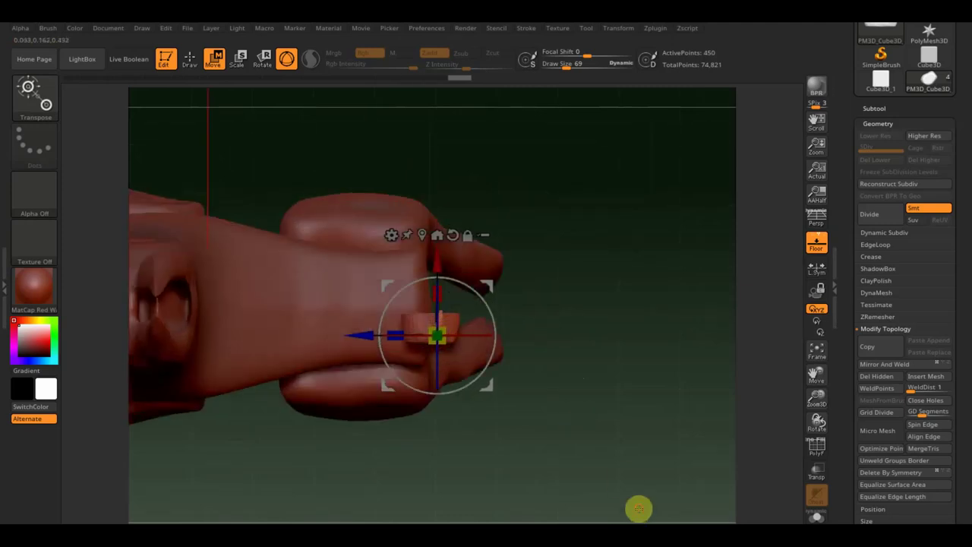
mouse_move(502, 335)
left_mouse_down()
mouse_move(312, 332)
mouse_move(317, 349)
left_mouse_up()
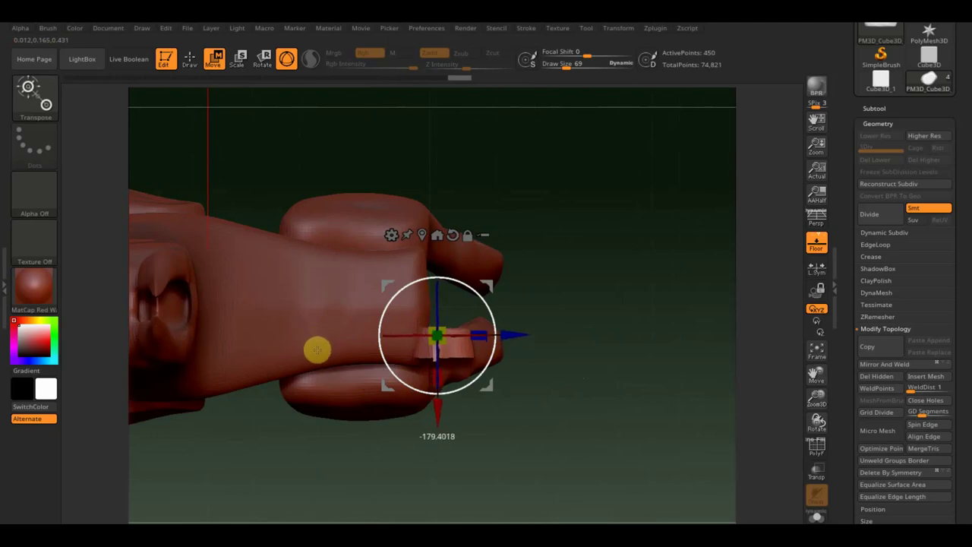
left_click_drag(436, 414, 438, 375)
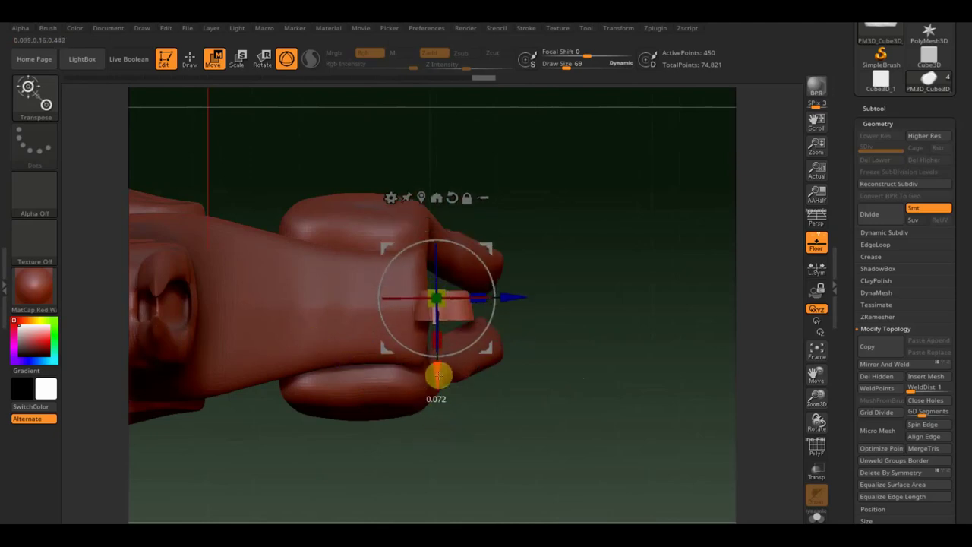
left_click(886, 364)
Step: Rotate the piece back, lower it, stretch it sideways, and mirror-weld it again
left_click_drag(486, 279, 379, 327)
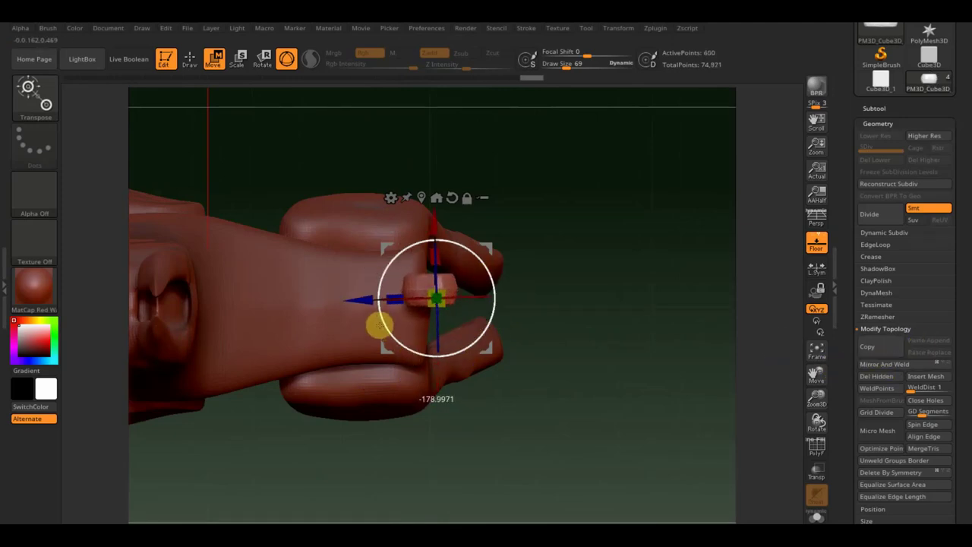
left_click_drag(438, 224, 439, 245)
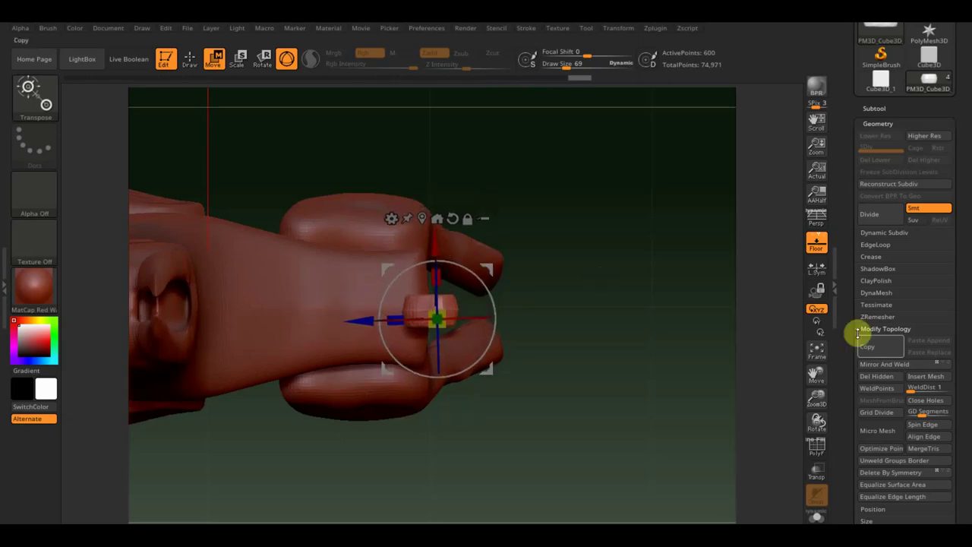
mouse_move(679, 375)
left_mouse_down()
mouse_move(666, 295)
mouse_move(651, 339)
left_mouse_up()
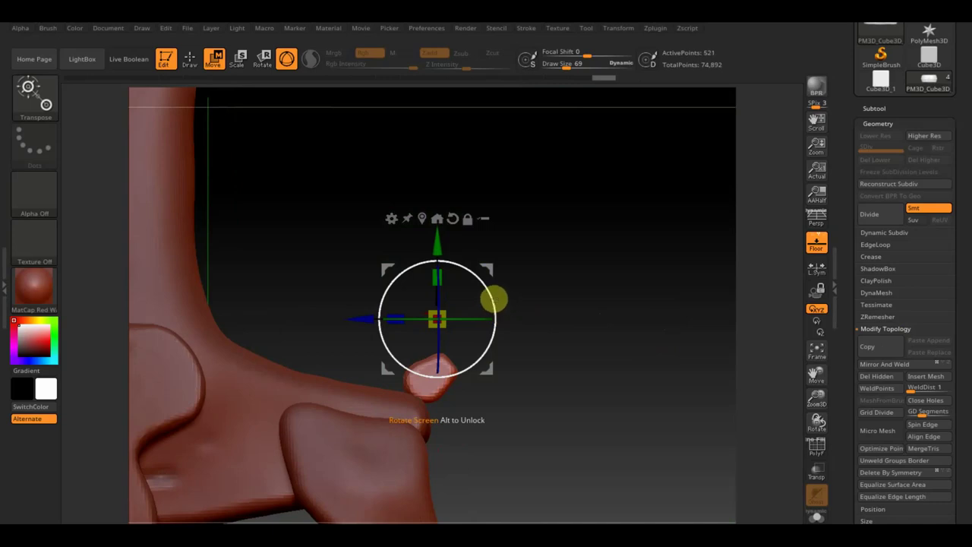
mouse_move(445, 243)
left_mouse_down()
mouse_move(445, 262)
mouse_move(493, 319)
mouse_move(445, 234)
mouse_move(341, 305)
mouse_move(343, 345)
left_mouse_up()
mouse_move(399, 290)
left_mouse_down()
mouse_move(384, 293)
mouse_move(371, 401)
left_mouse_up()
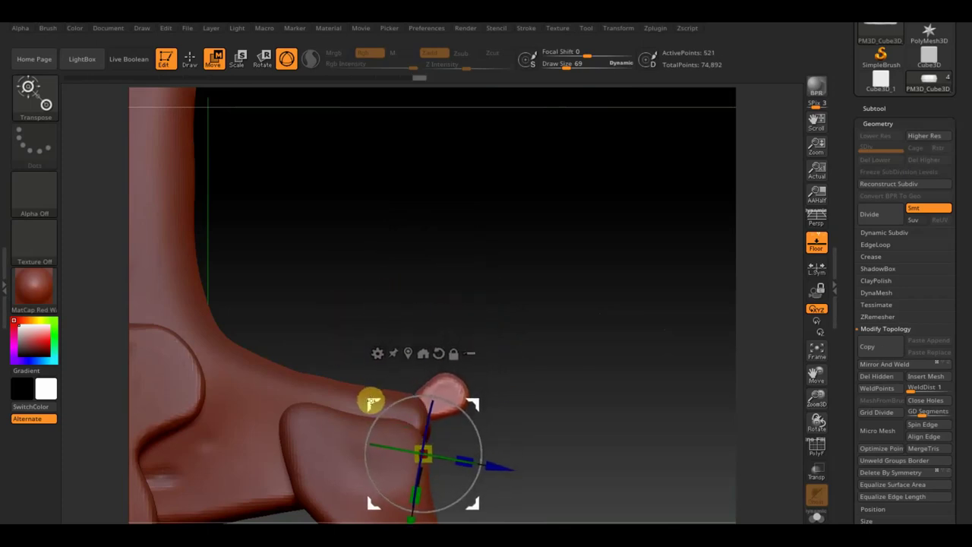
mouse_move(592, 379)
left_mouse_down()
mouse_move(614, 373)
mouse_move(597, 332)
mouse_move(615, 224)
mouse_move(661, 288)
mouse_move(614, 306)
mouse_move(616, 314)
left_mouse_up()
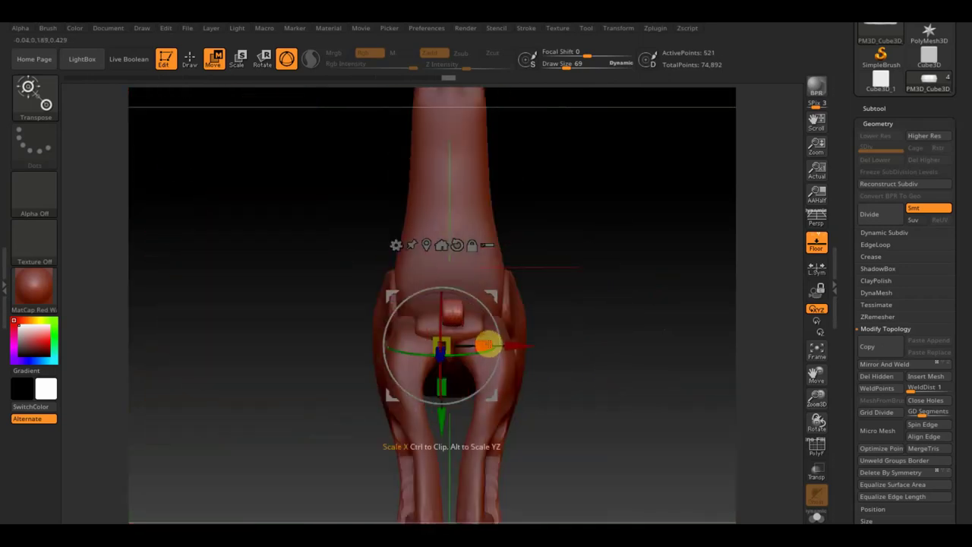
left_click_drag(486, 346, 519, 347)
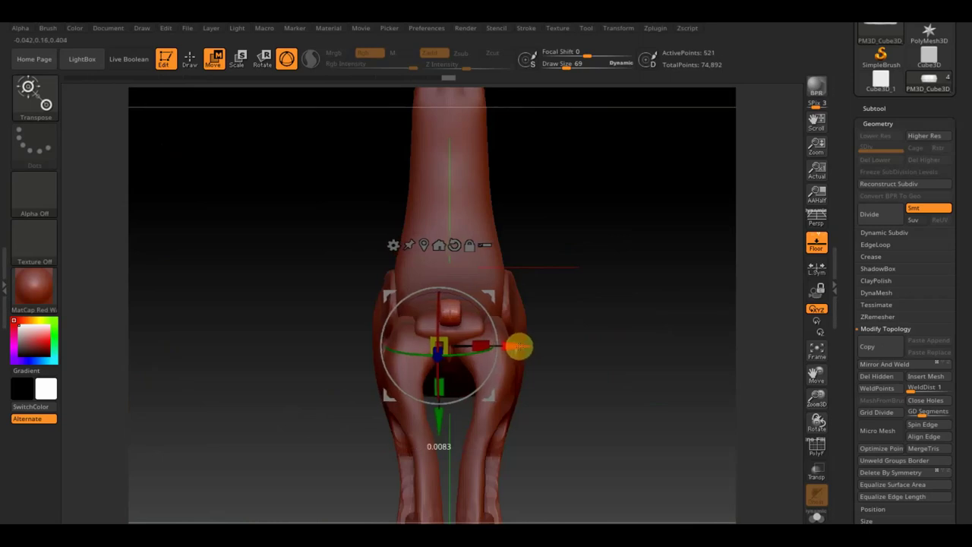
left_click(901, 364)
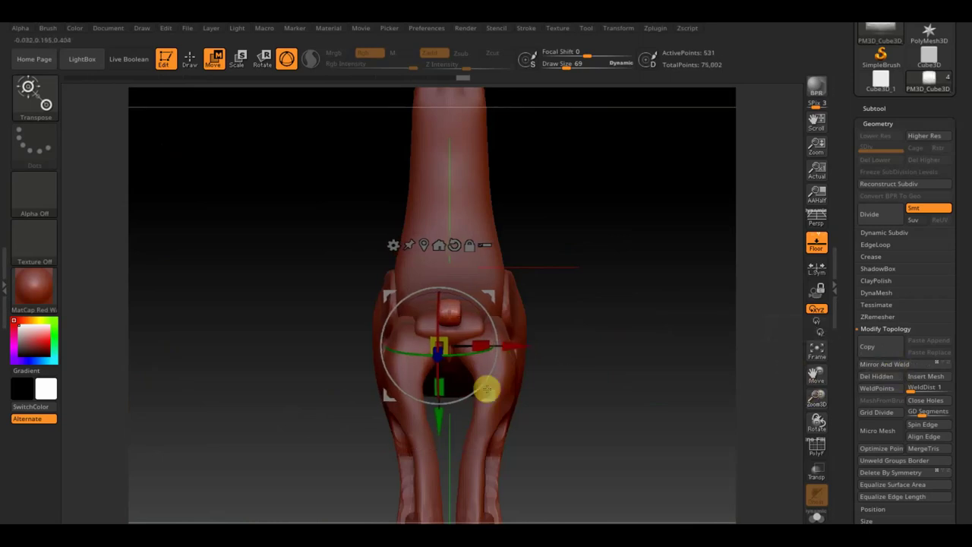
Step: Return to a clean side view in Draw mode with front-leg subtool PM3D_Cube3D_2 active
mouse_move(635, 347)
left_mouse_down()
mouse_move(696, 347)
mouse_move(600, 392)
mouse_move(652, 375)
left_mouse_up()
left_click_drag(619, 423, 611, 395)
left_click(190, 59)
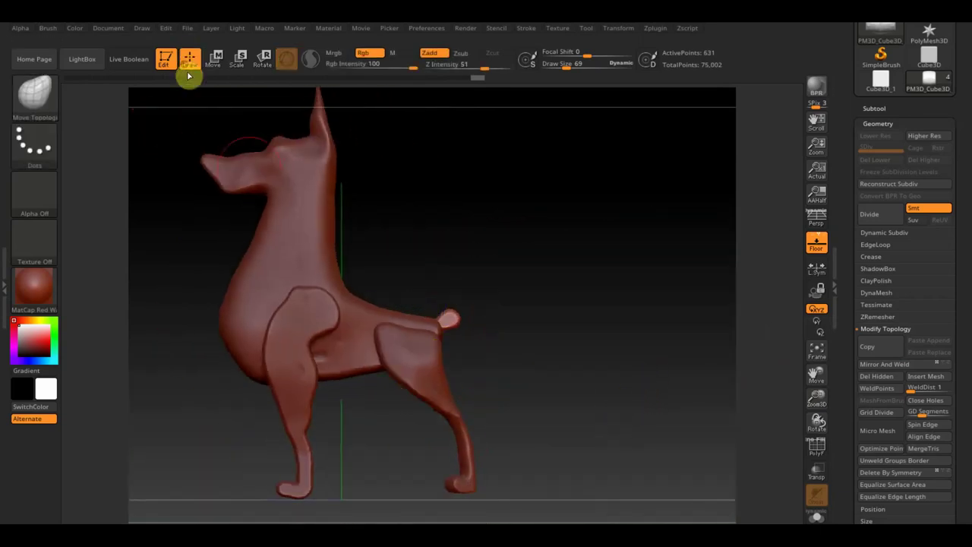
left_click(292, 331, "alt")
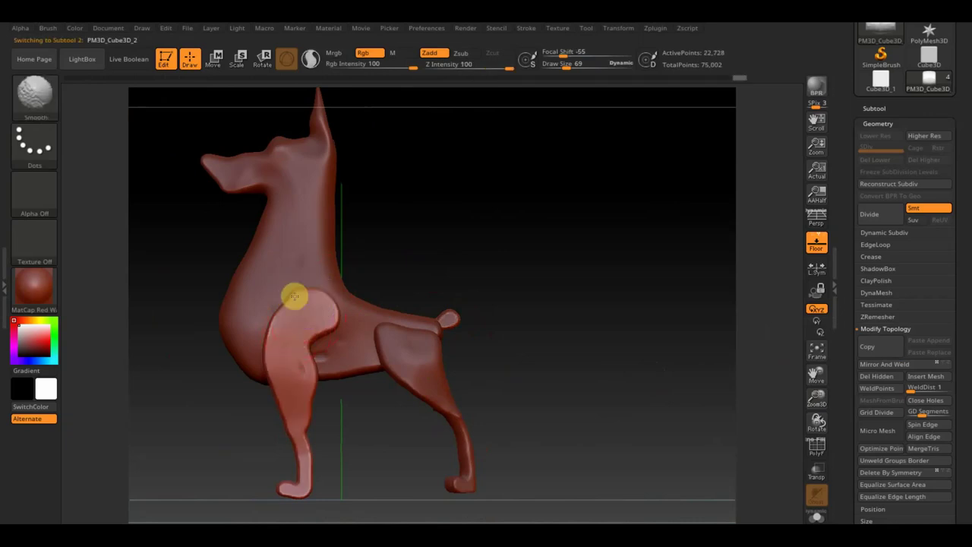
Step: Smooth the front leg's left edge, then check the dog from behind and the front
mouse_move(313, 401)
left_mouse_down("shift")
mouse_move(295, 481)
mouse_move(322, 467)
left_mouse_up("shift")
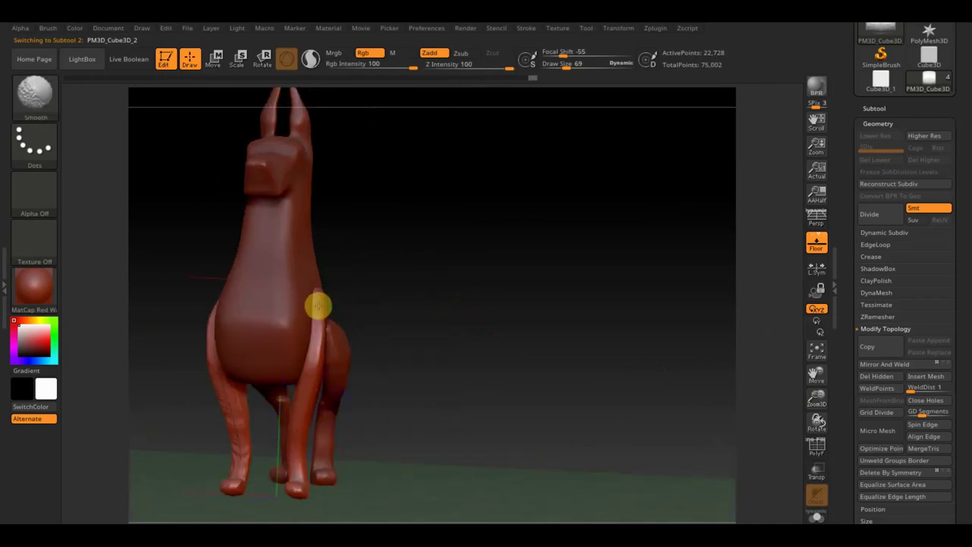
mouse_move(311, 294)
left_mouse_down()
mouse_move(397, 294)
mouse_move(341, 286)
left_mouse_up()
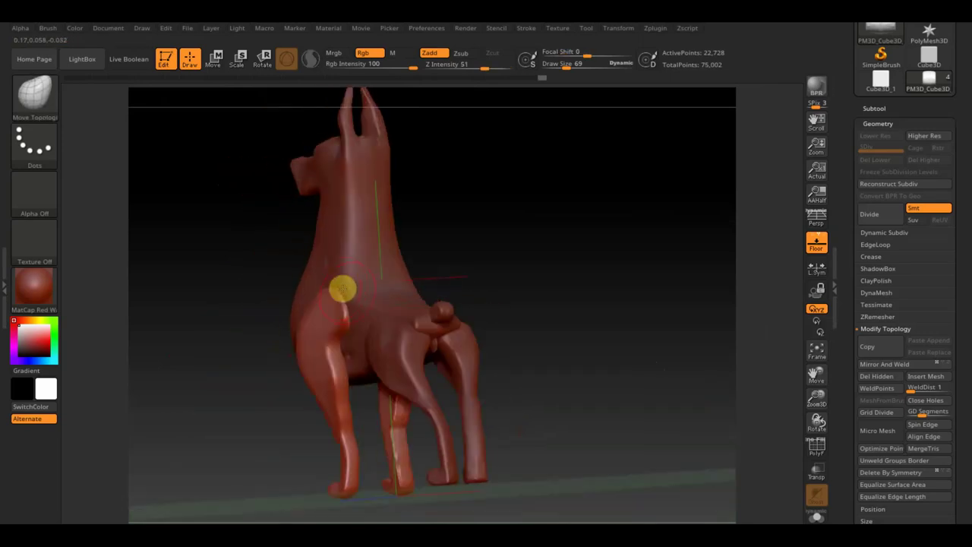
mouse_move(473, 253)
left_mouse_down()
mouse_move(549, 250)
mouse_move(349, 297)
left_mouse_up()
mouse_move(489, 245)
left_mouse_down()
mouse_move(514, 241)
mouse_move(488, 257)
left_mouse_up()
Step: Turn the dog side-on again and smooth its chest and neck further
mouse_move(402, 380)
left_mouse_down()
mouse_move(436, 372)
mouse_move(417, 352)
left_mouse_up()
left_click_drag(332, 326, 395, 339)
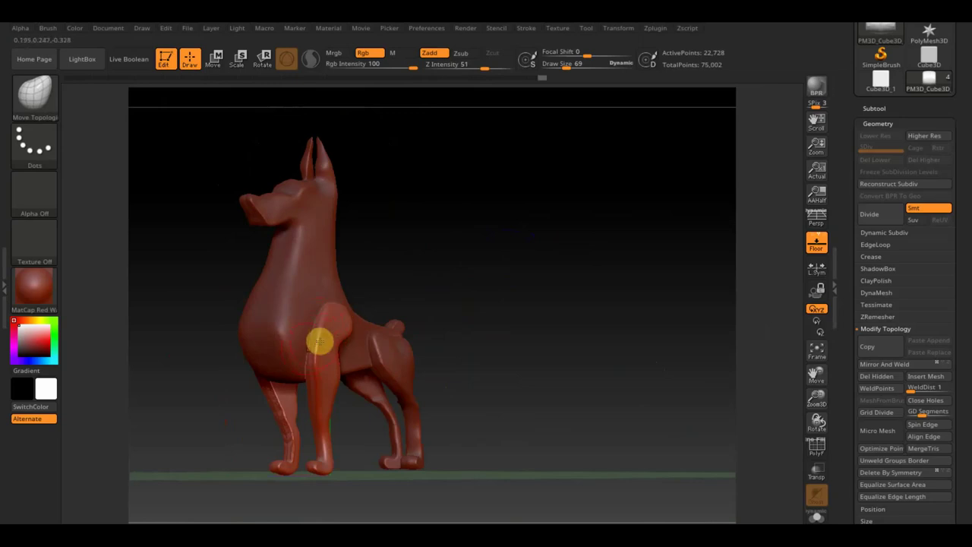
mouse_move(504, 278)
left_mouse_down()
mouse_move(464, 288)
mouse_move(488, 282)
mouse_move(548, 310)
mouse_move(601, 310)
mouse_move(603, 324)
left_mouse_up()
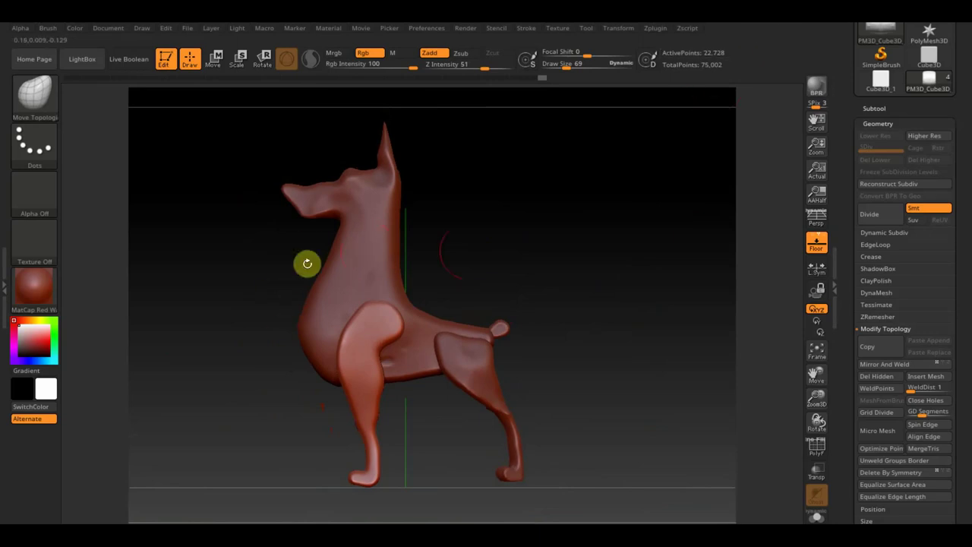
left_click(664, 207)
mouse_move(664, 207)
left_mouse_down()
mouse_move(649, 231)
mouse_move(627, 232)
left_mouse_up()
Step: Save the project as ZBrushProject nec on the desktop, replacing the existing file
left_click(190, 30)
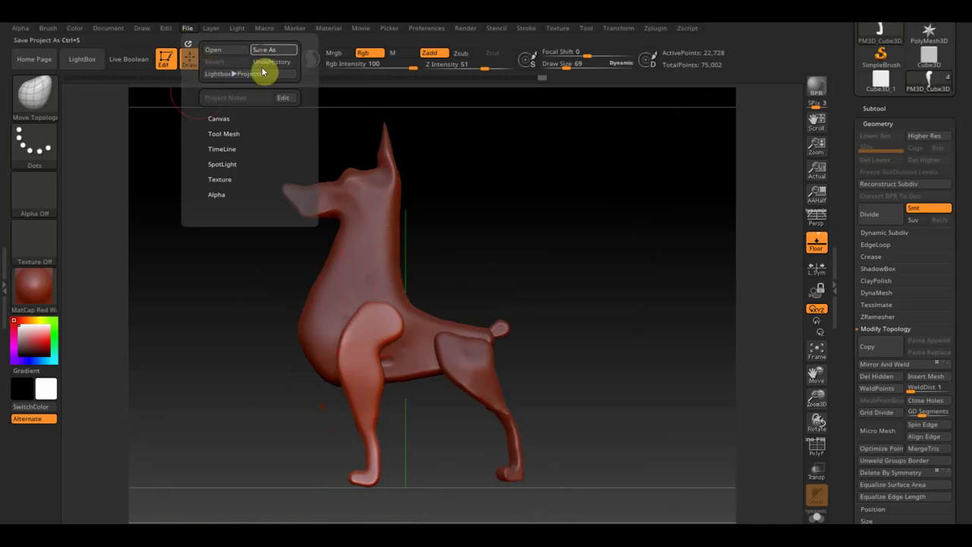
left_click(267, 50)
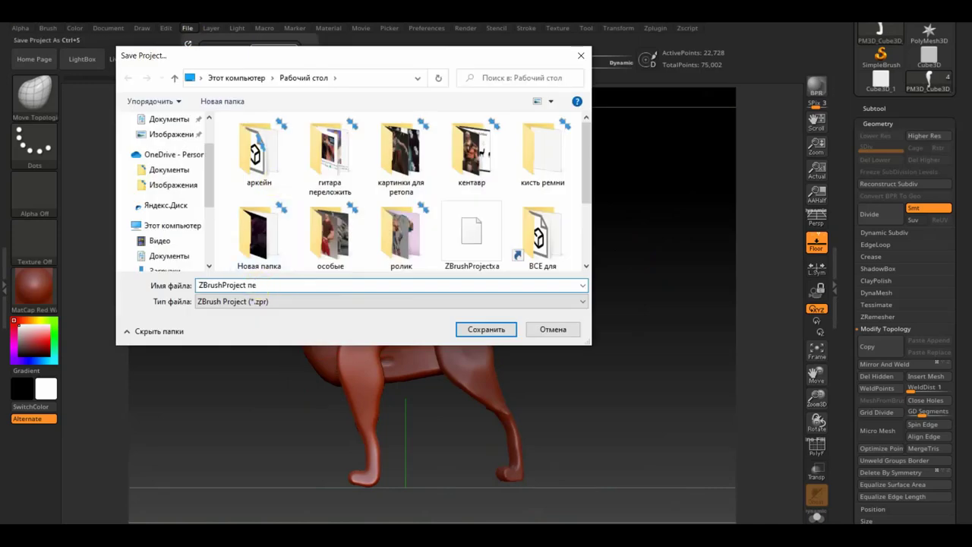
key("Return")
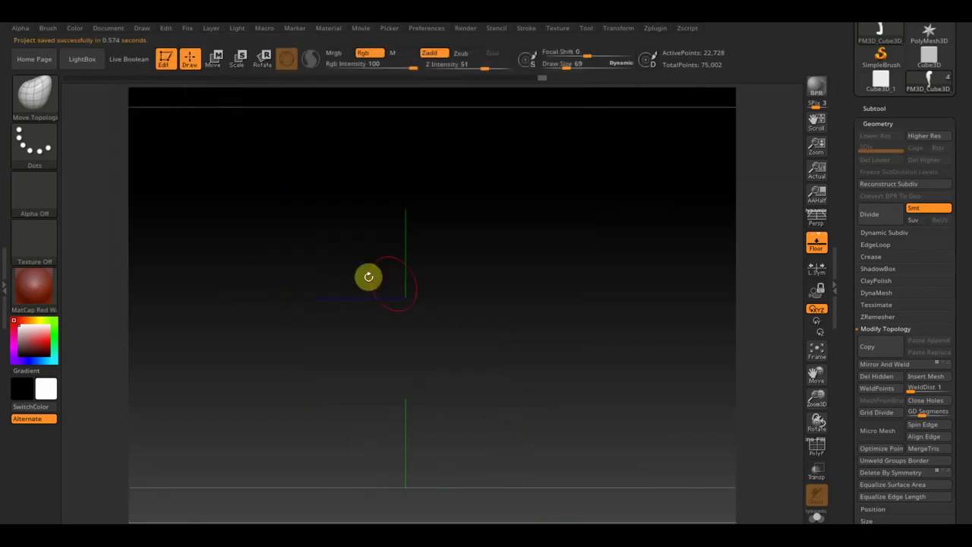
mouse_move(530, 286)
left_mouse_down()
mouse_move(557, 282)
mouse_move(640, 301)
left_mouse_up()
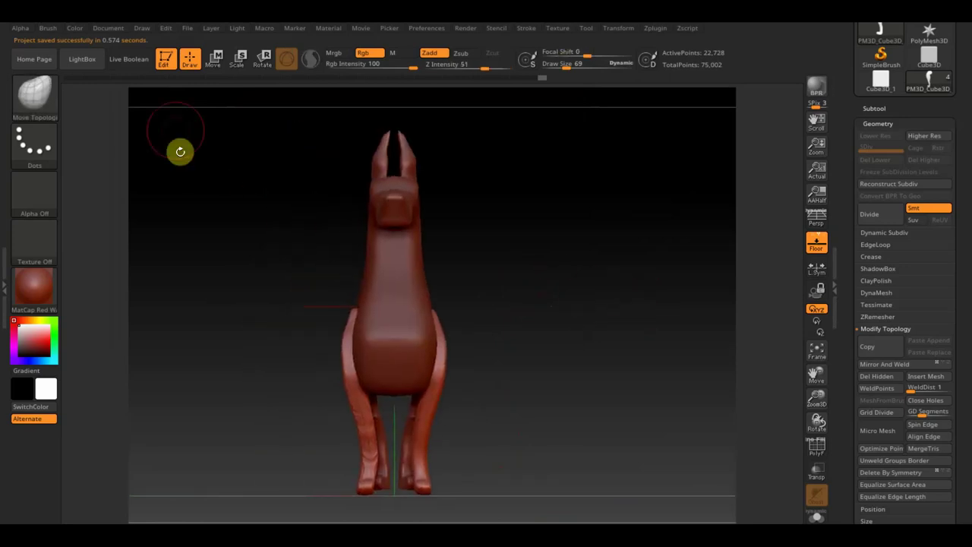
left_click(187, 30)
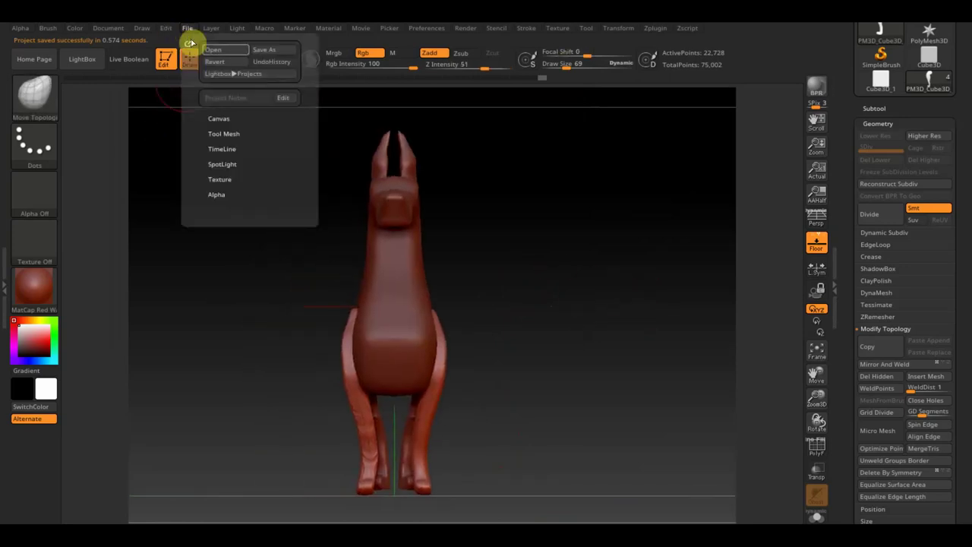
left_click(264, 50)
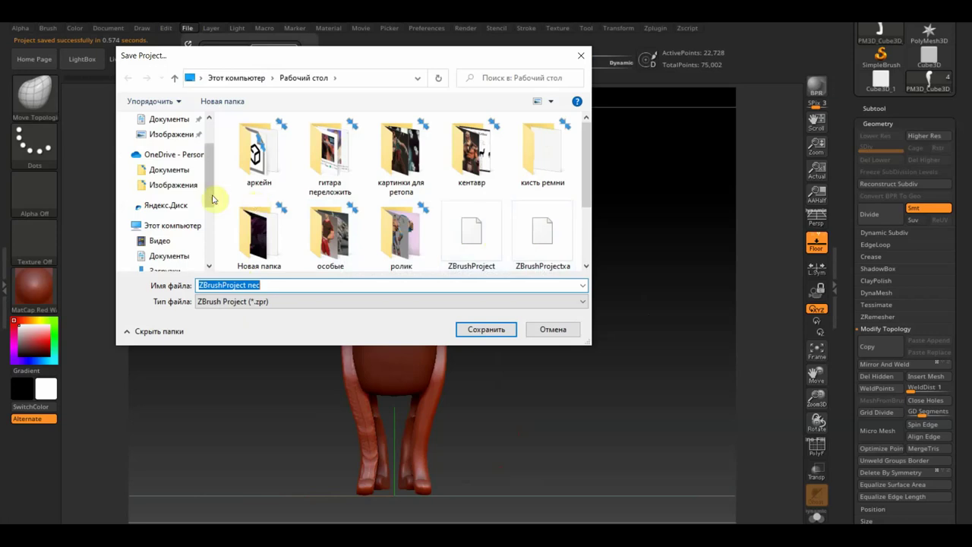
left_click_drag(211, 199, 207, 226)
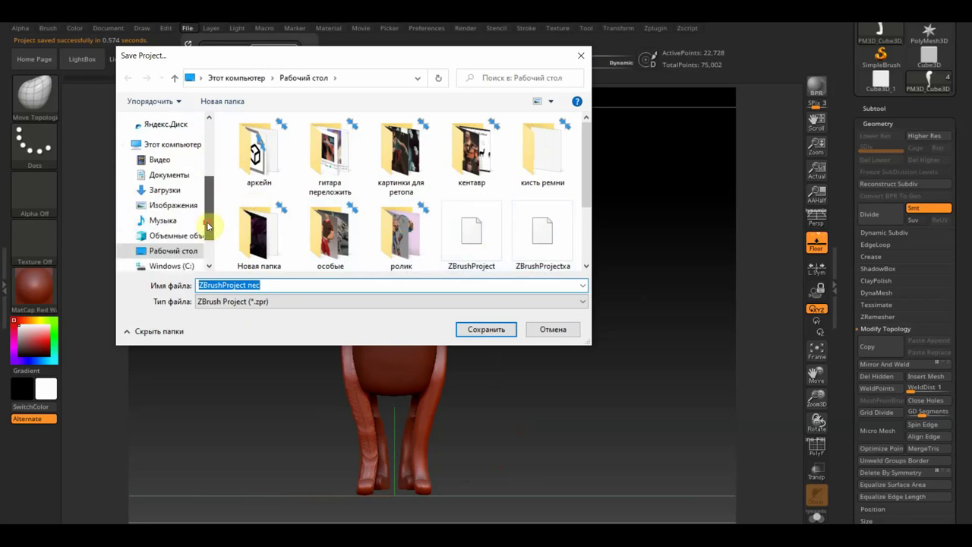
left_click(181, 250)
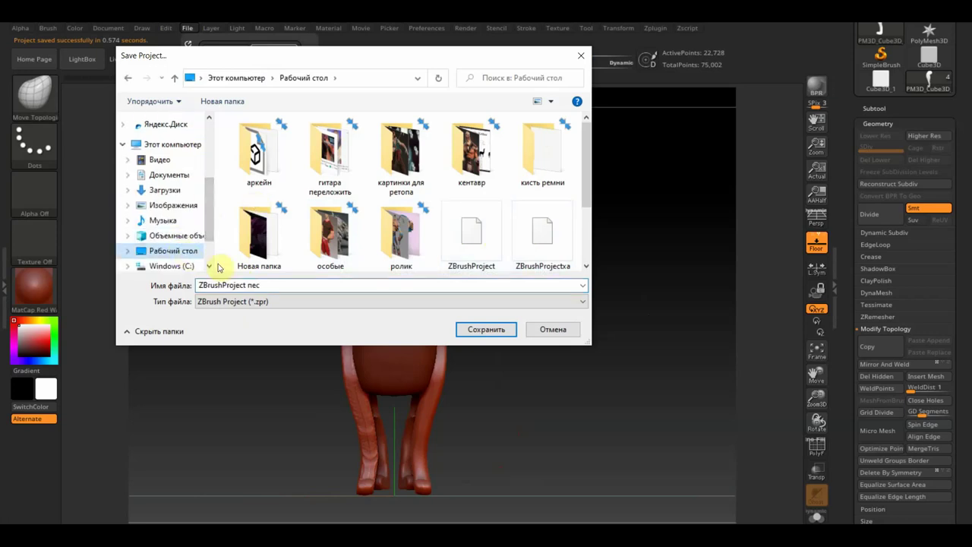
left_click(476, 326)
left_click(524, 278)
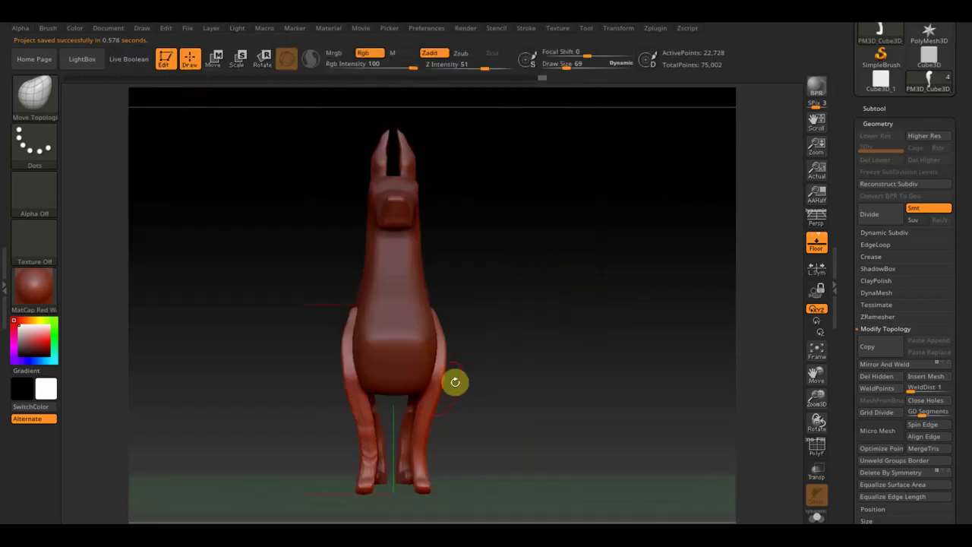
Step: Smooth the dog's left front leg and side, then mirror-weld it to the right
left_click_drag(368, 388, 363, 422, "shift")
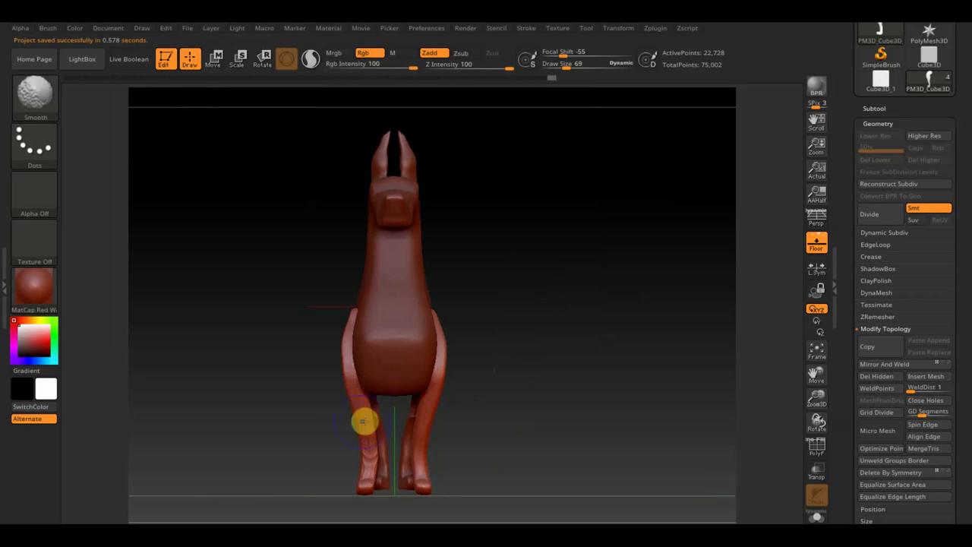
mouse_move(370, 456)
left_mouse_down("shift")
mouse_move(364, 476)
mouse_move(341, 356)
mouse_move(378, 394)
left_mouse_up("shift")
left_click(905, 368)
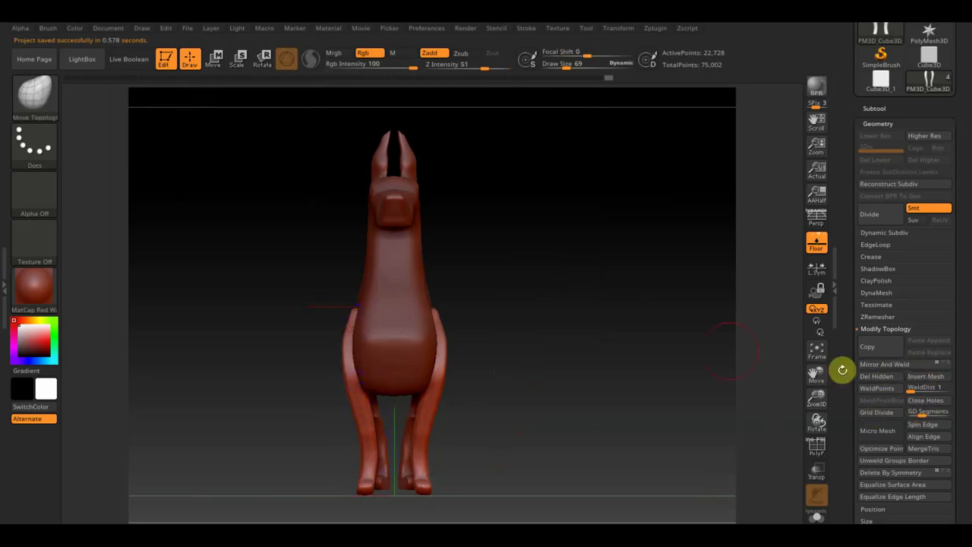
Step: Save over ZBrushProject nec again and return to the side view
left_click(189, 29)
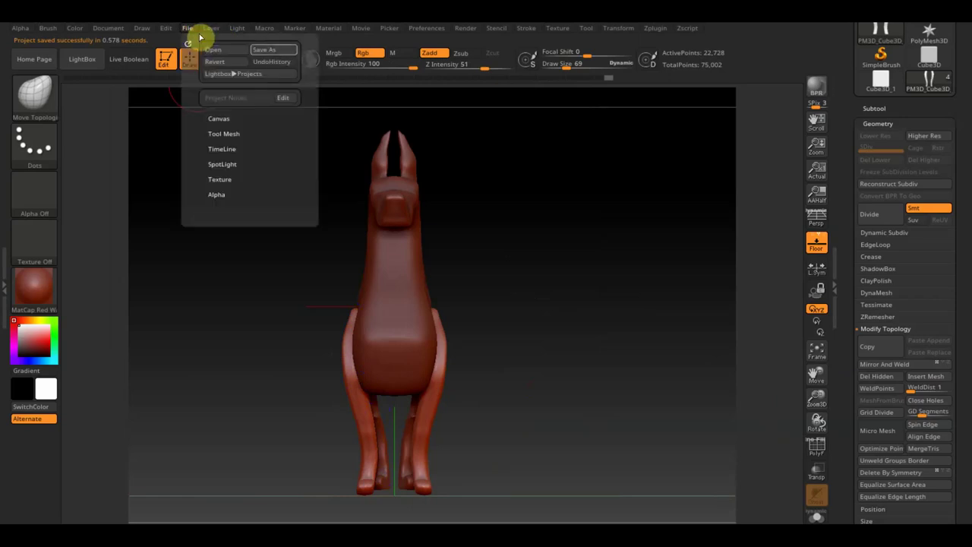
left_click(265, 49)
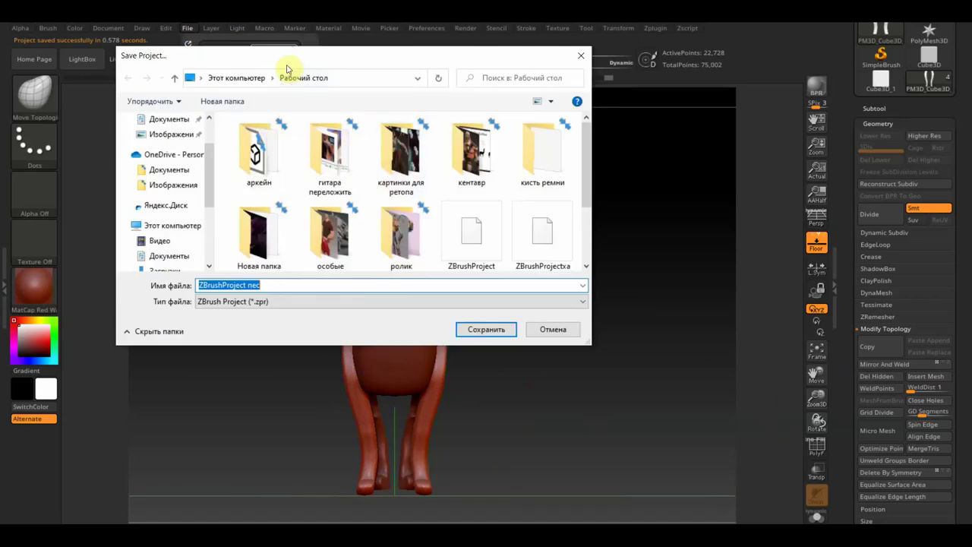
left_click(487, 331)
left_click(535, 279)
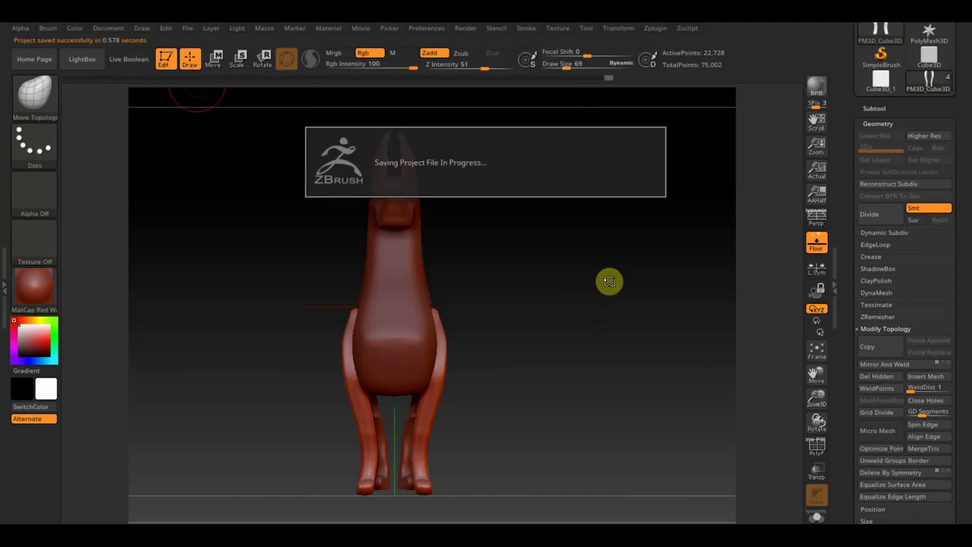
mouse_move(618, 295)
left_mouse_down()
mouse_move(551, 299)
mouse_move(571, 282)
mouse_move(584, 291)
mouse_move(610, 284)
mouse_move(618, 303)
left_mouse_up()
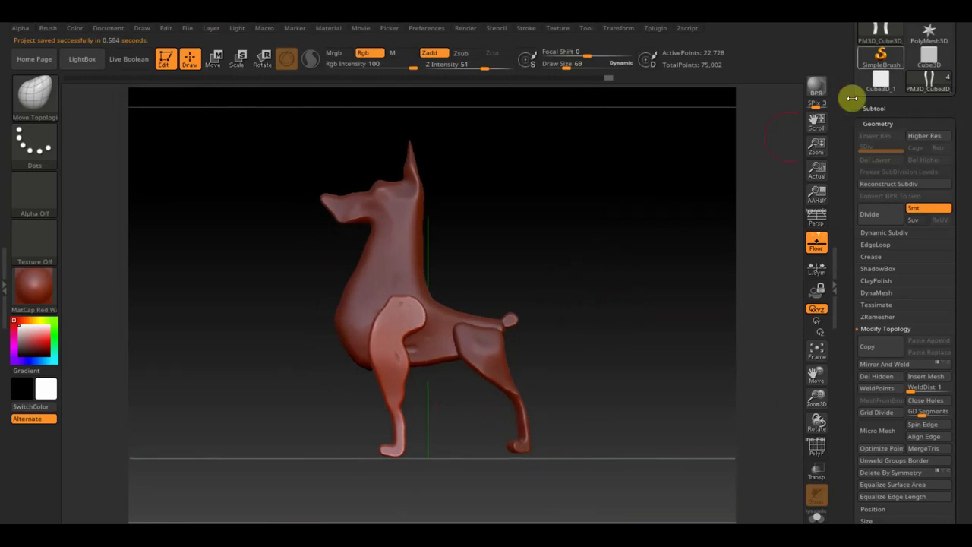
Step: Switch to the flat cube model and snap it to a front view
left_click(881, 77)
mouse_move(657, 251)
left_mouse_down()
mouse_move(719, 258)
mouse_move(675, 256)
mouse_move(628, 276)
mouse_move(676, 284)
mouse_move(629, 273)
left_mouse_up()
mouse_move(688, 261)
left_mouse_down("shift")
mouse_move(668, 280)
mouse_move(637, 258)
left_mouse_up("shift")
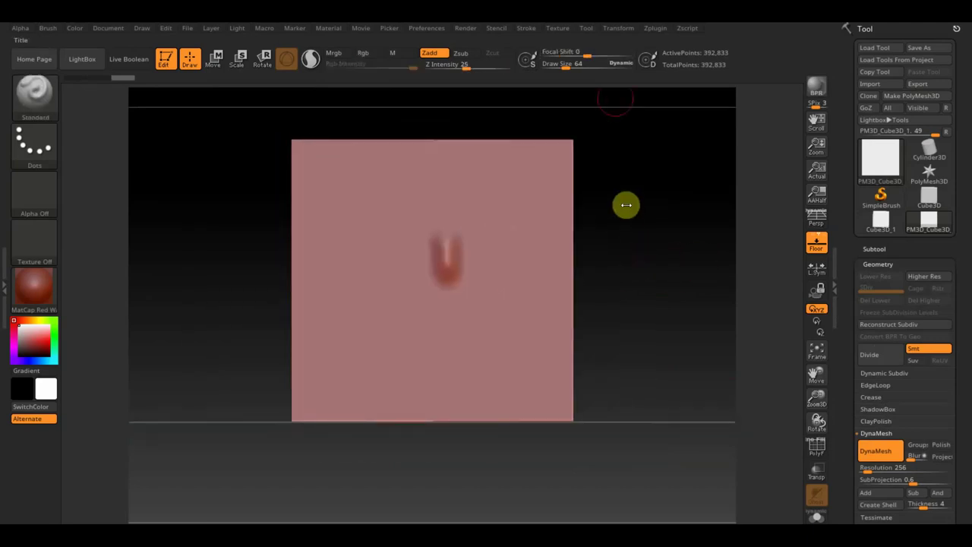
left_click(562, 30)
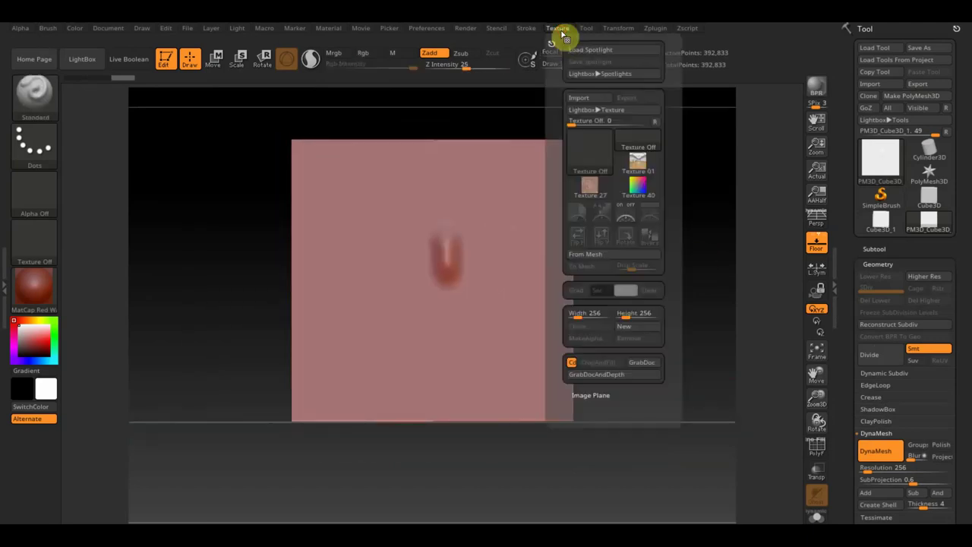
left_click(581, 99)
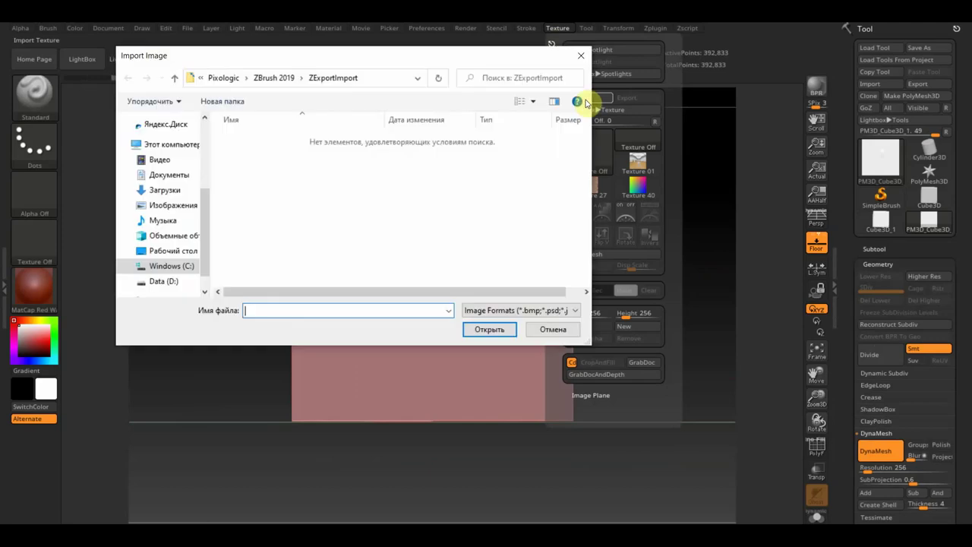
left_click(171, 251)
double_click(394, 237)
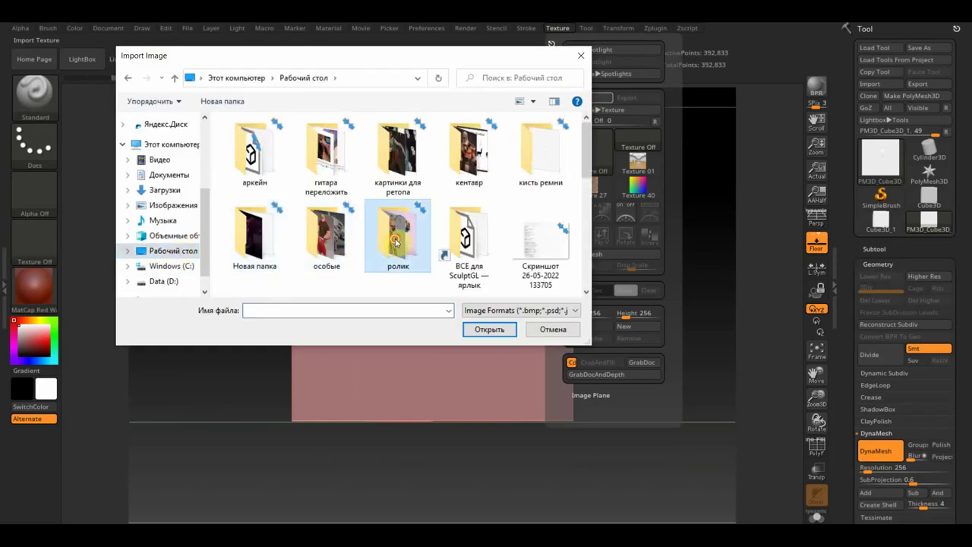
left_click(469, 250)
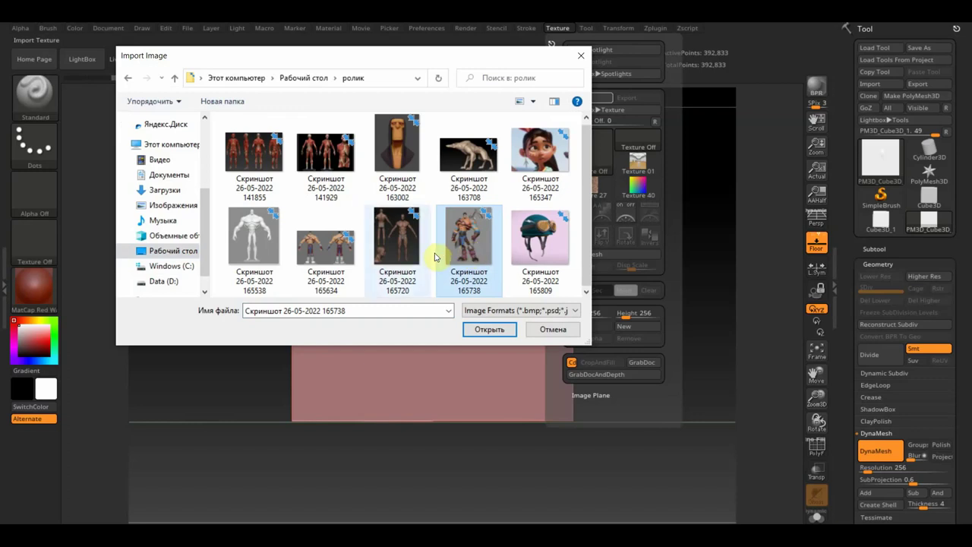
mouse_move(325, 243)
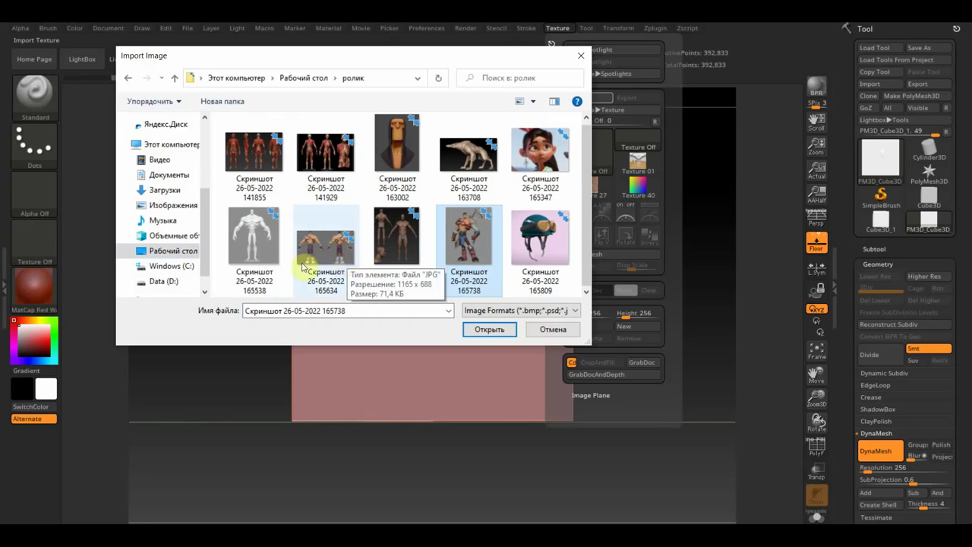
left_click(320, 255)
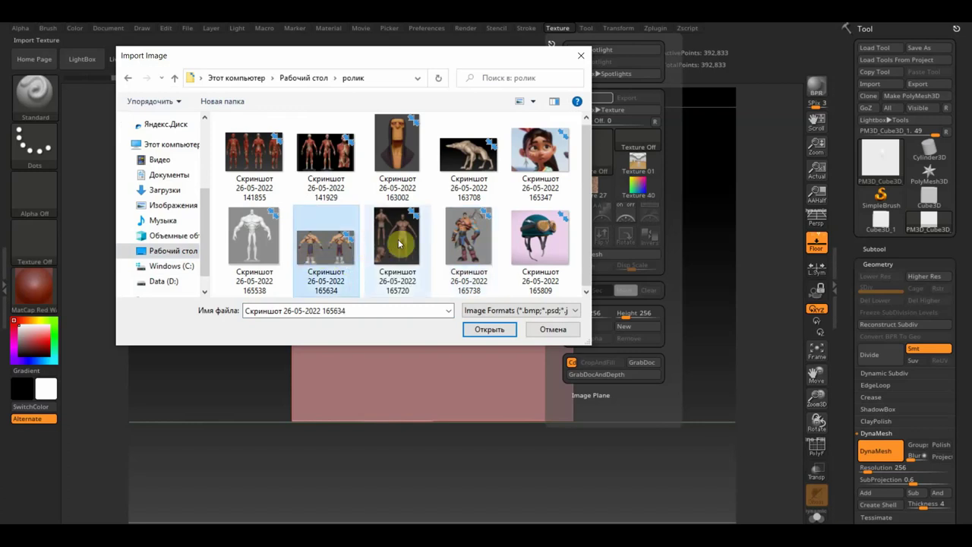
left_click(469, 155)
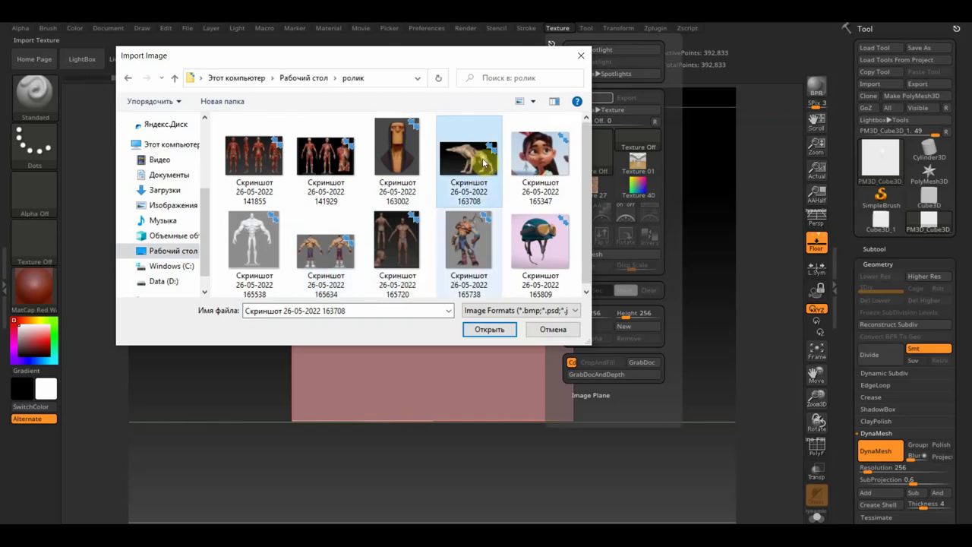
left_click(482, 331)
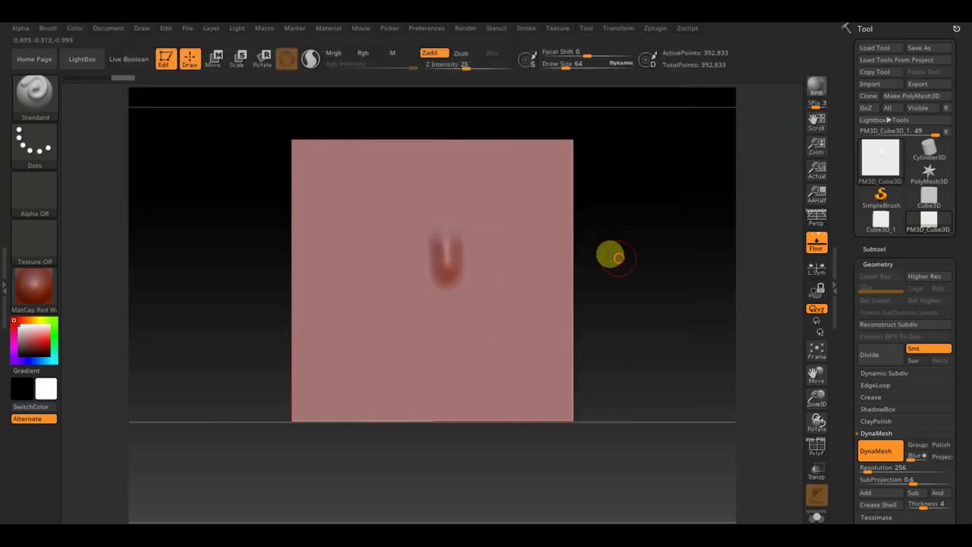
Step: Select the imported dog screenshot as the current texture
left_click_drag(595, 252, 627, 271)
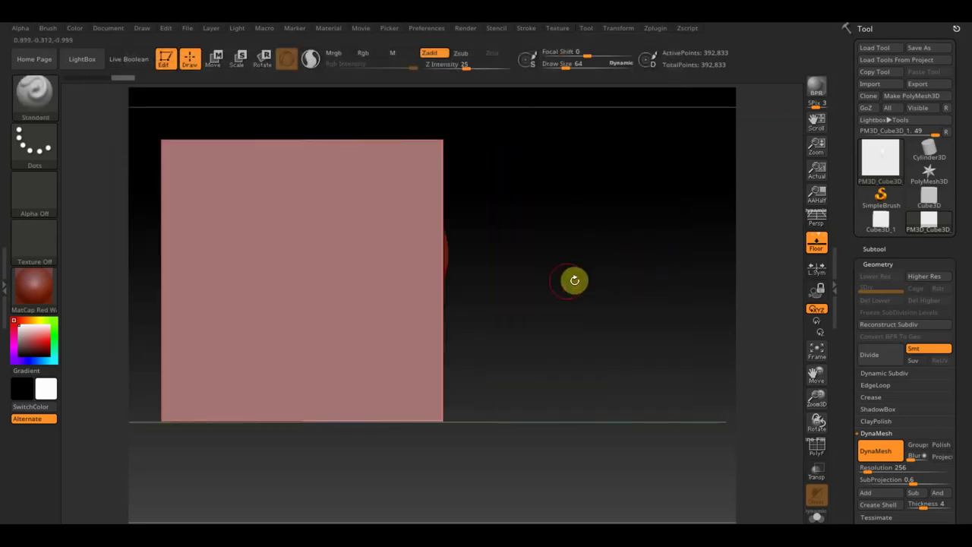
left_click_drag(539, 283, 614, 291, "alt")
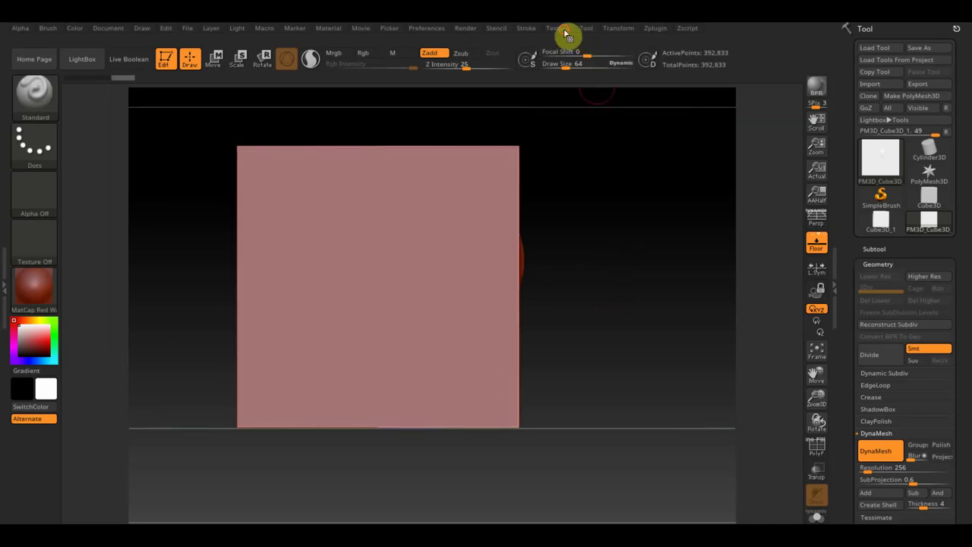
left_click(564, 30)
left_click(590, 214)
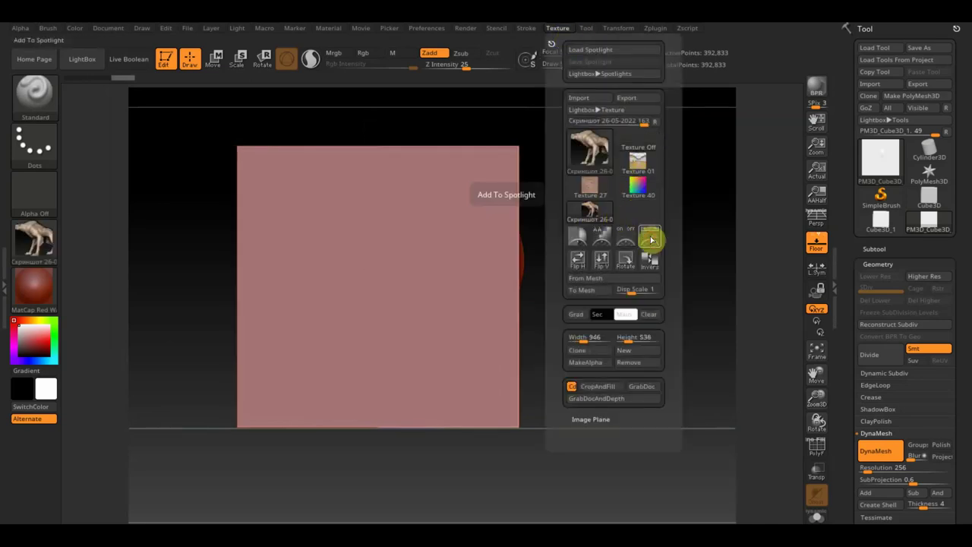
Step: Add the dog texture to Spotlight, flip it horizontally, and scale and position it over the plane
left_click(648, 235)
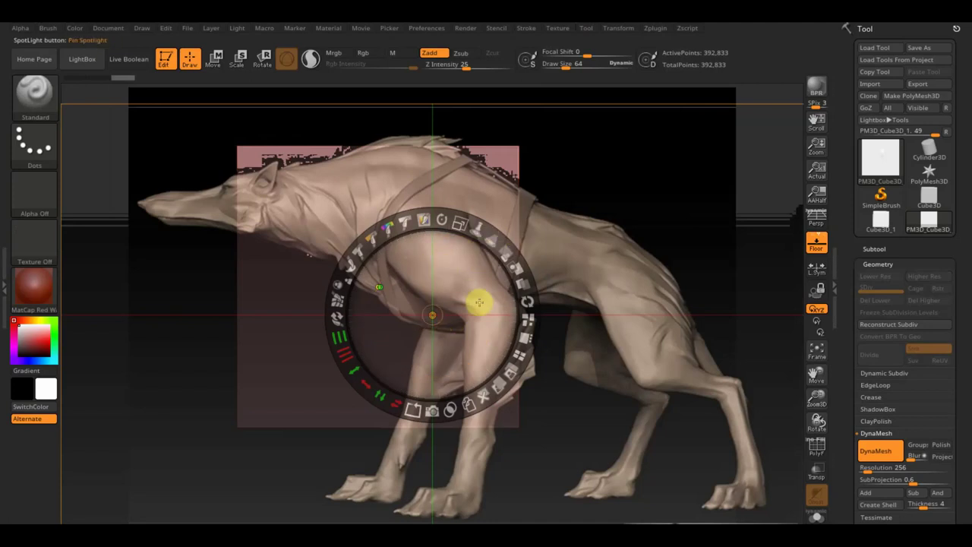
left_click(397, 410)
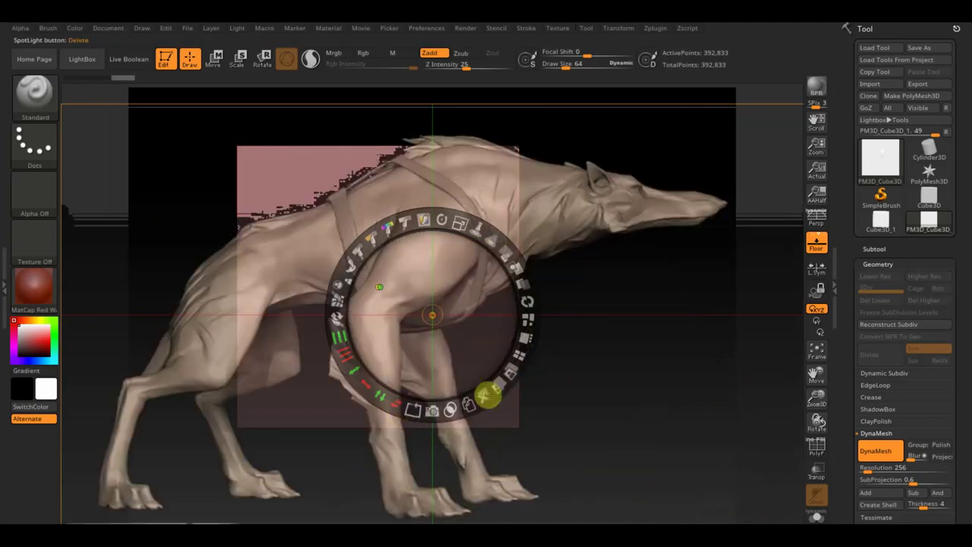
left_click(623, 413)
left_click_drag(623, 412, 636, 428)
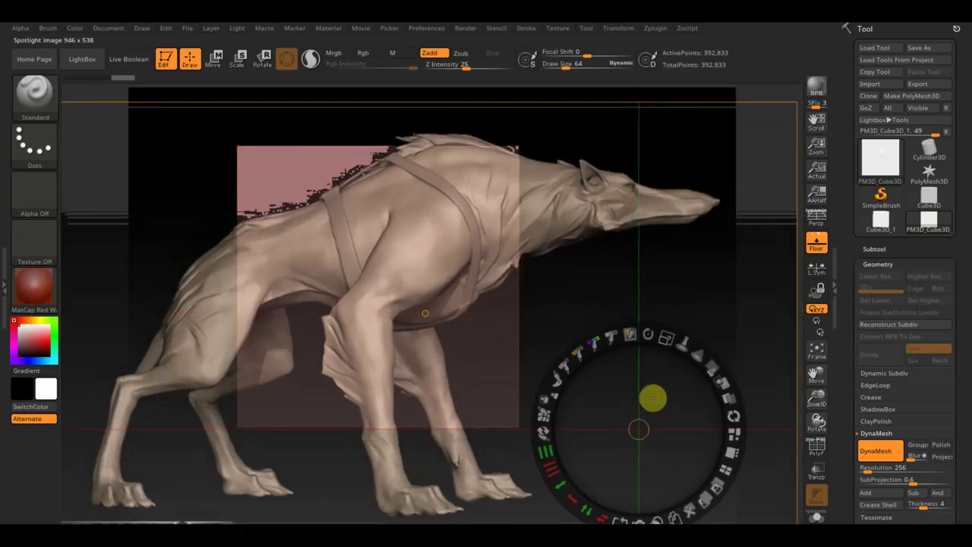
left_click_drag(664, 341, 576, 321)
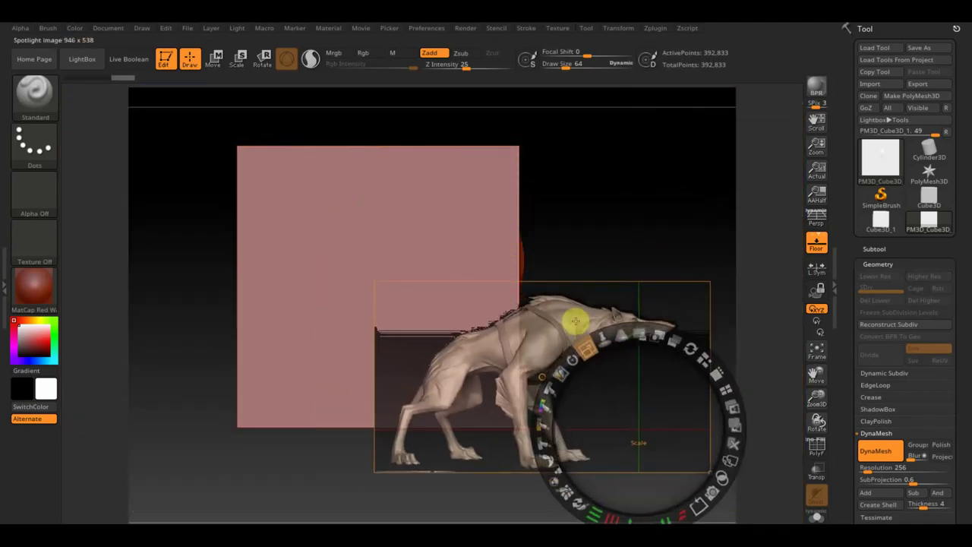
mouse_move(633, 397)
left_mouse_down()
mouse_move(503, 332)
mouse_move(526, 312)
mouse_move(591, 337)
left_mouse_up()
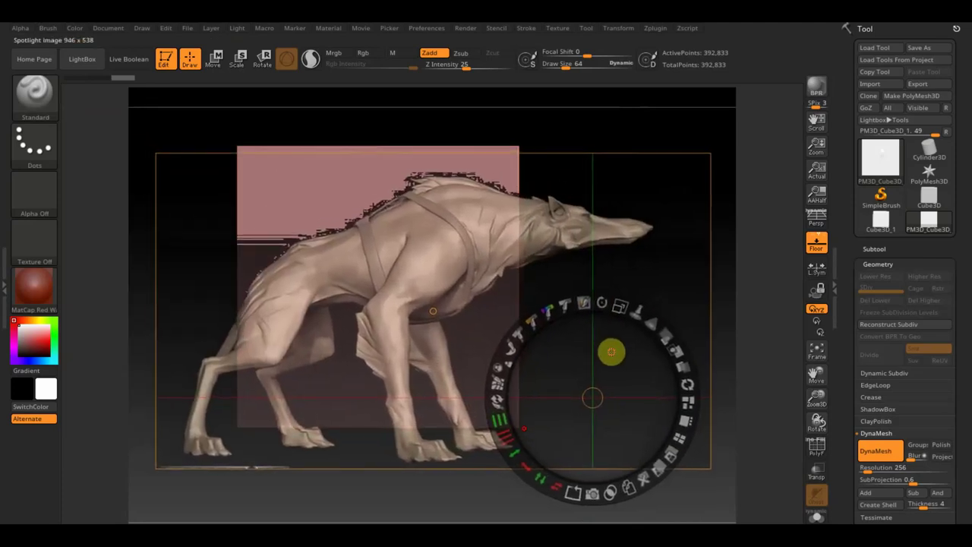
key("z")
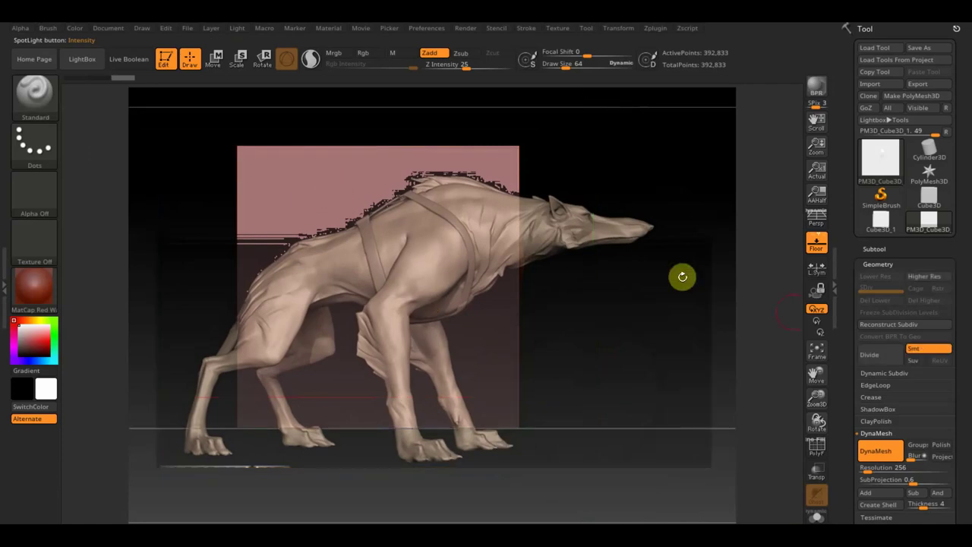
left_click(215, 59)
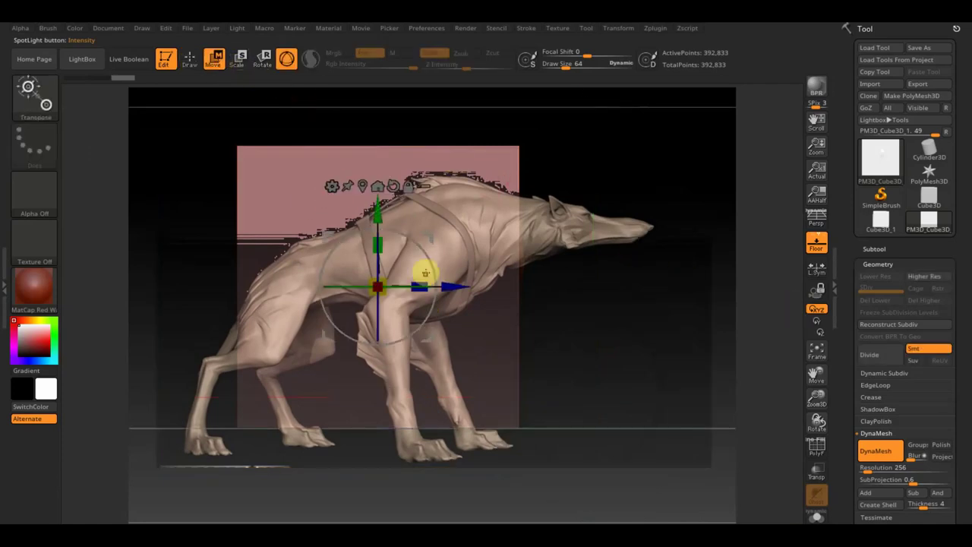
Step: Stretch the pink plane wider, taller and lower over the dog, undoing an accidental DynaMesh
left_click_drag(420, 286, 581, 317)
mouse_move(385, 245)
left_mouse_down()
mouse_move(401, 210)
mouse_move(380, 228)
left_mouse_up()
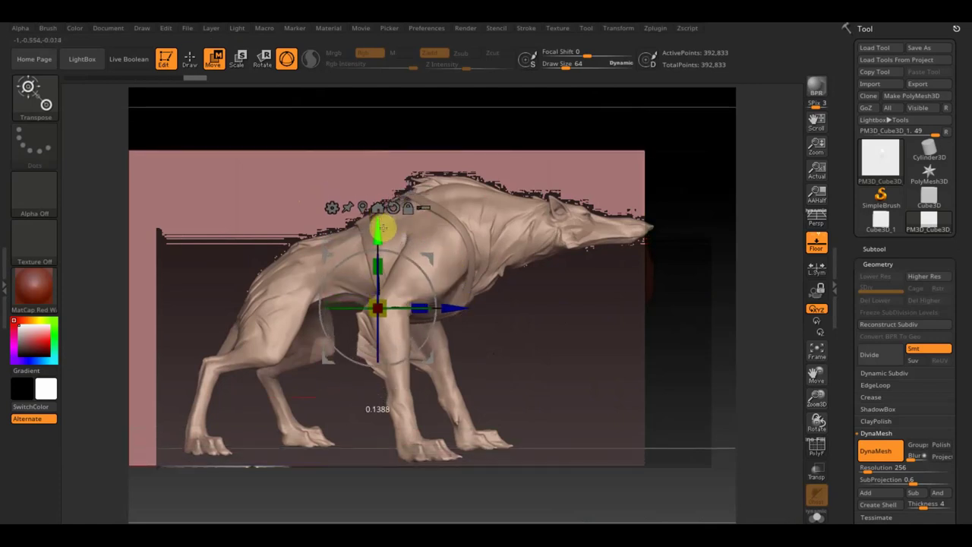
left_click_drag(451, 309, 495, 319)
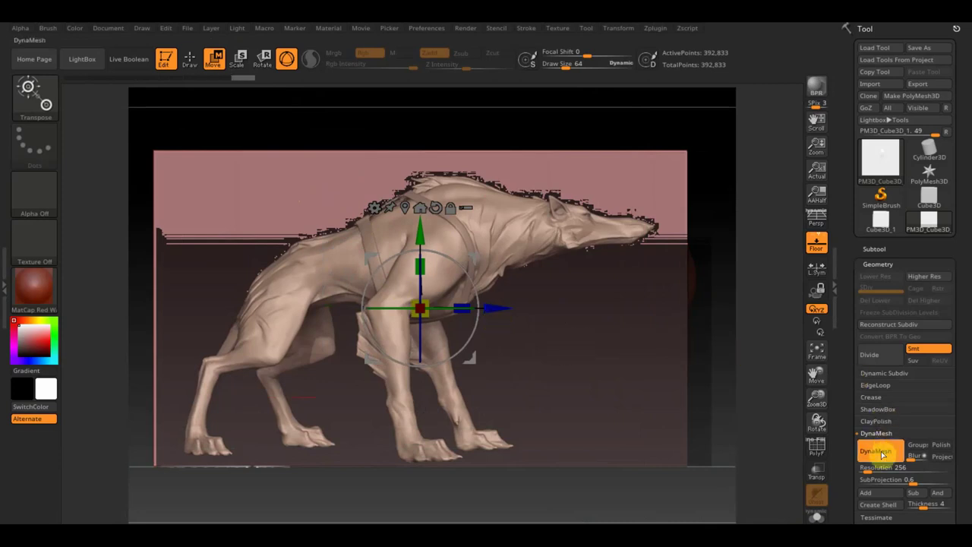
key("ctrl")
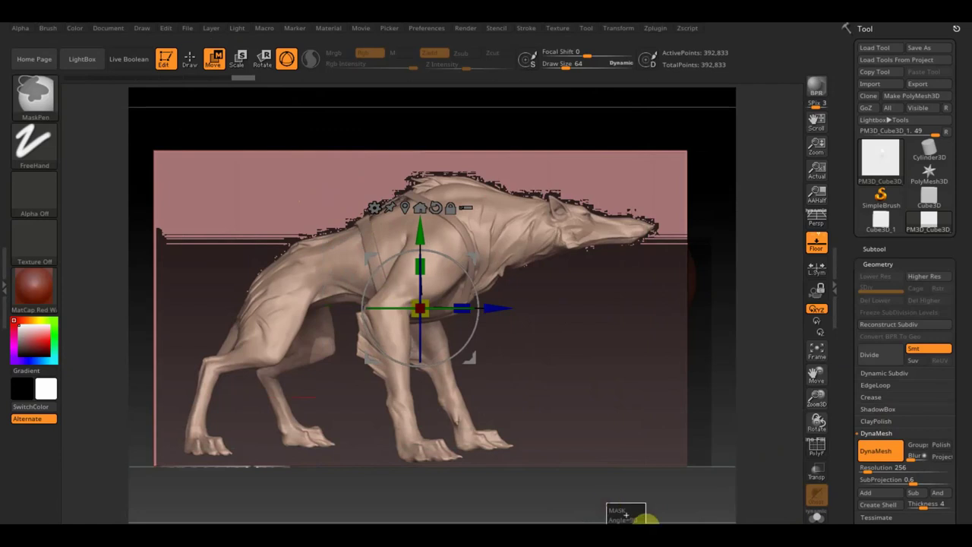
left_click_drag(625, 515, 480, 430, "ctrl")
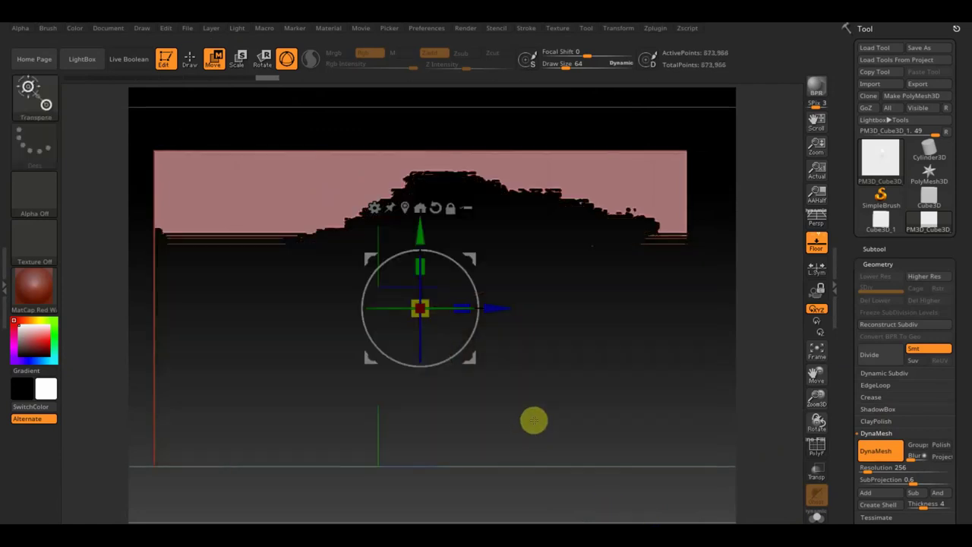
key("ctrl+z")
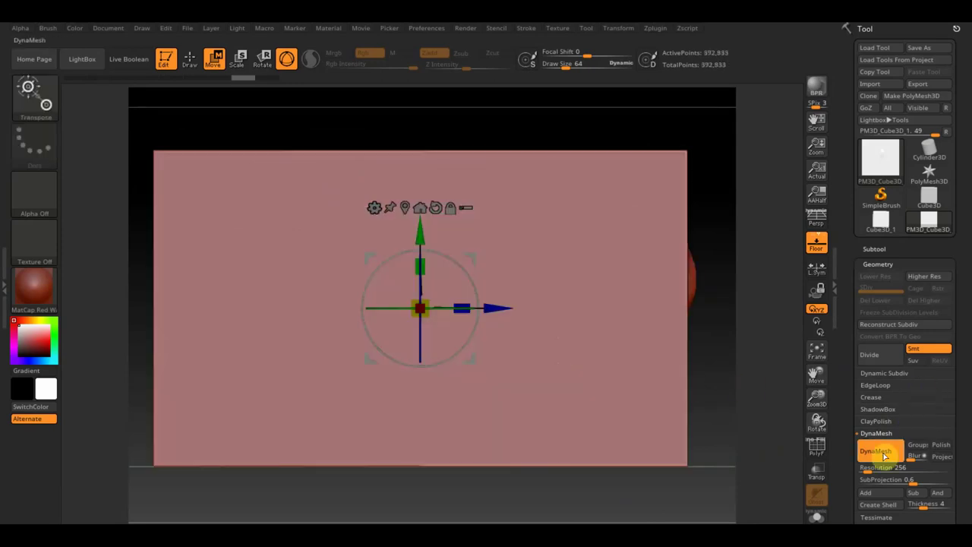
Step: Box-mask part of the plane, then return to Draw mode with a smaller brush
key("ctrl")
left_click_drag(713, 358, 732, 426, "ctrl")
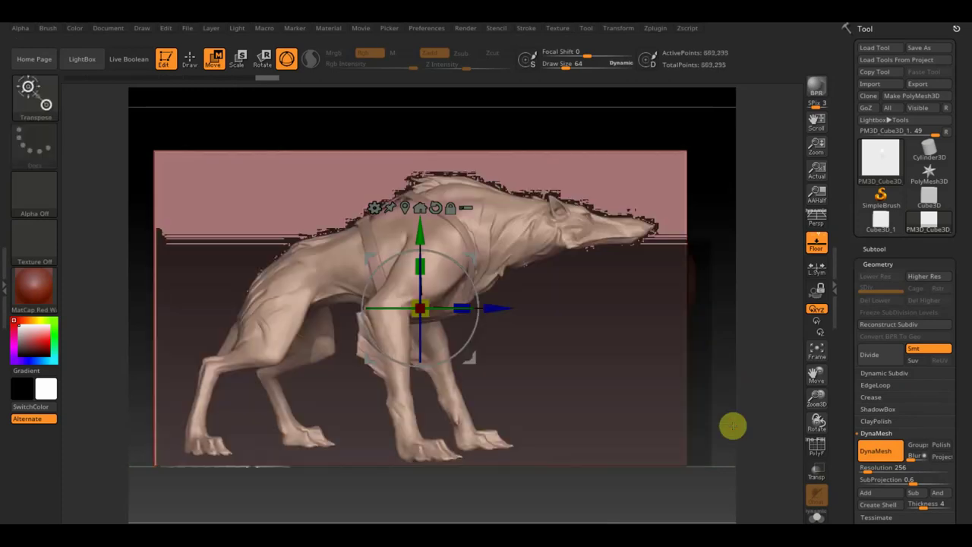
left_click(189, 55)
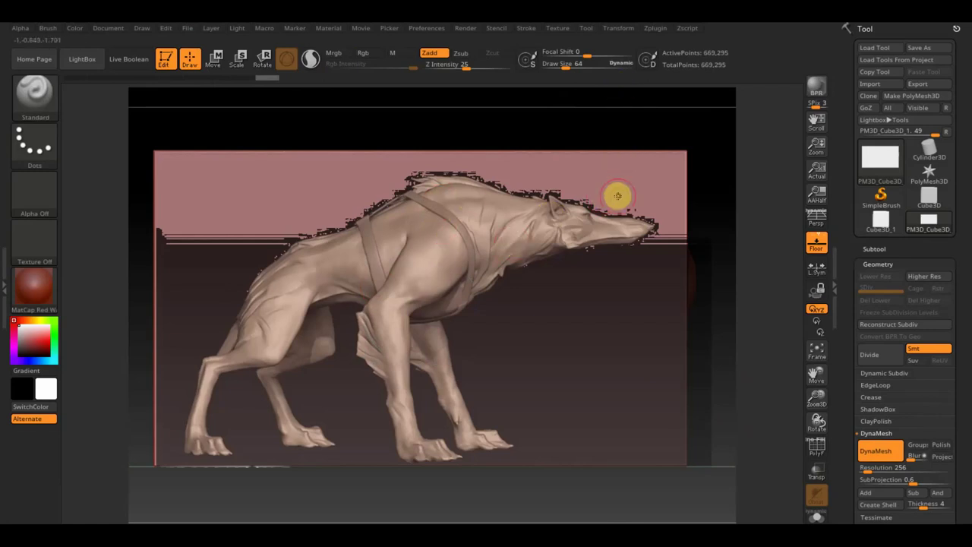
left_click_drag(565, 65, 563, 66)
type("42")
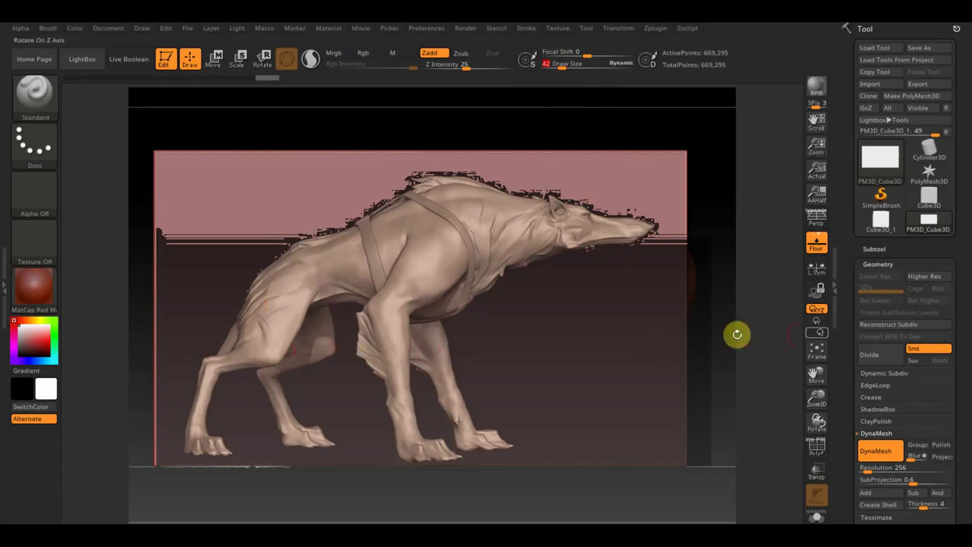
Step: Duplicate the plane subtool twice from the Subtool list
left_click(878, 250)
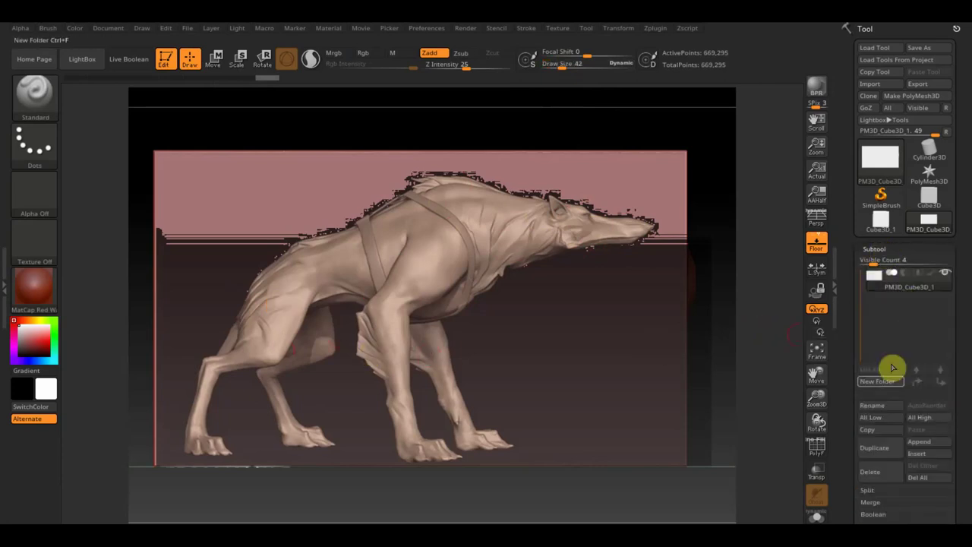
left_click(884, 448)
left_click(886, 446)
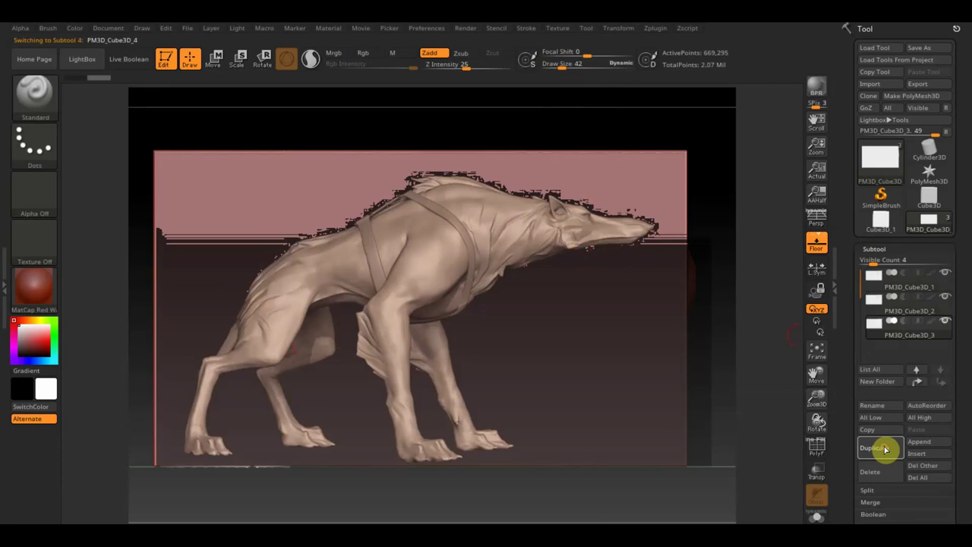
Step: Make a third duplicate, activate PM3D_Cube3D_1, and dim the Spotlight reference behind it
left_click(887, 445)
left_click(881, 280)
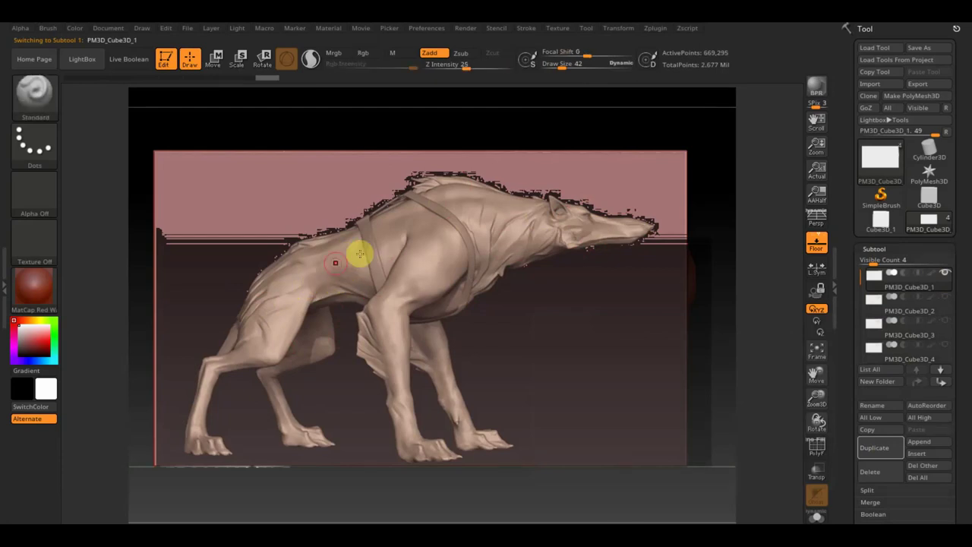
key("shift+z")
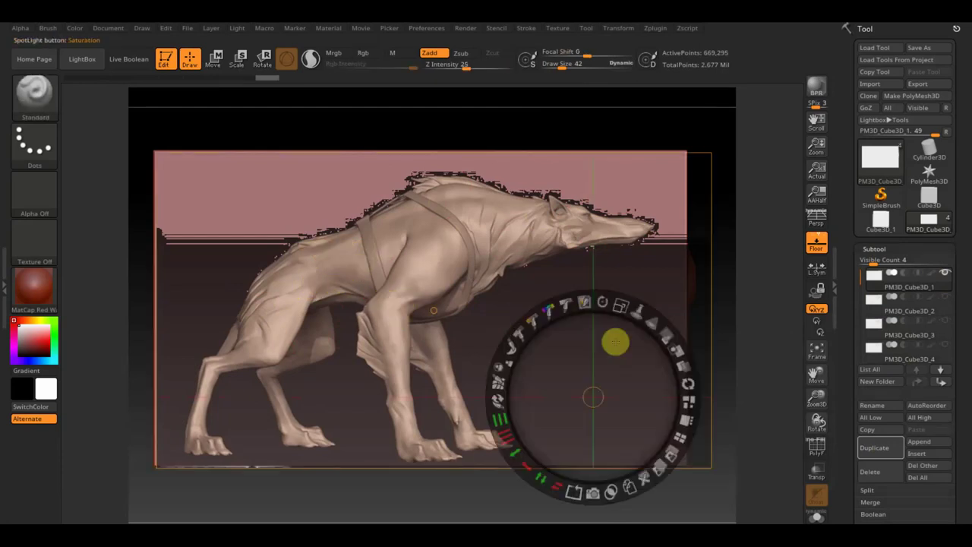
left_click_drag(667, 332, 607, 296)
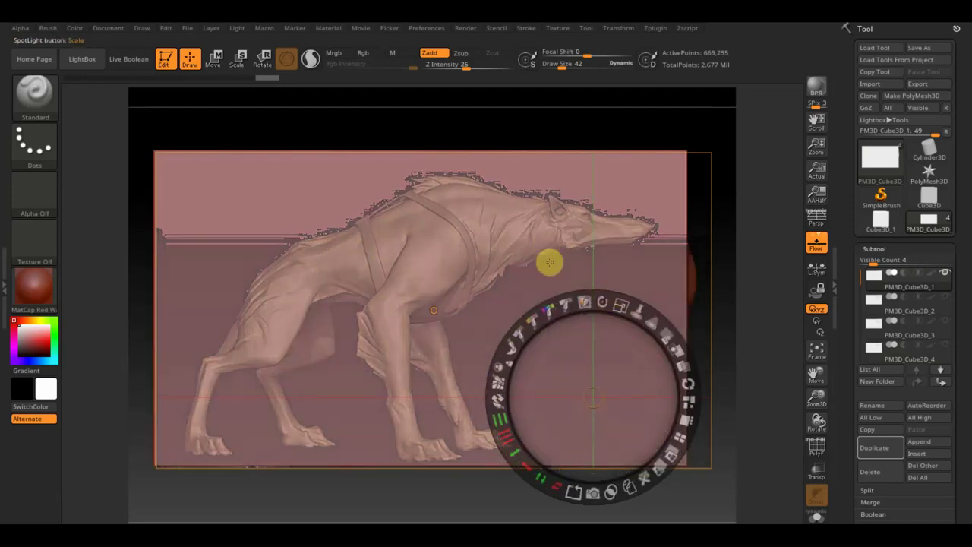
key("z")
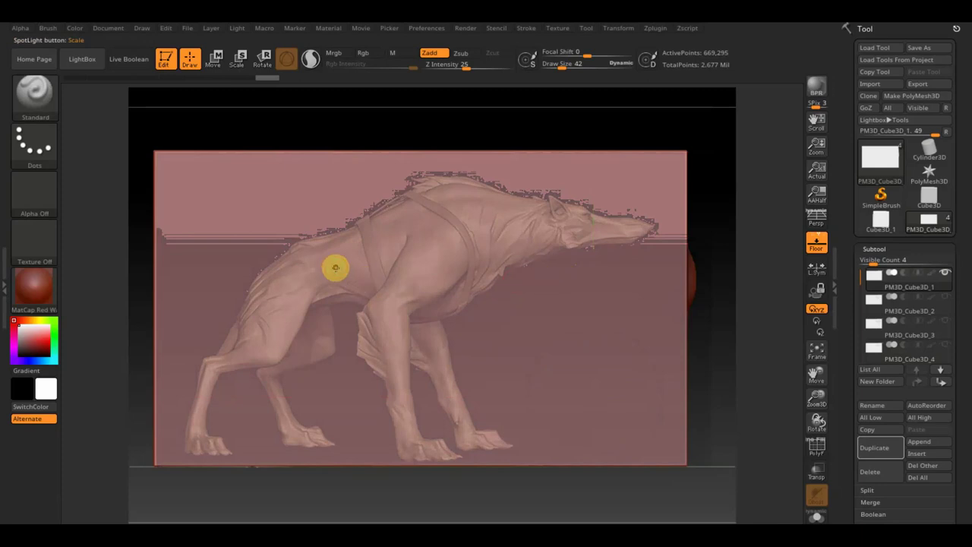
key("ctrl")
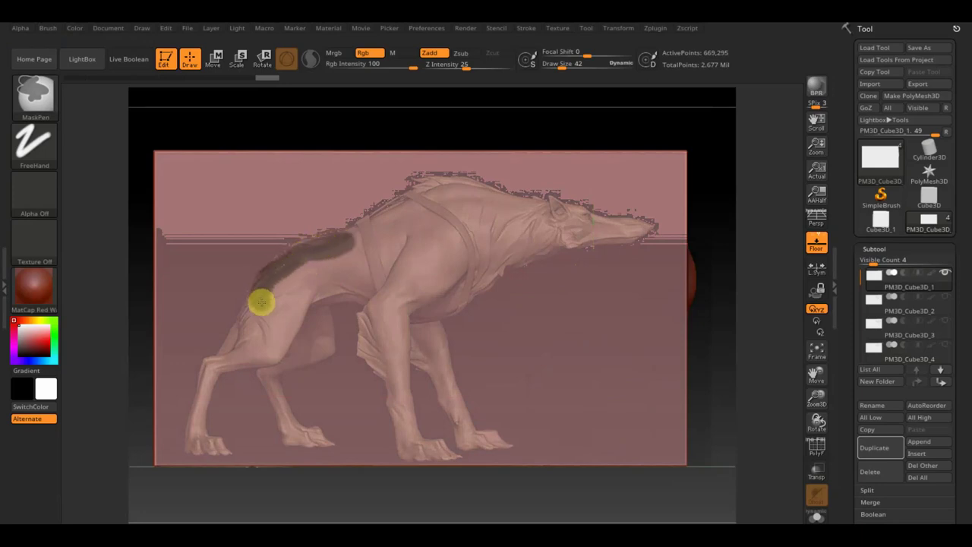
Step: Mask along the dog's rear thigh, back, shoulder, neck and head
left_click_drag(338, 288, 361, 296, "ctrl")
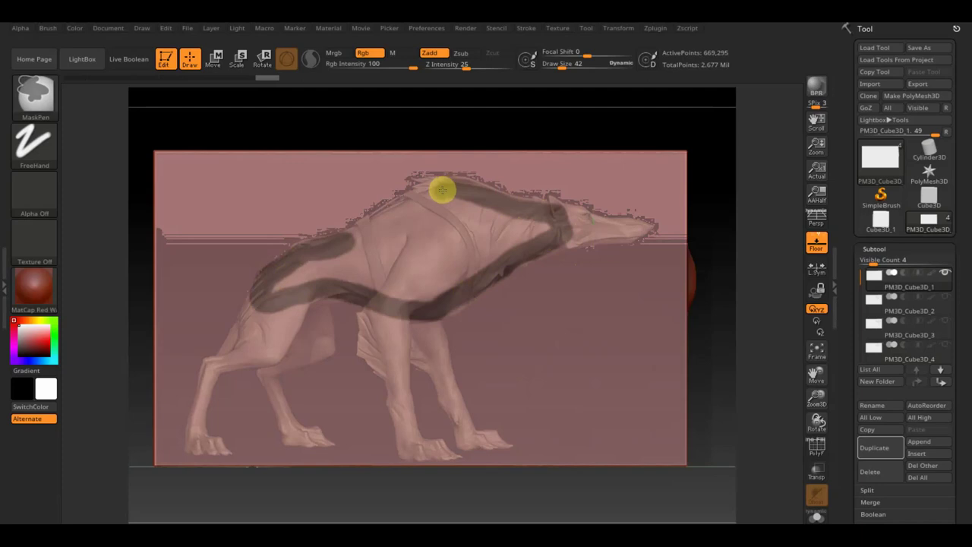
left_click_drag(423, 199, 491, 176, "ctrl")
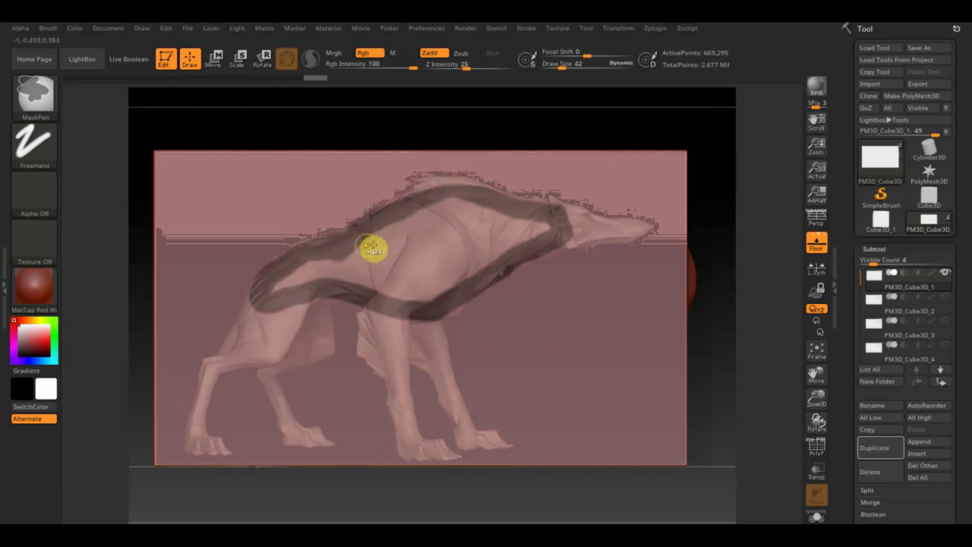
mouse_move(328, 252)
left_mouse_down("ctrl")
mouse_move(344, 277)
mouse_move(403, 219)
mouse_move(373, 267)
mouse_move(384, 292)
mouse_move(382, 280)
mouse_move(417, 291)
mouse_move(388, 271)
mouse_move(413, 235)
mouse_move(393, 236)
mouse_move(415, 241)
mouse_move(397, 271)
mouse_move(406, 241)
mouse_move(460, 210)
mouse_move(434, 208)
mouse_move(499, 205)
mouse_move(551, 224)
mouse_move(504, 238)
mouse_move(561, 215)
left_mouse_up("ctrl")
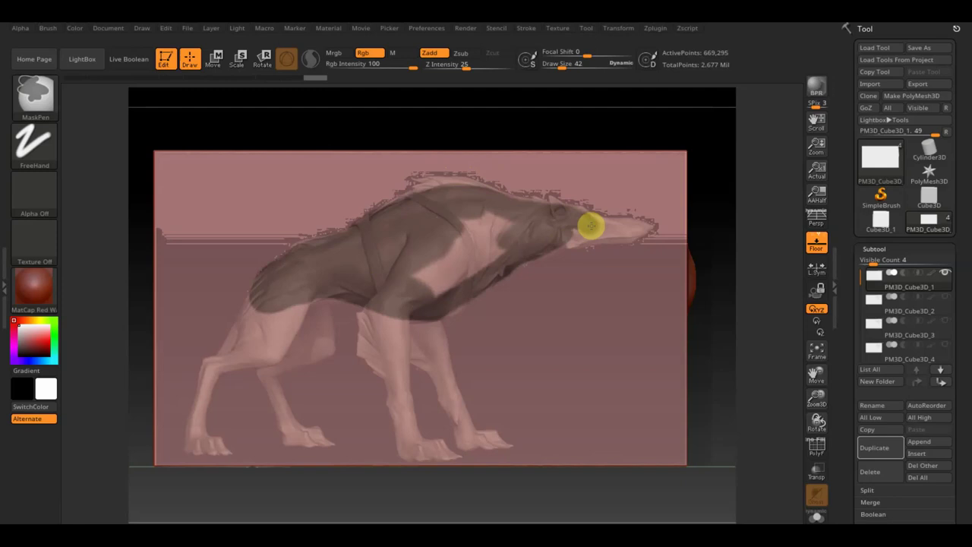
mouse_move(581, 218)
left_mouse_down("ctrl")
mouse_move(555, 215)
mouse_move(555, 226)
left_mouse_up("ctrl")
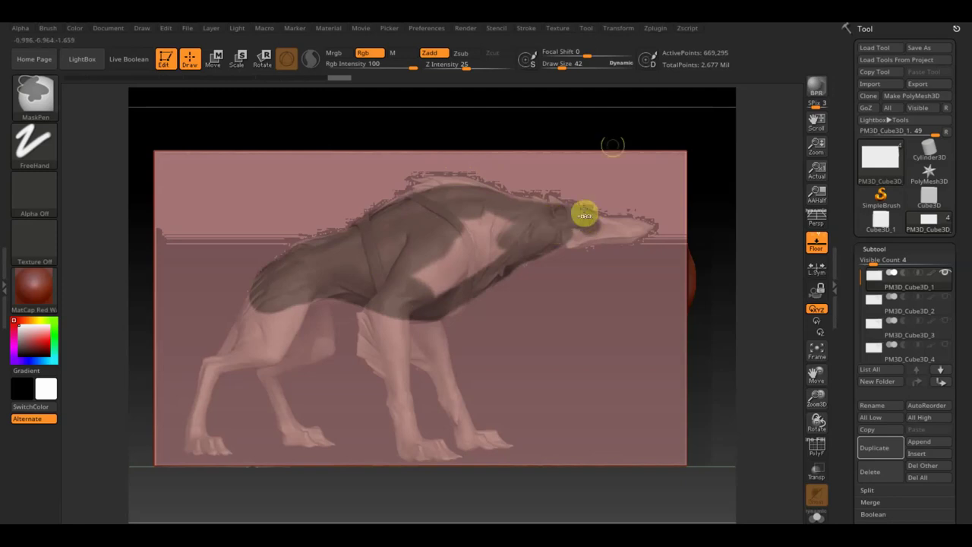
Step: Fill in the body mask with Draw Size around 23, then select PM3D_Cube3D_2
left_click_drag(558, 66, 552, 65)
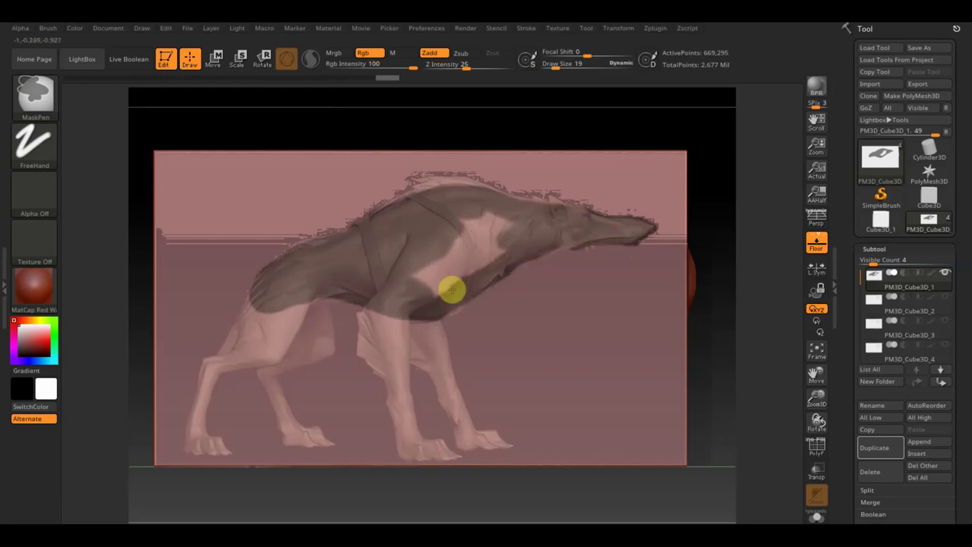
left_click_drag(562, 67, 569, 72)
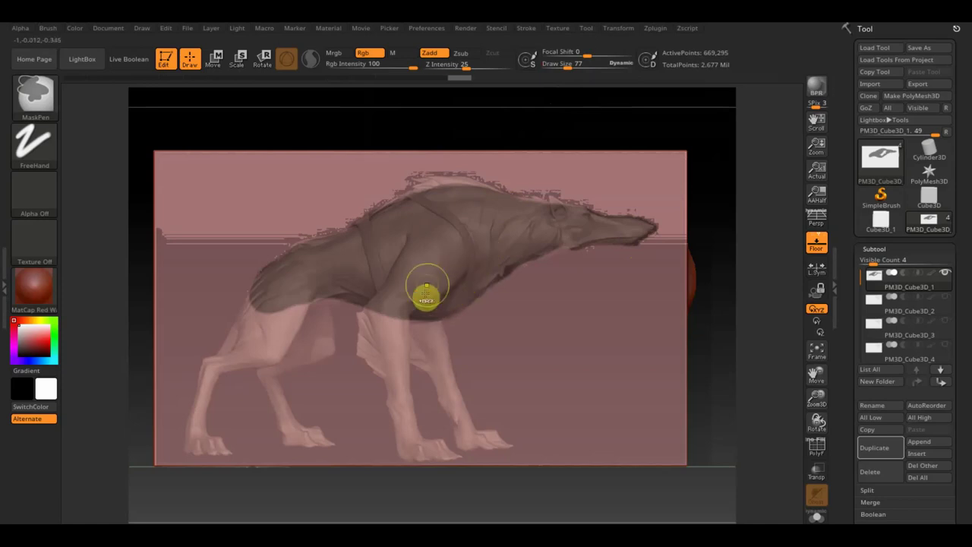
left_click_drag(568, 61, 560, 68)
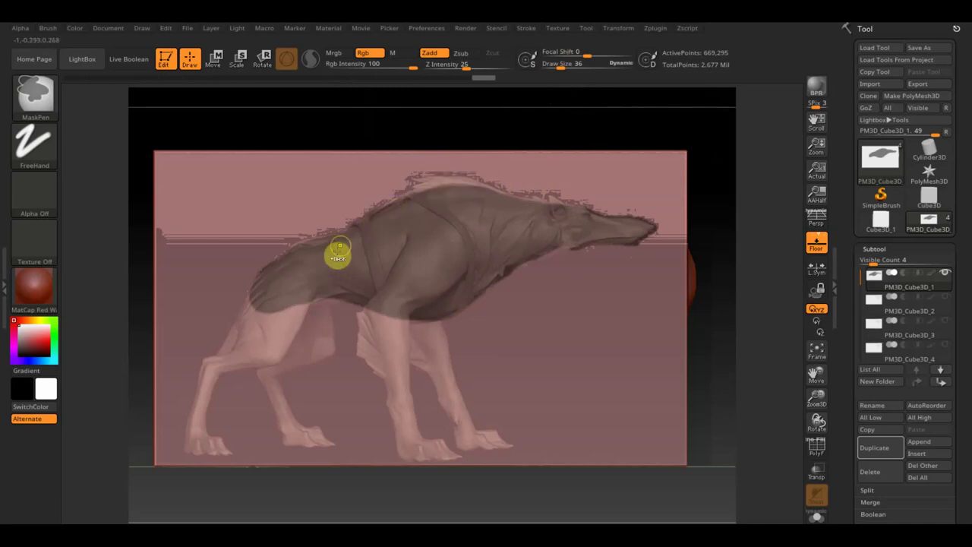
key("ctrl")
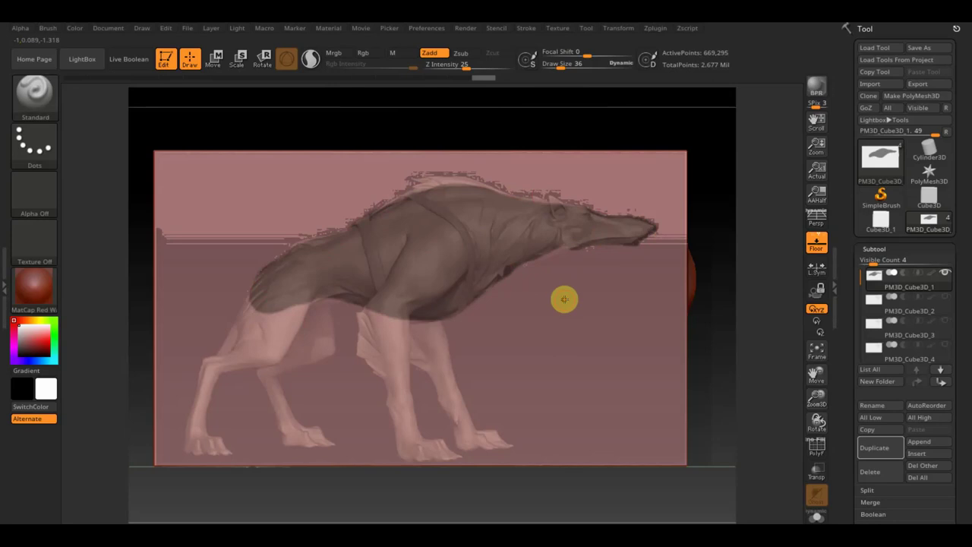
left_click(877, 309)
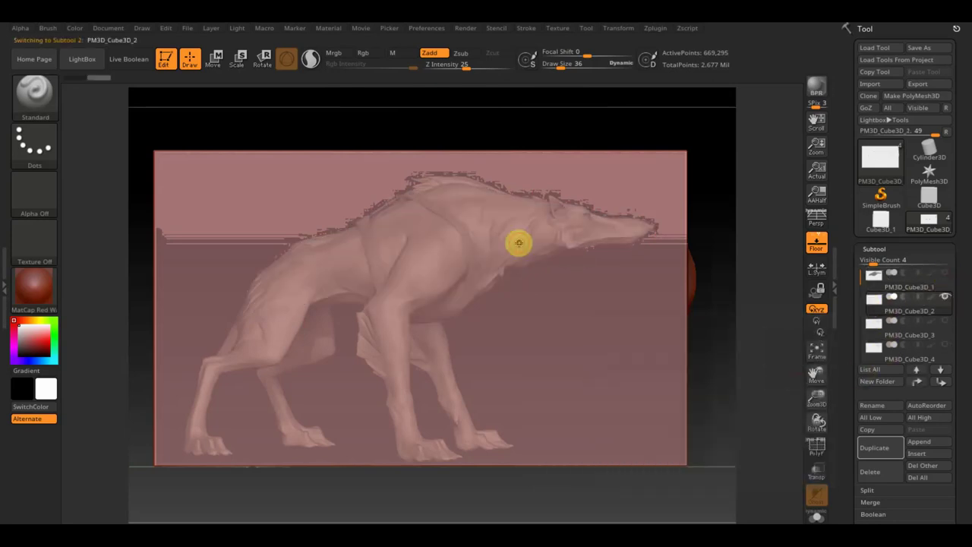
Step: Mask the near hind leg from hip to foot on PM3D_Cube3D_2, then select PM3D_Cube3D_3
key("ctrl")
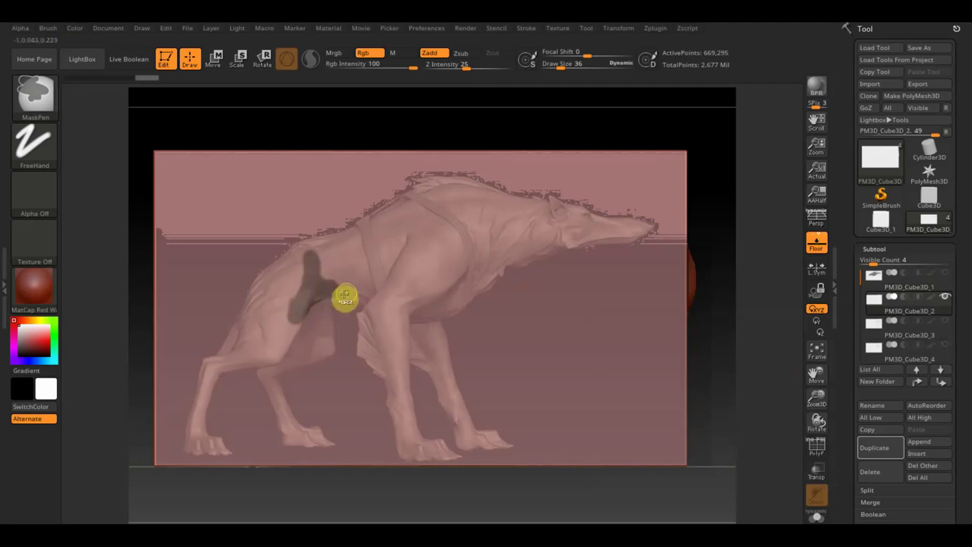
mouse_move(333, 291)
left_mouse_down("ctrl")
mouse_move(290, 308)
mouse_move(280, 351)
left_mouse_up("ctrl")
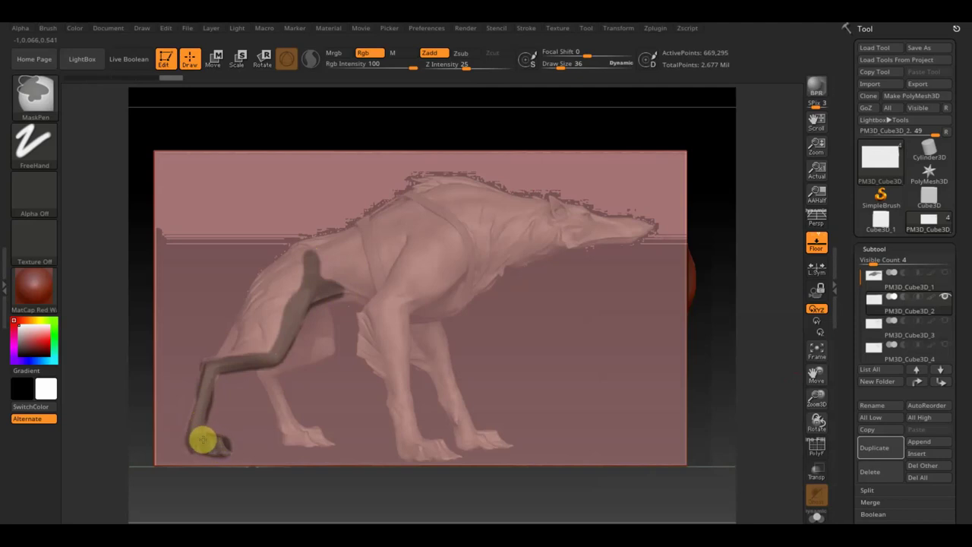
left_click_drag(203, 422, 213, 372, "ctrl")
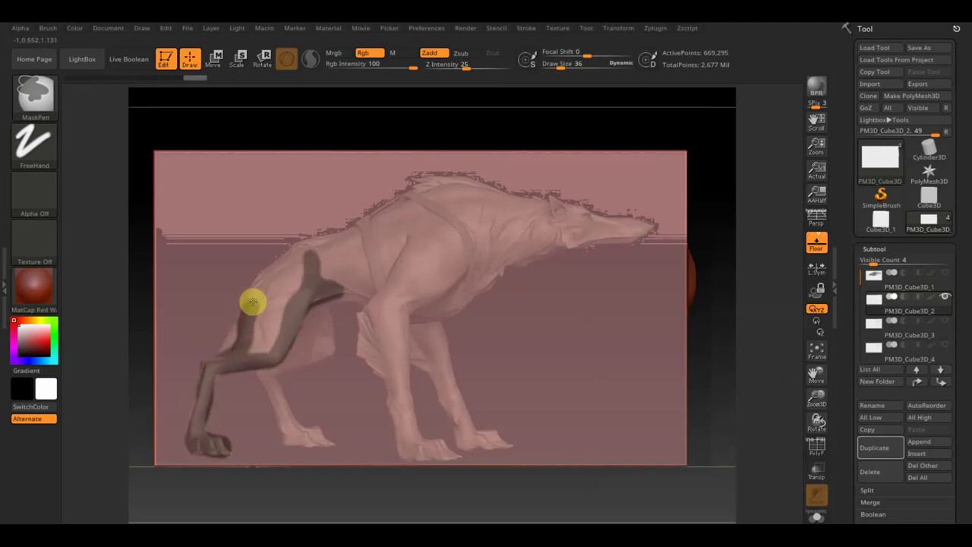
mouse_move(301, 263)
left_mouse_down("ctrl")
mouse_move(275, 316)
mouse_move(289, 271)
mouse_move(283, 287)
mouse_move(276, 278)
mouse_move(250, 350)
mouse_move(284, 326)
mouse_move(269, 336)
mouse_move(280, 367)
left_mouse_up("ctrl")
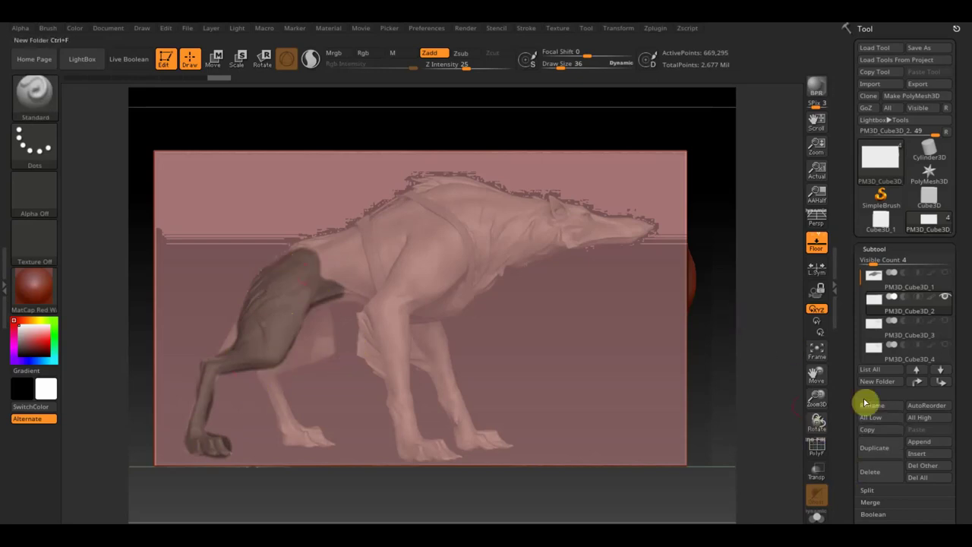
left_click(879, 328)
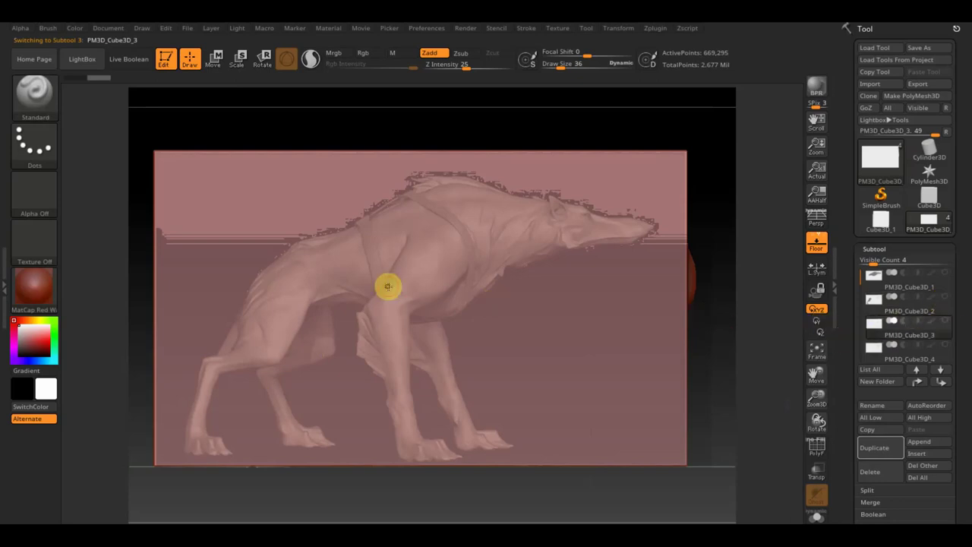
Step: Mask the near front leg on PM3D_Cube3D_3 from shoulder to paw, boxing in the foot
key("ctrl")
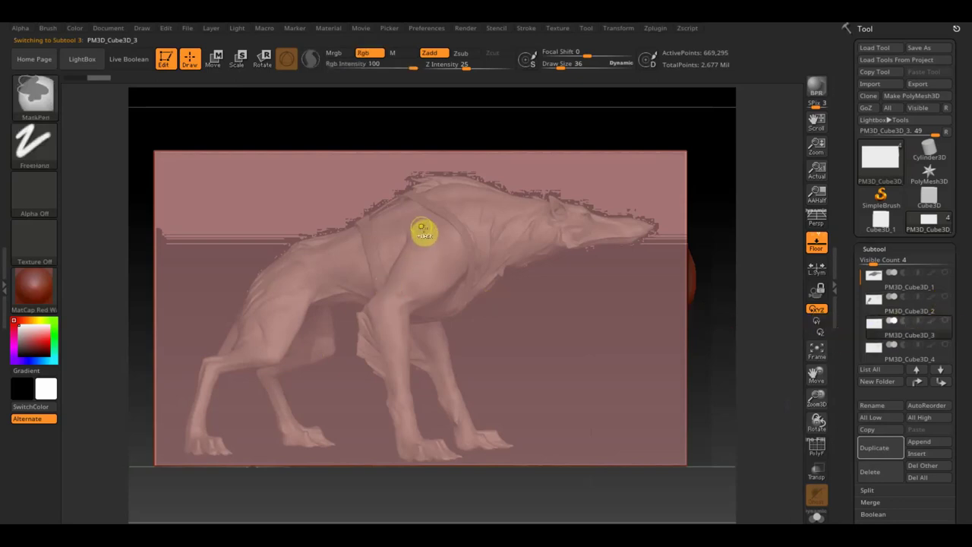
left_click_drag(434, 211, 476, 207, "ctrl")
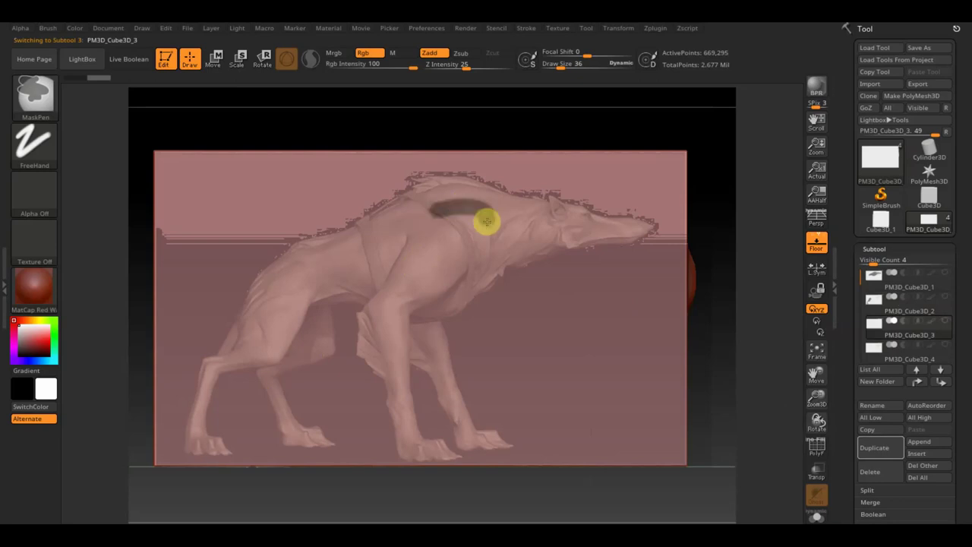
left_click_drag(444, 216, 477, 225, "ctrl")
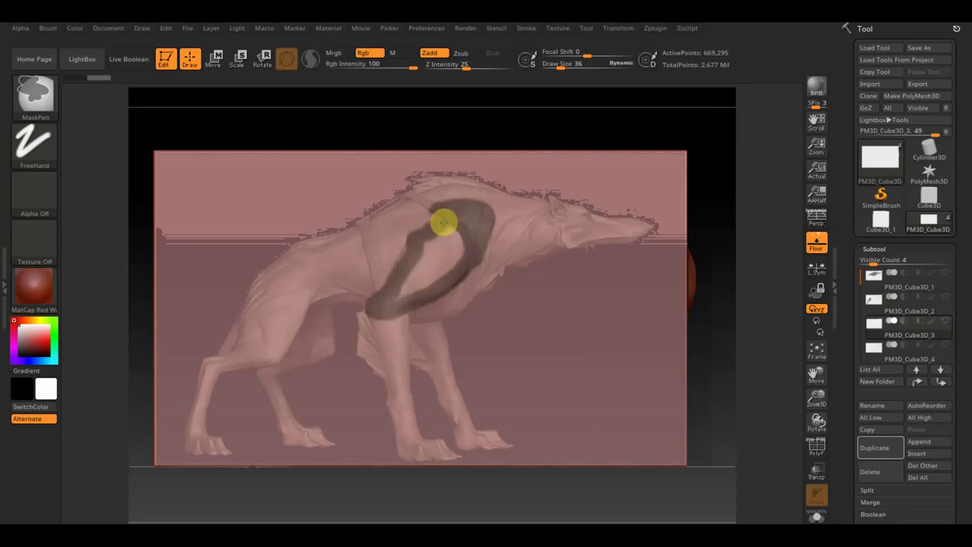
mouse_move(444, 230)
left_mouse_down("ctrl")
mouse_move(431, 283)
mouse_move(464, 230)
mouse_move(400, 302)
left_mouse_up("ctrl")
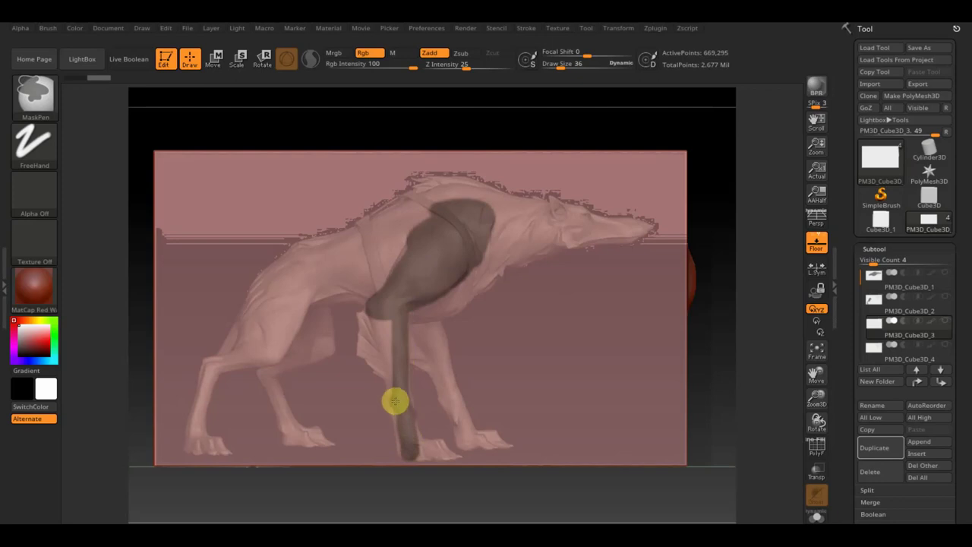
left_click_drag(407, 446, 378, 314, "ctrl")
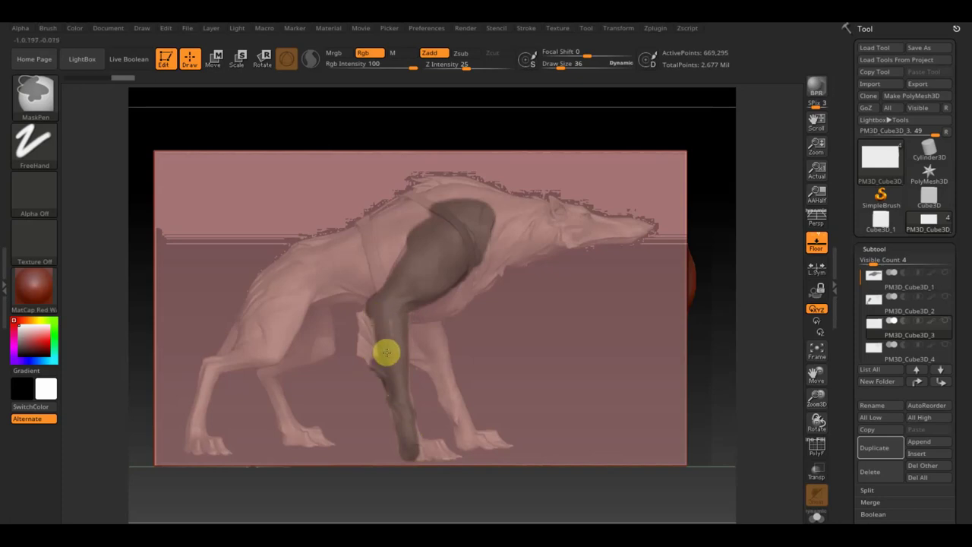
left_click_drag(390, 375, 391, 312, "ctrl")
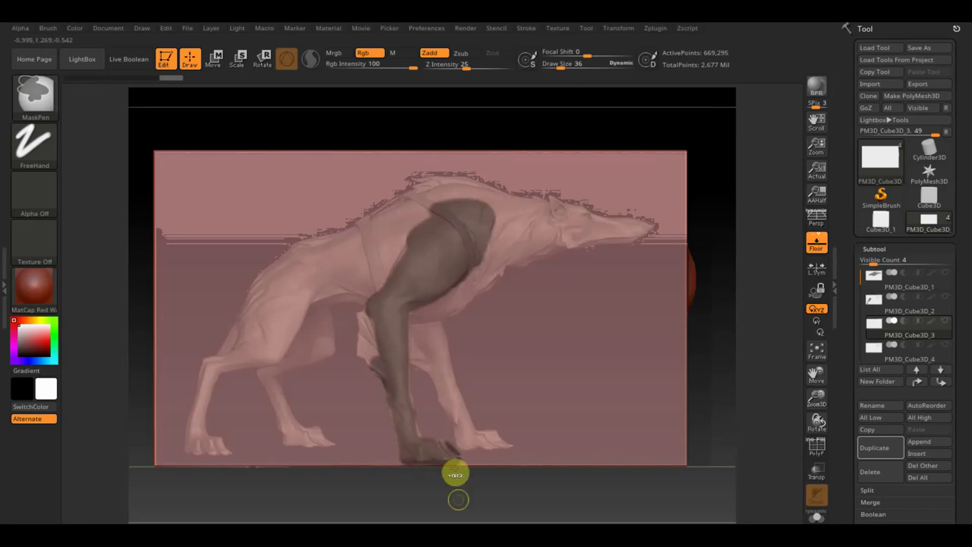
left_click_drag(494, 514, 379, 464, "ctrl")
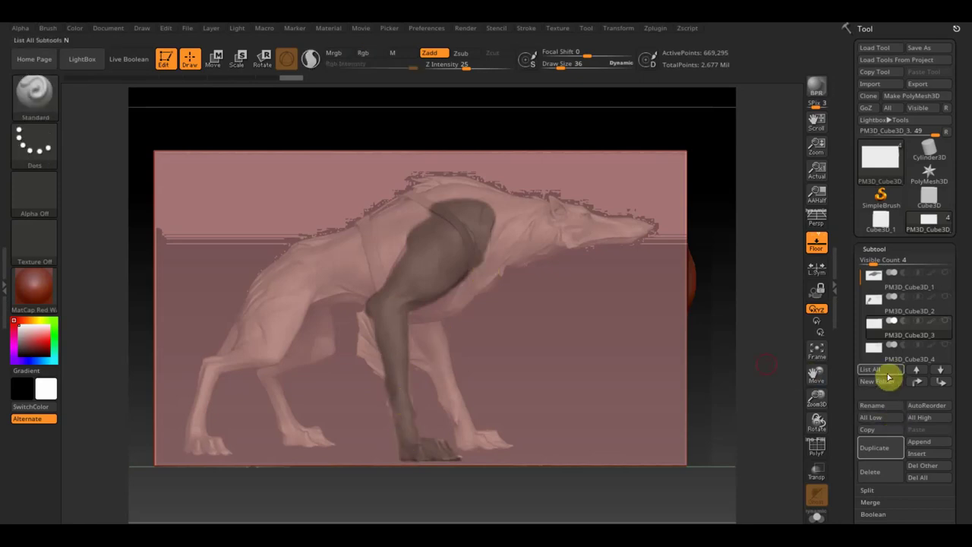
Step: On PM3D_Cube3D_4, mask a small ear shape at Draw Size 21, then hide the wolf reference
left_click(884, 359)
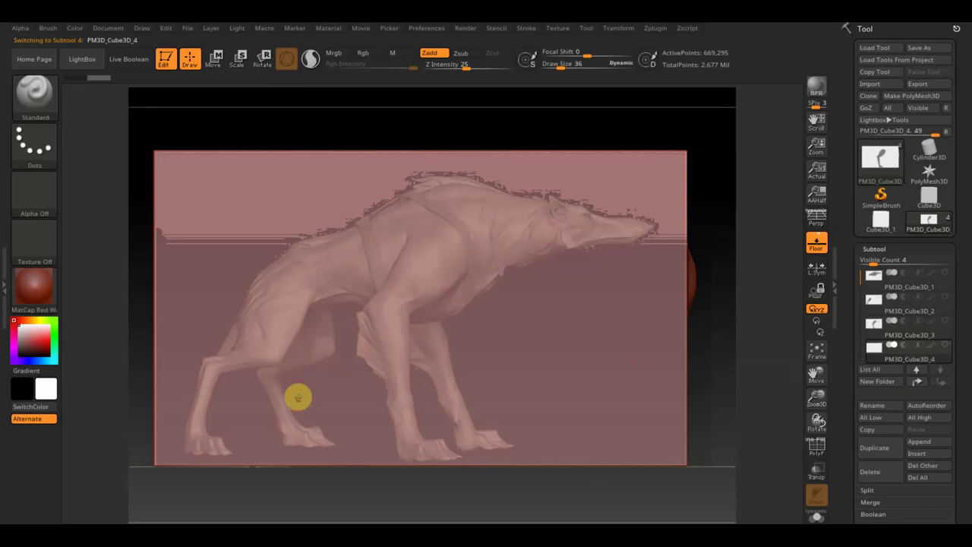
key("ctrl")
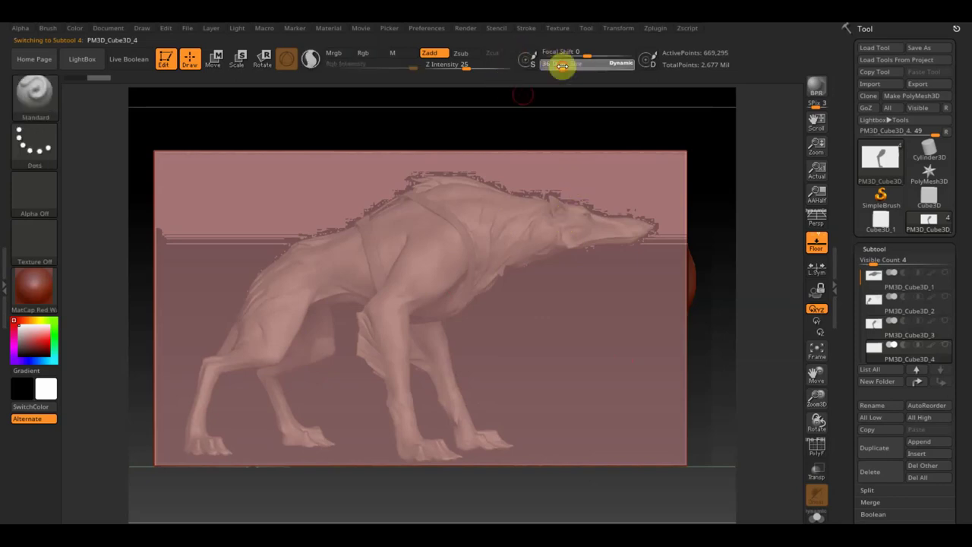
key("ctrl")
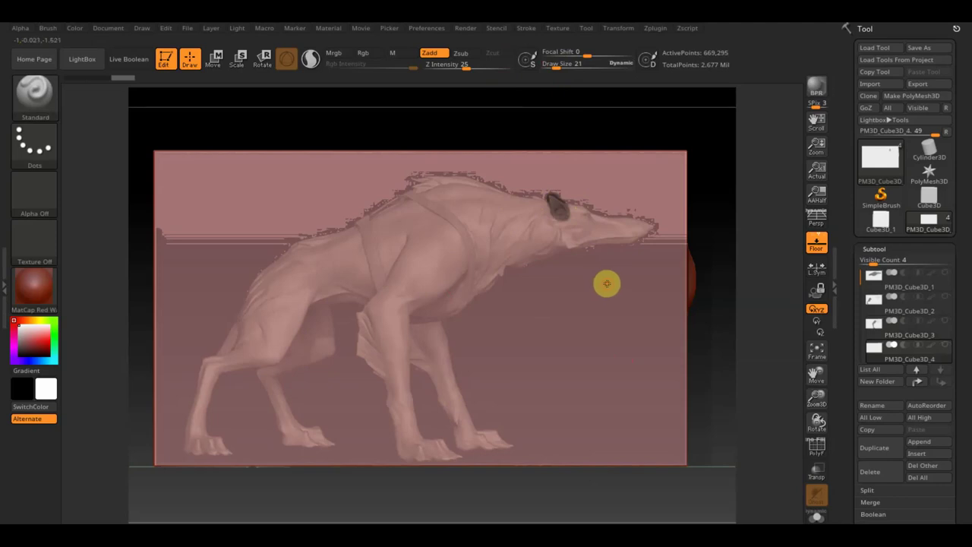
left_click(657, 297, "ctrl+shift")
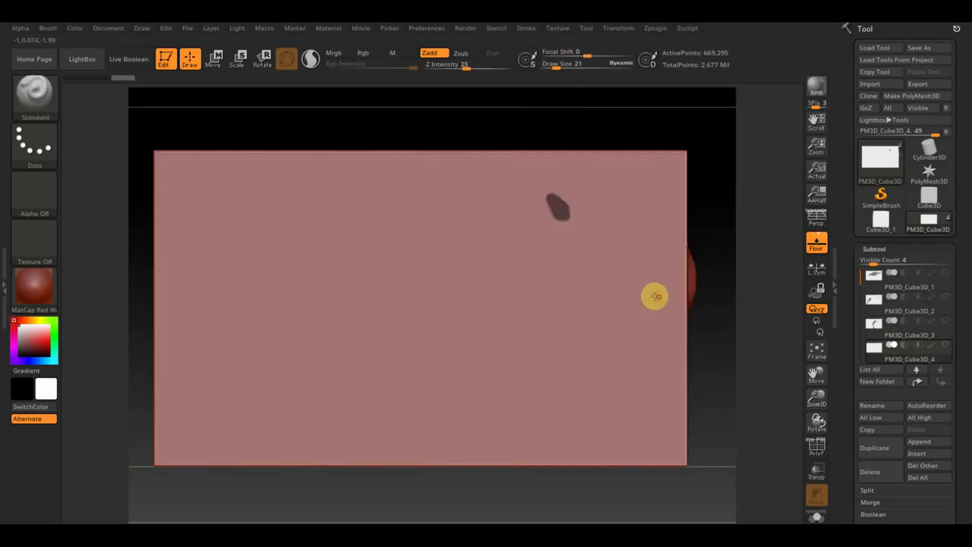
mouse_move(705, 325)
left_mouse_down()
mouse_move(733, 325)
mouse_move(699, 343)
left_mouse_up()
Step: Invert the ear mask, extrude the ear along X, and isolate the extruded ear piece
left_click(665, 340, "ctrl+shift")
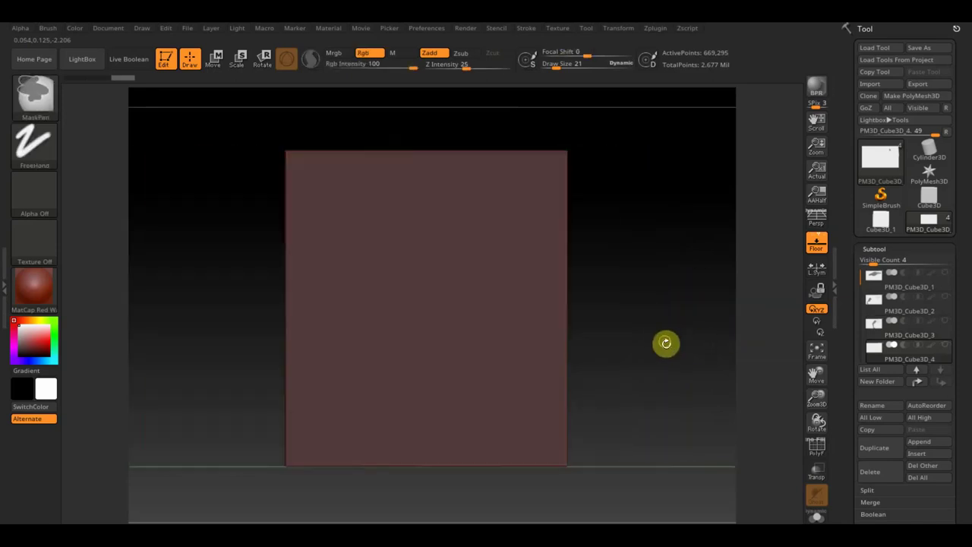
left_click(213, 59)
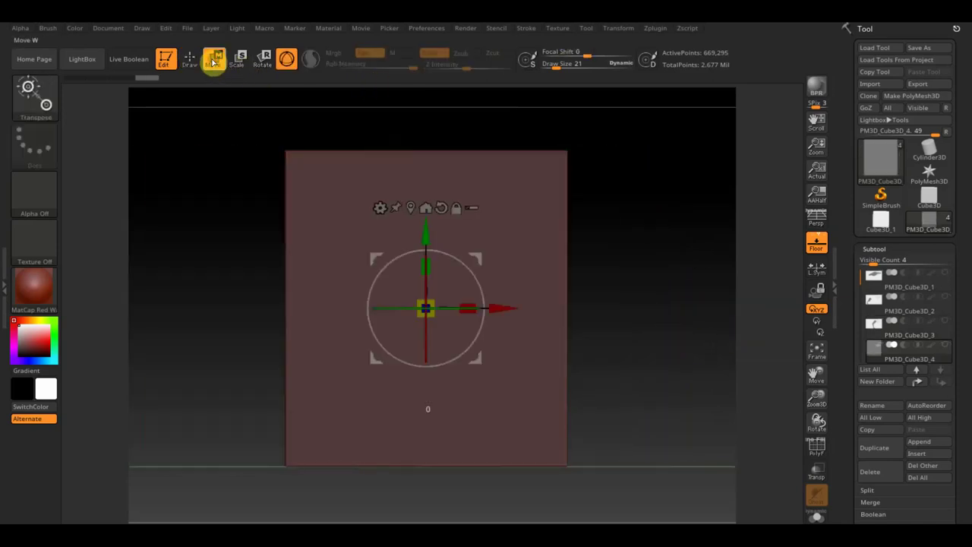
left_click_drag(504, 308, 522, 309)
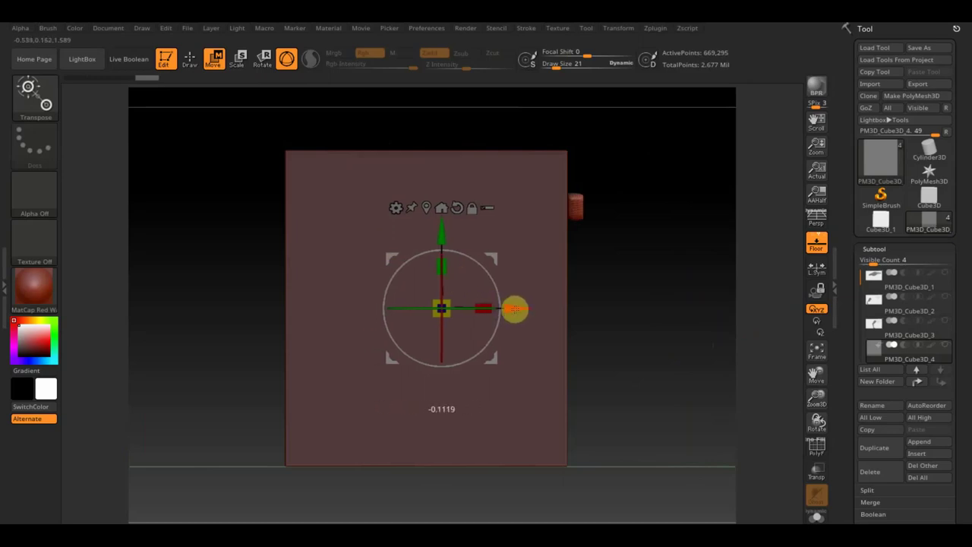
left_click_drag(658, 256, 704, 335, "ctrl")
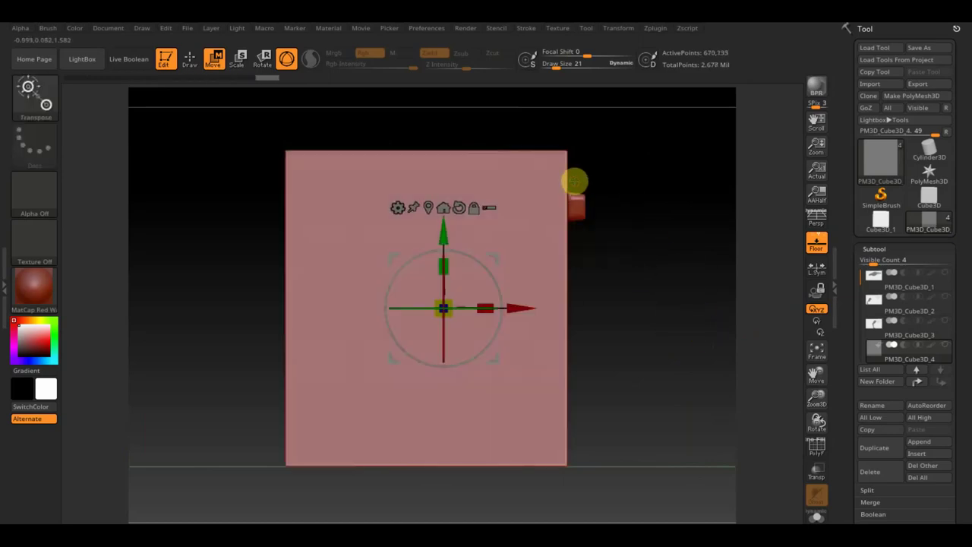
left_click(190, 59)
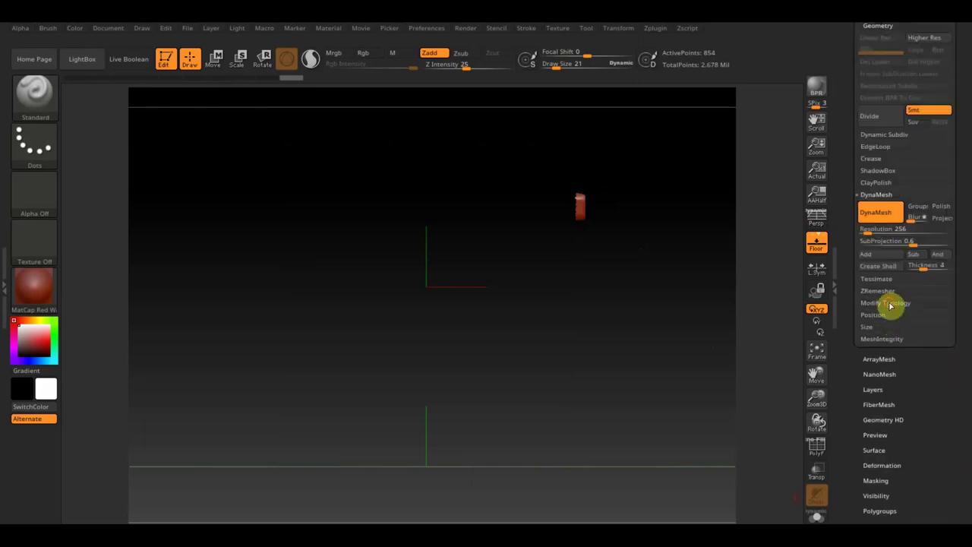
Step: On PM3D_Cube3D_1, extrude the unmasked silhouette along X and keep only the extruded piece
left_click(478, 362, "alt")
left_click(679, 310, "ctrl")
key("w")
left_click_drag(486, 306, 509, 306)
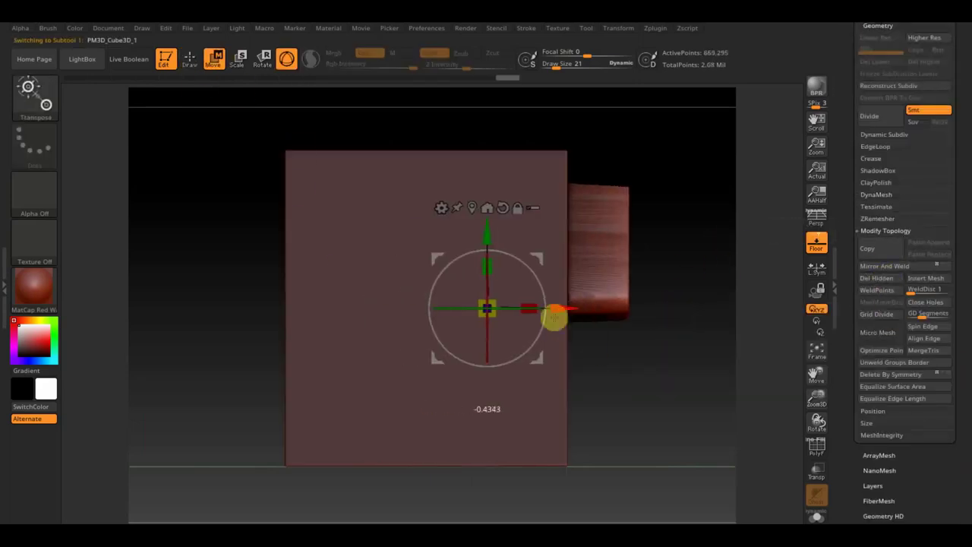
key("q")
mouse_move(661, 335)
left_mouse_down("ctrl")
mouse_move(673, 354)
mouse_move(603, 183)
left_mouse_up("ctrl")
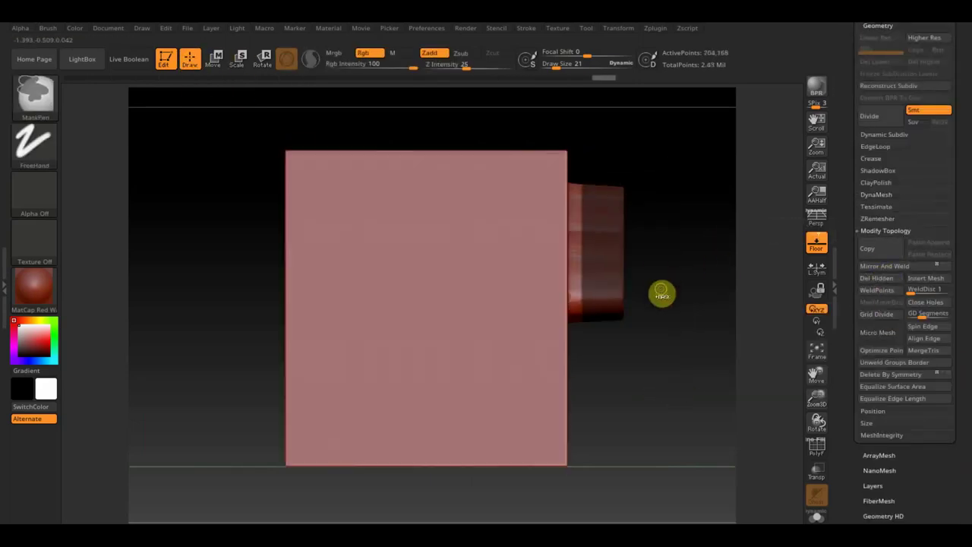
left_click(613, 269, "ctrl+shift")
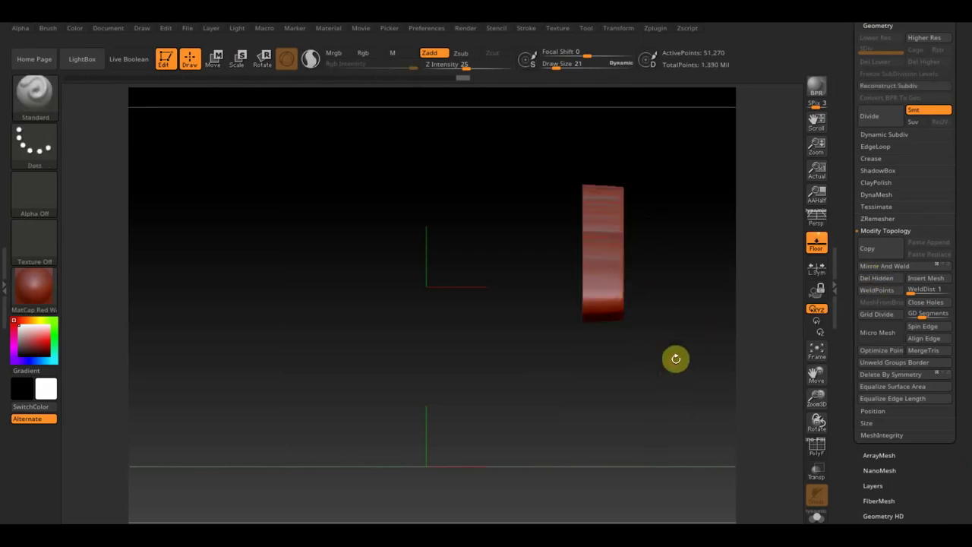
Step: On PM3D_Cube3D_2, isolate the extruded hind leg piece
left_click(668, 359, "ctrl+shift")
key("w")
left_click(189, 61)
mouse_move(654, 227)
left_mouse_down("ctrl")
mouse_move(706, 420)
mouse_move(573, 234)
left_mouse_up("ctrl")
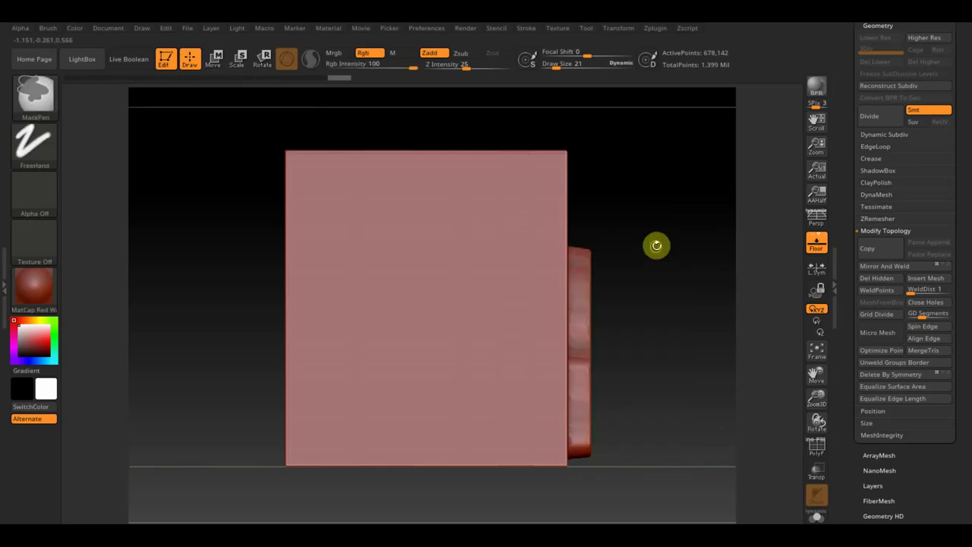
left_click(581, 325, "ctrl+shift")
Step: On PM3D_Cube3D_3, extrude the front leg and cut away the leftover plane
left_click(884, 266)
left_click(521, 373, "ctrl+shift")
key("w")
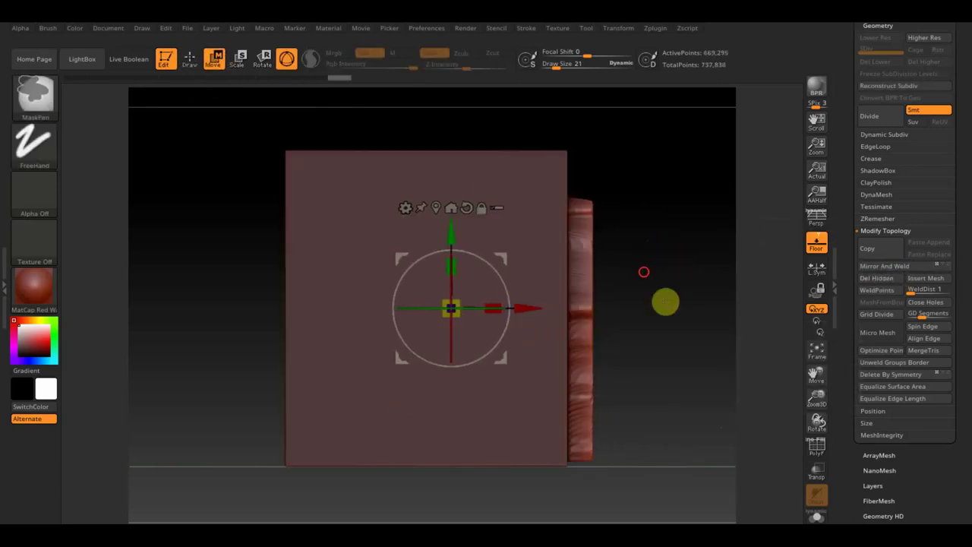
left_click(665, 299, "ctrl")
key("q")
mouse_move(666, 497)
left_mouse_down("ctrl")
mouse_move(583, 199)
mouse_move(569, 180)
left_mouse_up("ctrl")
left_click(581, 224, "ctrl+shift")
mouse_move(607, 227)
left_mouse_down()
mouse_move(666, 360)
mouse_move(447, 357)
left_mouse_up()
left_click_drag(967, 124, 903, 167)
left_click(881, 163)
left_click(928, 242)
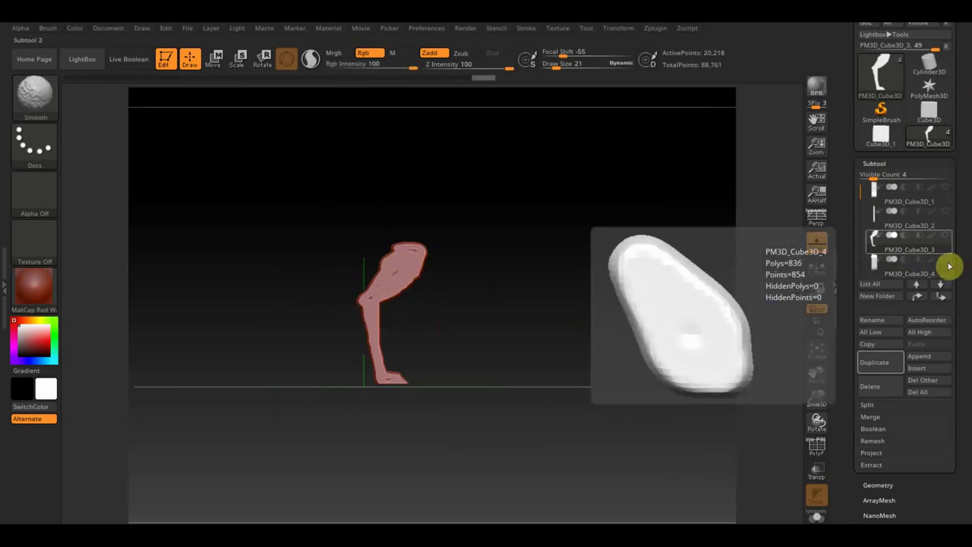
Step: Show all subtools, then narrow the PM3D_Cube3D_1 body along X and mirror-weld it
left_click(946, 236, "shift")
mouse_move(577, 326)
left_mouse_down()
mouse_move(517, 345)
mouse_move(466, 345)
mouse_move(494, 337)
mouse_move(555, 397)
mouse_move(519, 373)
left_mouse_up()
left_click(322, 306, "alt")
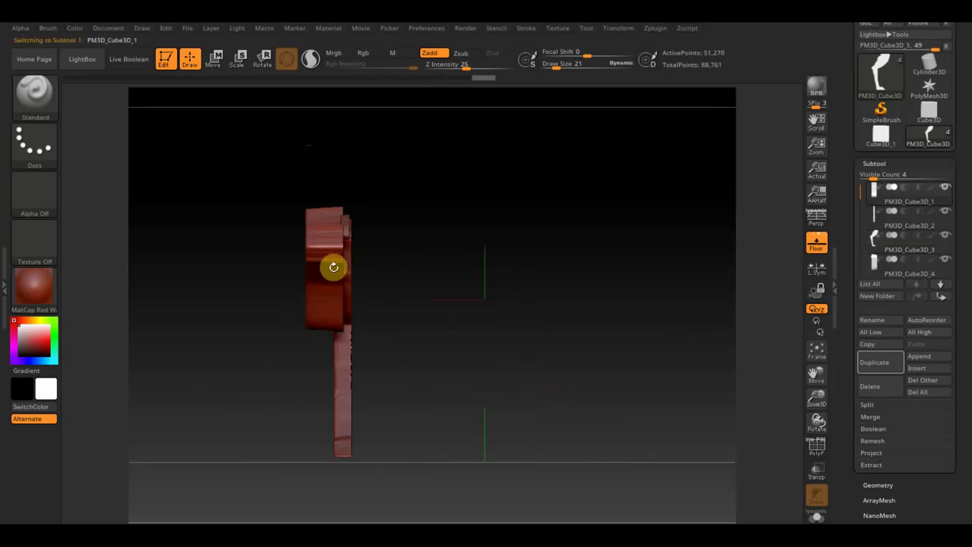
left_click(215, 60)
mouse_move(367, 316)
left_mouse_down()
mouse_move(354, 317)
mouse_move(507, 365)
left_mouse_up()
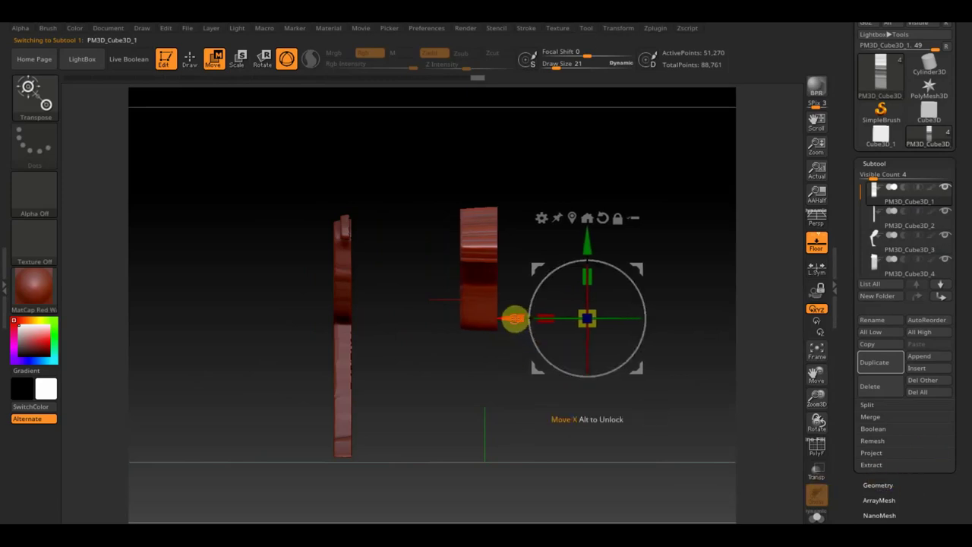
left_click_drag(514, 318, 510, 319)
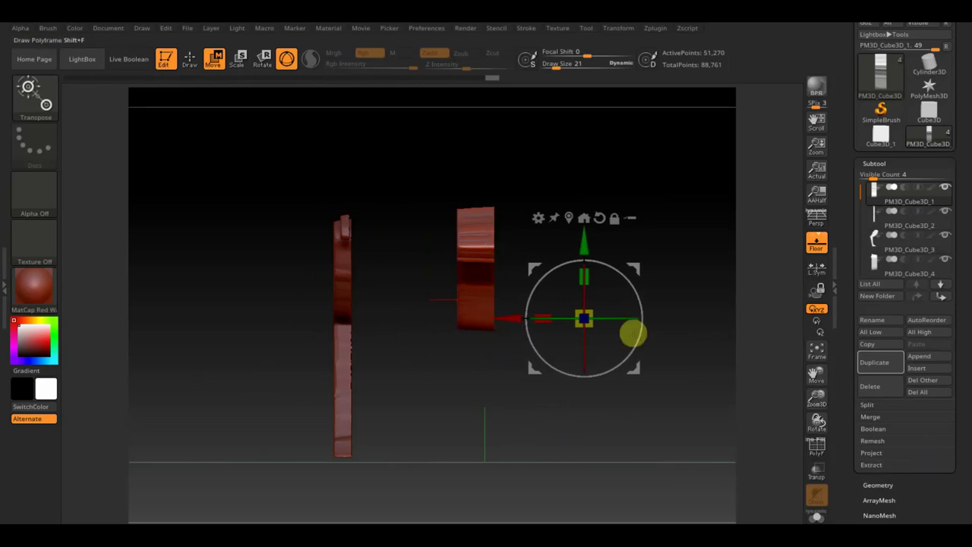
left_click(879, 485)
left_click(888, 419)
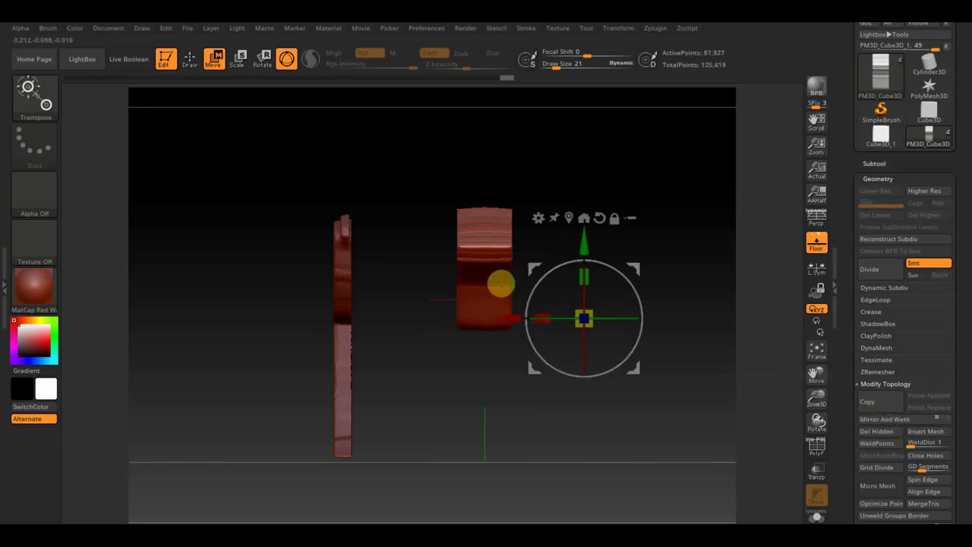
mouse_move(543, 315)
left_mouse_down()
mouse_move(552, 315)
mouse_move(495, 321)
left_mouse_up()
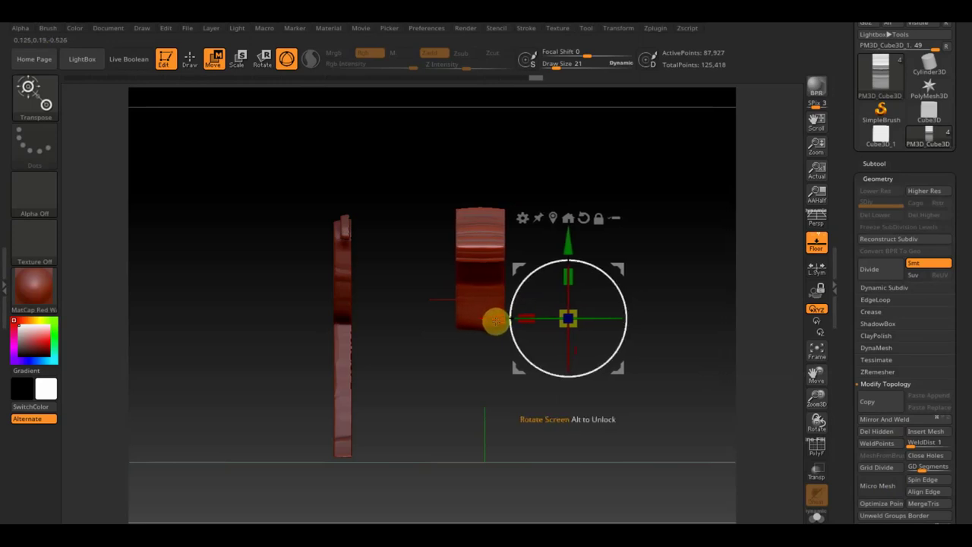
left_click(883, 420)
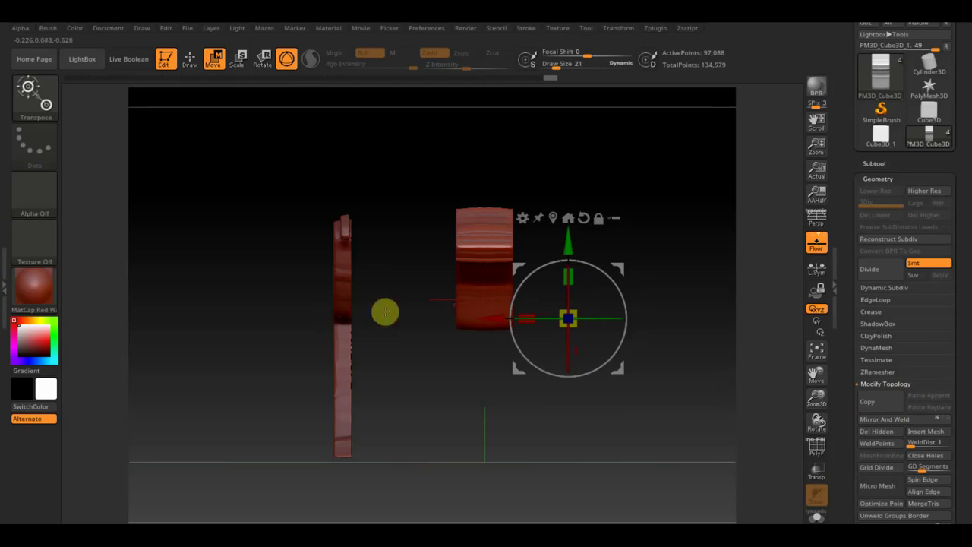
Step: Slide the thin leg piece out along X and mirror-weld it into a pair
left_click(345, 297, "alt")
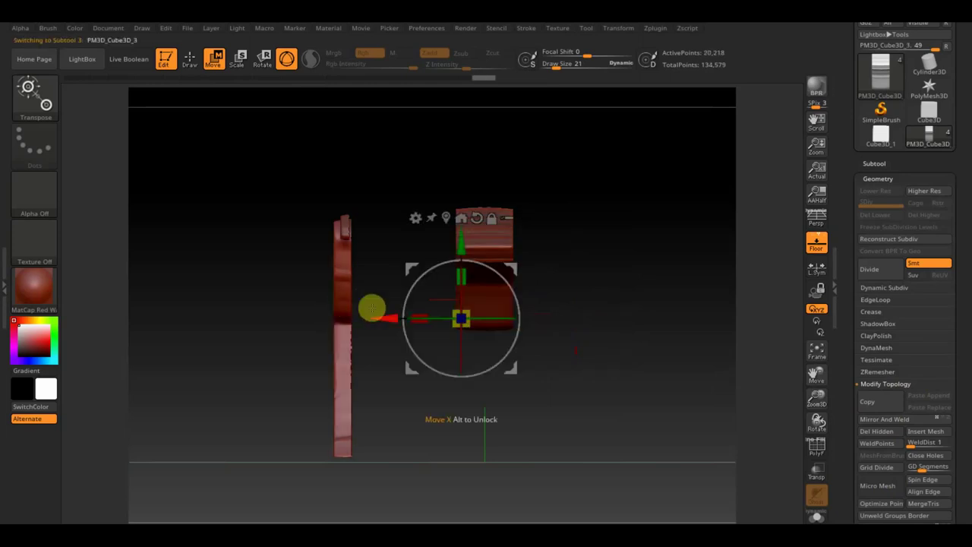
left_click_drag(384, 319, 487, 344, "ctrl")
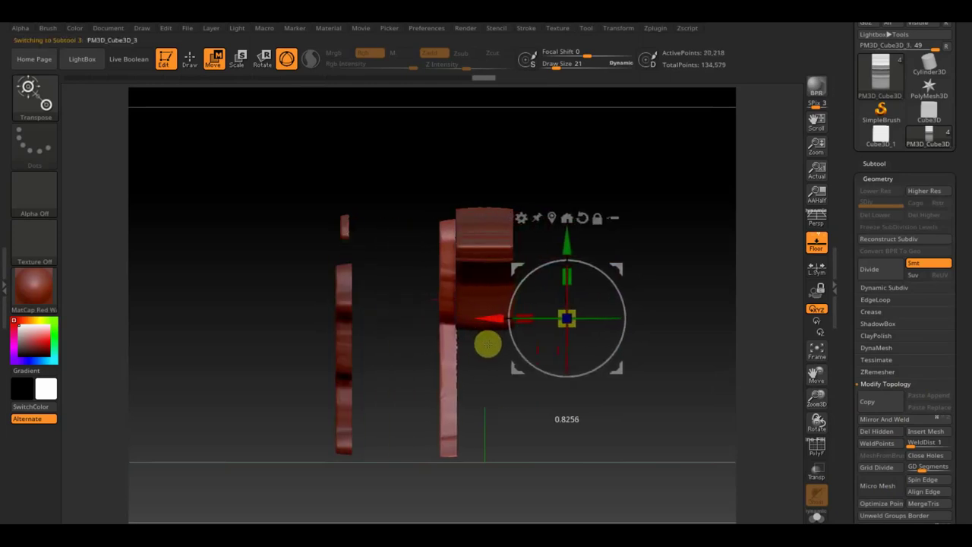
left_click_drag(498, 319, 525, 332)
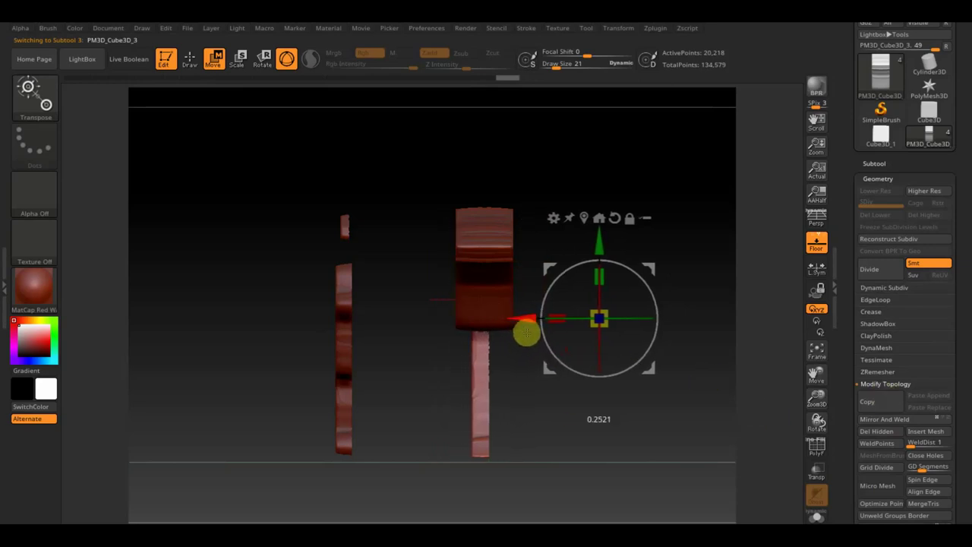
left_click(901, 420)
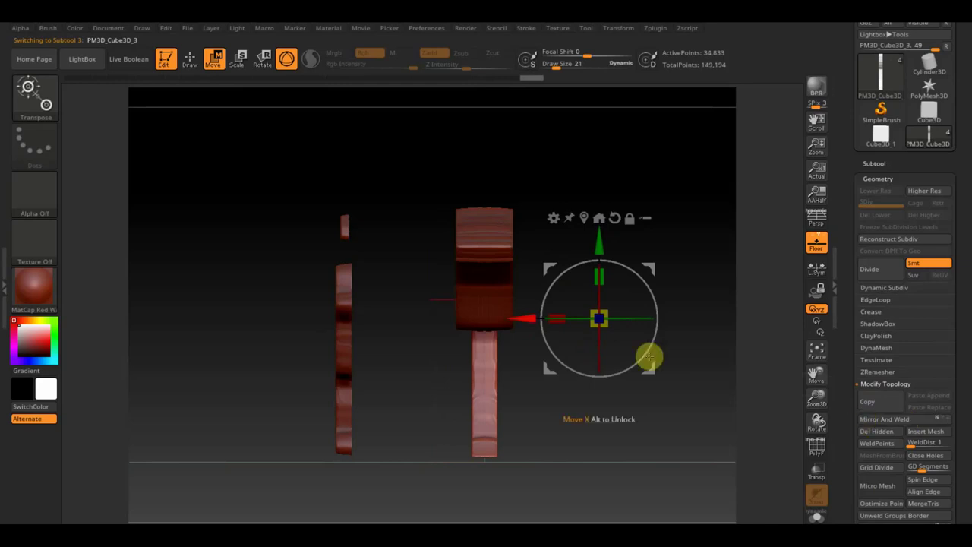
mouse_move(555, 316)
left_mouse_down()
mouse_move(572, 319)
mouse_move(464, 322)
left_mouse_up()
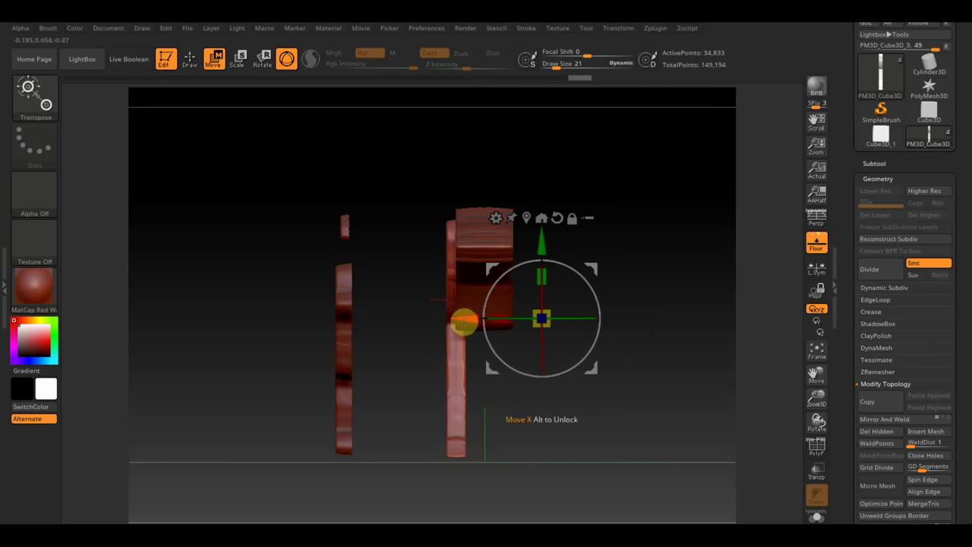
Step: Offset the other leg piece sideways along X against the body
left_click(339, 307)
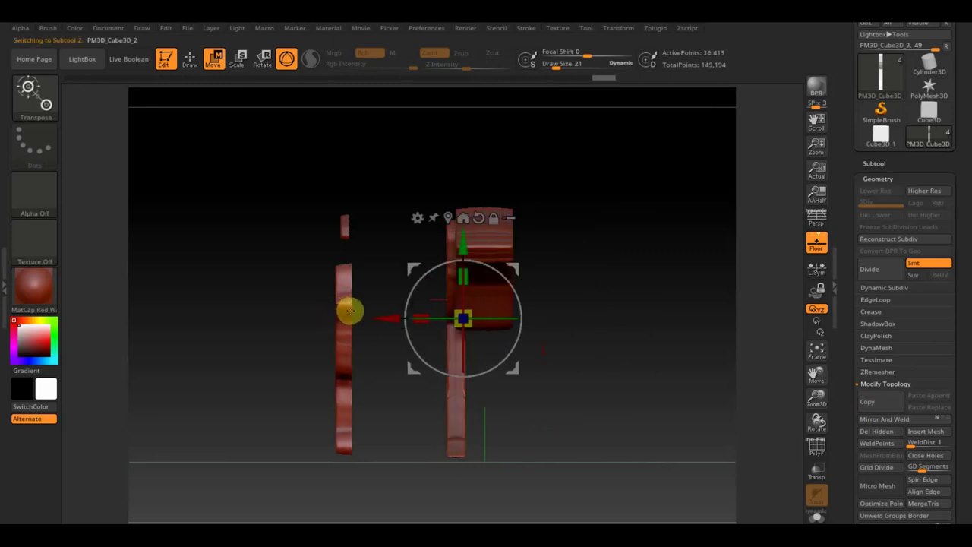
left_click_drag(388, 319, 515, 348)
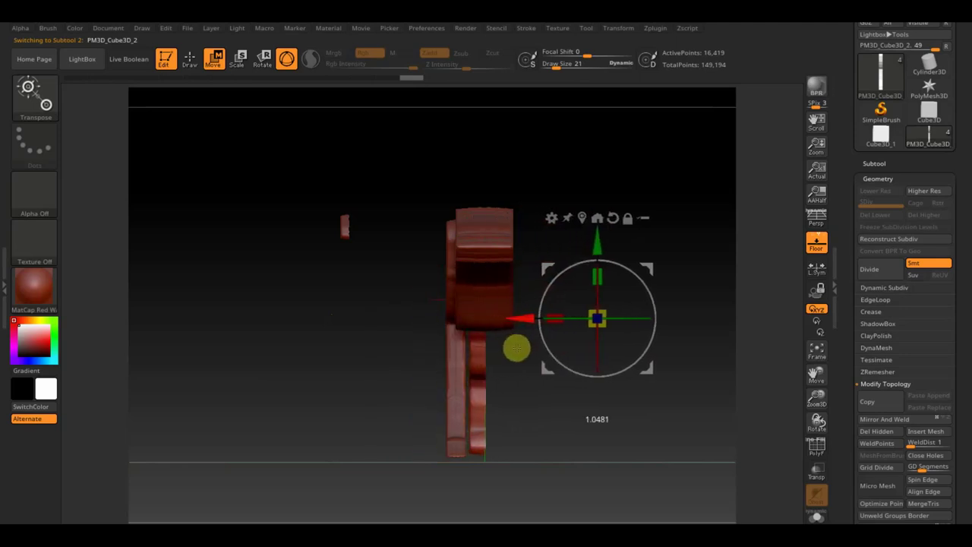
left_click_drag(515, 348, 518, 348)
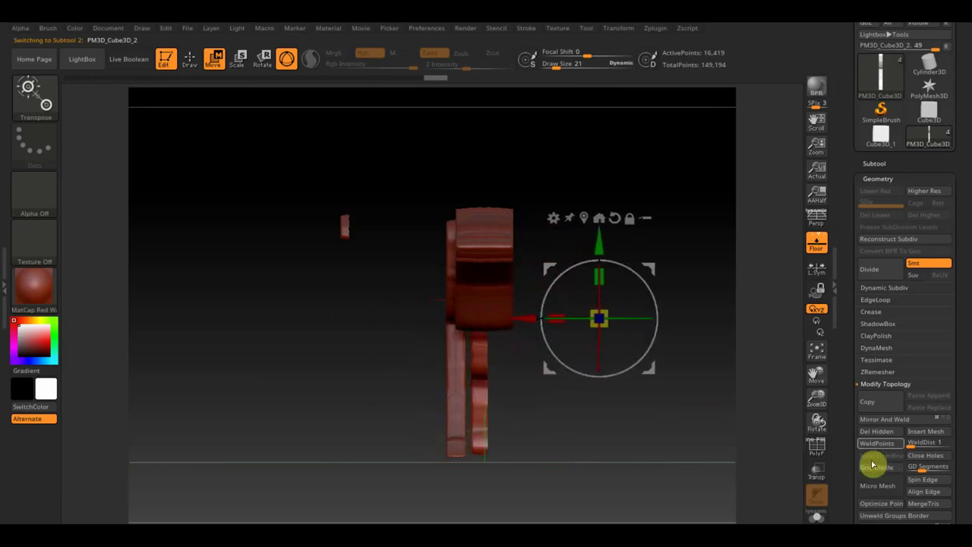
Step: Mirror-weld the leg piece and reposition the resulting pair along X
left_click(887, 419)
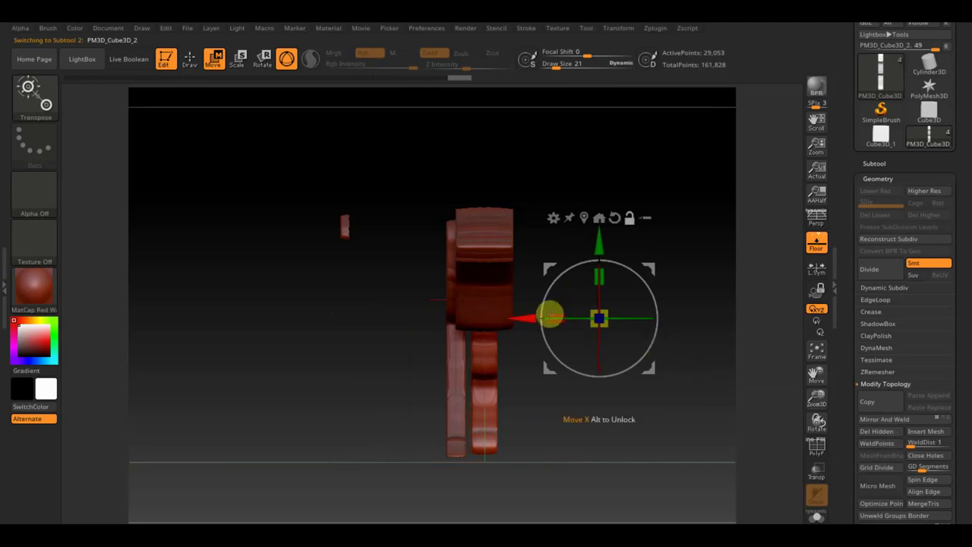
left_click_drag(523, 318, 408, 323)
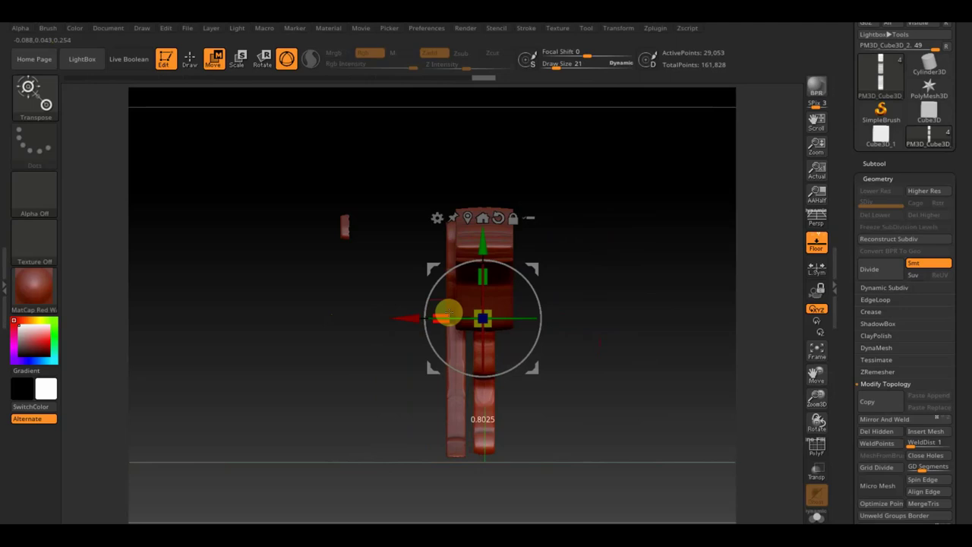
left_click_drag(463, 317, 378, 317)
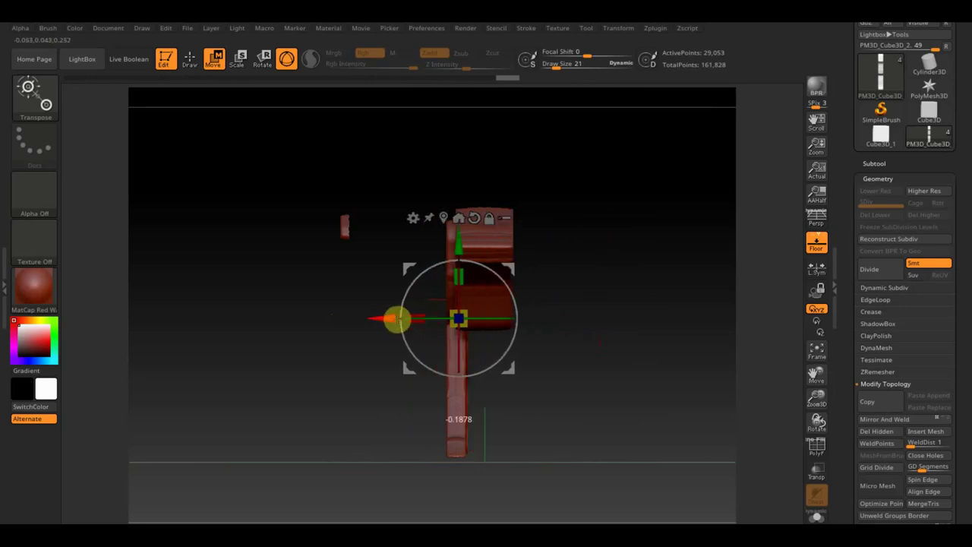
Step: Offset the small head piece sideways and mirror-weld it into a pair of ears
left_click(344, 226, "alt")
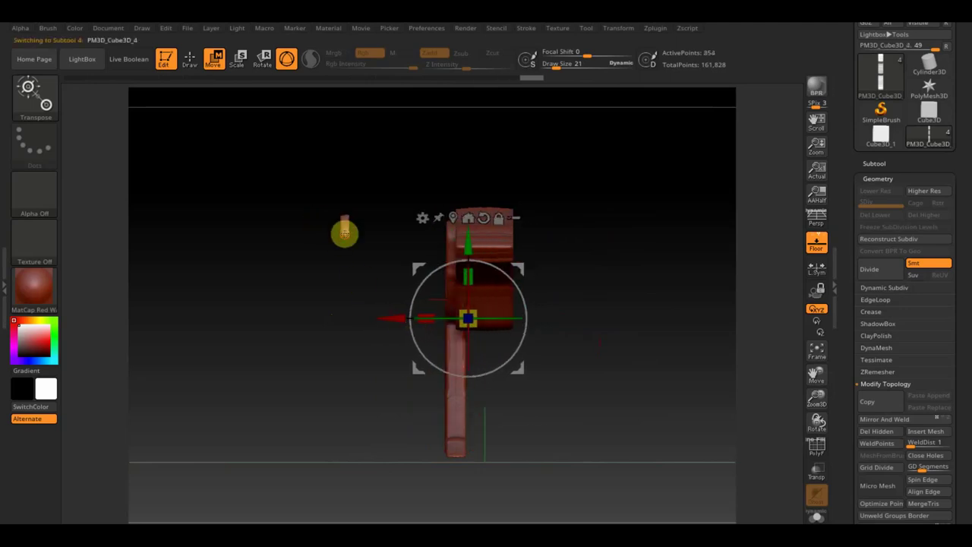
left_click_drag(390, 316, 519, 340)
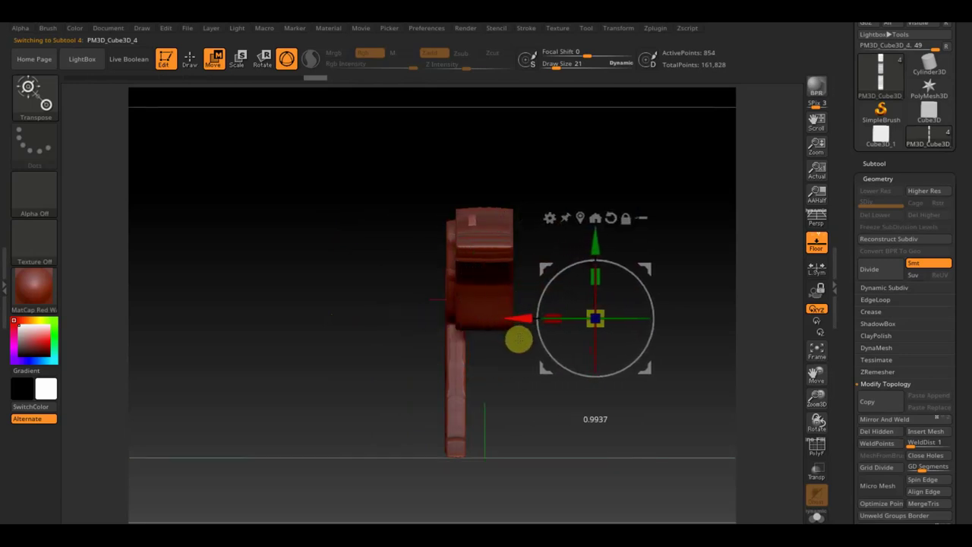
left_click(892, 419)
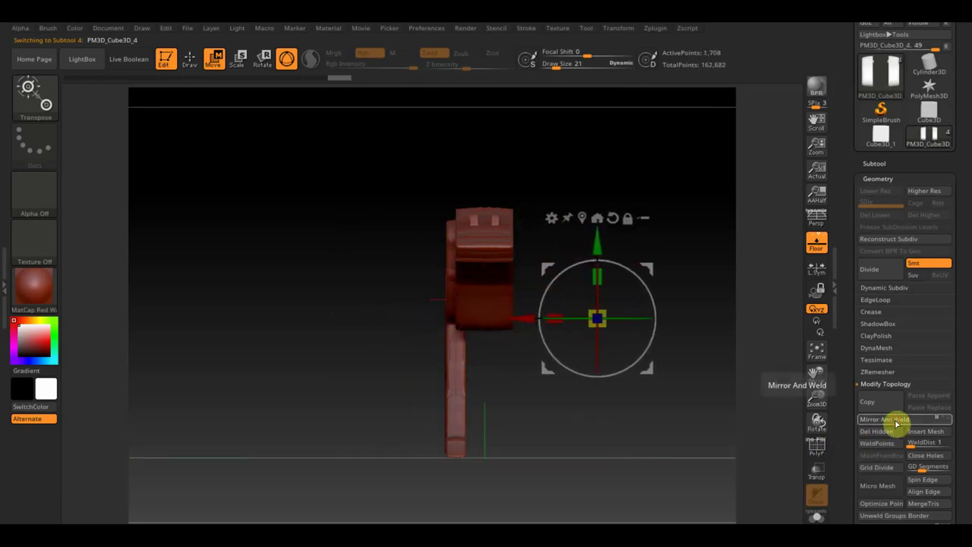
key("ctrl+z")
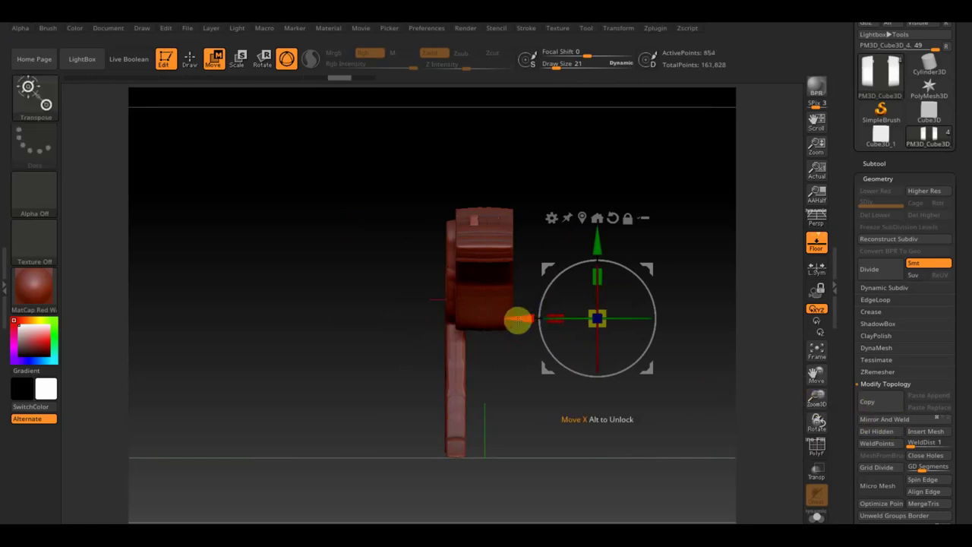
left_click_drag(523, 320, 535, 315)
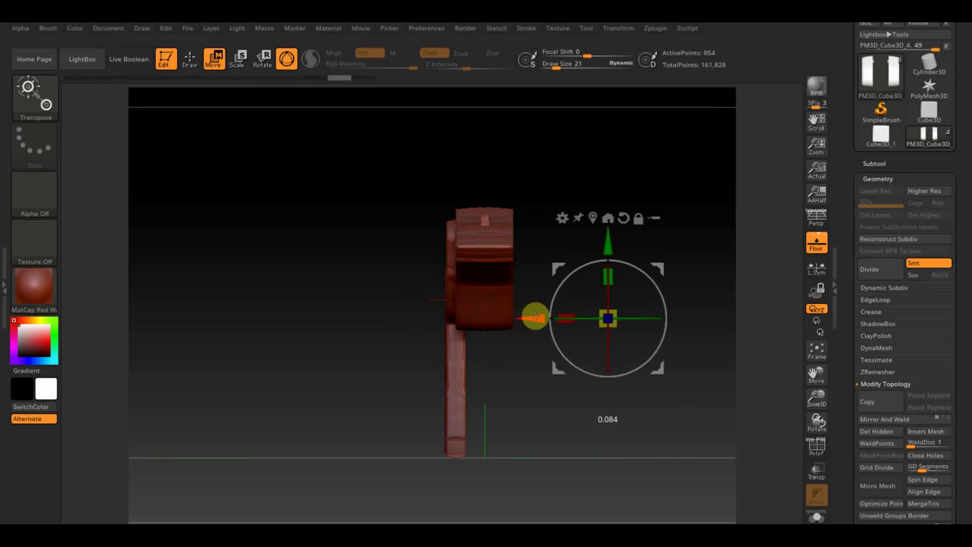
left_click(884, 419)
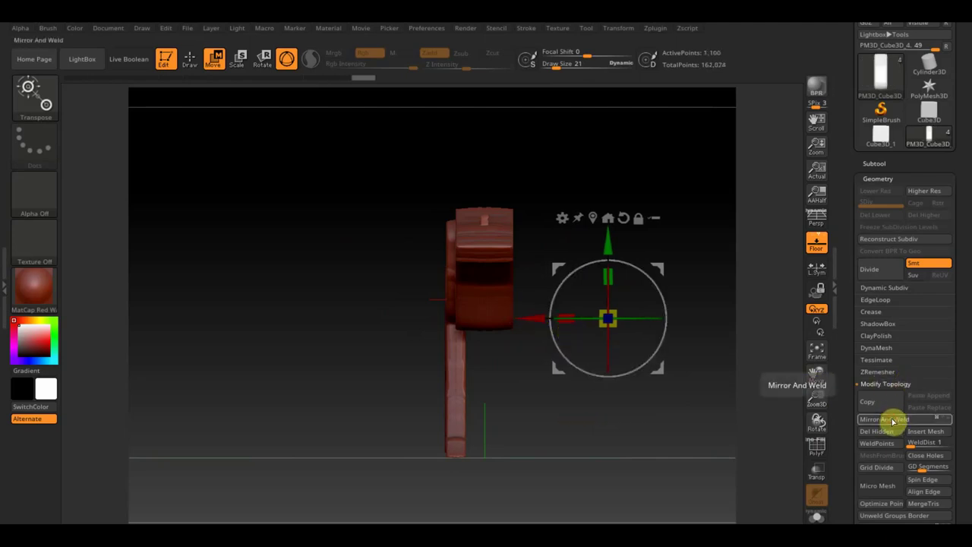
left_click_drag(540, 319, 498, 319)
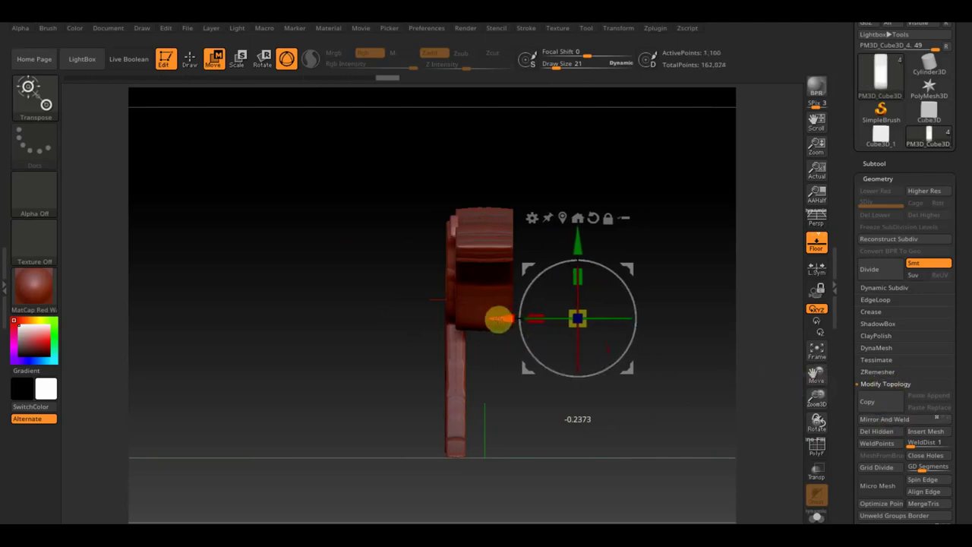
left_click(884, 419)
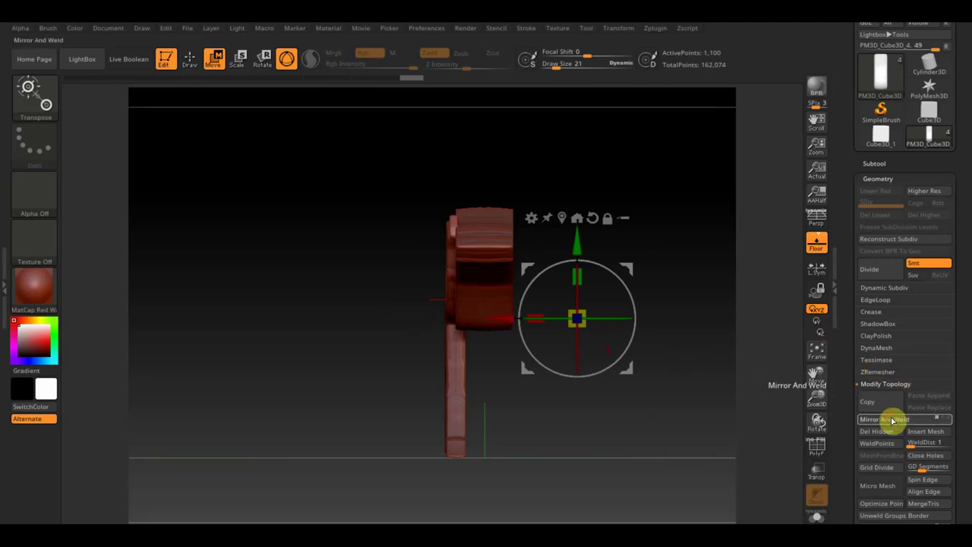
Step: Mirror-weld the hind leg and front leg pieces across the centre
left_click(459, 369, "alt")
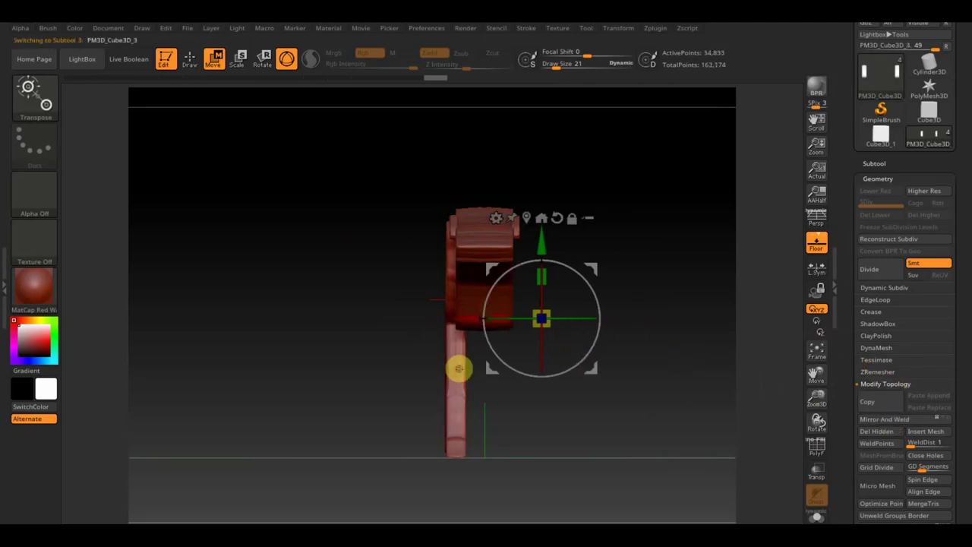
left_click(887, 419)
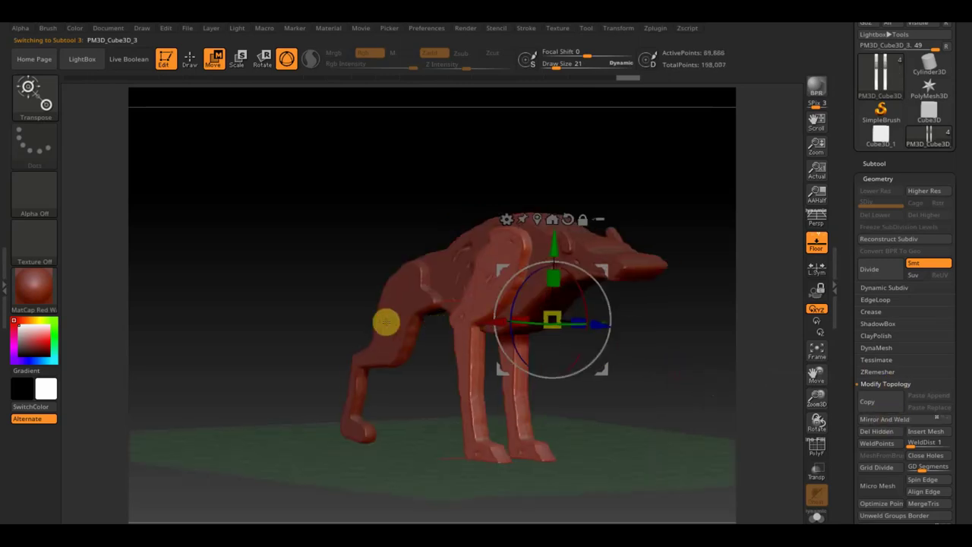
left_click(386, 323, "alt")
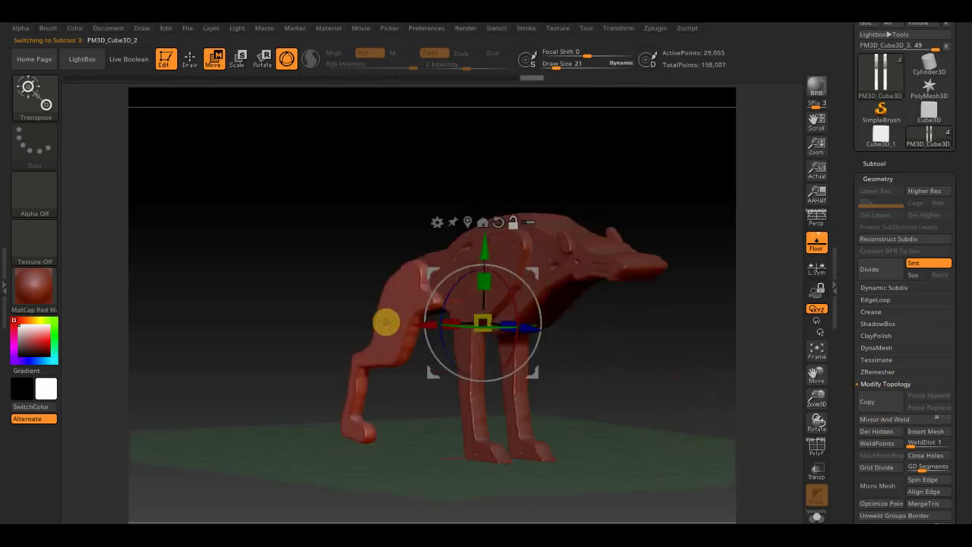
left_click(893, 420)
mouse_move(707, 408)
left_mouse_down()
mouse_move(607, 398)
mouse_move(676, 403)
mouse_move(677, 418)
mouse_move(618, 398)
mouse_move(646, 414)
left_mouse_up()
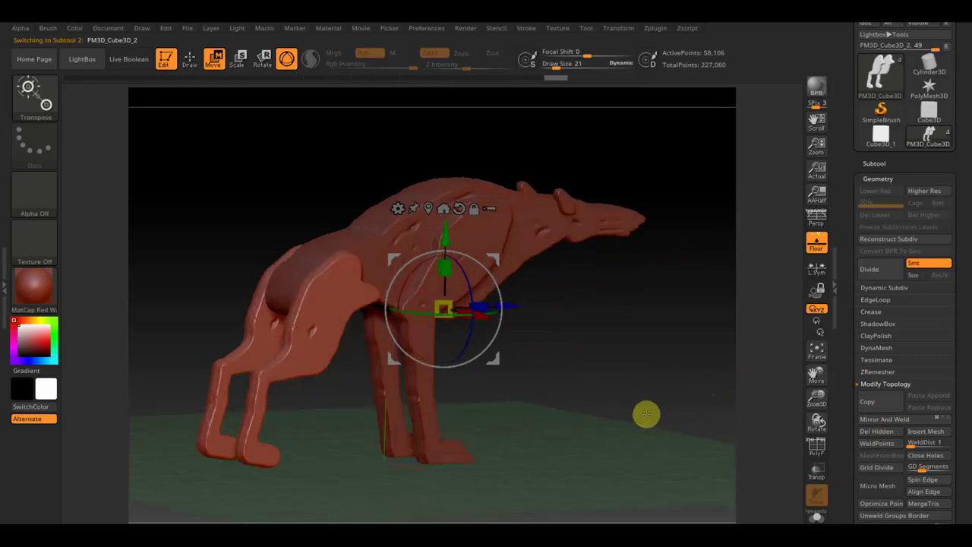
Step: Orbit through rear, side and top-down views of the dog, then switch back to Draw mode
mouse_move(582, 389)
left_mouse_down()
mouse_move(614, 405)
mouse_move(599, 395)
left_mouse_up()
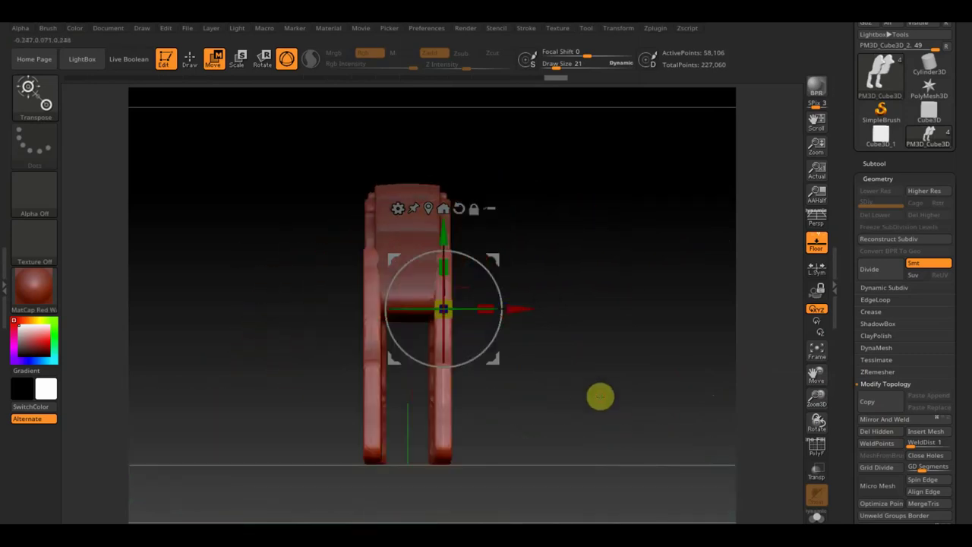
mouse_move(528, 386)
left_mouse_down()
mouse_move(521, 413)
mouse_move(479, 423)
mouse_move(456, 406)
mouse_move(572, 387)
mouse_move(545, 391)
mouse_move(582, 248)
mouse_move(599, 230)
left_mouse_up()
mouse_move(628, 306)
left_mouse_down()
mouse_move(629, 382)
mouse_move(656, 328)
mouse_move(650, 355)
mouse_move(630, 321)
mouse_move(625, 262)
left_mouse_up()
left_click(189, 61)
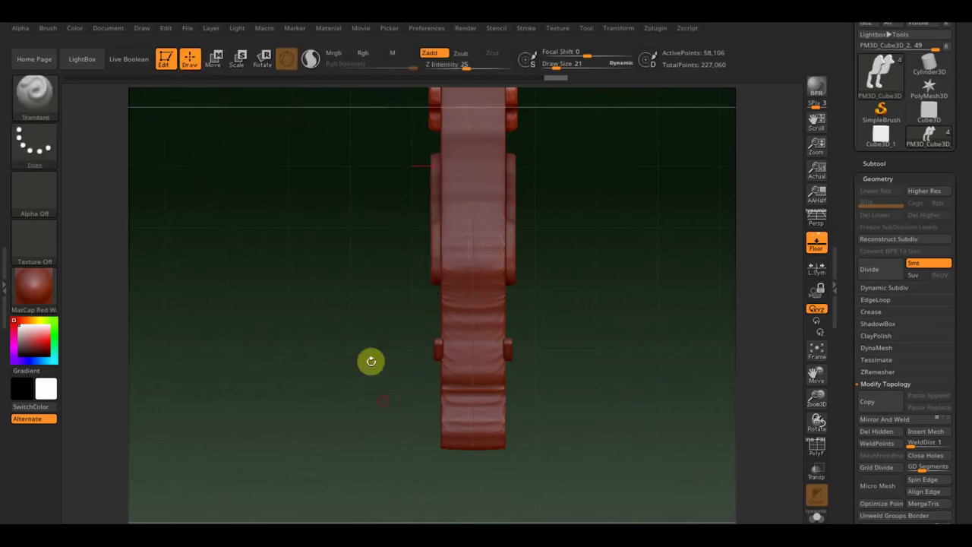
Step: Select the PM3D_Cube3D_1 body, box-mask its lower end, and invert so only the end block is free
left_click(480, 426, "alt")
key("ctrl")
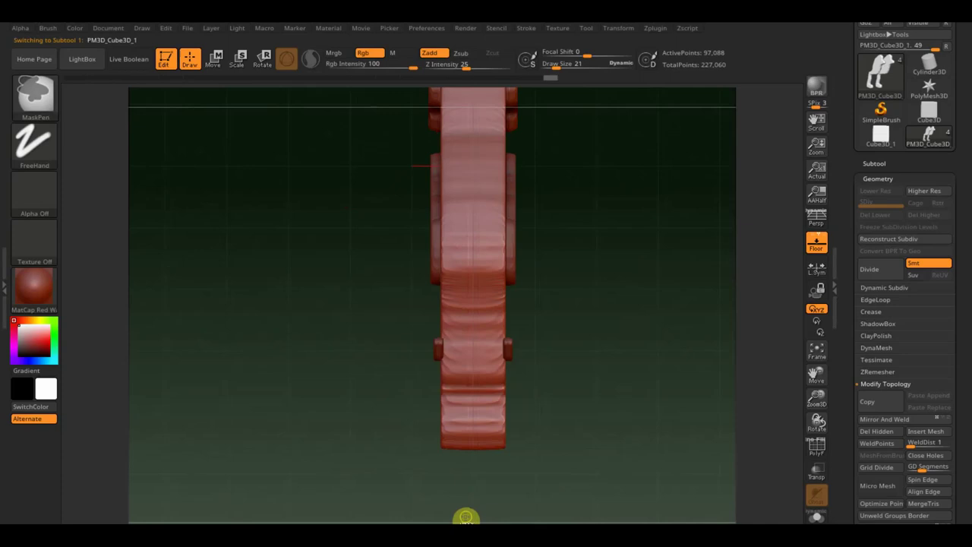
left_click_drag(463, 516, 431, 396, "ctrl")
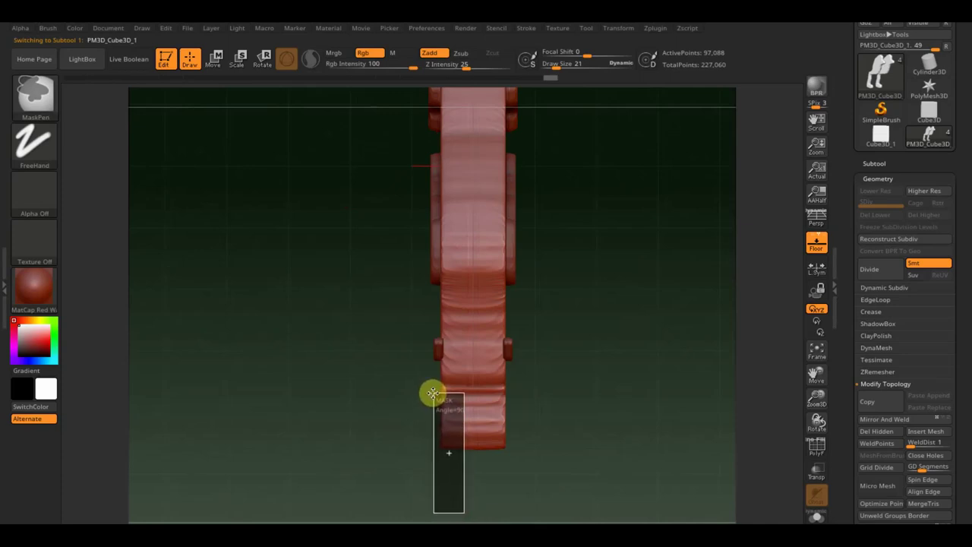
left_click_drag(432, 393, 440, 394, "ctrl")
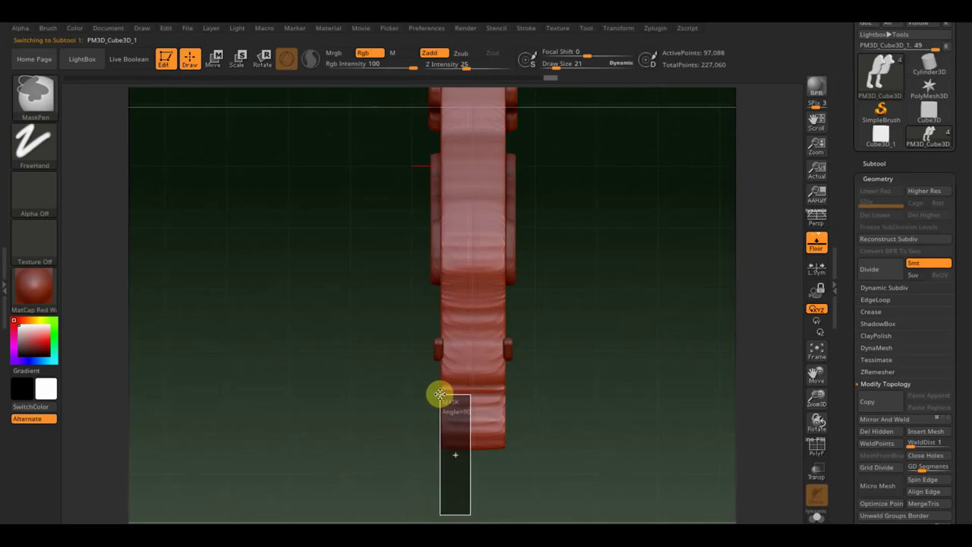
left_click_drag(439, 387, 439, 387, "ctrl")
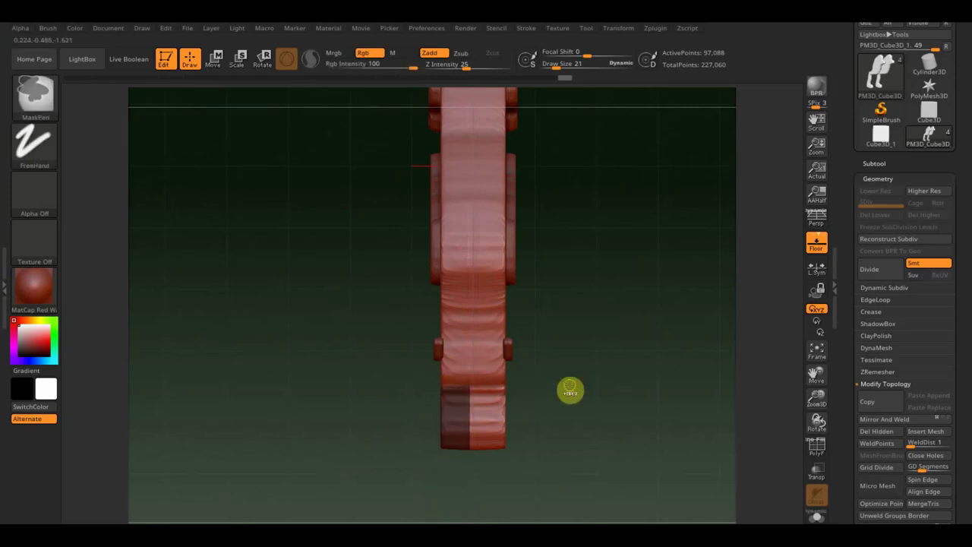
left_click(569, 385, "ctrl")
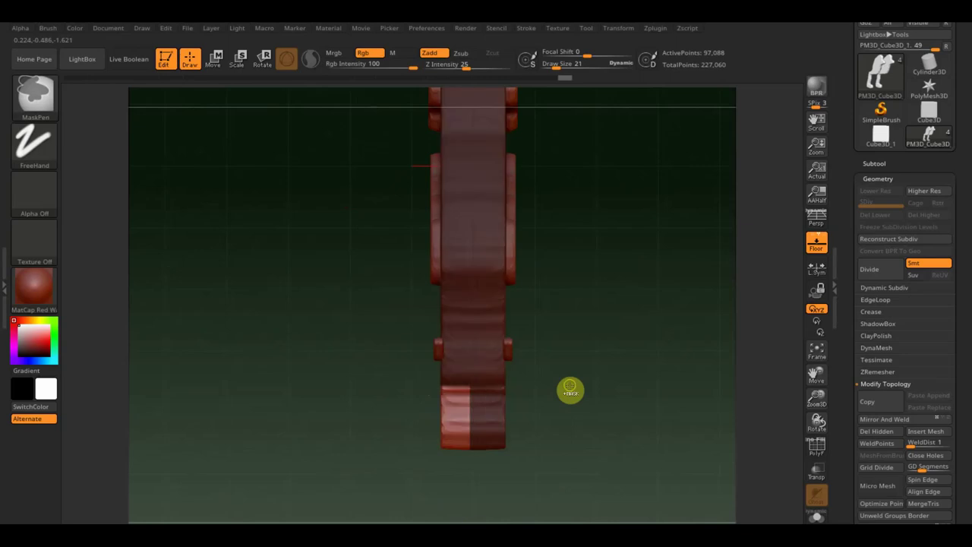
Step: Pivot the gizmo on the unmasked end block, rotate it sideways, then clear the mask
left_click(215, 59)
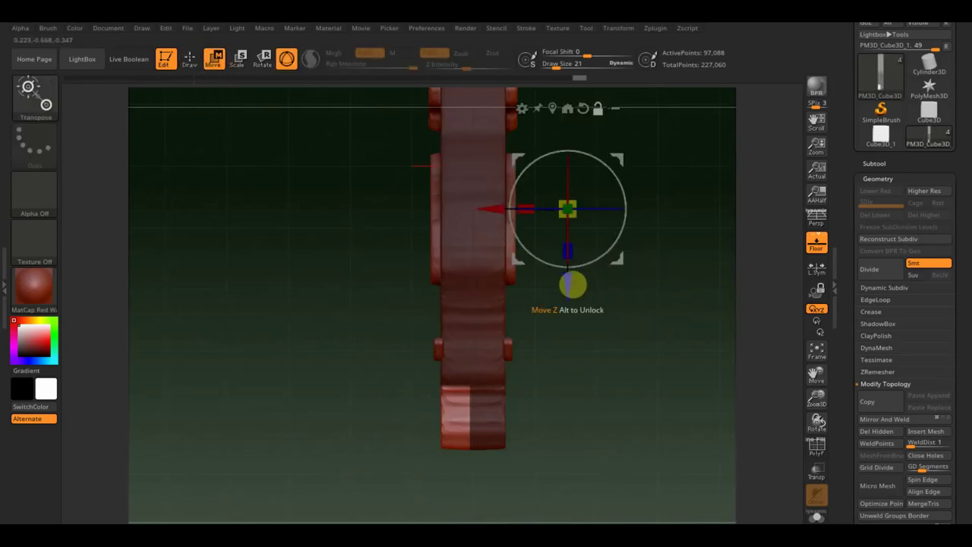
left_click_drag(570, 282, 546, 485)
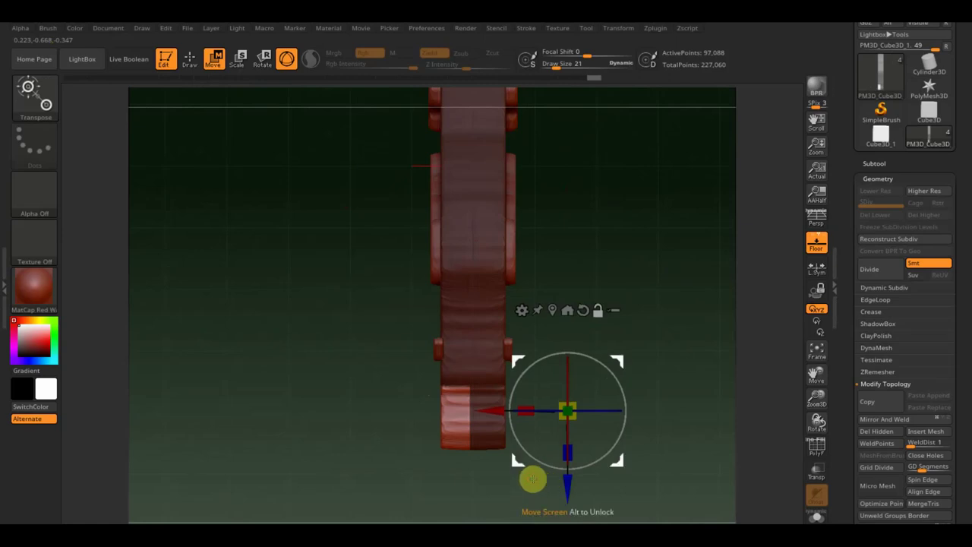
left_click_drag(491, 410, 393, 411)
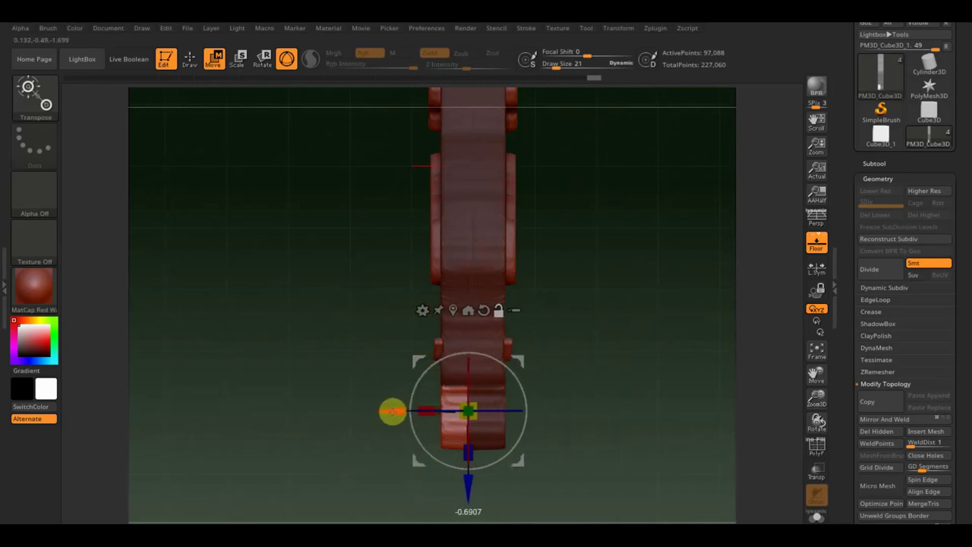
left_click_drag(521, 389, 522, 364)
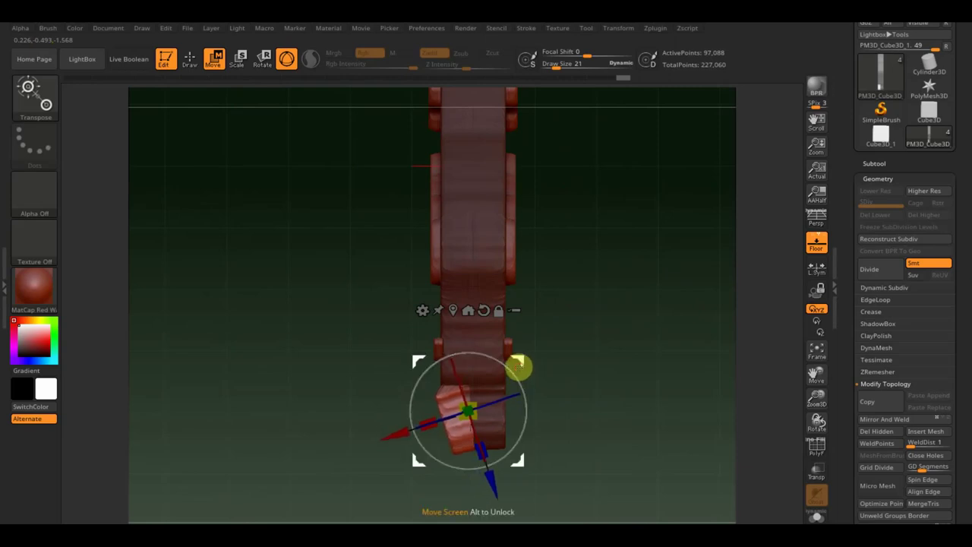
left_click_drag(524, 359, 529, 361)
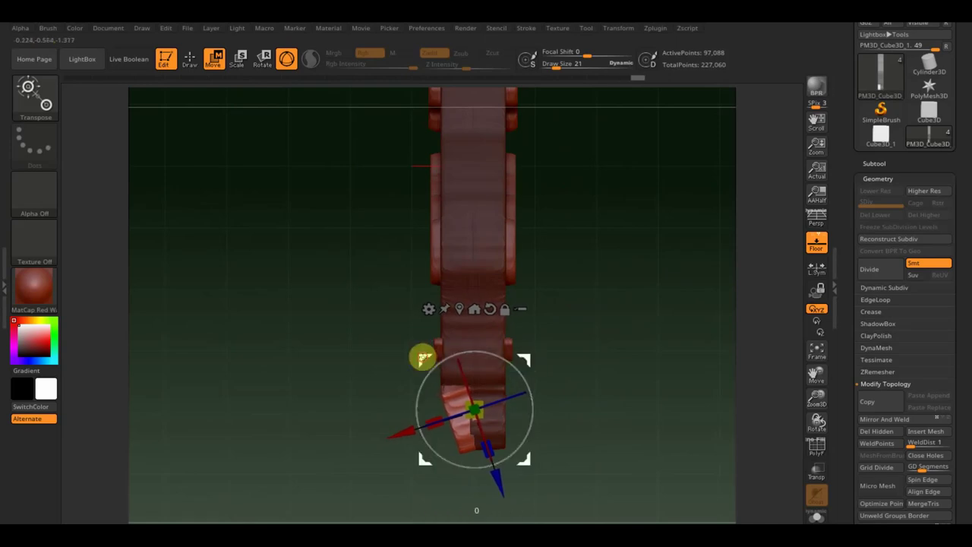
left_click_drag(423, 357, 425, 355)
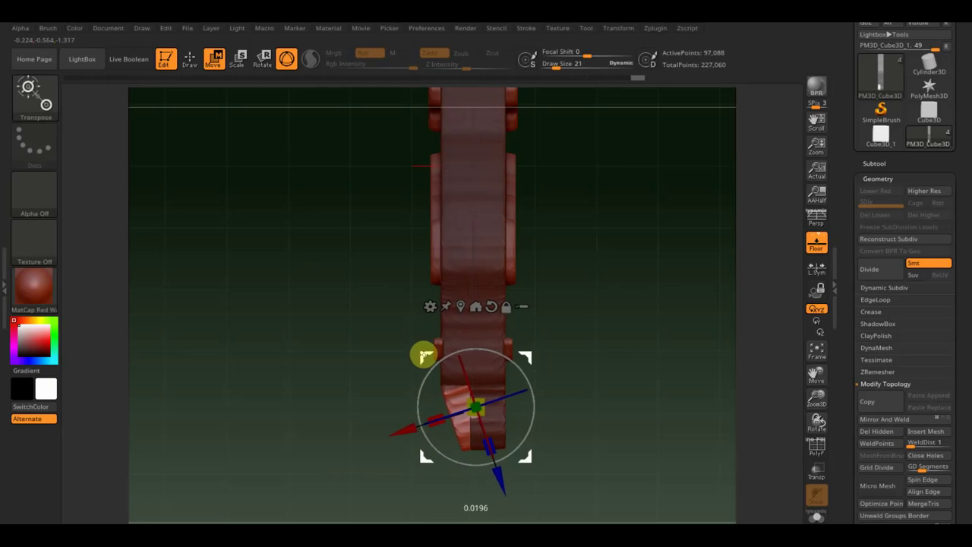
key("ctrl")
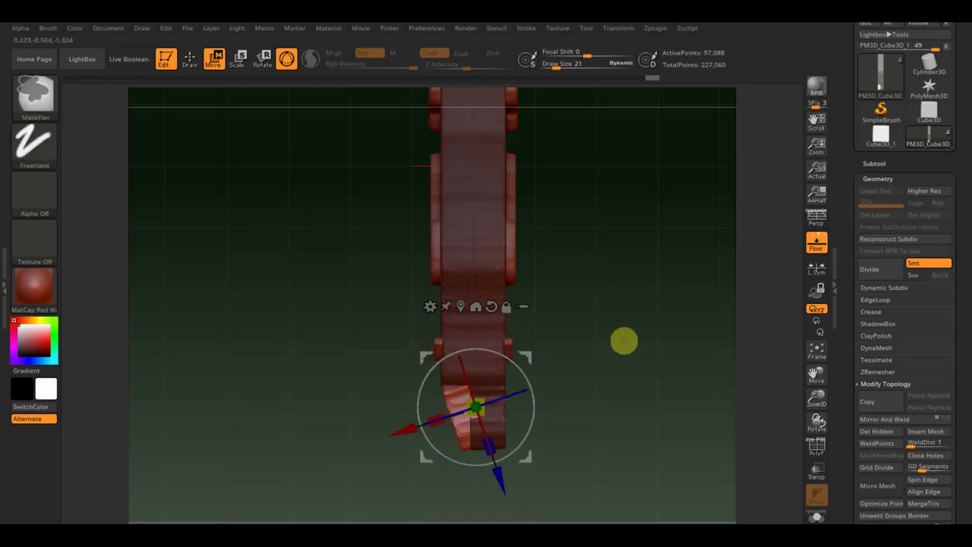
left_click_drag(637, 321, 654, 357, "ctrl")
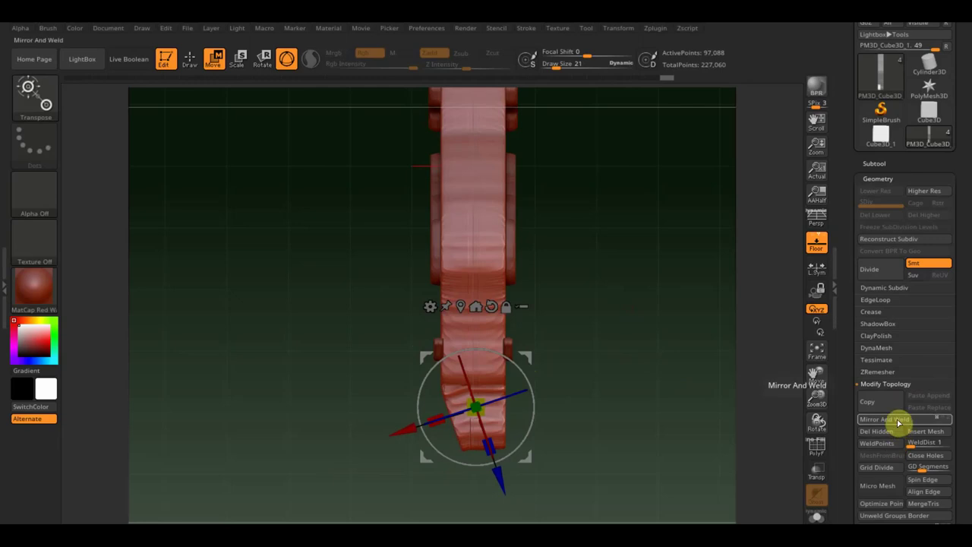
Step: Mirror-weld the body into a tapered snout, then view the dog from the side in Draw mode
left_click(898, 420)
mouse_move(695, 441)
left_mouse_down()
mouse_move(677, 392)
mouse_move(688, 326)
mouse_move(739, 308)
mouse_move(696, 421)
left_mouse_up()
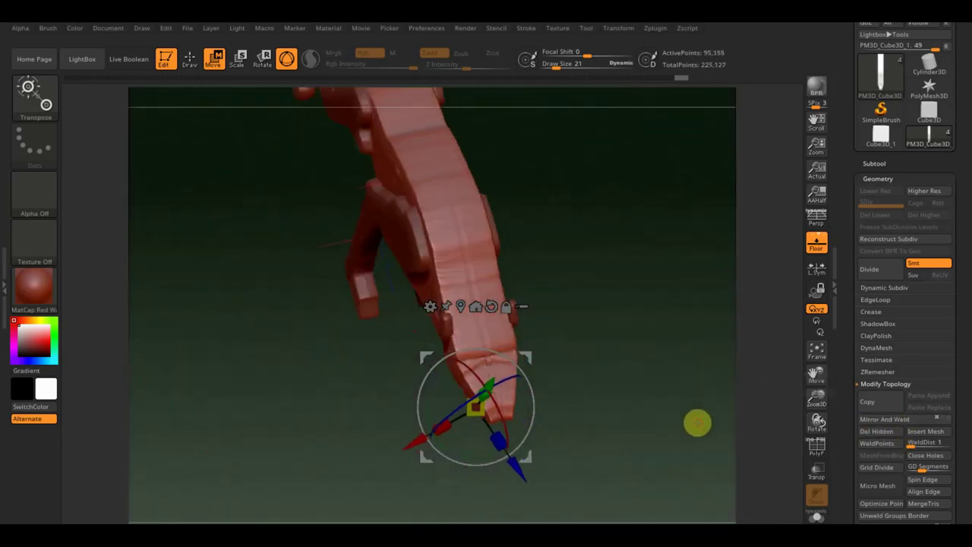
left_click_drag(602, 349, 599, 339)
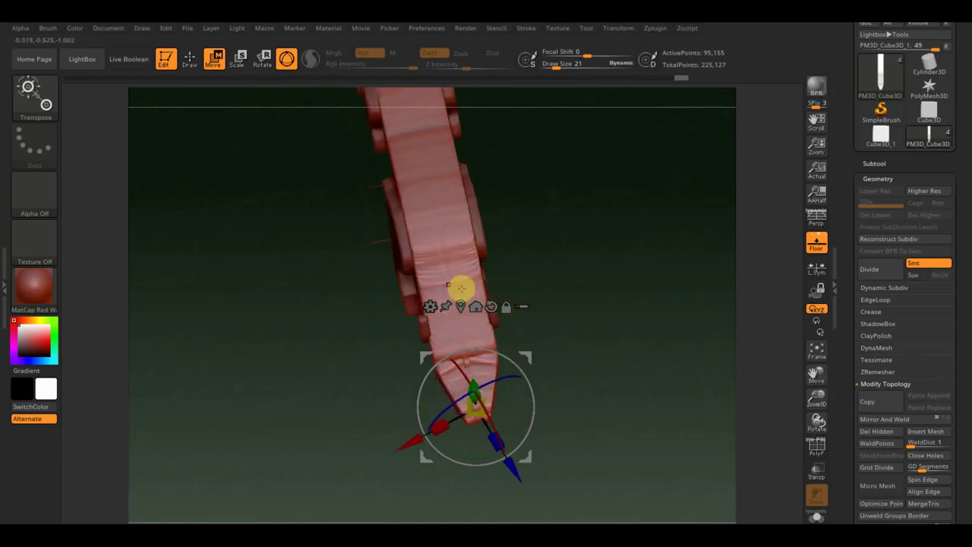
mouse_move(590, 281)
left_mouse_down("shift")
mouse_move(670, 347)
mouse_move(664, 238)
mouse_move(716, 238)
mouse_move(695, 266)
left_mouse_up("shift")
left_click_drag(655, 392, 669, 306)
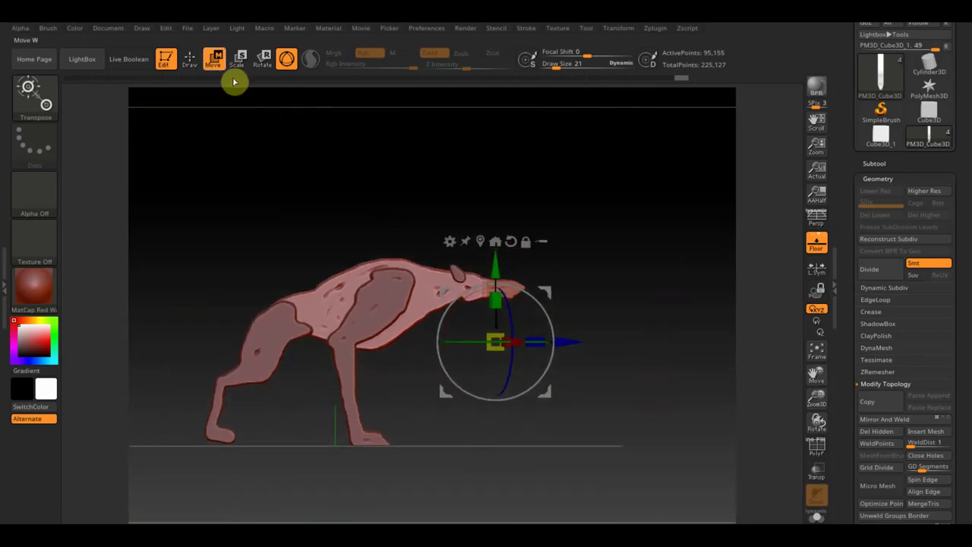
left_click(189, 60)
mouse_move(531, 254)
left_mouse_down()
mouse_move(545, 240)
mouse_move(555, 274)
mouse_move(577, 276)
mouse_move(560, 338)
mouse_move(643, 332)
left_mouse_up()
mouse_move(545, 340)
left_mouse_down()
mouse_move(512, 415)
mouse_move(569, 419)
mouse_move(552, 419)
mouse_move(549, 449)
mouse_move(557, 438)
left_mouse_up()
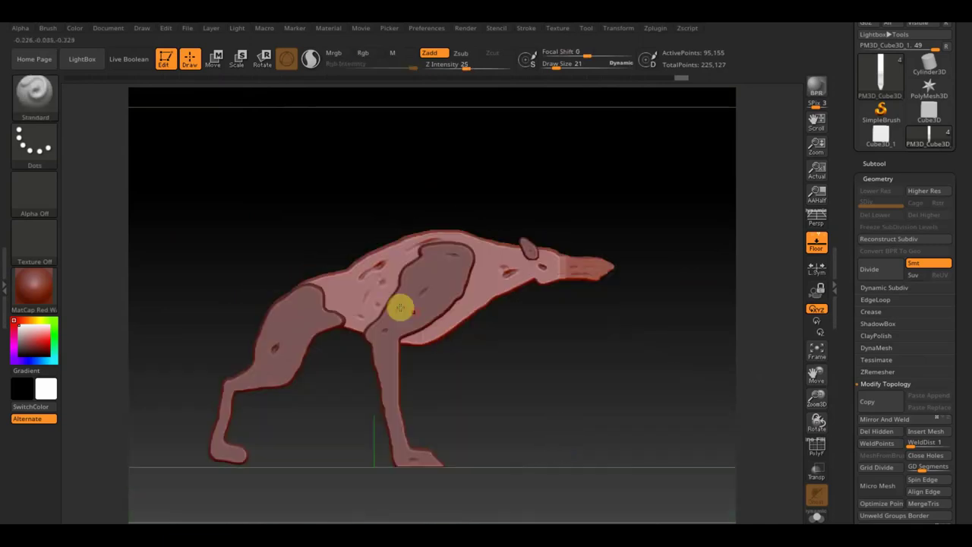
Step: On the PM3D_Cube3D_3 front leg, mask the upper part, rotate the lower leg about 26 degrees, and mirror-weld it
left_click(418, 312, "alt")
mouse_move(547, 356)
left_mouse_down()
mouse_move(557, 486)
mouse_move(574, 417)
mouse_move(525, 382)
left_mouse_up()
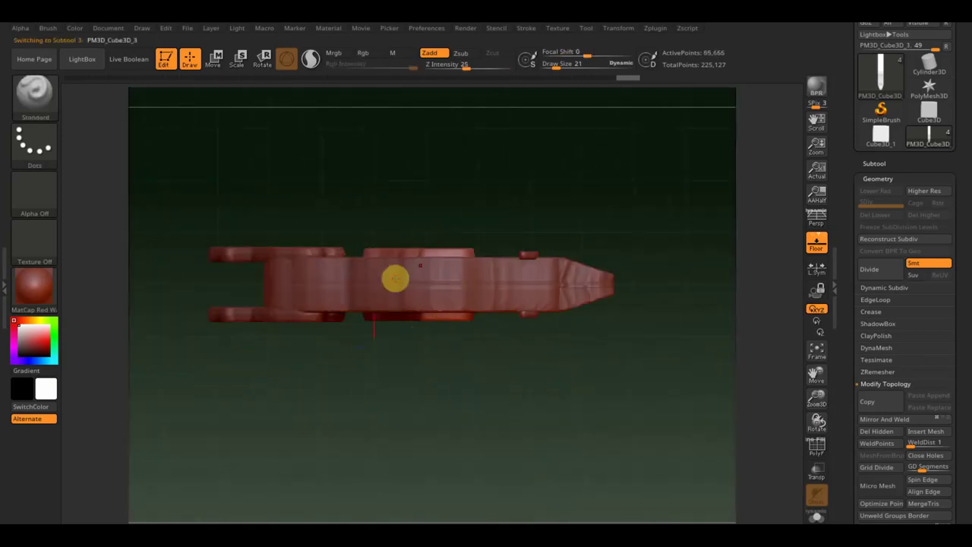
left_click(213, 58)
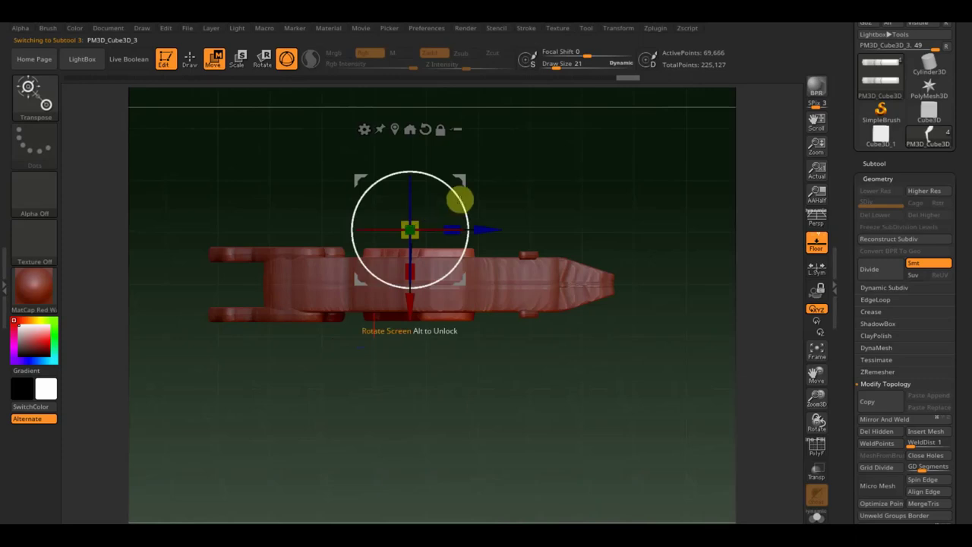
left_click_drag(410, 316, 431, 402, "alt")
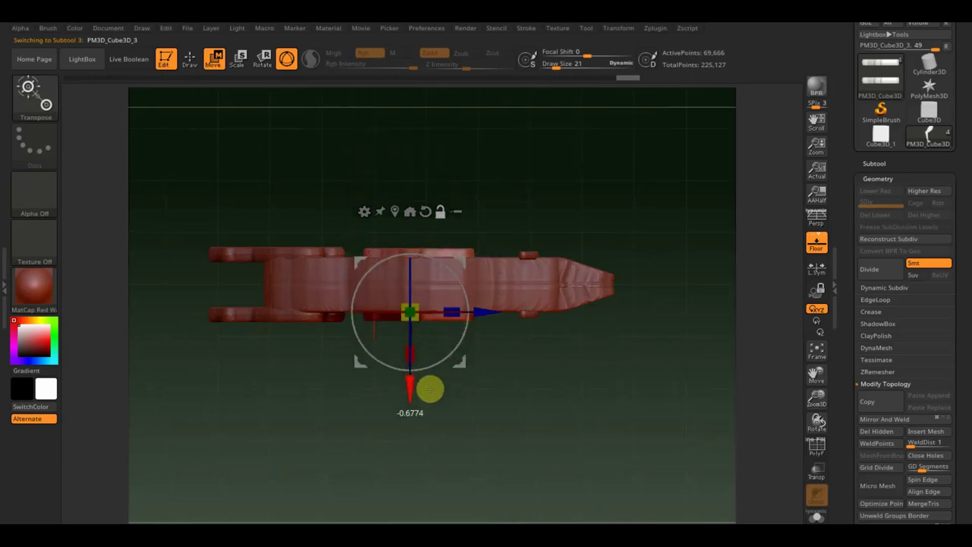
left_click_drag(319, 196, 544, 271, "ctrl")
left_click_drag(474, 314, 454, 275)
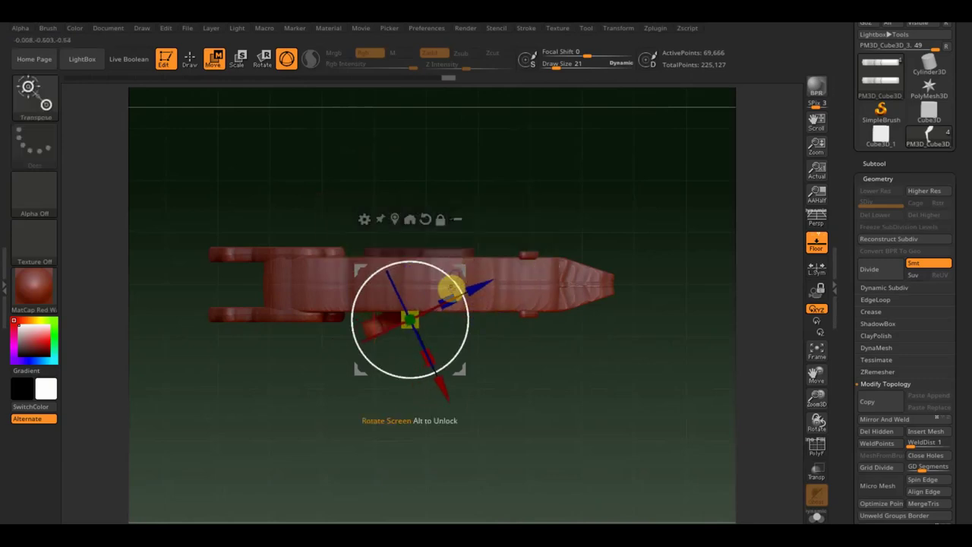
mouse_move(461, 379)
left_mouse_down()
mouse_move(460, 391)
mouse_move(529, 330)
mouse_move(527, 284)
mouse_move(508, 344)
mouse_move(536, 327)
mouse_move(651, 332)
mouse_move(610, 325)
left_mouse_up()
left_click_drag(560, 303, 557, 384)
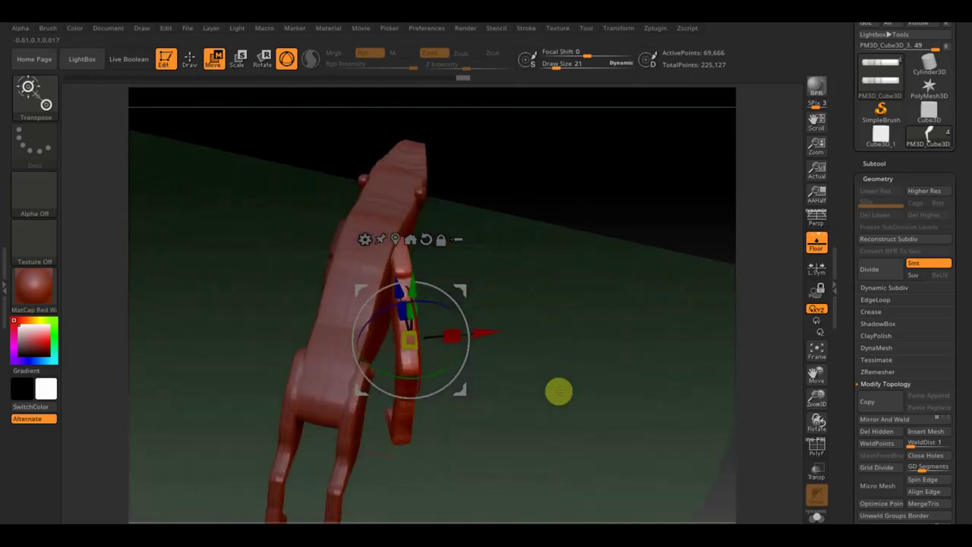
mouse_move(522, 310)
left_mouse_down()
mouse_move(512, 282)
mouse_move(531, 282)
mouse_move(531, 299)
mouse_move(555, 334)
mouse_move(555, 373)
left_mouse_up()
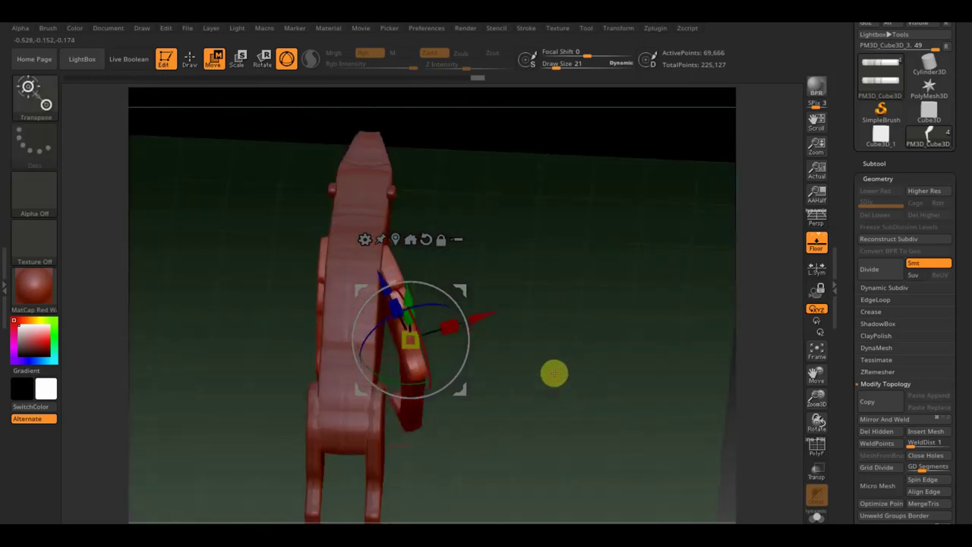
left_click(900, 421)
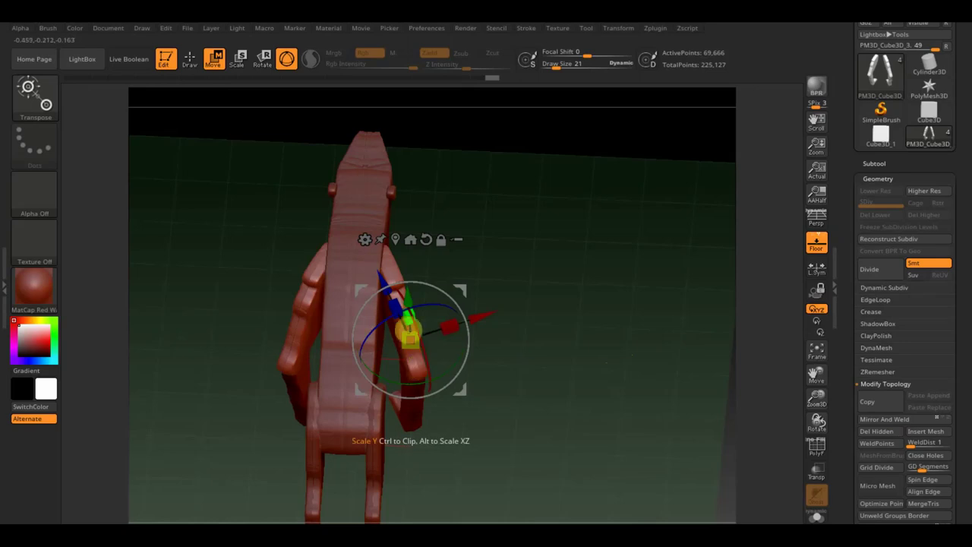
Step: Choose the Move Topological brush and raise Draw Size from 146 to 274
left_click(191, 73)
left_click(44, 98)
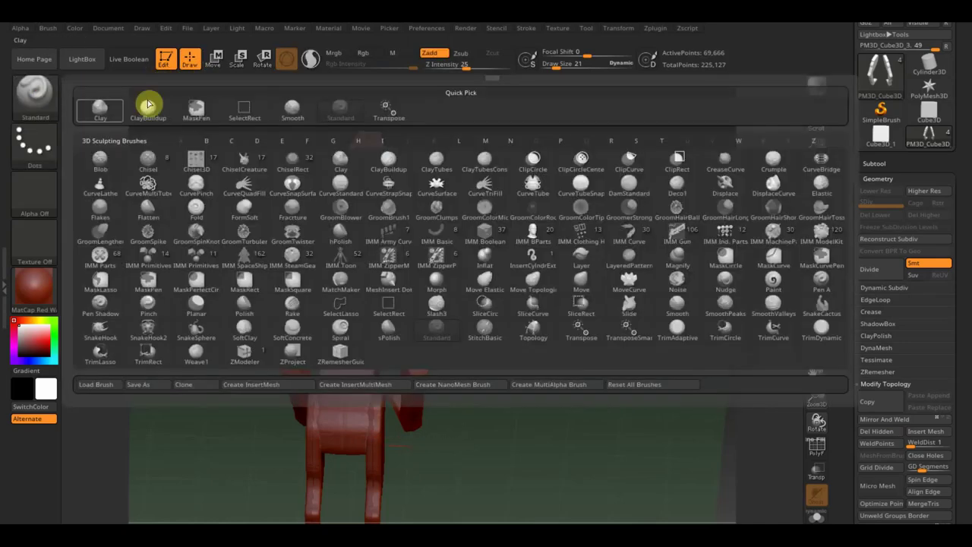
left_click(530, 284)
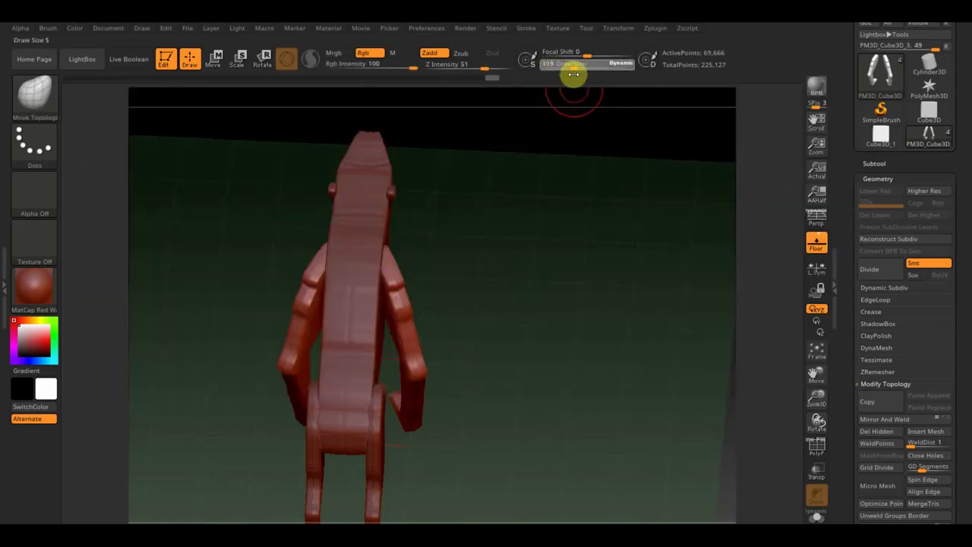
left_click_drag(577, 78, 578, 78)
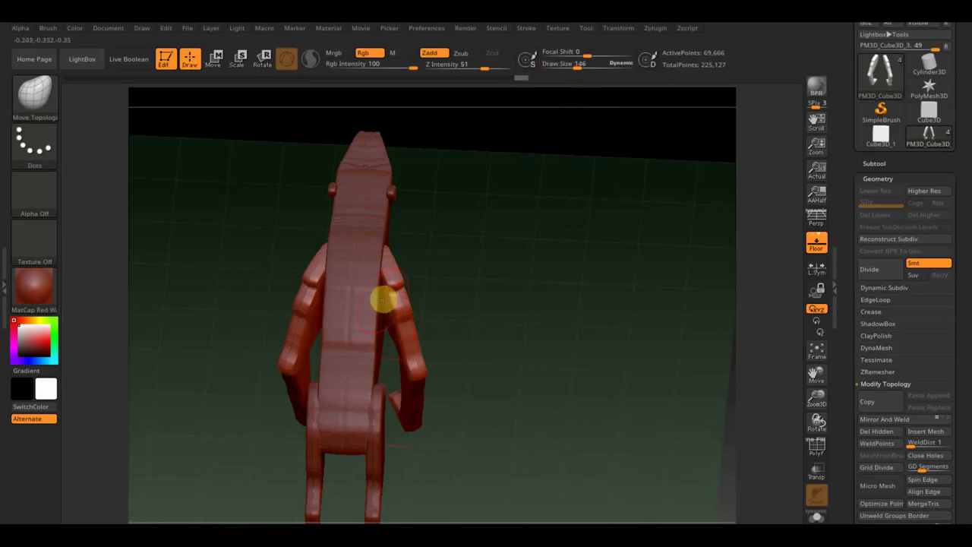
mouse_move(417, 287)
left_mouse_down()
mouse_move(430, 291)
mouse_move(423, 305)
left_mouse_up()
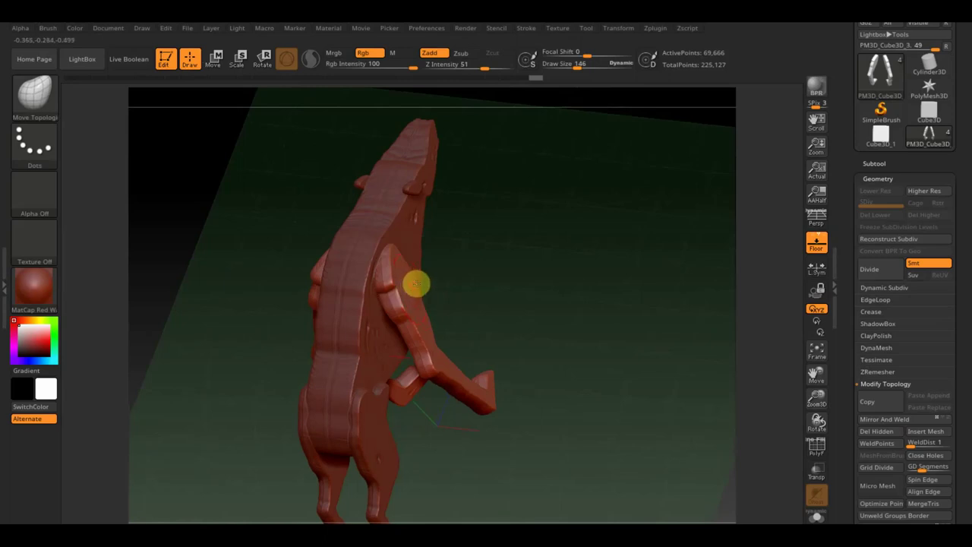
key("shift")
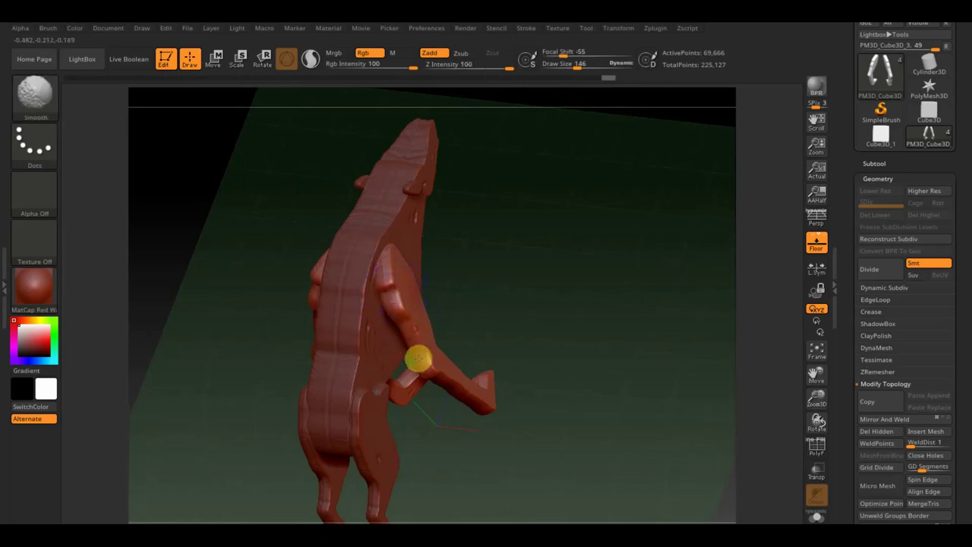
mouse_move(416, 325)
left_mouse_down()
mouse_move(436, 271)
mouse_move(380, 249)
mouse_move(523, 284)
mouse_move(494, 335)
mouse_move(419, 278)
mouse_move(560, 289)
left_mouse_up()
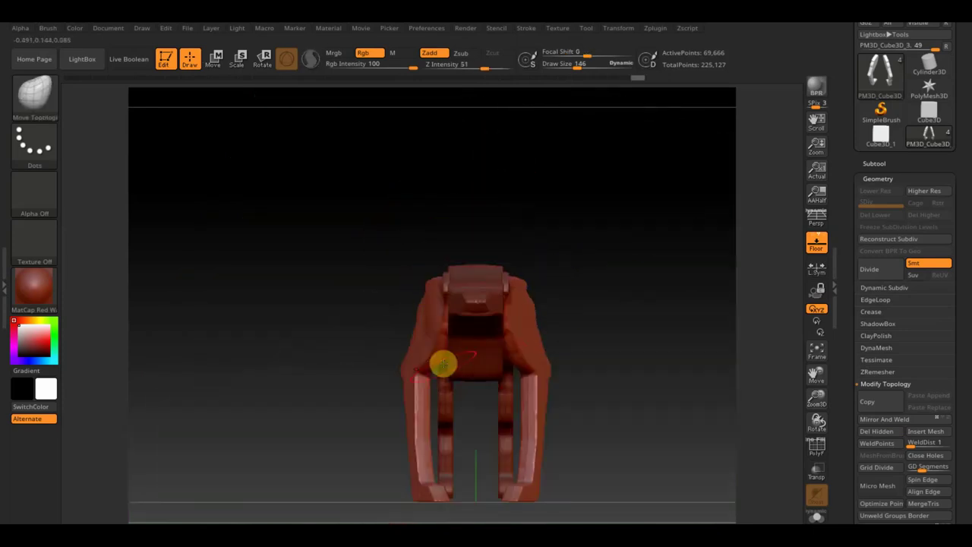
left_click_drag(577, 66, 588, 67)
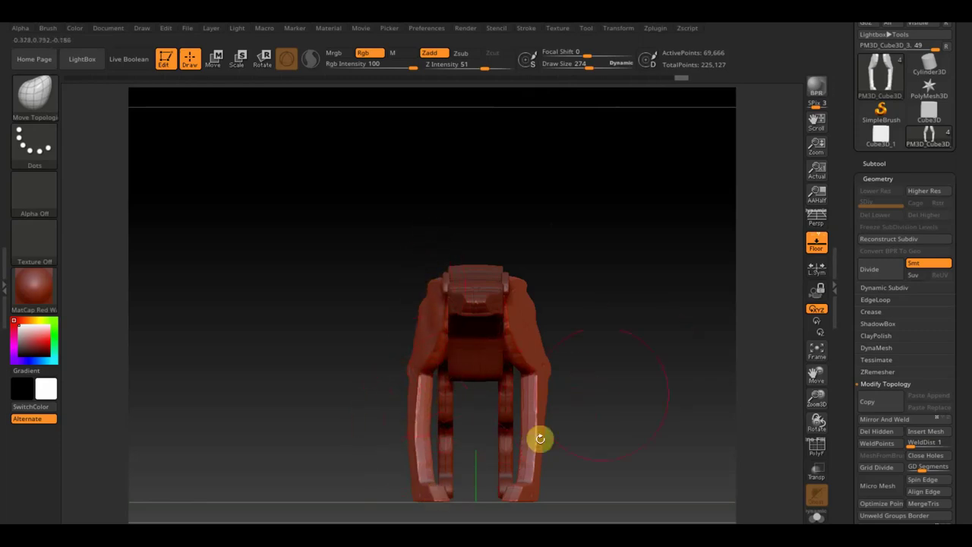
Step: Orbit to a front view of the dog and invert the mask on the model
left_click_drag(435, 494, 643, 451)
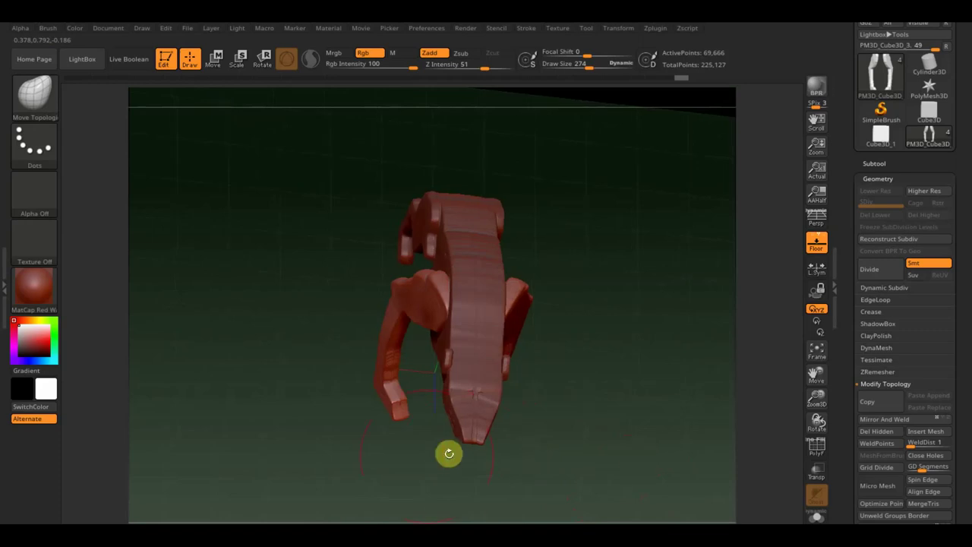
left_click_drag(448, 454, 411, 465)
mouse_move(627, 454)
left_mouse_down()
mouse_move(638, 363)
mouse_move(572, 438)
mouse_move(658, 347)
left_mouse_up()
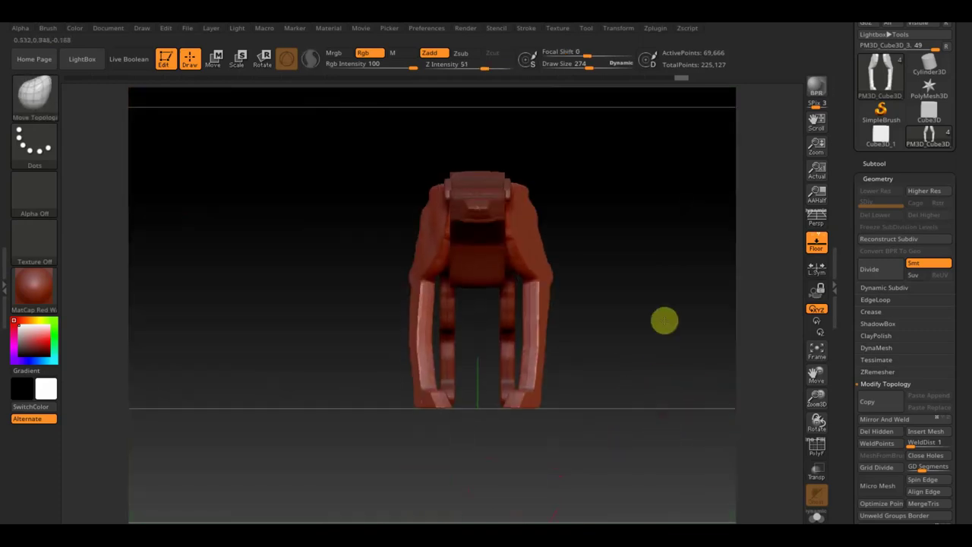
left_click_drag(455, 465, 392, 281, "ctrl")
key("ctrl")
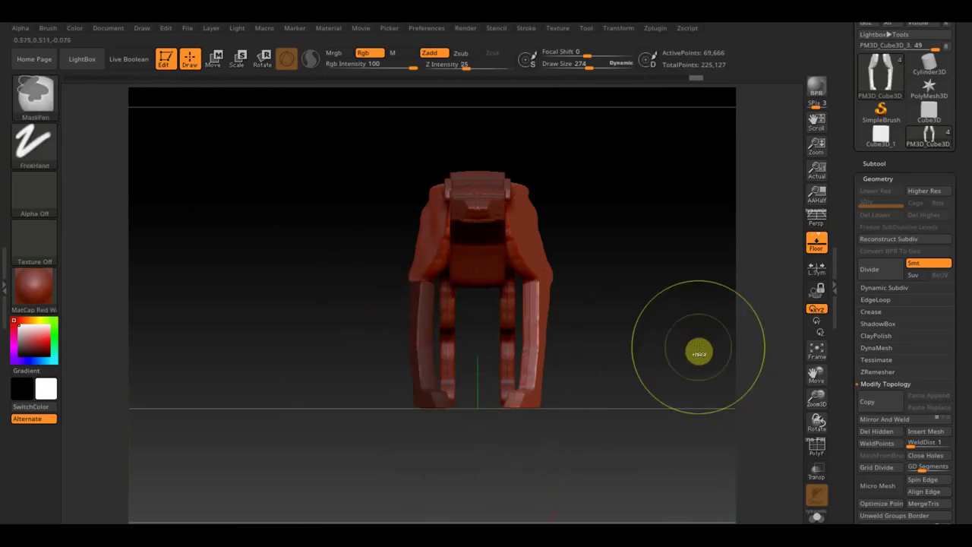
left_click(699, 352, "ctrl")
mouse_move(705, 345)
left_mouse_down()
mouse_move(675, 327)
mouse_move(679, 440)
left_mouse_up()
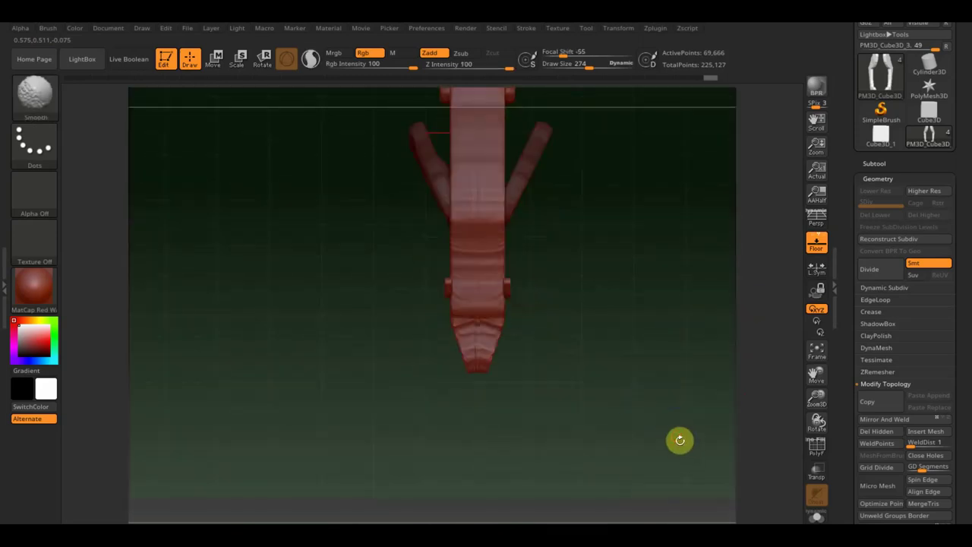
Step: Switch to the Transpose Move gizmo, align it to the front leg and nudge the leg left
left_click(213, 57)
left_click_drag(466, 136, 473, 157)
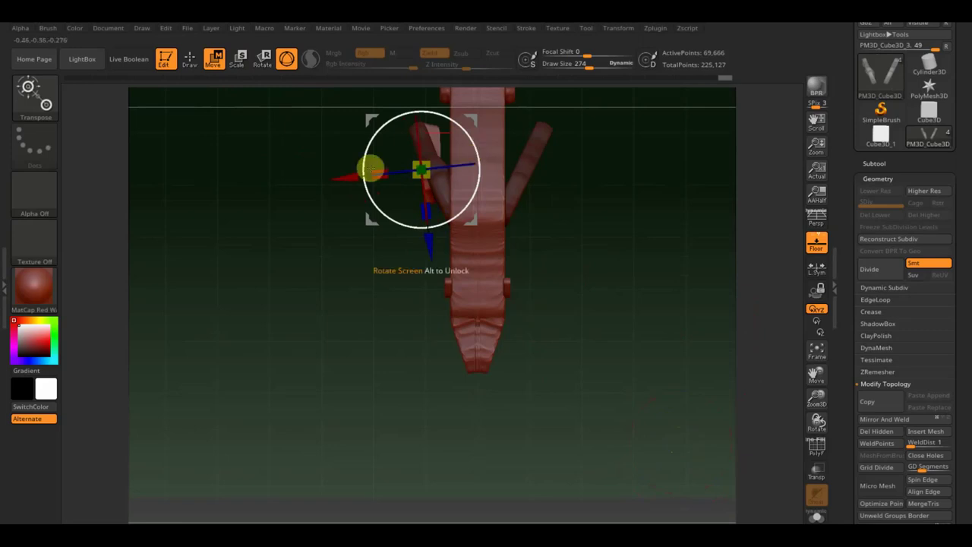
left_click_drag(341, 172, 337, 178)
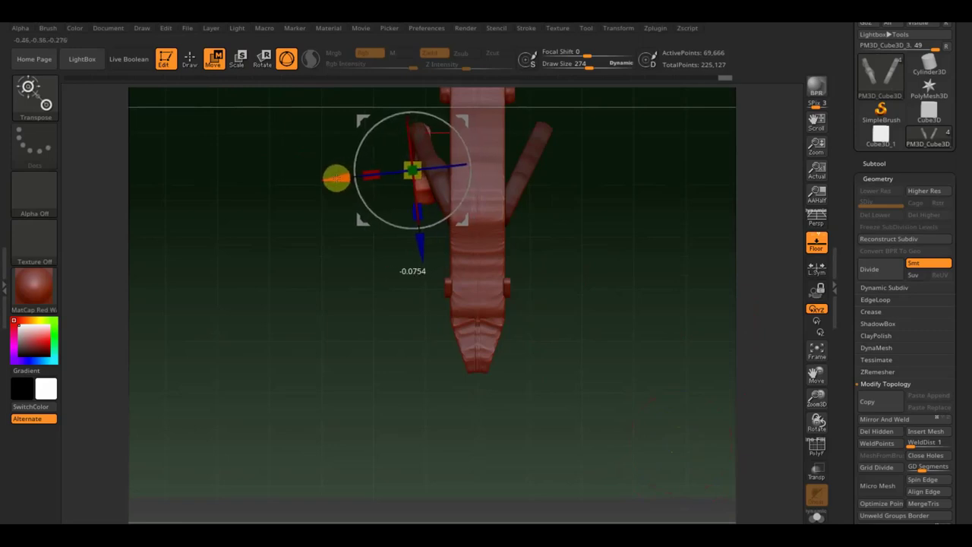
mouse_move(619, 313)
left_mouse_down()
mouse_move(633, 212)
mouse_move(625, 233)
left_mouse_up()
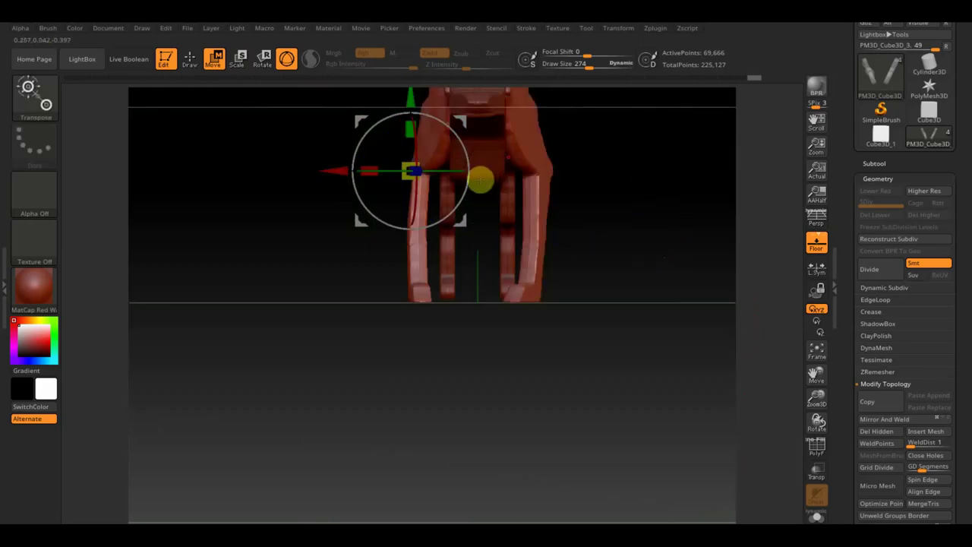
key("ctrl")
left_click(595, 238, "ctrl")
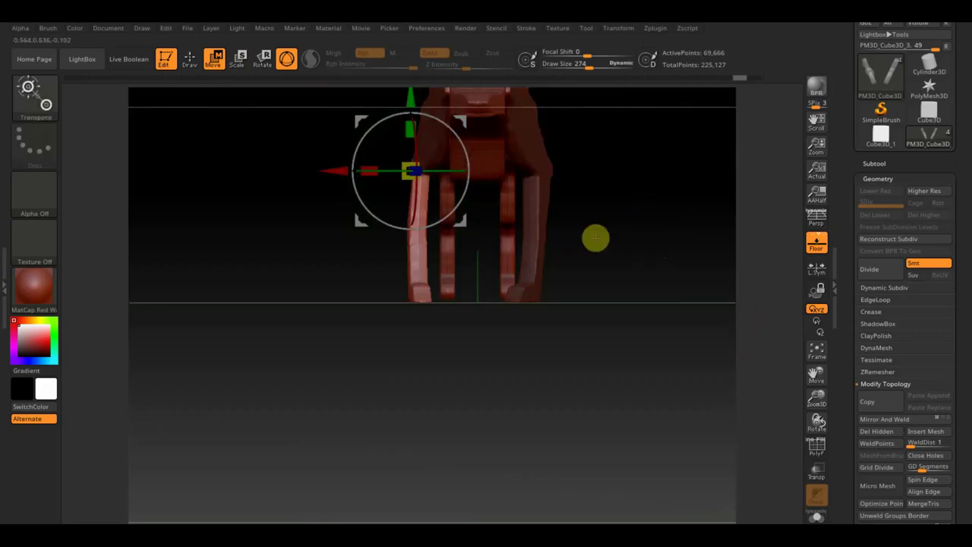
mouse_move(597, 238)
left_mouse_down("alt")
mouse_move(679, 238)
mouse_move(653, 352)
left_mouse_up("alt")
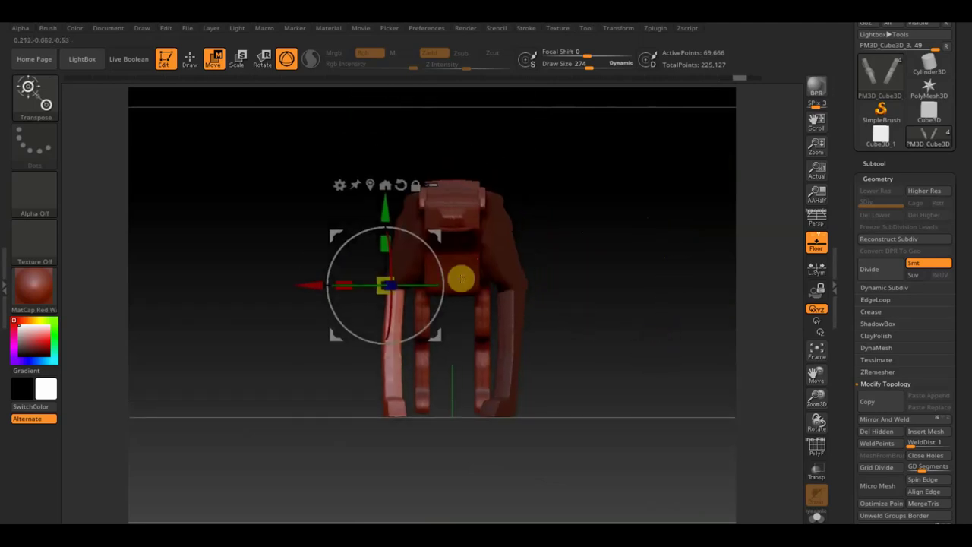
left_click_drag(442, 273, 445, 261)
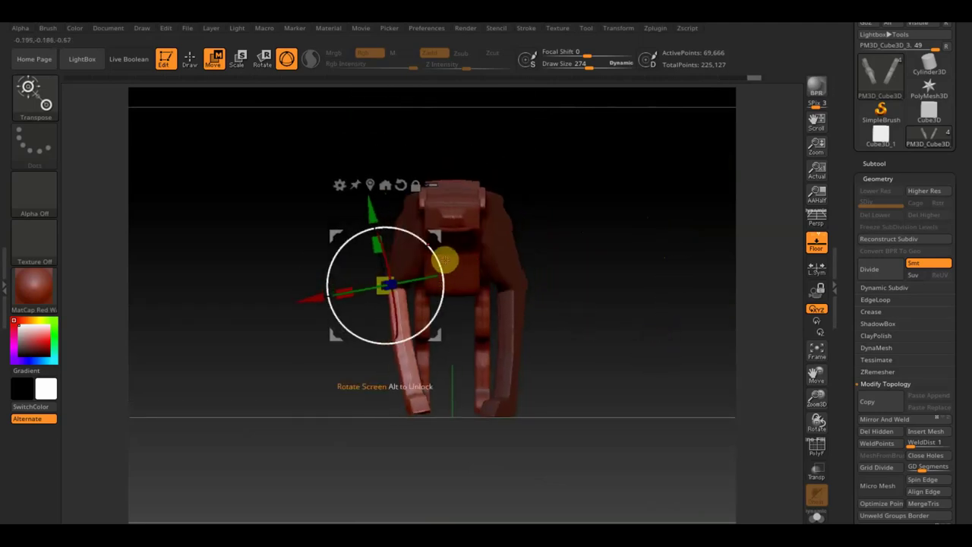
left_click_drag(649, 314, 555, 474, "ctrl")
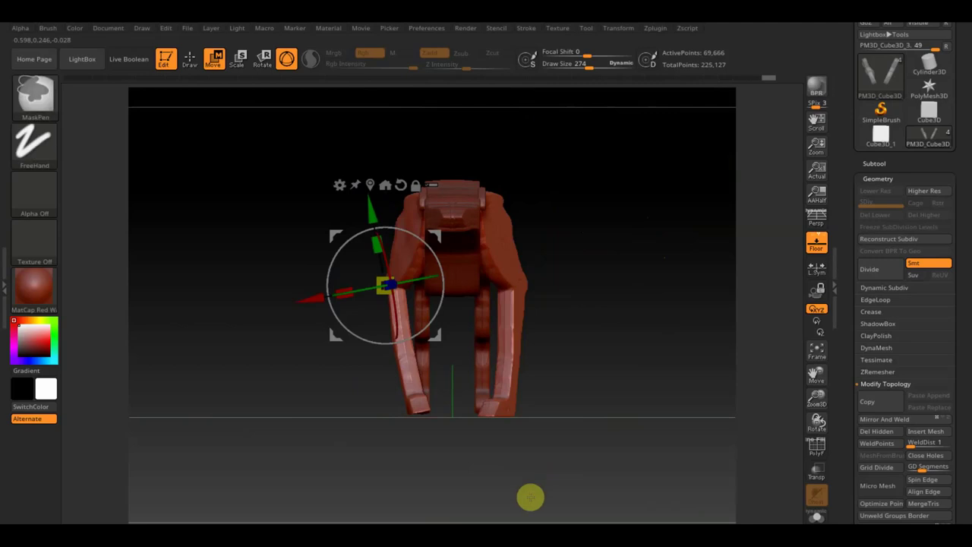
Step: Mask and invert so only the lower front leg moves, rotate it vertical, then clear the mask
left_click_drag(459, 476, 386, 397, "ctrl")
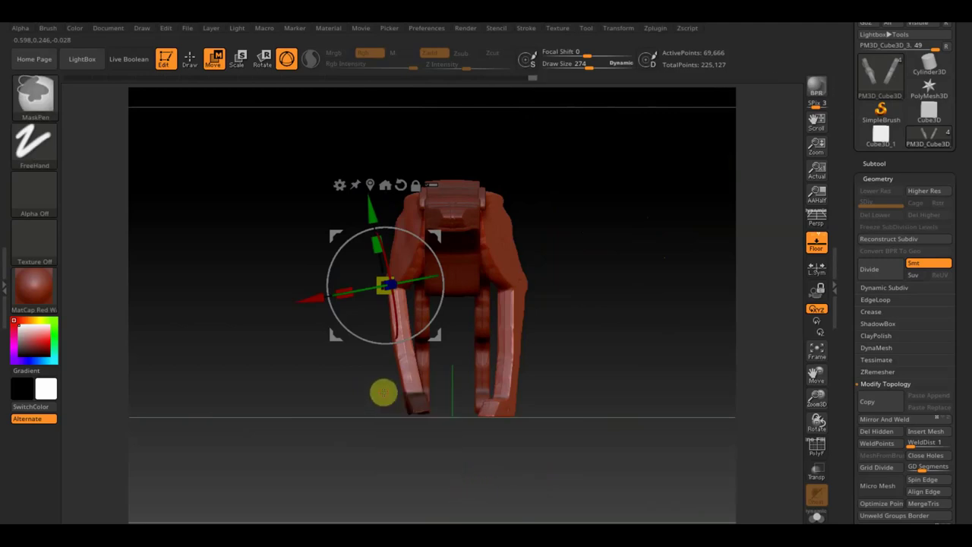
left_click_drag(373, 206, 401, 319)
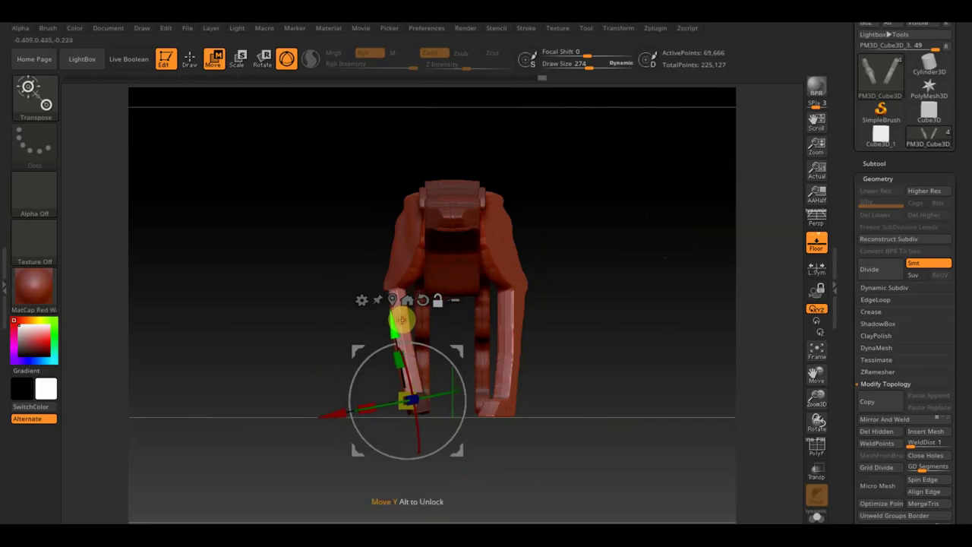
key("ctrl+i")
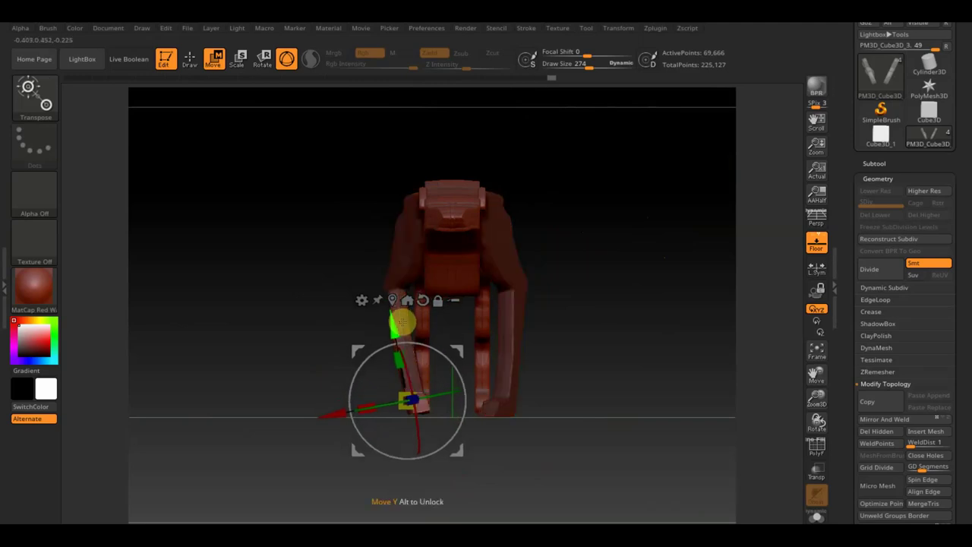
left_click_drag(449, 355, 454, 371)
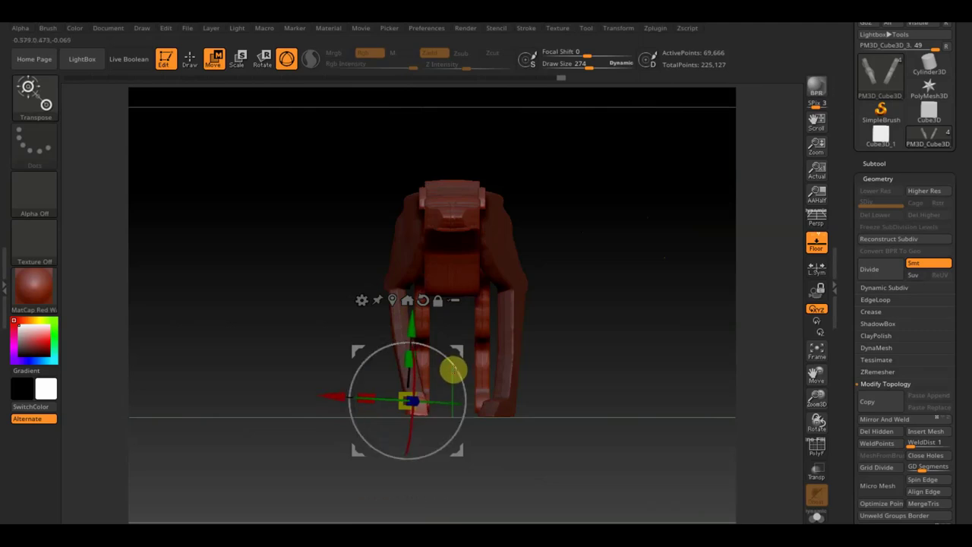
left_click_drag(621, 313, 647, 332, "ctrl")
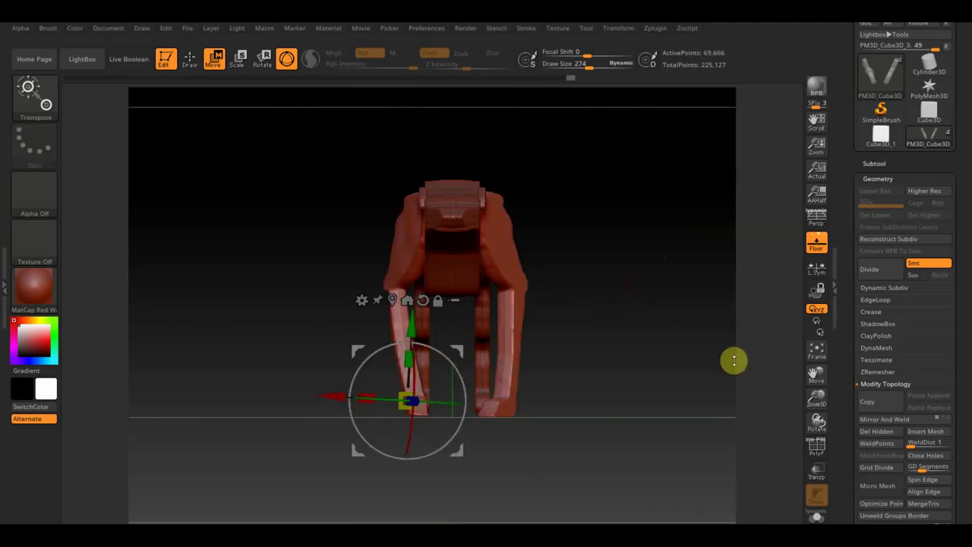
Step: Mirror And Weld the leg so both front legs match, check it, and return to sculpting
left_click(897, 419)
mouse_move(676, 403)
left_mouse_down()
mouse_move(645, 400)
mouse_move(688, 412)
mouse_move(671, 407)
left_mouse_up()
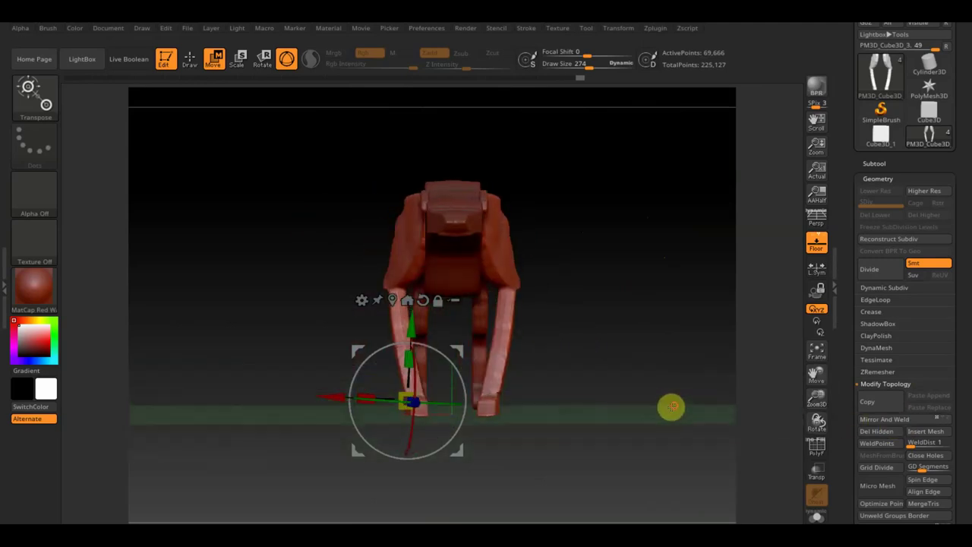
mouse_move(581, 235)
left_mouse_down()
mouse_move(632, 245)
mouse_move(603, 343)
mouse_move(627, 326)
mouse_move(560, 382)
left_mouse_up()
mouse_move(549, 322)
left_mouse_down()
mouse_move(542, 384)
mouse_move(534, 276)
left_mouse_up()
mouse_move(413, 354)
left_mouse_down()
mouse_move(557, 351)
mouse_move(564, 360)
mouse_move(540, 274)
mouse_move(554, 280)
mouse_move(488, 290)
left_mouse_up()
left_click(190, 58)
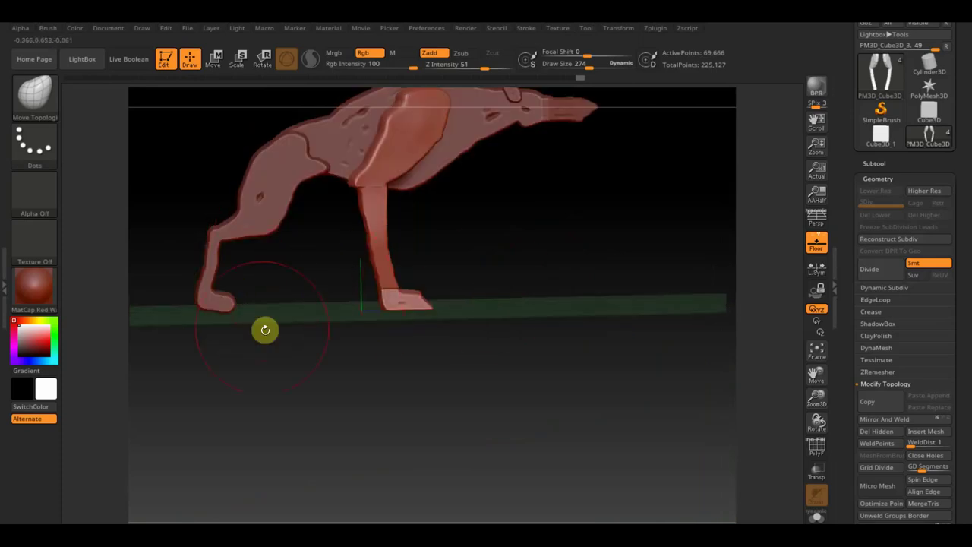
Step: On the body subtool from above, push the torso's left side out and narrow the neck and chest
left_click_drag(265, 330, 294, 345)
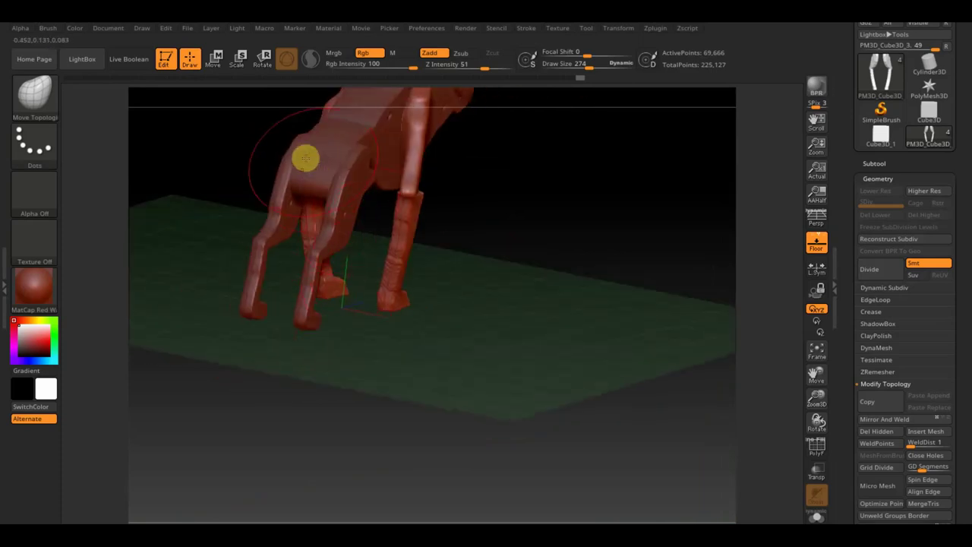
left_click_drag(516, 226, 525, 337)
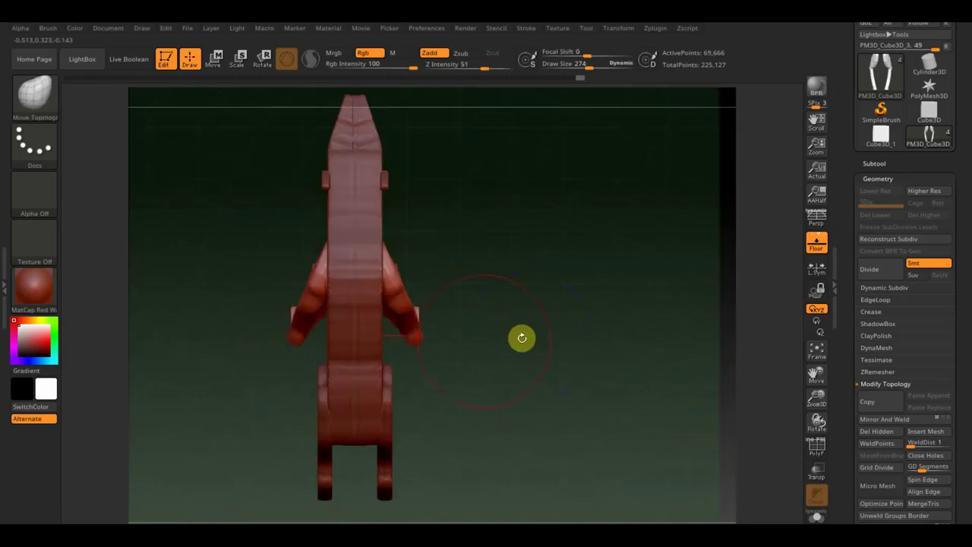
left_click(357, 410, "ctrl")
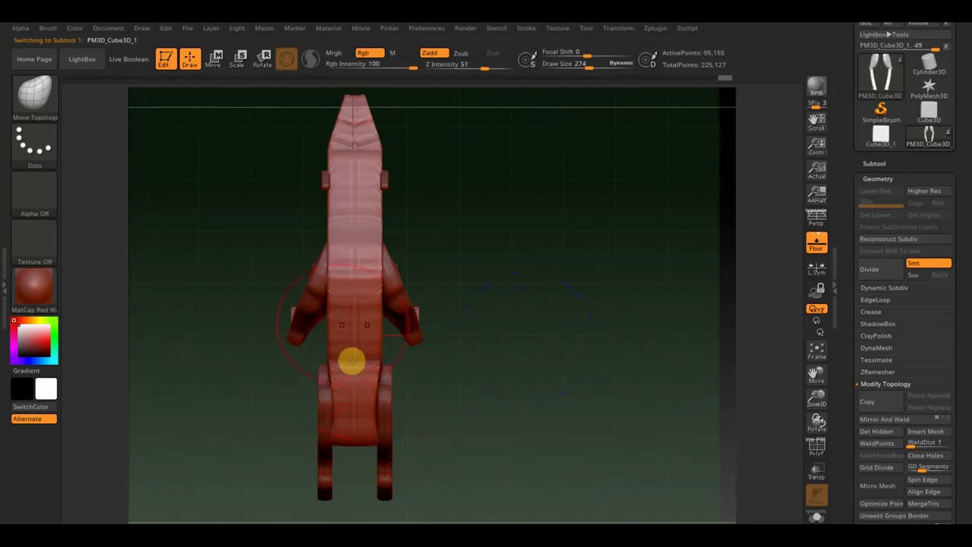
left_click_drag(326, 281, 309, 281)
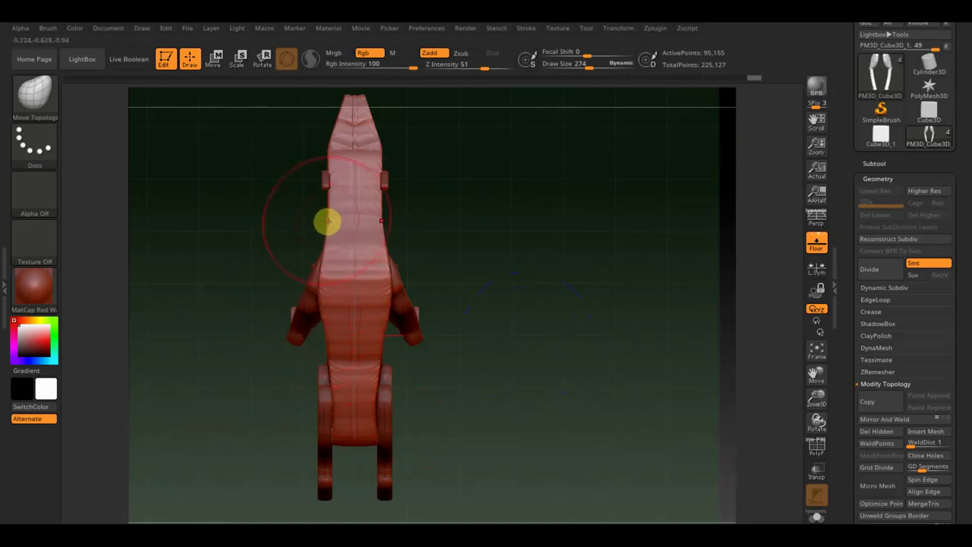
mouse_move(325, 218)
left_mouse_down()
mouse_move(344, 221)
mouse_move(334, 159)
left_mouse_up()
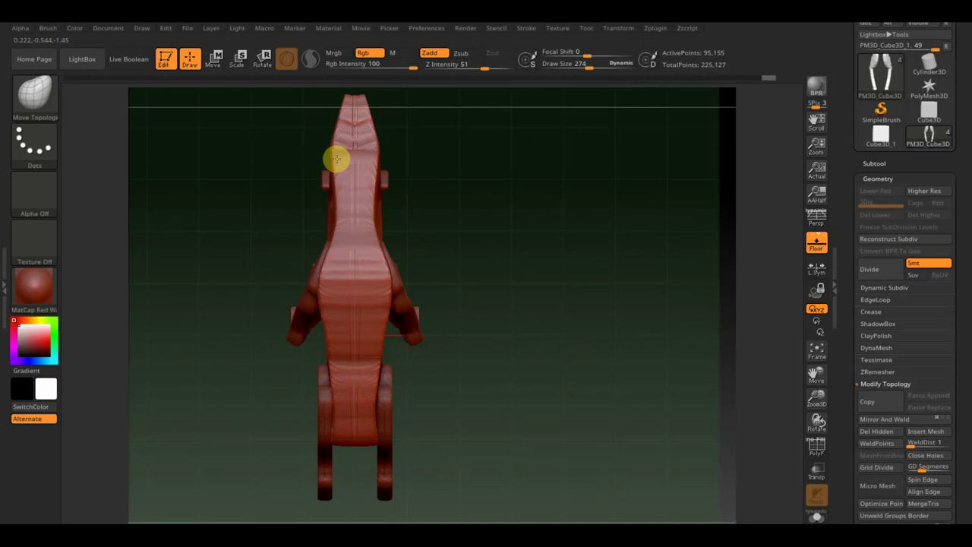
Step: Orbit back to a straight front view and make the front-leg subtool PM3D_Cube3D_3 active
mouse_move(369, 202)
left_mouse_down()
mouse_move(491, 228)
mouse_move(564, 145)
mouse_move(607, 230)
mouse_move(607, 260)
mouse_move(425, 215)
mouse_move(481, 265)
mouse_move(516, 336)
mouse_move(625, 238)
mouse_move(614, 243)
left_mouse_up()
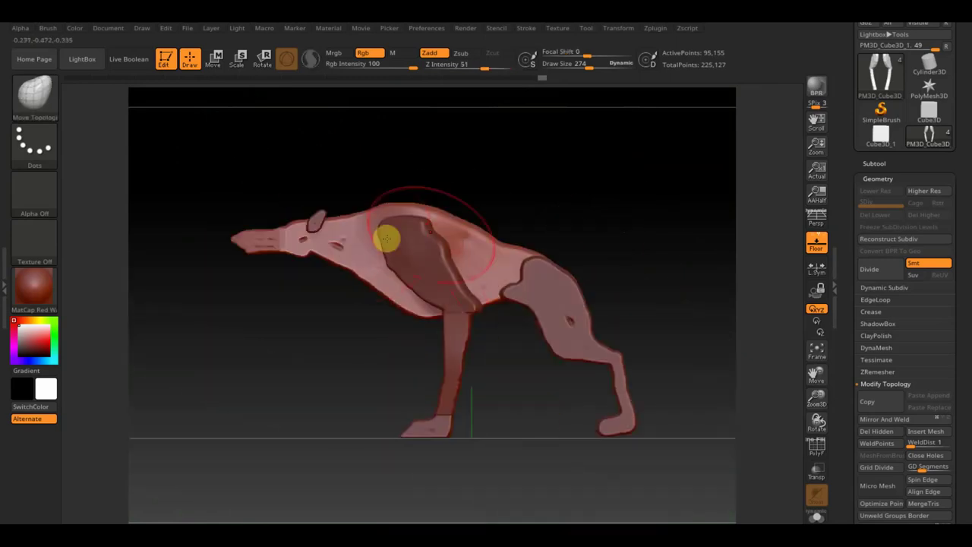
mouse_move(539, 210)
left_mouse_down()
mouse_move(582, 251)
mouse_move(590, 221)
mouse_move(555, 299)
mouse_move(461, 265)
left_mouse_up()
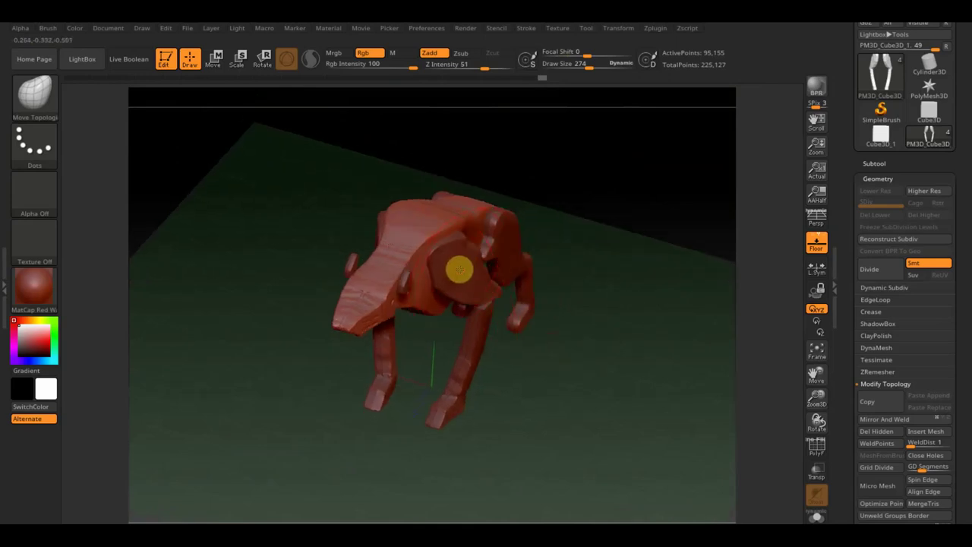
mouse_move(456, 275)
left_mouse_down()
mouse_move(597, 231)
mouse_move(615, 256)
left_mouse_up()
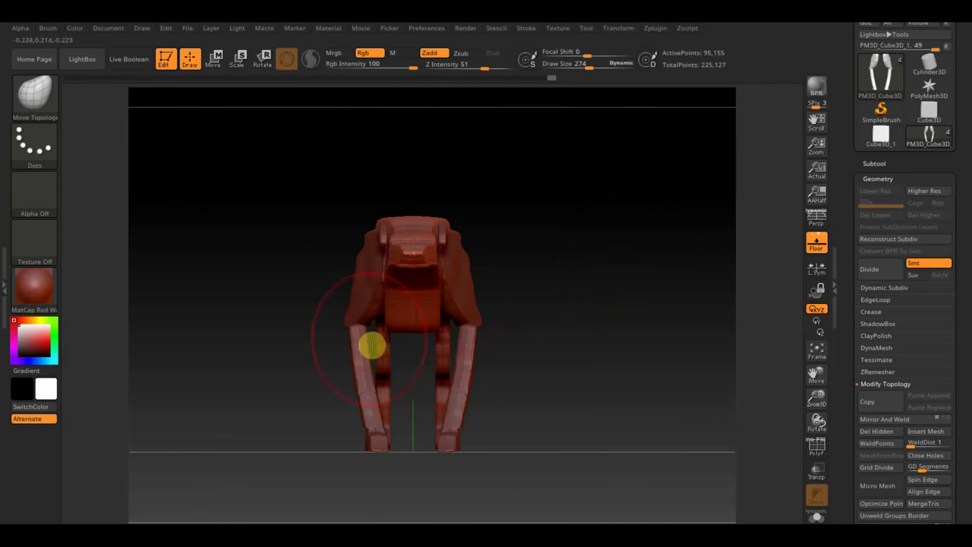
left_click(352, 328, "alt")
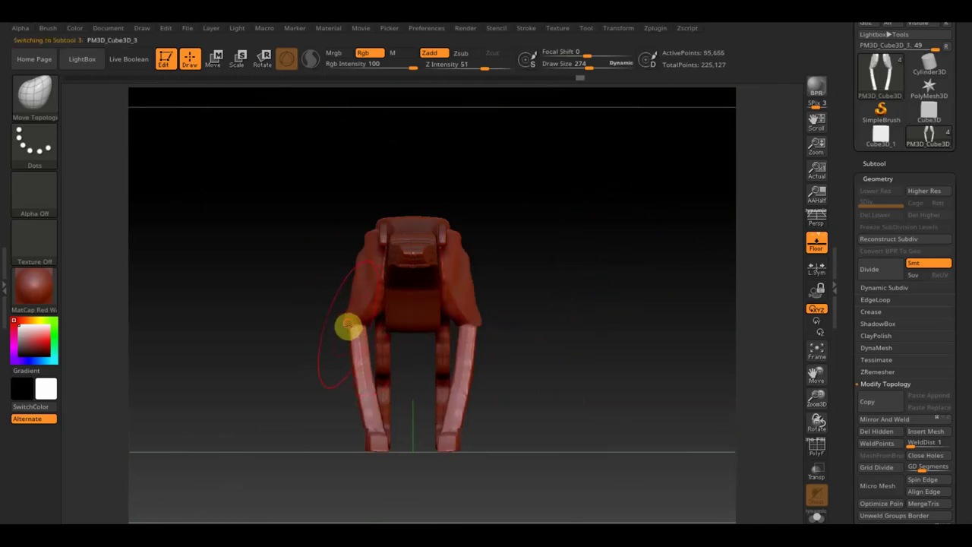
Step: Orbit through three-quarter and front views to side profile, then enlarge and recentre the creature
mouse_move(615, 337)
left_mouse_down()
mouse_move(587, 347)
mouse_move(642, 352)
left_mouse_up()
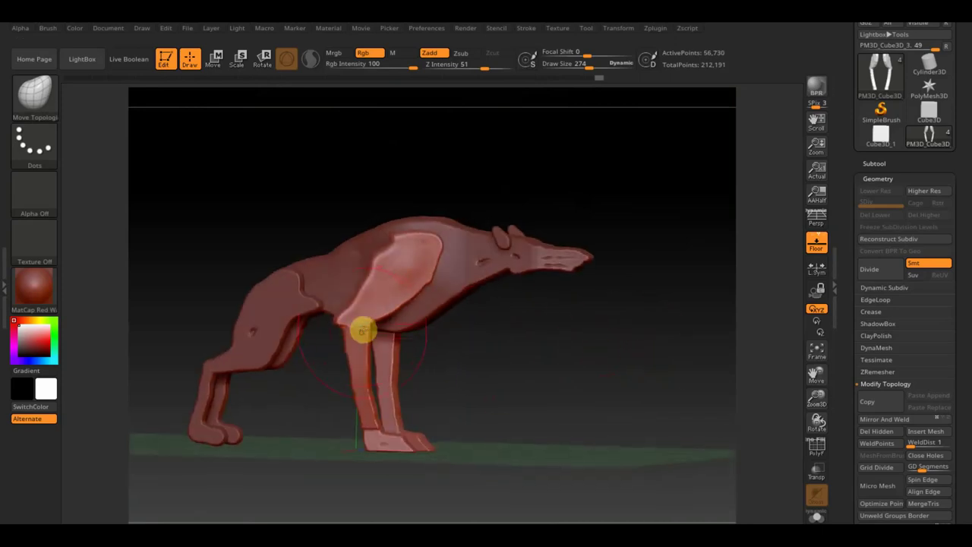
left_click_drag(566, 394, 504, 380)
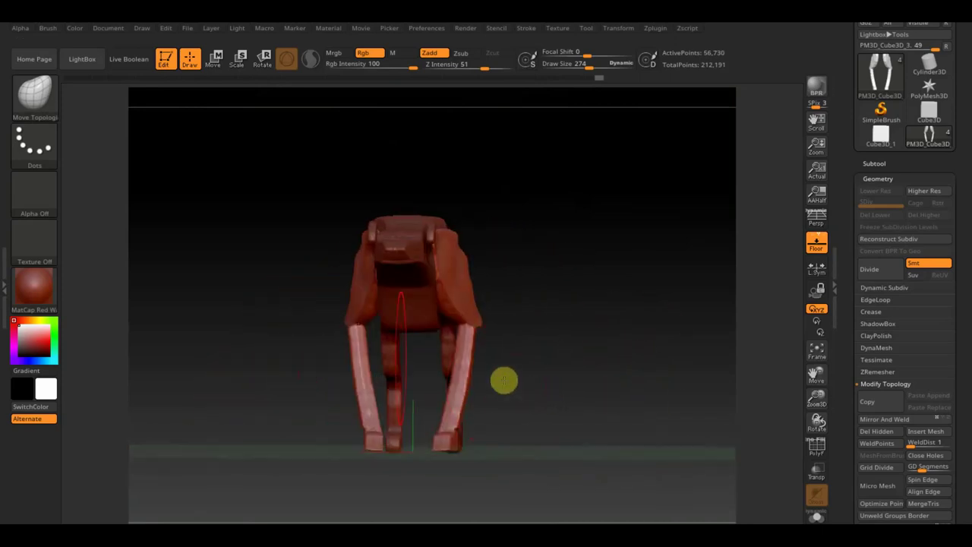
mouse_move(501, 316)
left_mouse_down()
mouse_move(631, 341)
mouse_move(612, 369)
mouse_move(616, 360)
mouse_move(633, 369)
left_mouse_up()
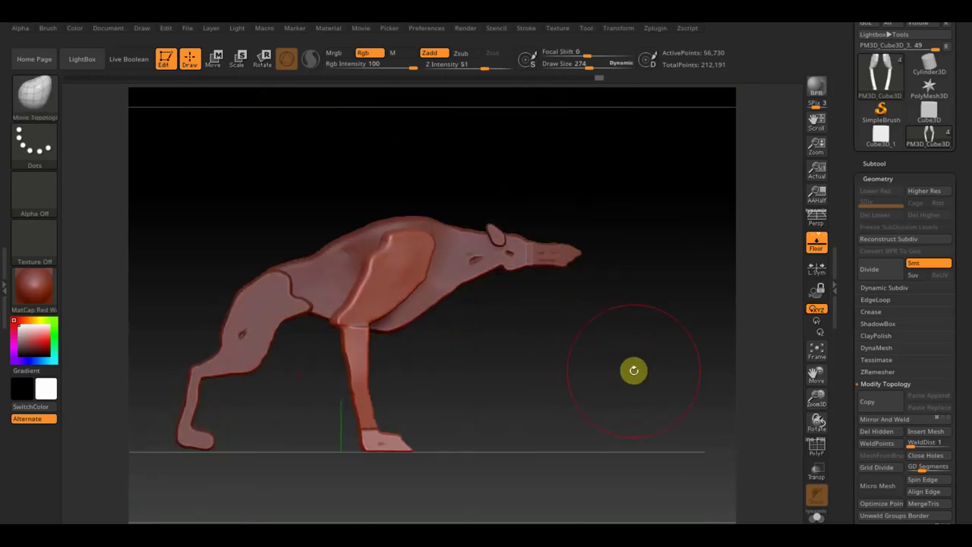
mouse_move(575, 408)
left_mouse_down()
mouse_move(512, 415)
mouse_move(521, 425)
mouse_move(571, 400)
mouse_move(571, 386)
mouse_move(581, 396)
left_mouse_up()
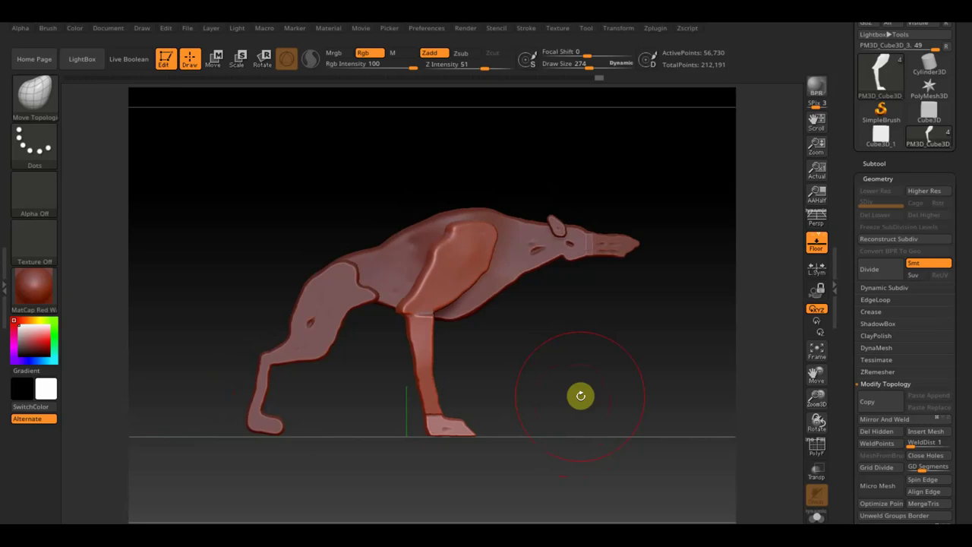
Step: Settle the view on the side profile and select the body subtool PM3D_Cube3D_1
mouse_move(618, 382)
left_mouse_down()
mouse_move(549, 394)
mouse_move(645, 466)
mouse_move(612, 382)
mouse_move(611, 404)
left_mouse_up()
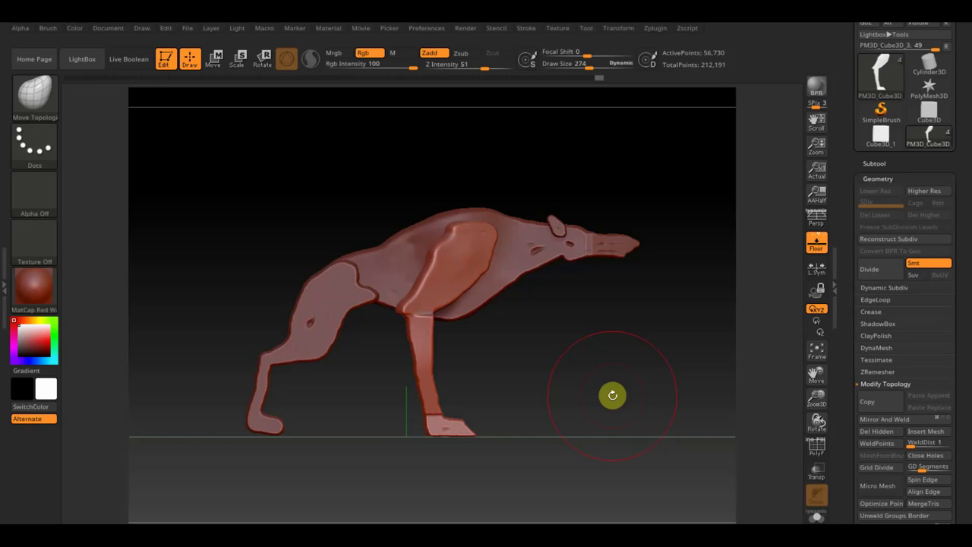
left_click_drag(645, 402, 640, 401)
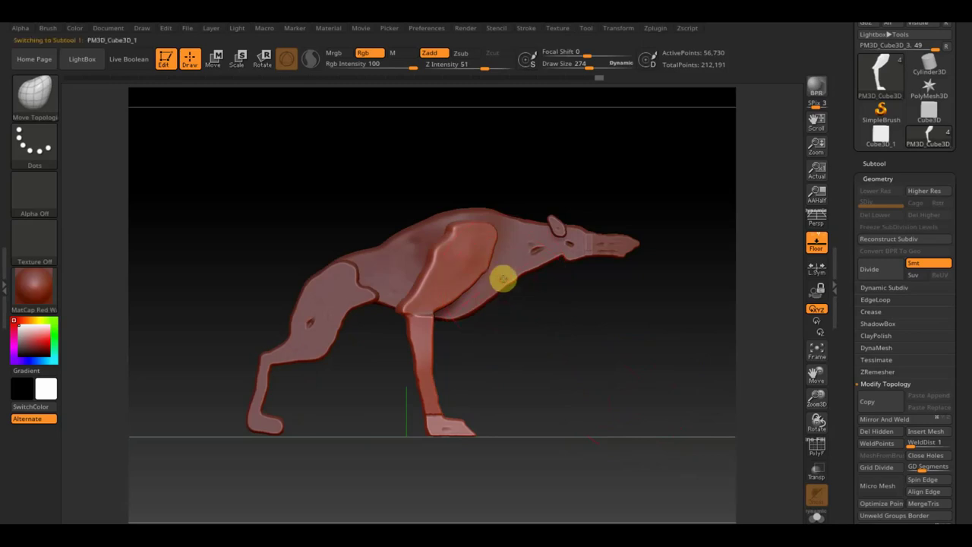
left_click(503, 279, "alt")
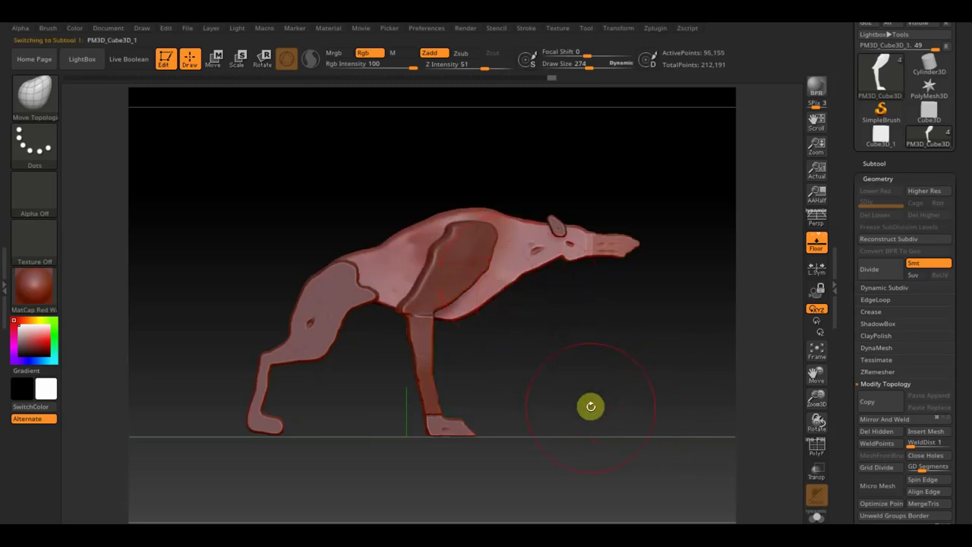